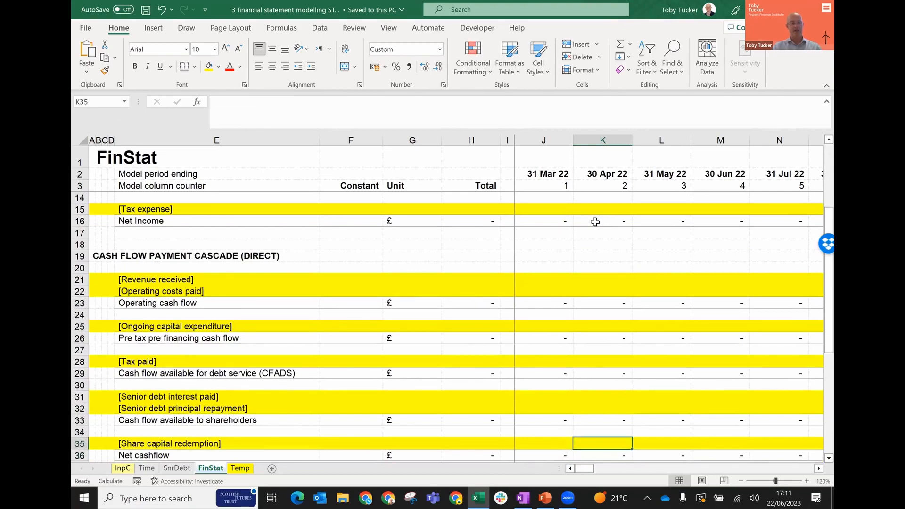
Step: Review the FinStat sheet's line items from the income statement through the cash flow payment cascade to the balance sheet assets
key("Down")
key("Down")
key("Down")
key("Down")
key("Down")
key("Down")
key("Down")
key("Down")
key("Down")
key("Down")
key("Down")
key("Down")
key("Down")
key("Down")
key("Down")
key("Down")
key("Down")
key("Down")
key("Down")
key("Down")
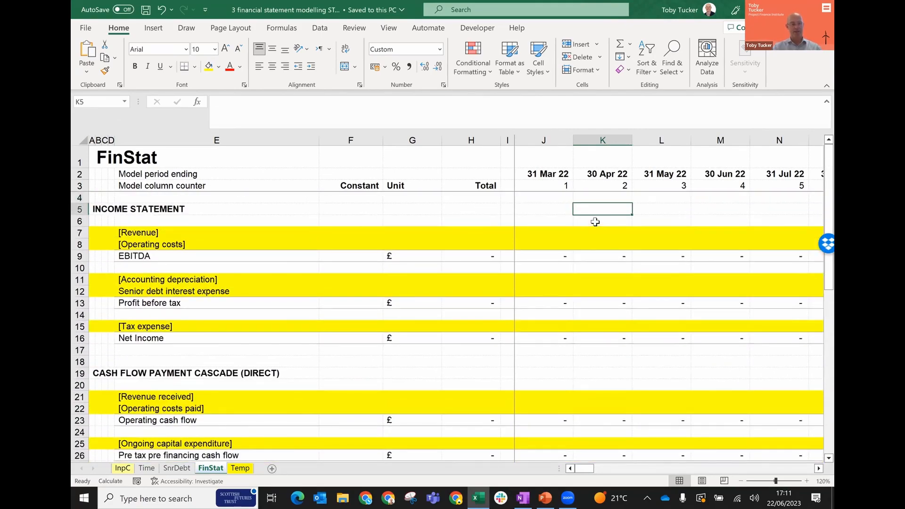
key("Down")
key("Down")
key("Down")
key("Down")
key("Down")
key("Down")
key("Down")
key("Down")
key("Down")
key("Down")
key("Down")
key("Down")
key("Down")
key("Down")
key("Down")
key("Down")
key("Down")
key("Down")
key("Down")
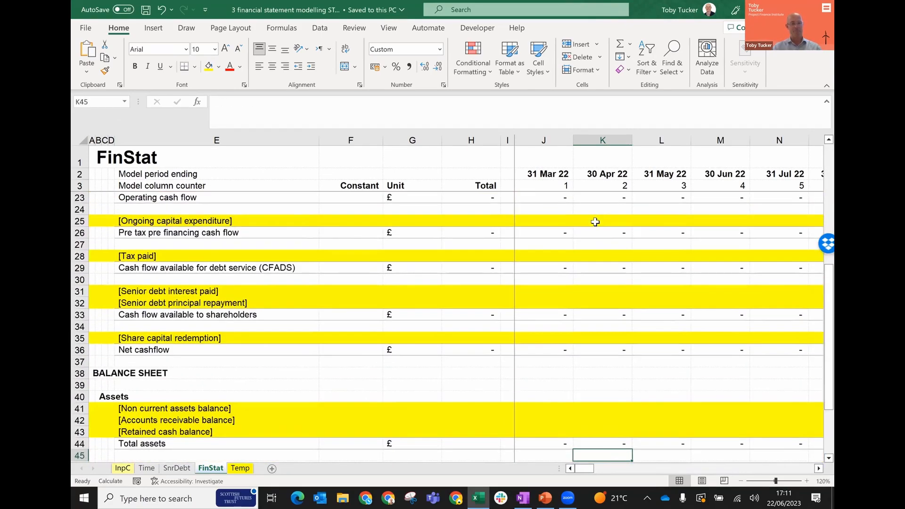
Step: Look over the balance sheet's assets and liabilities and return to the income statement heading row on FinStat
key("Up")
key("Up")
key("Up")
key("Up")
key("Up")
key("Up")
key("Up")
key("Up")
key("Up")
key("Up")
key("Up")
key("Up")
key("Up")
key("Up")
key("Up")
key("Up")
key("Up")
key("Up")
key("Up")
key("Up")
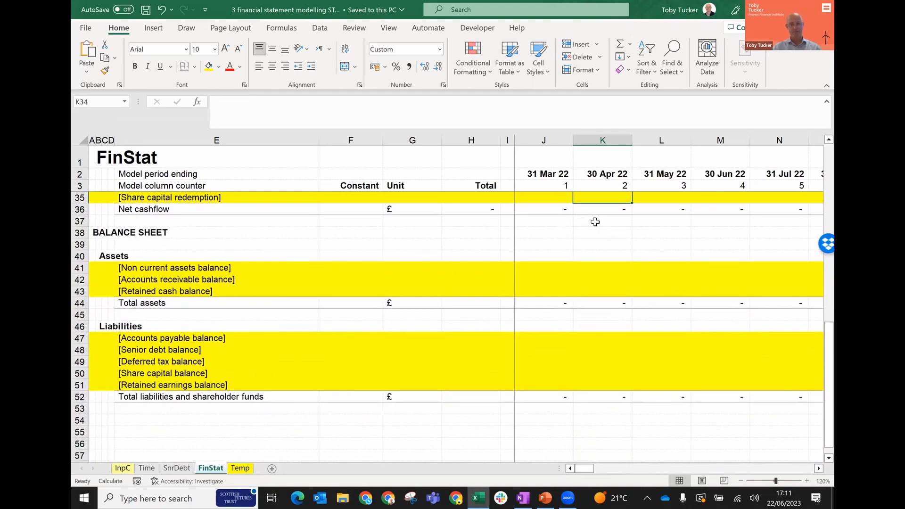
key("Up")
key("Up")
key("Up")
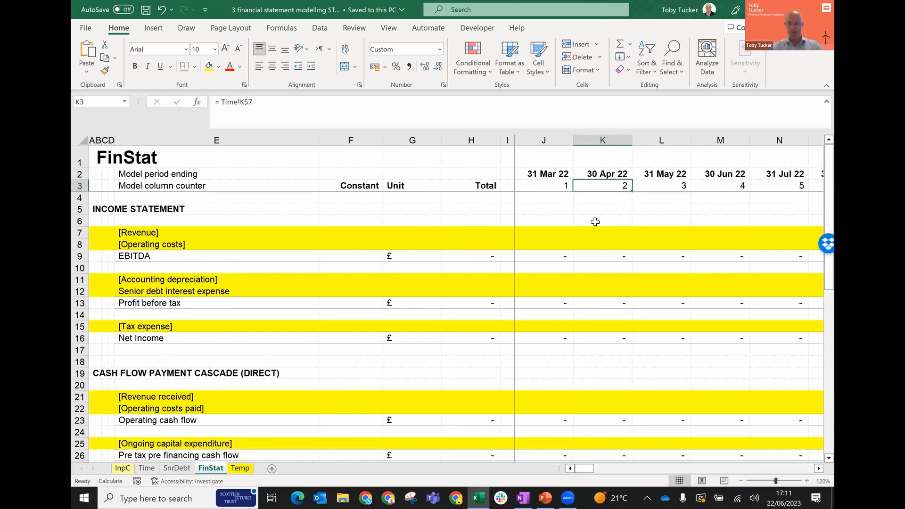
key("Down")
key("Down")
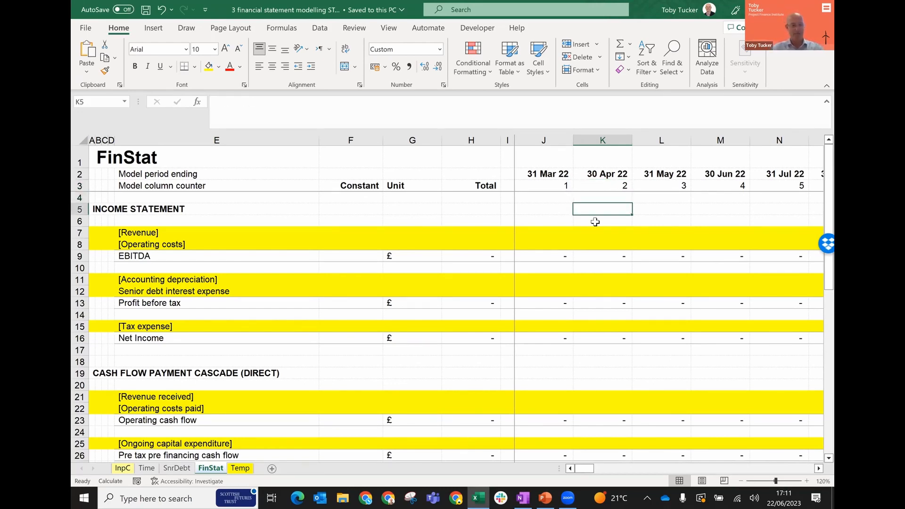
Step: View the SnrDebt, Time and InpC sheets in turn
key("ctrl+Page_Up")
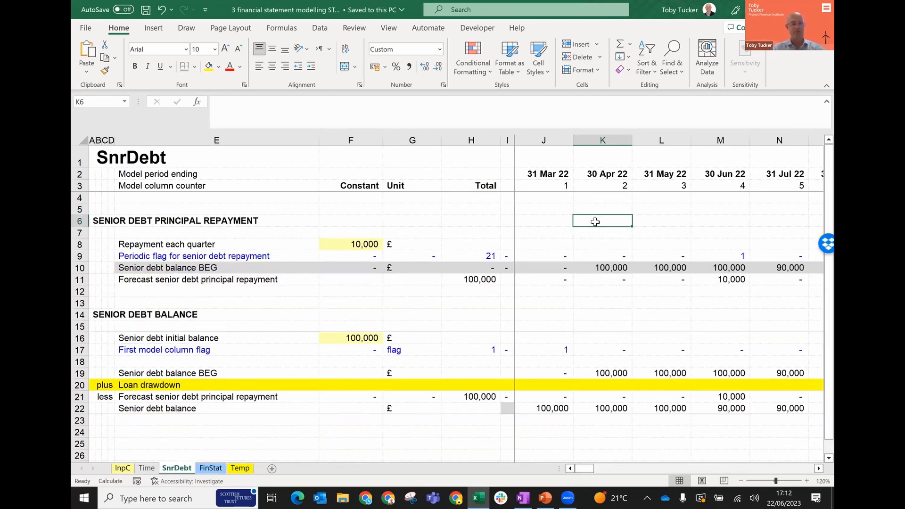
key("ctrl+Page_Up")
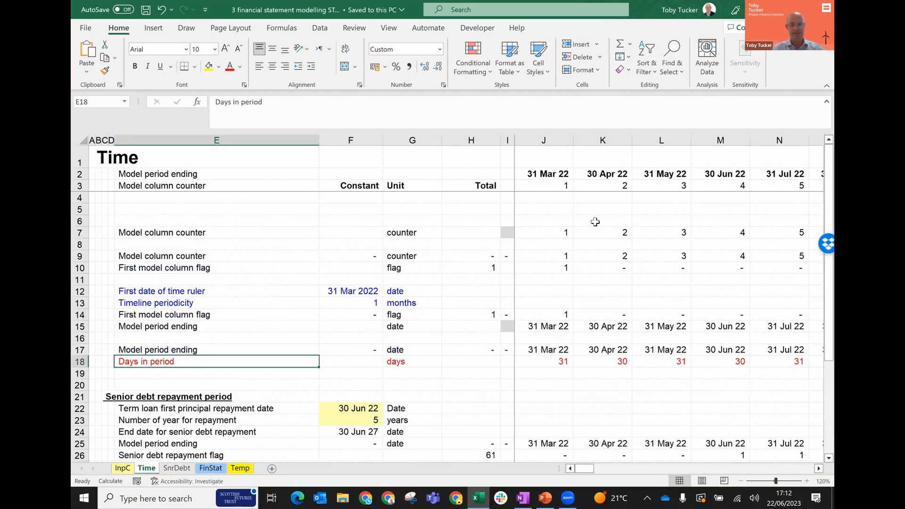
key("ctrl+Page_Up")
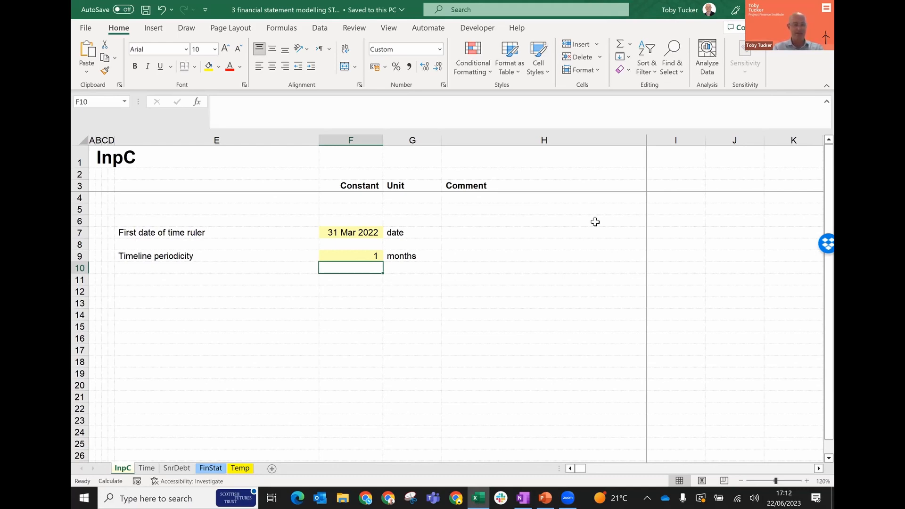
Step: Examine the Time sheet from the time ruler down to the senior debt repayment period and term loan principal repayment flag sections
key("ctrl+Page_Down")
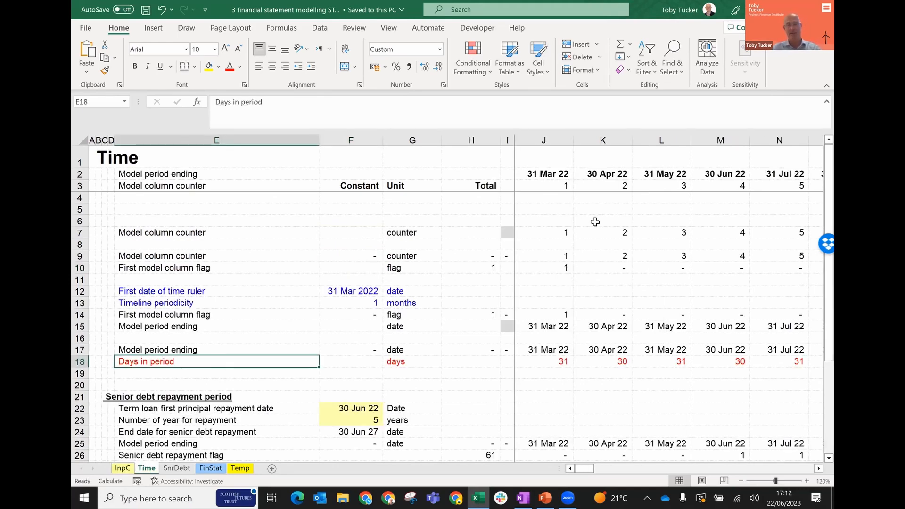
left_click(562, 179)
key("Down")
key("Down")
key("Down")
key("Down")
key("Down")
key("Down")
key("Down")
key("Down")
key("Down")
key("Down")
key("Down")
key("Down")
key("Down")
key("Down")
key("Down")
key("Down")
key("Down")
key("Down")
key("Down")
key("Down")
key("Down")
key("Down")
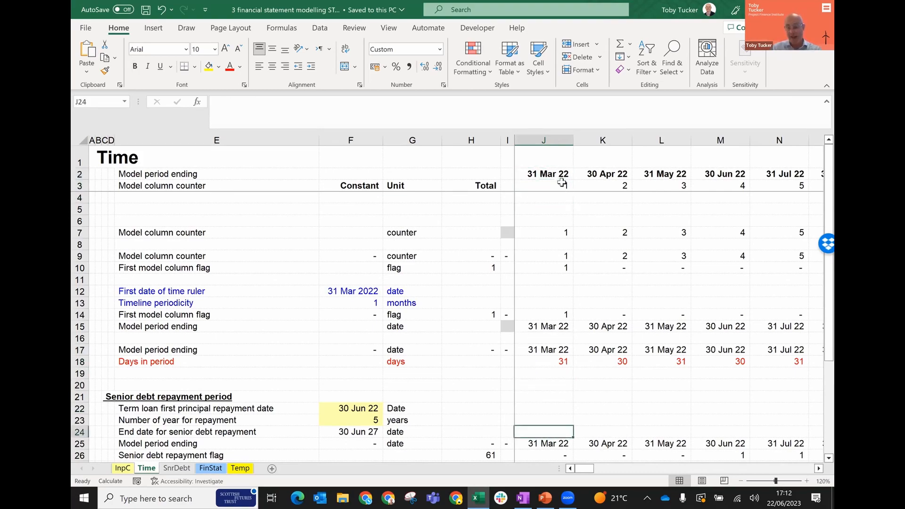
key("Down")
key("Down")
key("Down")
key("Down")
key("Down")
key("Down")
key("Down")
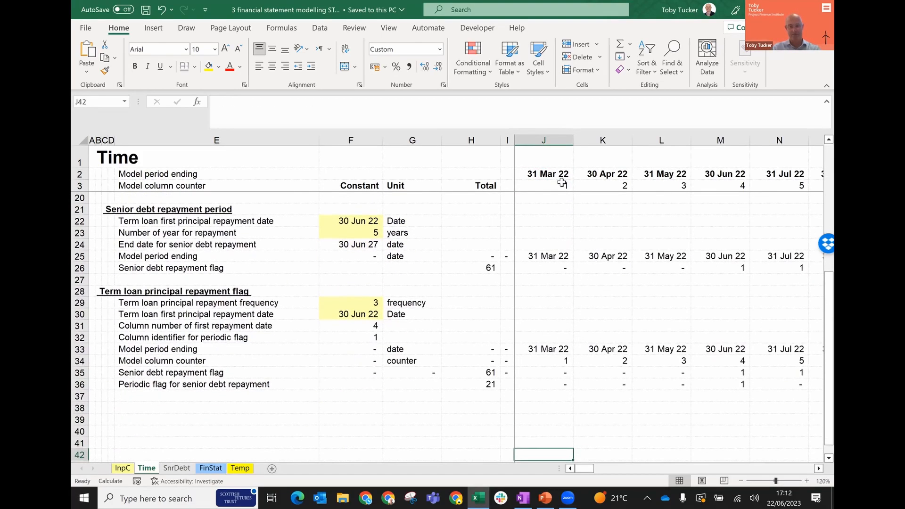
Step: Review the balance, sign switch and check templates on the Temp sheet
key("ctrl+Page_Down")
key("ctrl+Page_Down")
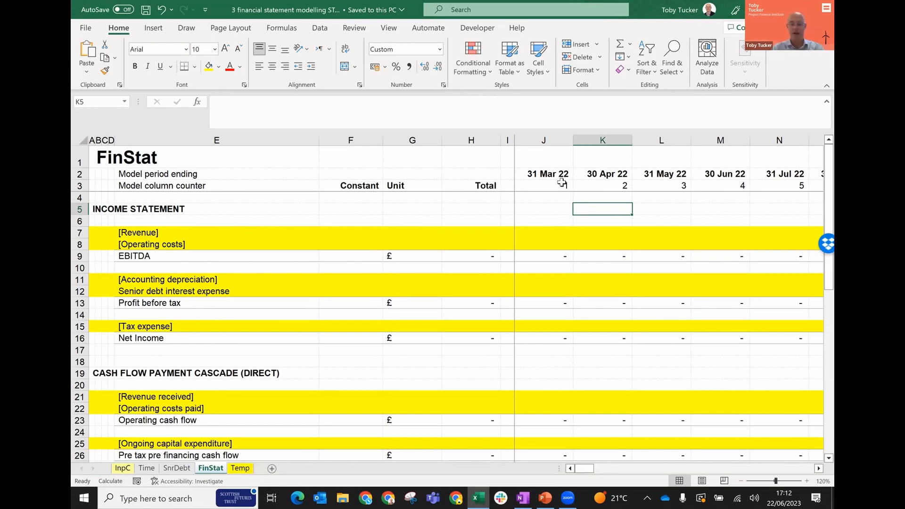
key("ctrl+Page_Down")
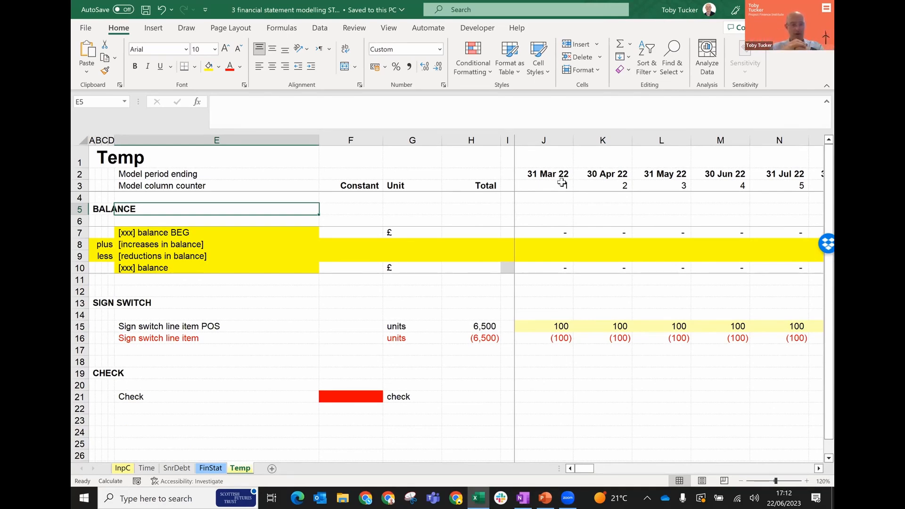
key("Down")
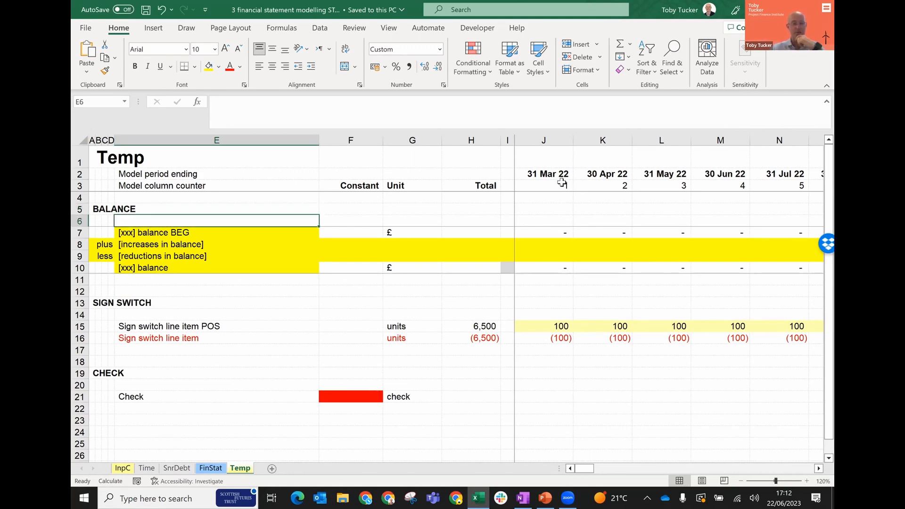
key("Down")
key("Down")
key("Up")
key("Up")
key("Up")
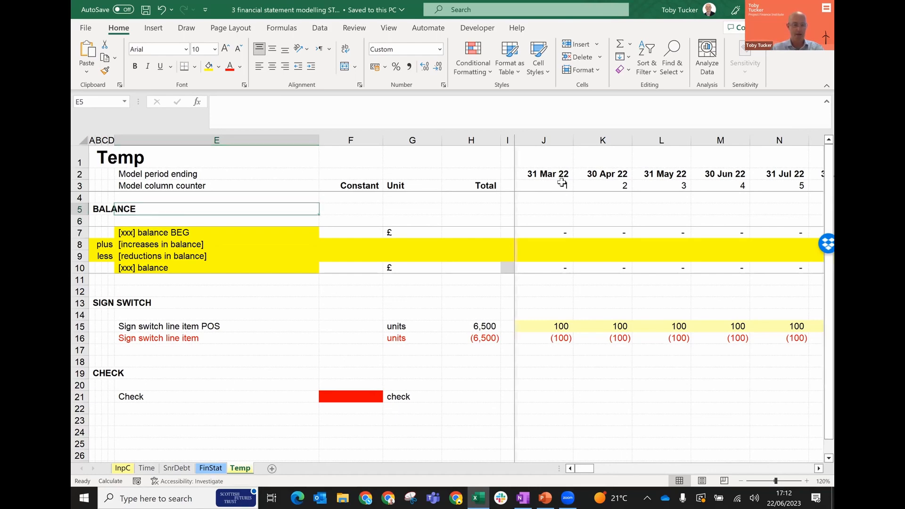
Step: Return to the FinStat sheet and examine the income statement lines from revenue to tax expense
key("ctrl+Page_Up")
key("Down")
key("Down")
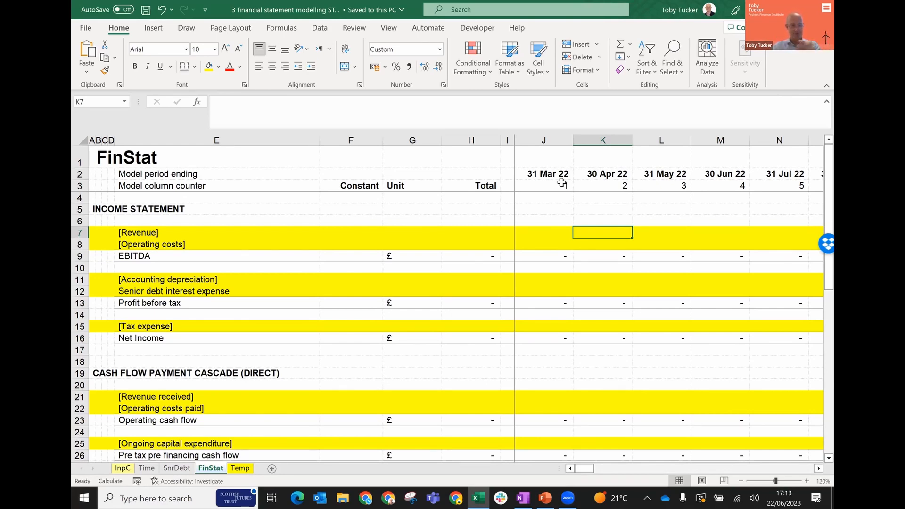
key("Down")
key("Down")
key("Down")
key("Down")
key("Down")
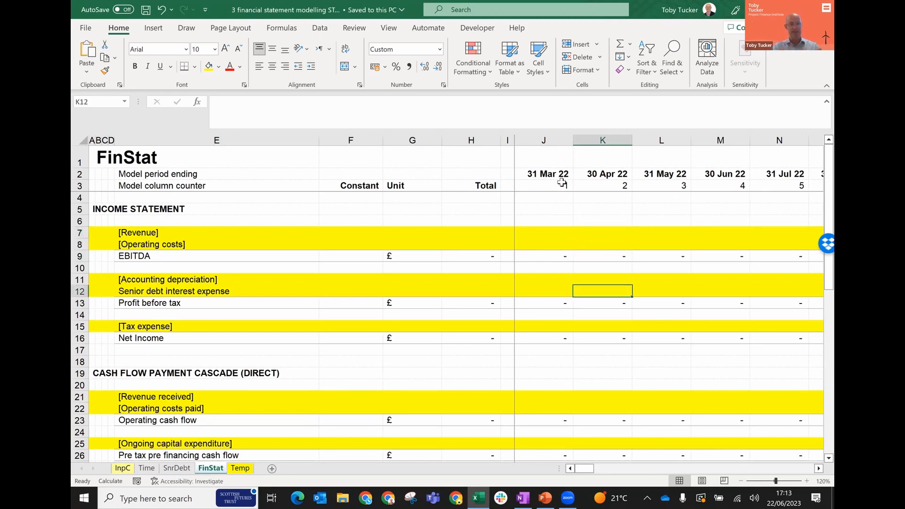
key("Down")
key("Down")
key("Down")
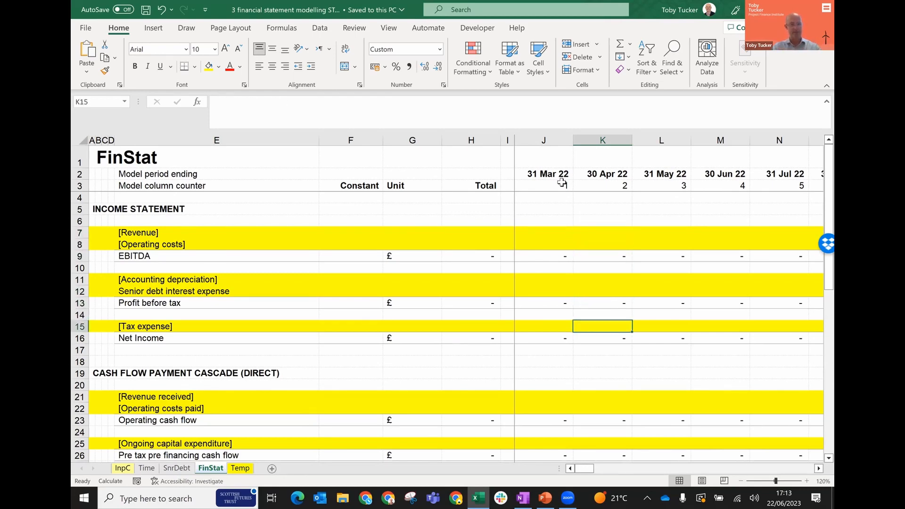
Step: Examine the cash flow payment cascade lines on FinStat, from revenue received to share capital redemption
key("Down")
key("Down")
key("Down")
key("Down")
key("Down")
key("Down")
key("Down")
key("Down")
key("Down")
key("Down")
key("Down")
key("Down")
key("Down")
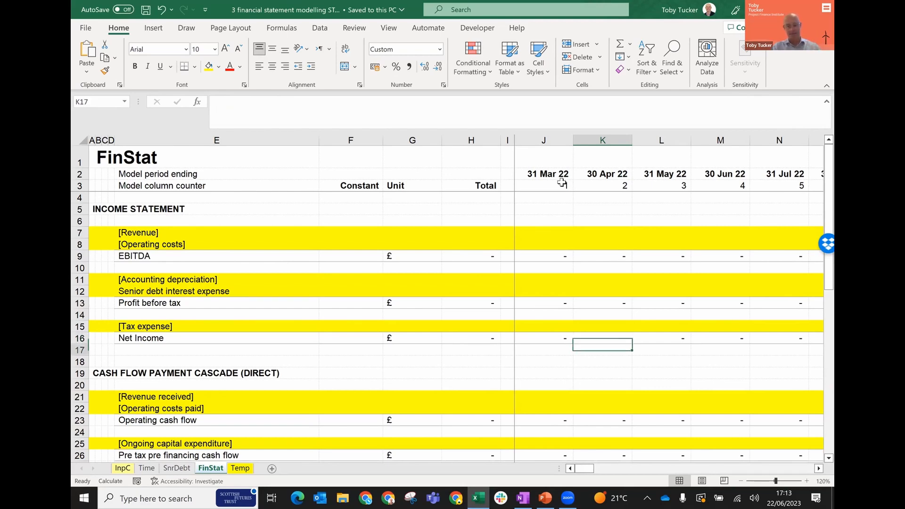
key("Down")
key("Down")
key("Down")
key("Down")
key("Down")
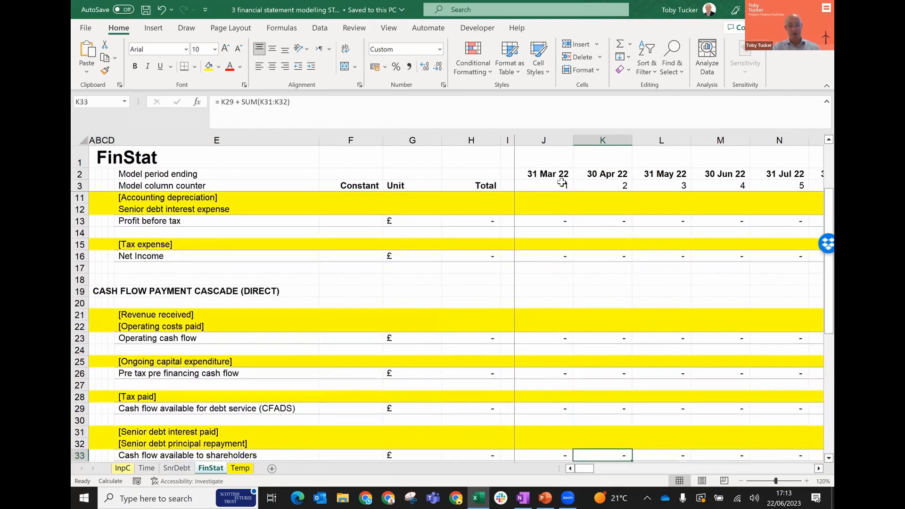
key("Down")
key("Down")
key("Down")
key("Down")
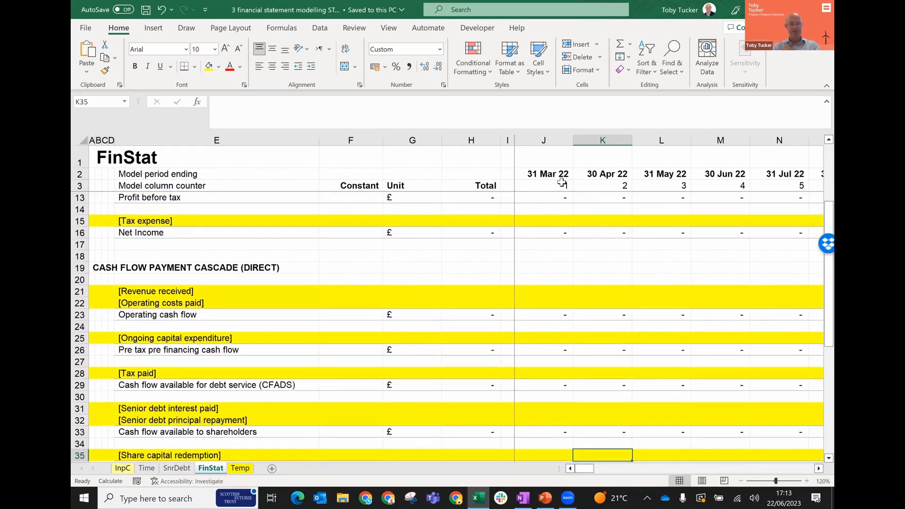
key("Up")
key("Up")
key("Up")
key("Up")
key("Up")
key("Up")
key("Up")
key("Up")
key("Up")
key("Up")
key("Up")
key("Up")
key("Up")
key("Up")
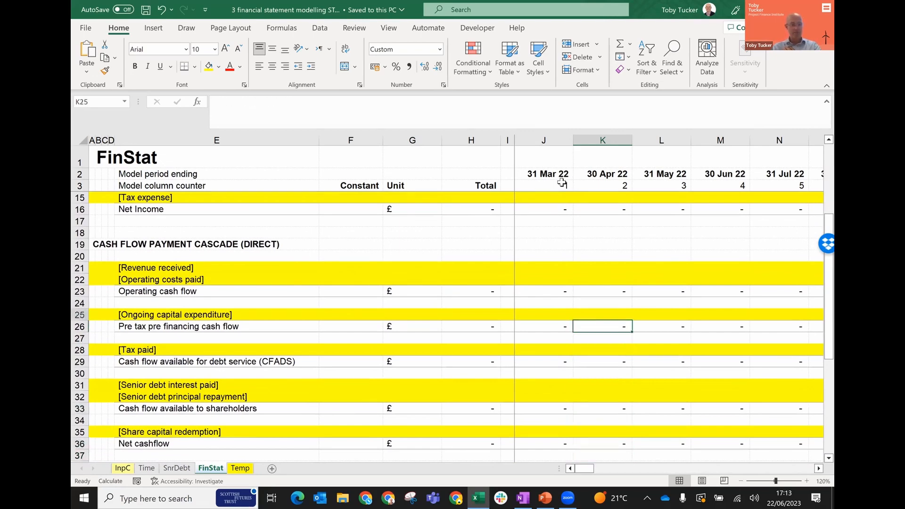
Step: Examine the balance sheet placeholders on FinStat, from the asset balances to total liabilities and shareholder funds
key("Down")
key("Down")
key("Down")
key("Down")
key("Down")
key("Down")
key("Down")
key("Down")
key("Down")
key("Down")
key("Down")
key("Down")
key("Down")
key("Down")
key("Down")
key("Down")
key("Down")
key("Down")
key("Down")
key("Down")
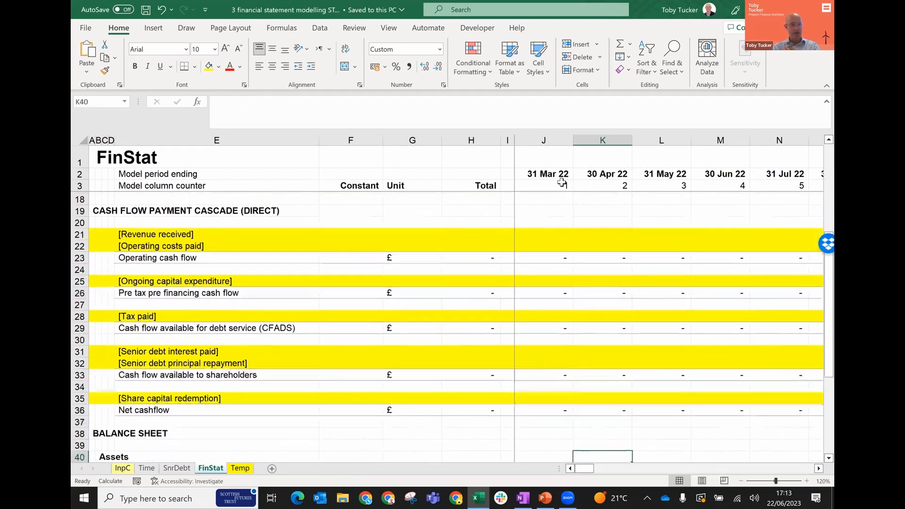
key("Down")
key("Down")
key("Down")
key("Down")
key("Down")
key("Down")
key("Down")
key("Down")
key("Down")
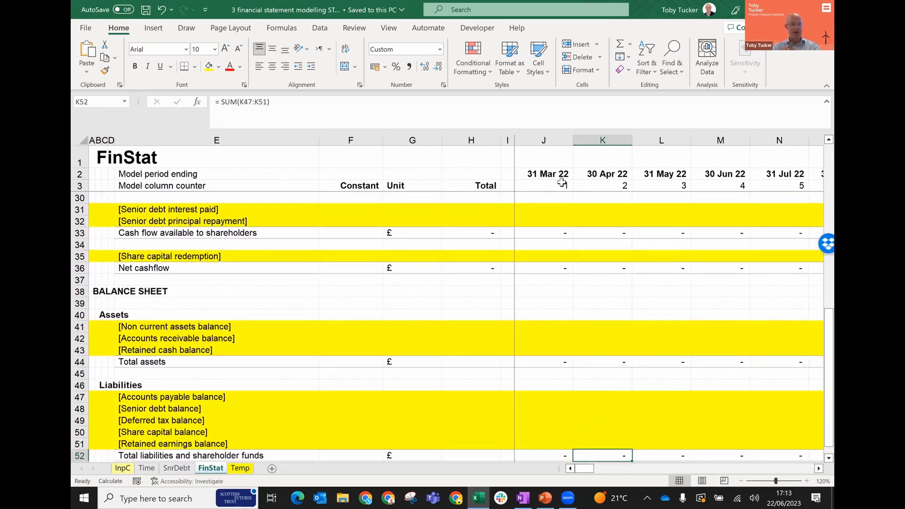
key("Down")
key("Down")
key("Up")
key("Up")
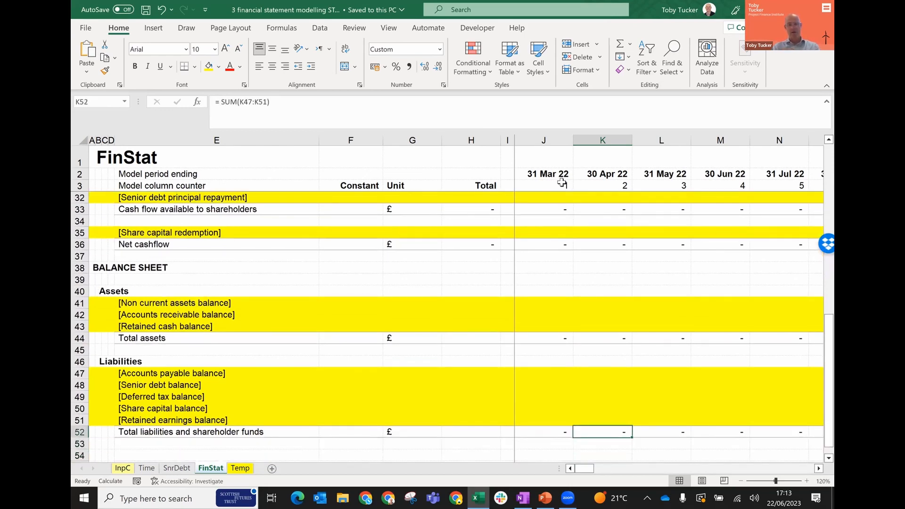
Step: Enter an illustrative revenue of 100 in the income statement for each of 31 Mar 22, 30 Apr 22 and 31 May 22
key("Up")
key("Up")
key("Up")
key("Up")
key("Up")
key("Up")
key("Up")
key("Up")
key("Up")
key("Up")
key("Up")
key("Up")
key("Up")
key("Up")
key("Up")
key("Up")
key("Up")
key("Up")
key("Up")
key("Up")
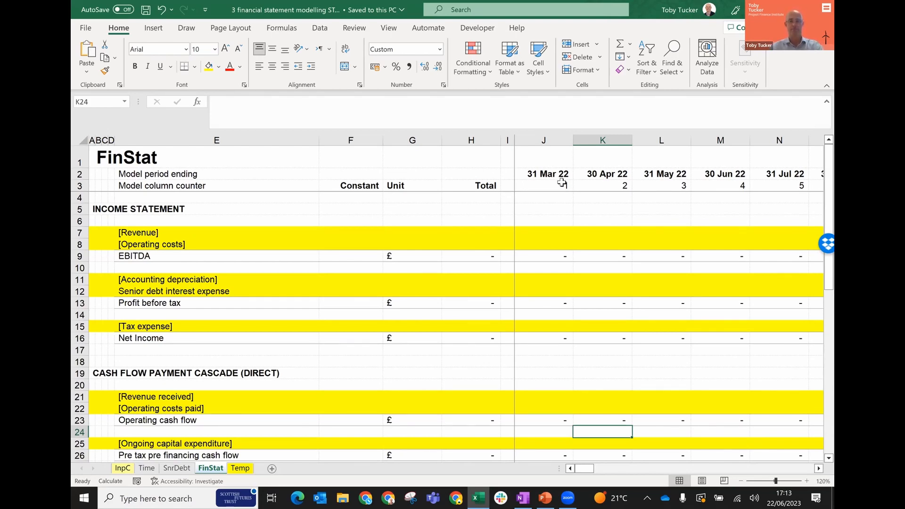
key("Up")
key("Up")
key("Up")
key("Up")
key("Up")
key("Up")
key("Up")
key("Up")
key("Up")
key("Up")
key("Up")
key("Up")
key("Up")
key("Up")
key("Up")
key("Up")
key("Up")
key("Left")
key("Left")
key("Left")
key("Right")
key("Right")
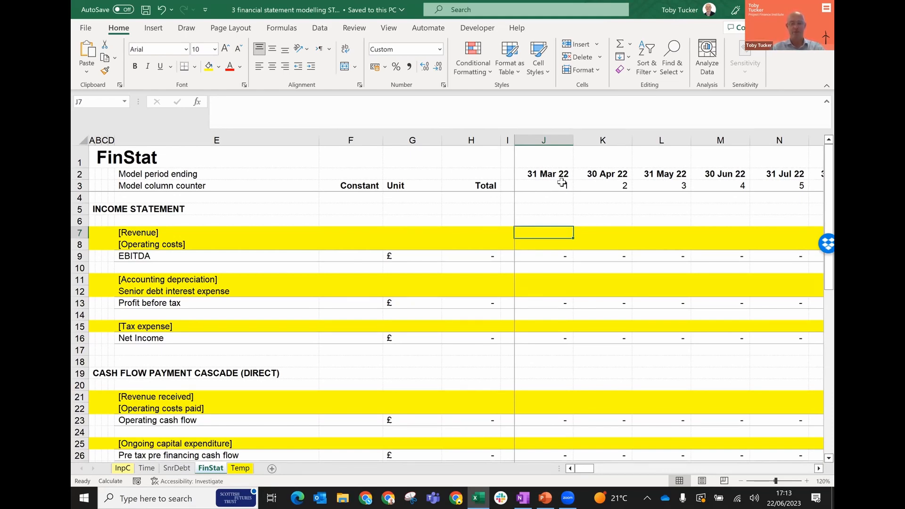
type("100")
key("ctrl+Return")
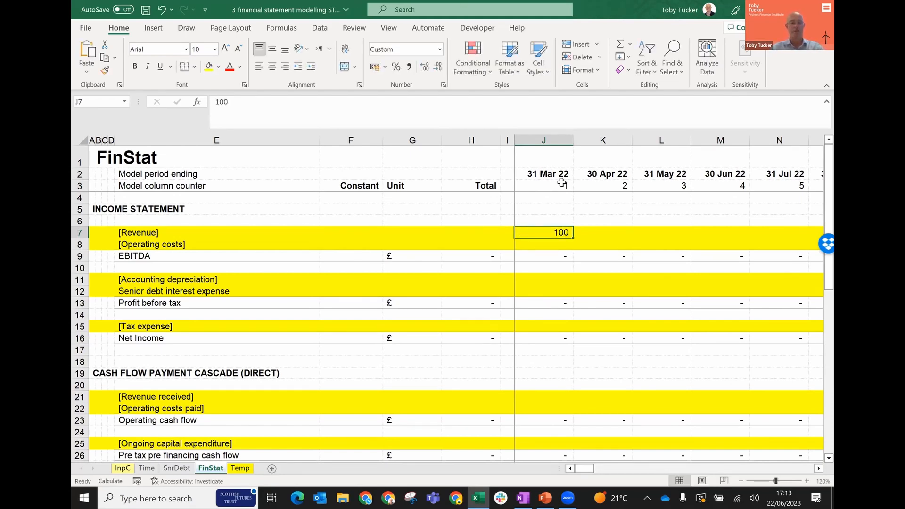
key("Right")
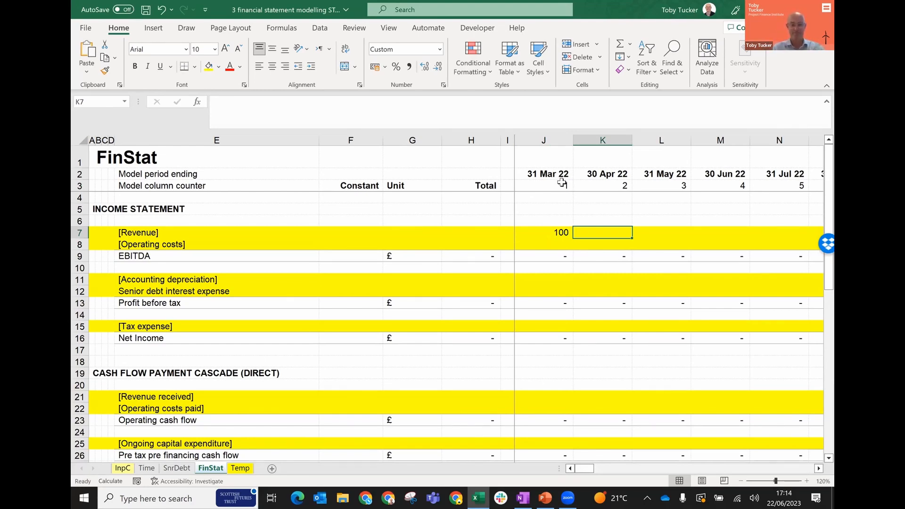
type("100")
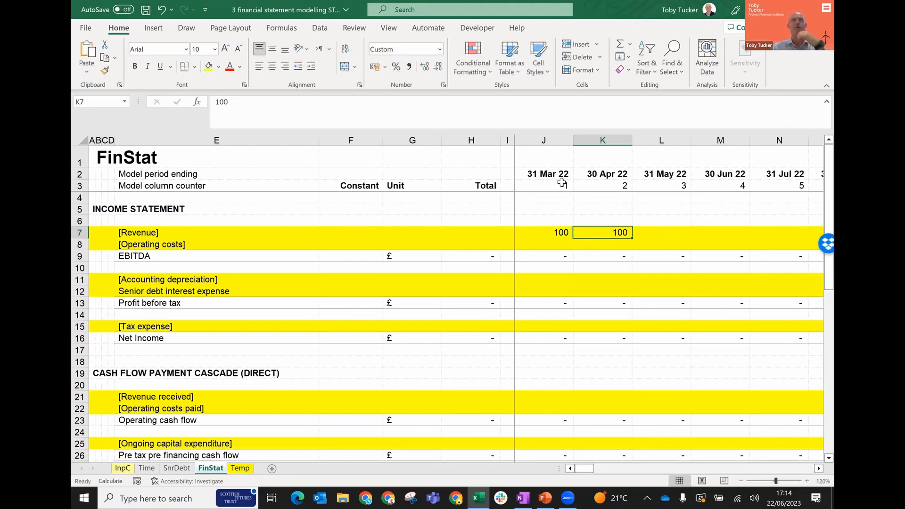
key("Right")
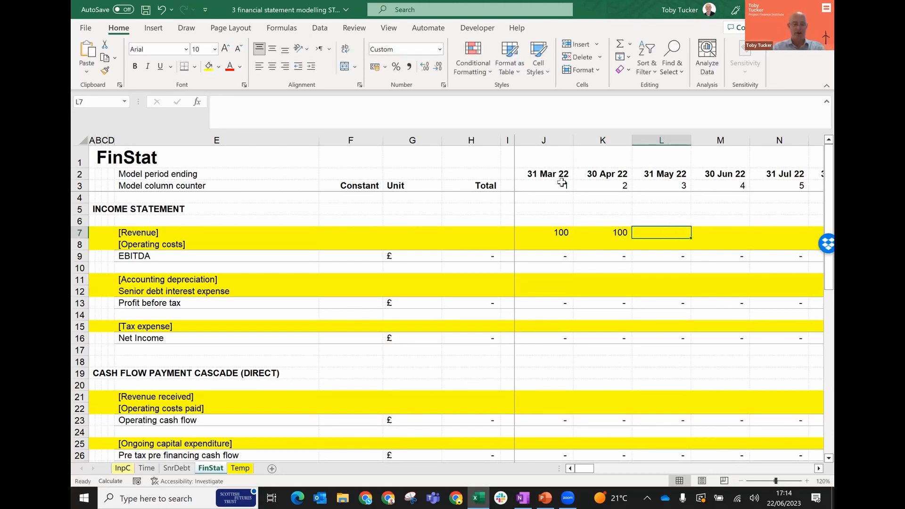
type("100")
key("ctrl+Return")
key("Left")
key("Left")
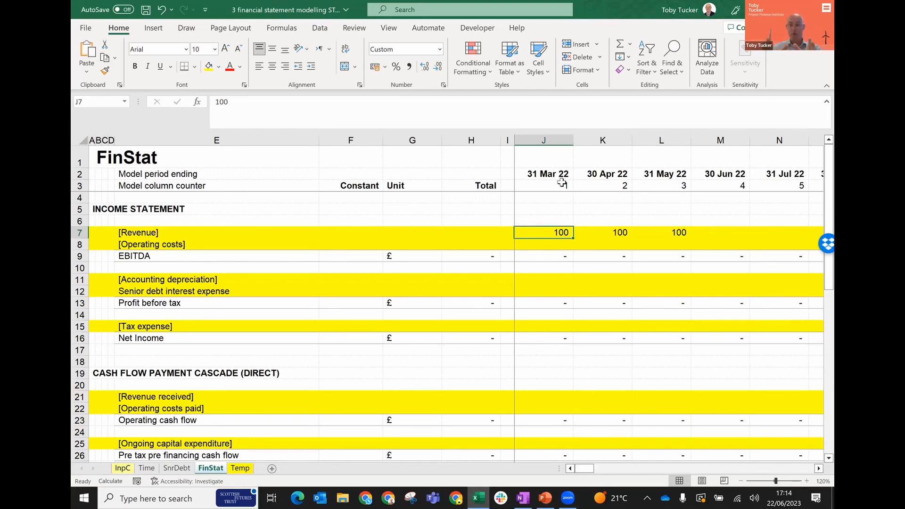
Step: Review the model period ending dates from March to May 2022 above the revenue figures
left_click(551, 173)
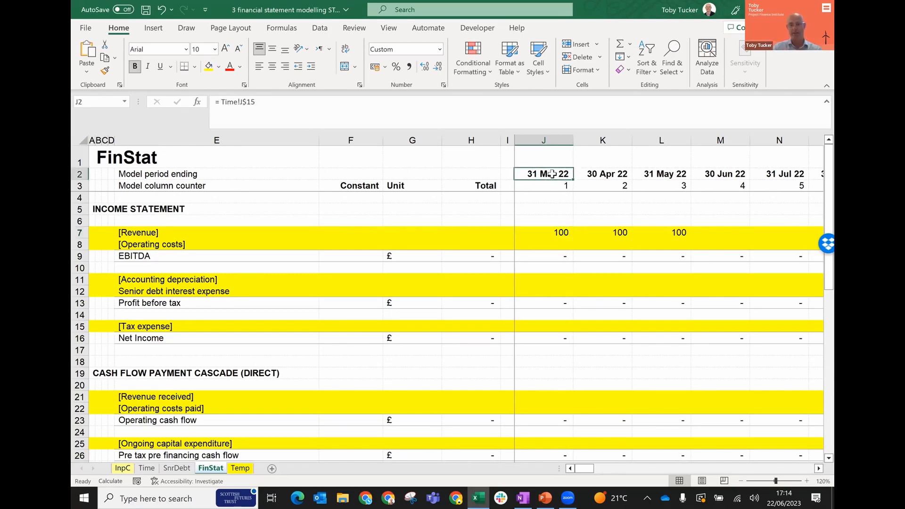
key("Right")
key("Right")
key("Left")
key("Left")
key("Down")
key("Down")
key("Down")
key("Down")
key("Down")
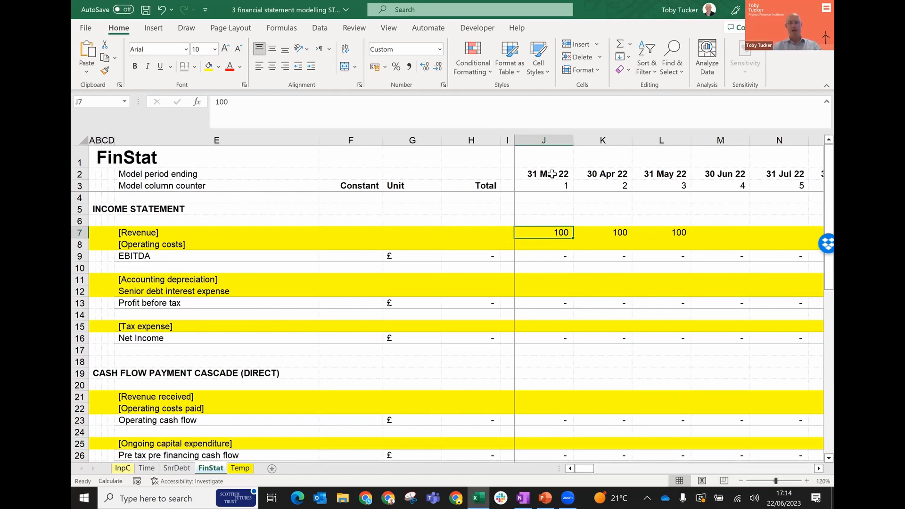
Step: Overwrite the EBITDA formula for 31 Mar 22 with an illustrative value of 100
key("Down")
key("Down")
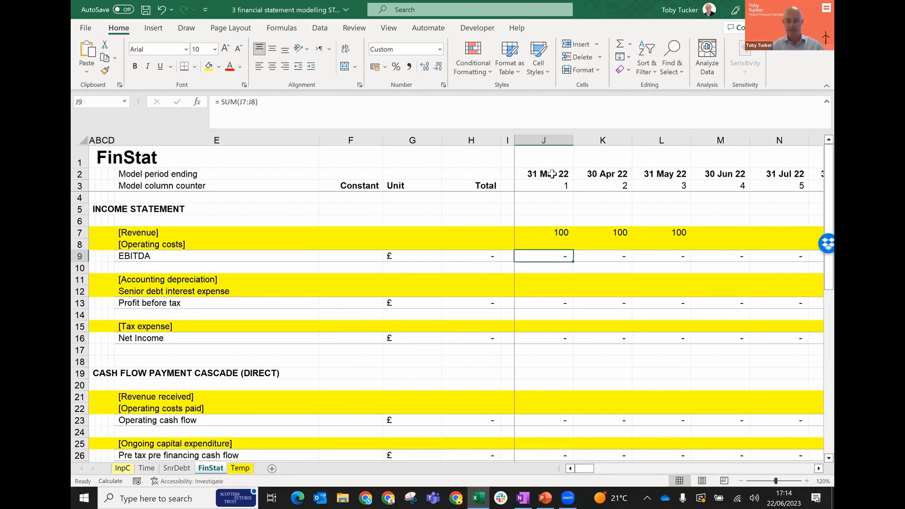
key("Up")
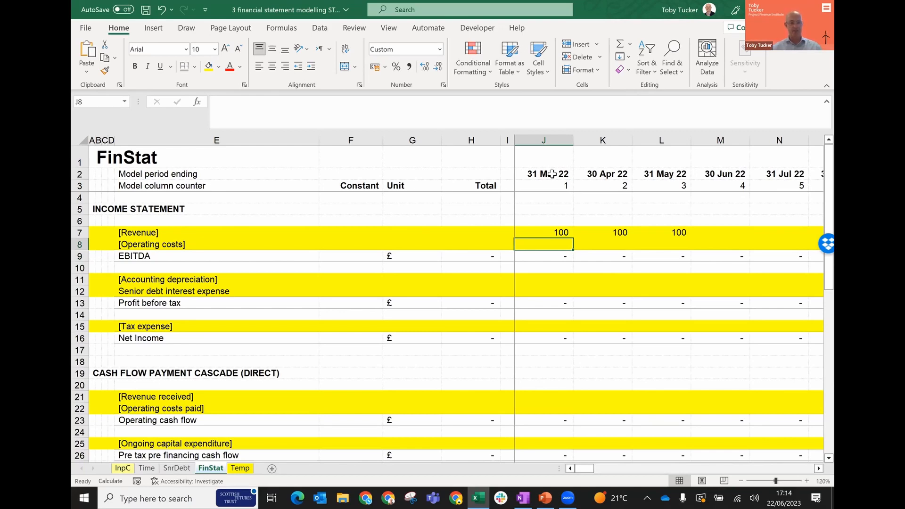
key("Down")
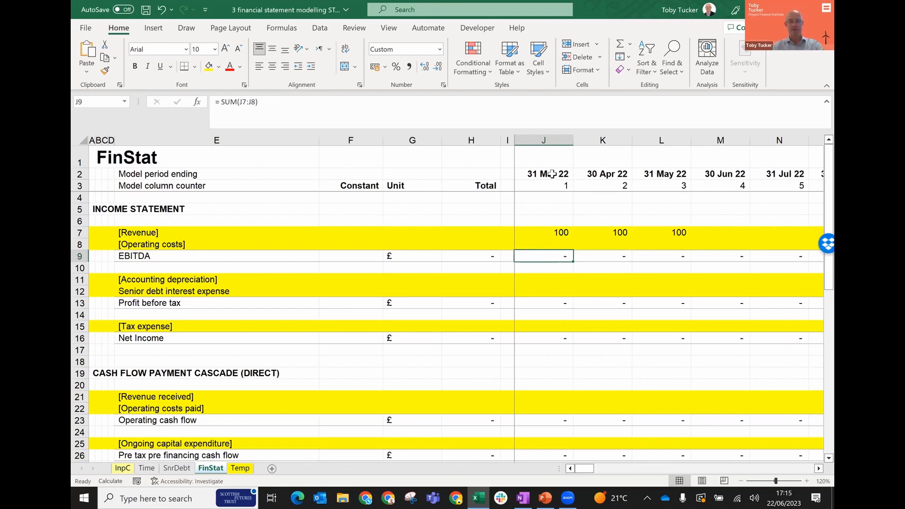
type("100")
key("ctrl+Return")
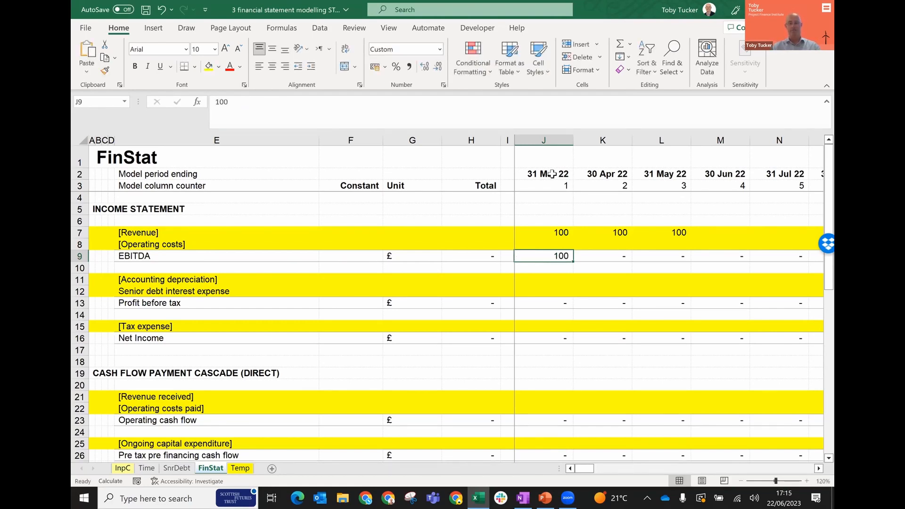
Step: Overwrite the profit before tax formula for 31 Mar 22 with 100
key("Down")
key("Down")
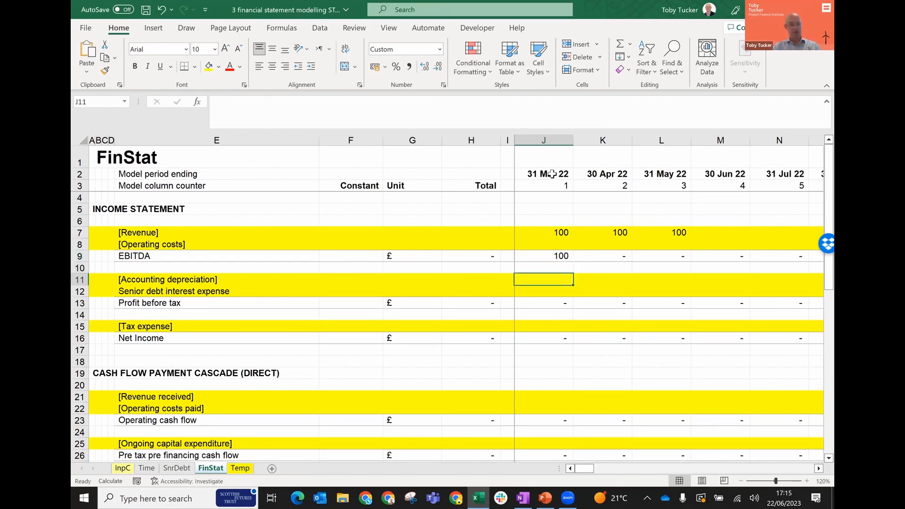
key("Down")
key("Down")
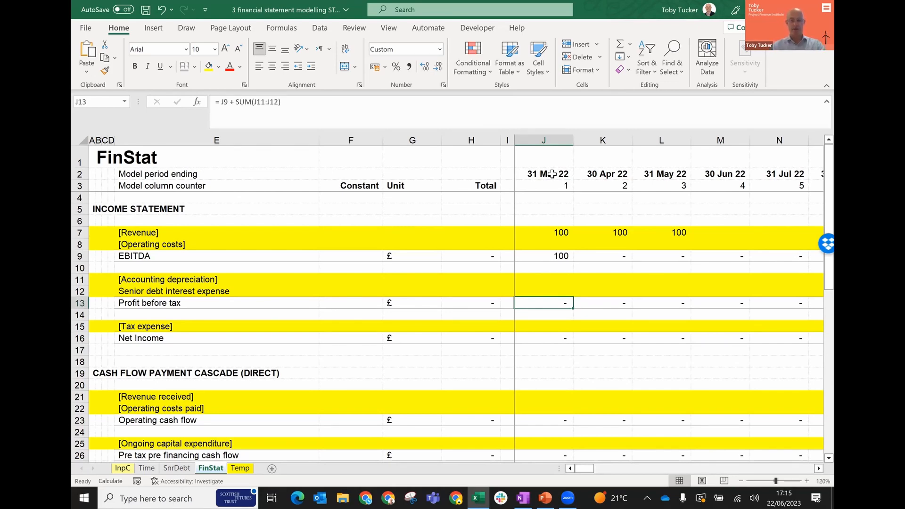
type("100")
key("ctrl+Return")
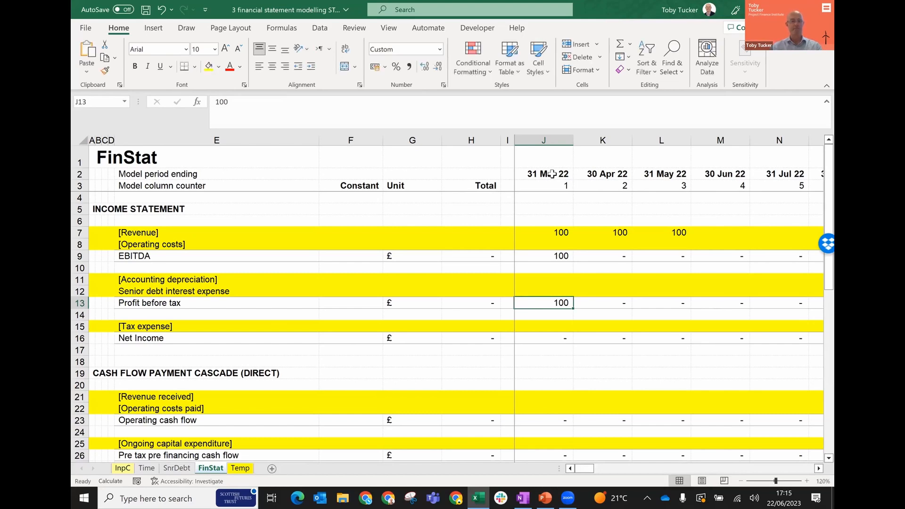
Step: Overwrite the net income formula for 31 Mar 22 with 100
key("Down")
key("Down")
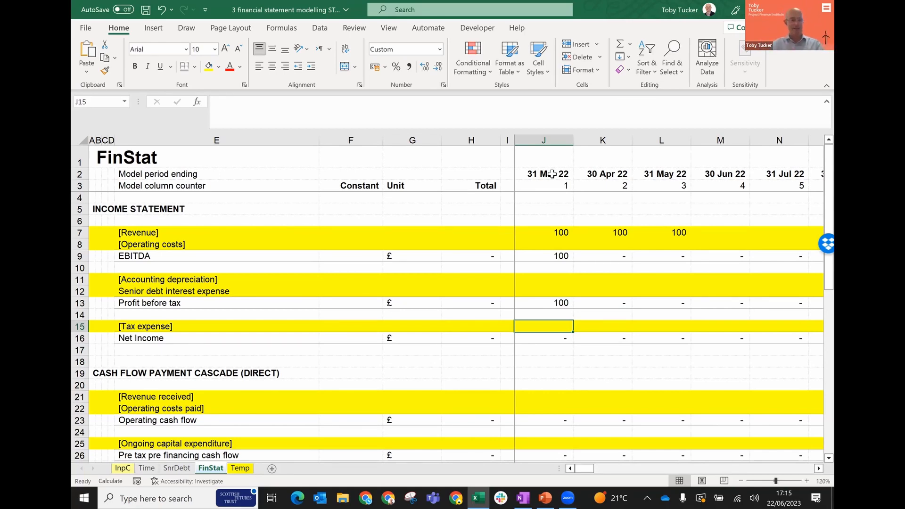
key("Down")
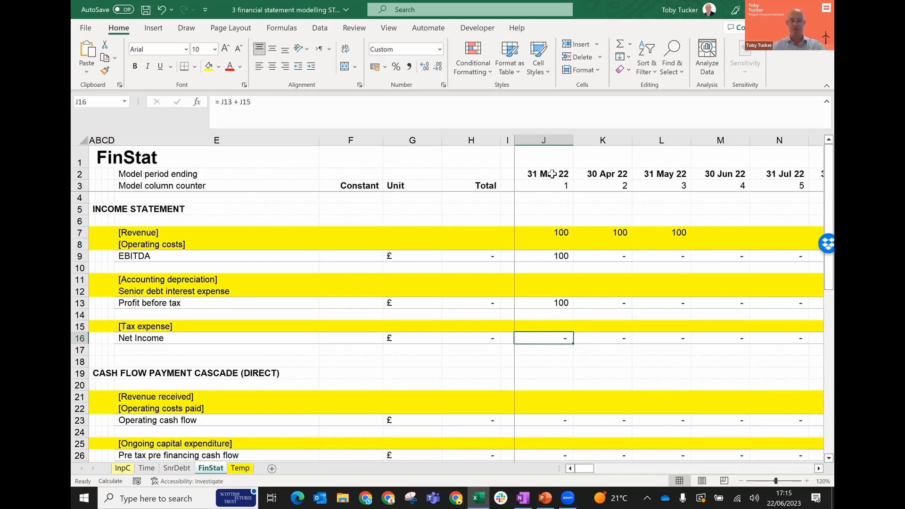
type("100")
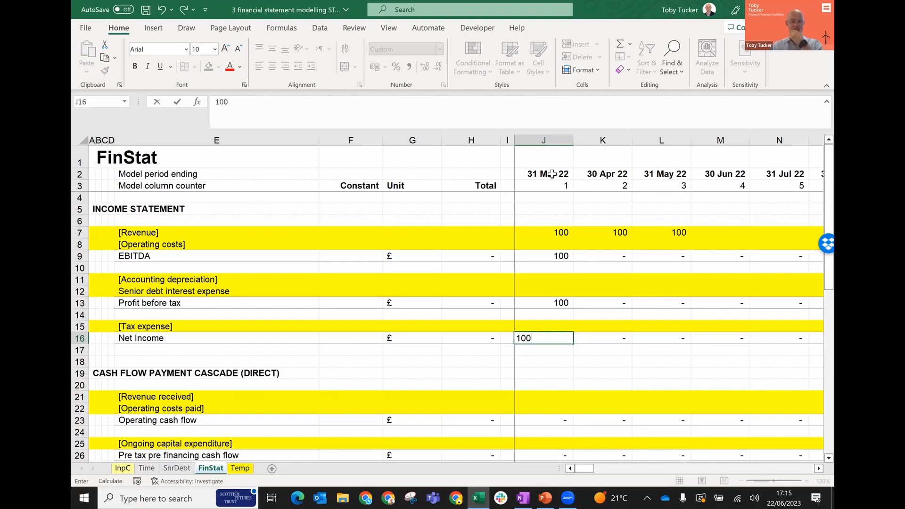
key("ctrl+Return")
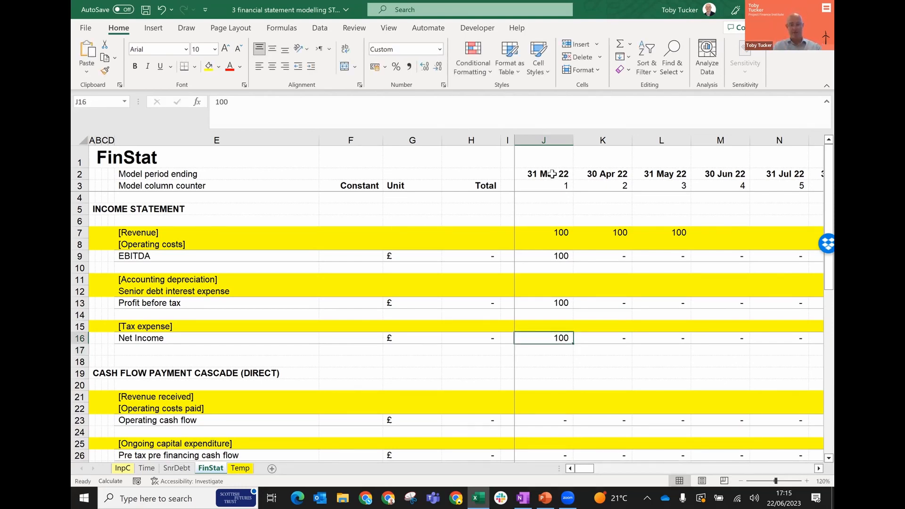
key("Down")
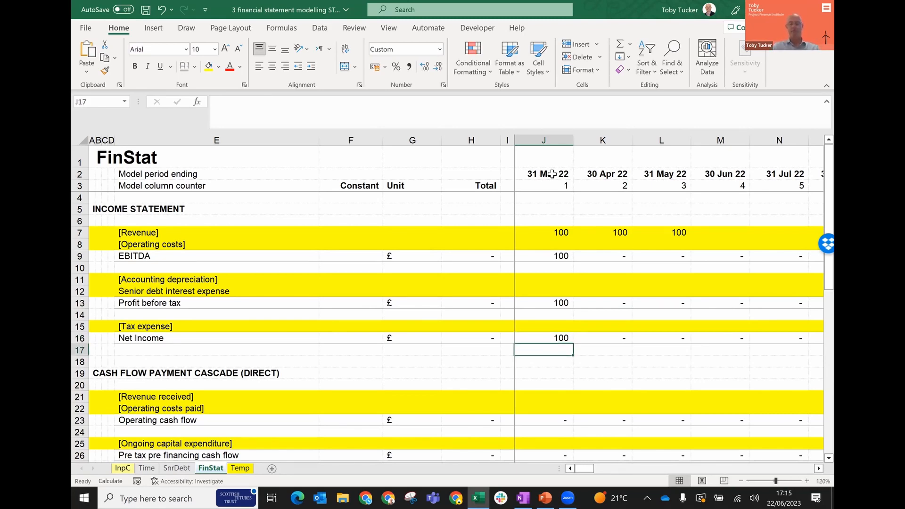
key("Up")
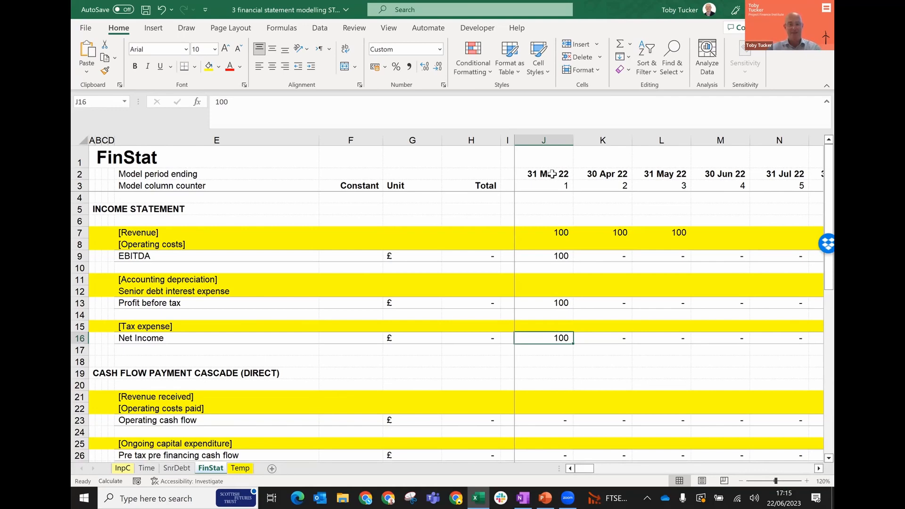
key("Down")
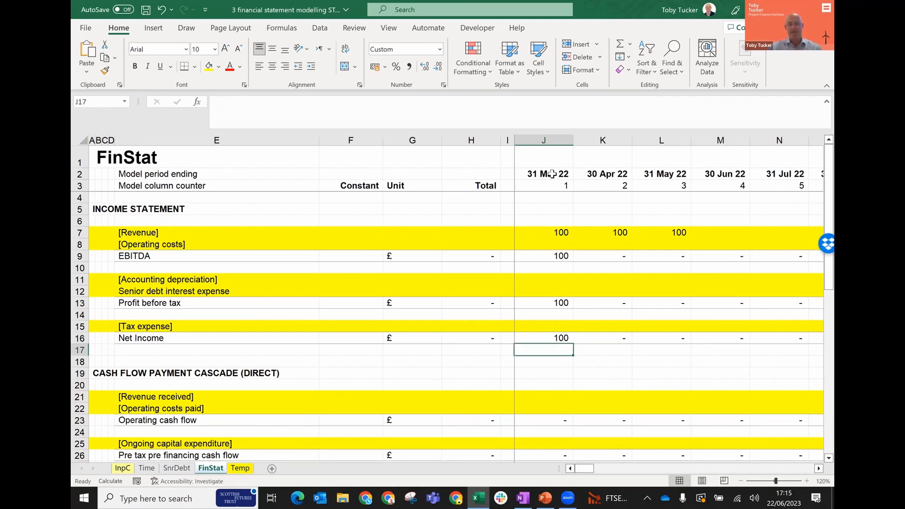
key("Up")
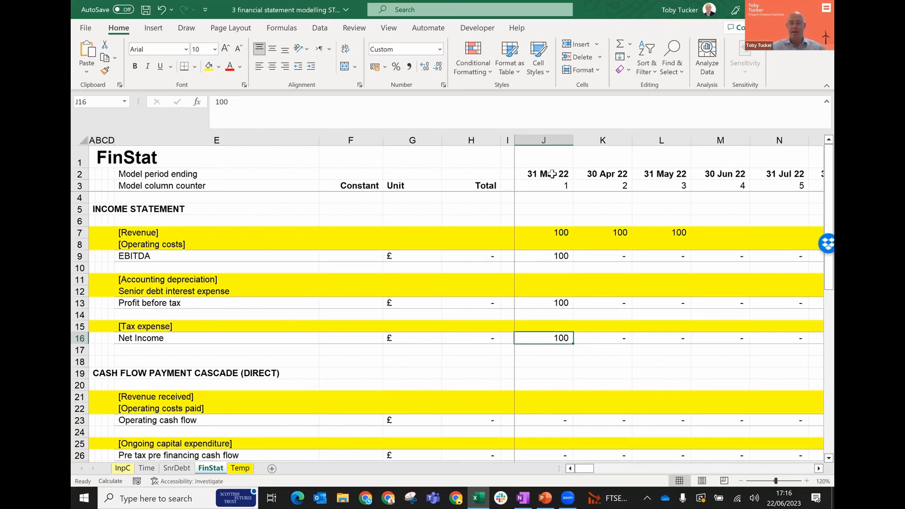
Step: Go through the cash flow cascade and balance sheet lines for 31 Mar 22, down to total liabilities and shareholder funds
key("Down")
key("Down")
key("Down")
key("Down")
key("Down")
key("Down")
key("Down")
key("Down")
key("Down")
key("Down")
key("Down")
key("Down")
key("Down")
key("Down")
key("Down")
key("Down")
key("Down")
key("Down")
key("Down")
key("Down")
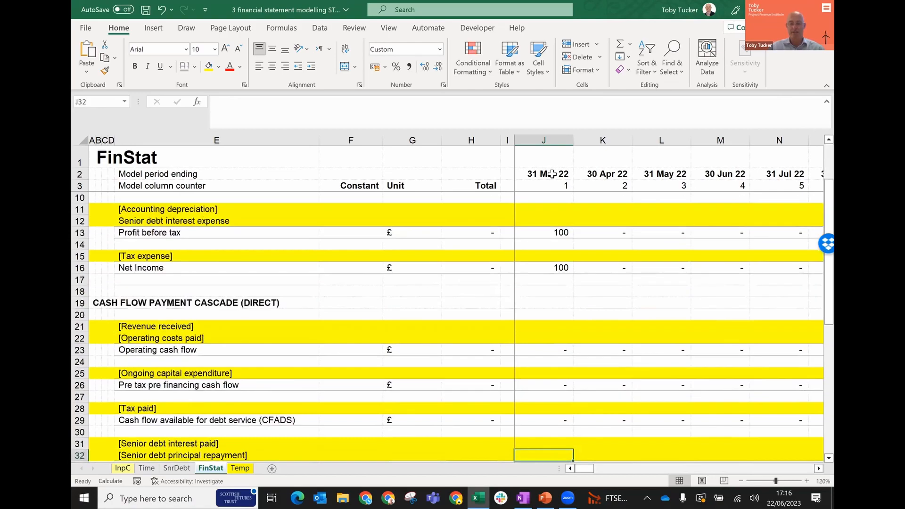
key("Down")
key("Down")
key("Down")
key("Down")
key("Down")
key("Down")
key("Down")
key("Down")
key("Down")
key("Down")
key("Down")
key("Down")
key("Down")
key("Down")
key("Down")
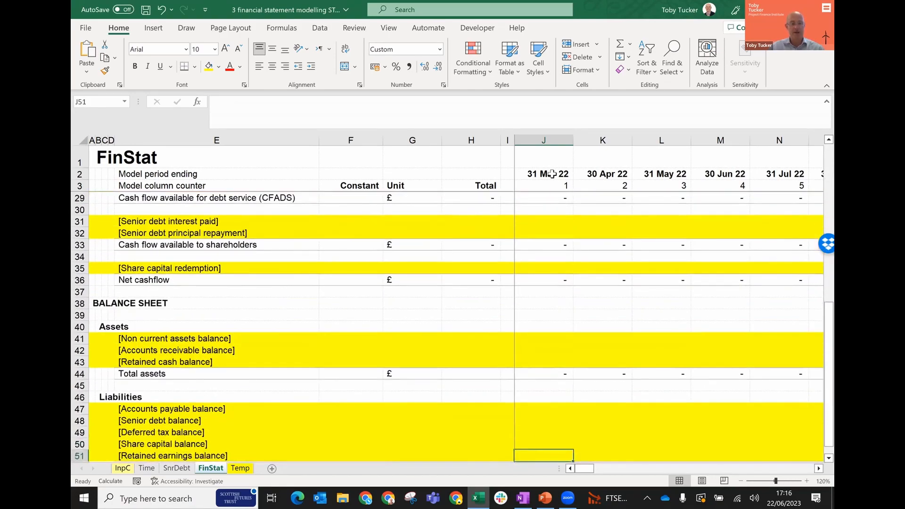
key("Down")
key("Up")
key("Up")
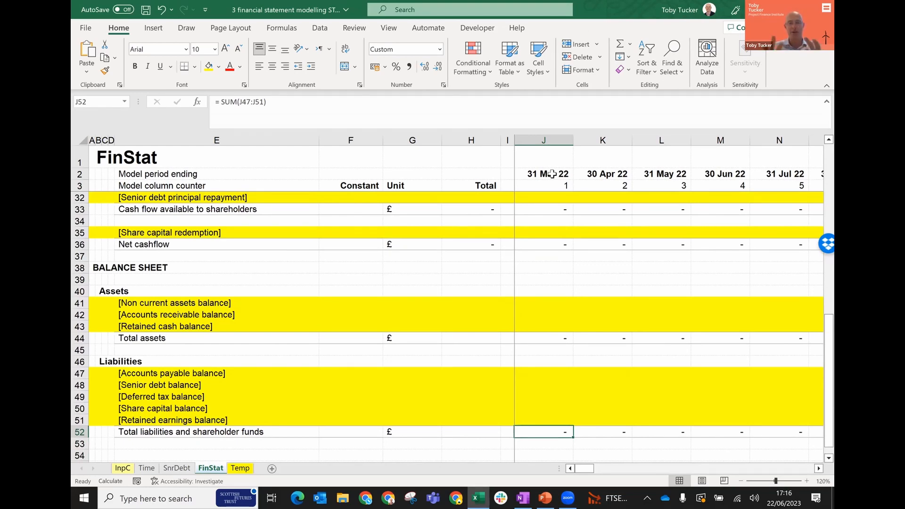
Step: Go back up the 31 Mar 22 column from total liabilities and shareholder funds to the income statement
key("Up")
key("Up")
key("Up")
key("Up")
key("Up")
key("Up")
key("Up")
key("Up")
key("Up")
key("Up")
key("Up")
key("Up")
key("Up")
key("Up")
key("Up")
key("Up")
key("Up")
key("Up")
key("Up")
key("Up")
key("Up")
key("Up")
key("Up")
key("Up")
key("Up")
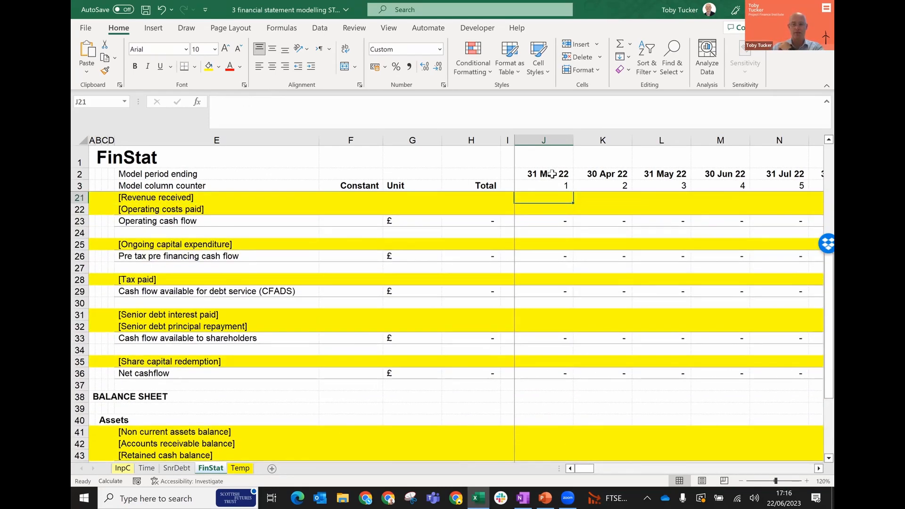
key("Up")
key("Up")
key("Up")
key("Up")
Step: Trace the 31 Mar 22 column from the income statement through the cash flow cascade to the end of the balance sheet
key("Down")
key("Down")
key("Down")
key("Down")
key("Down")
key("Down")
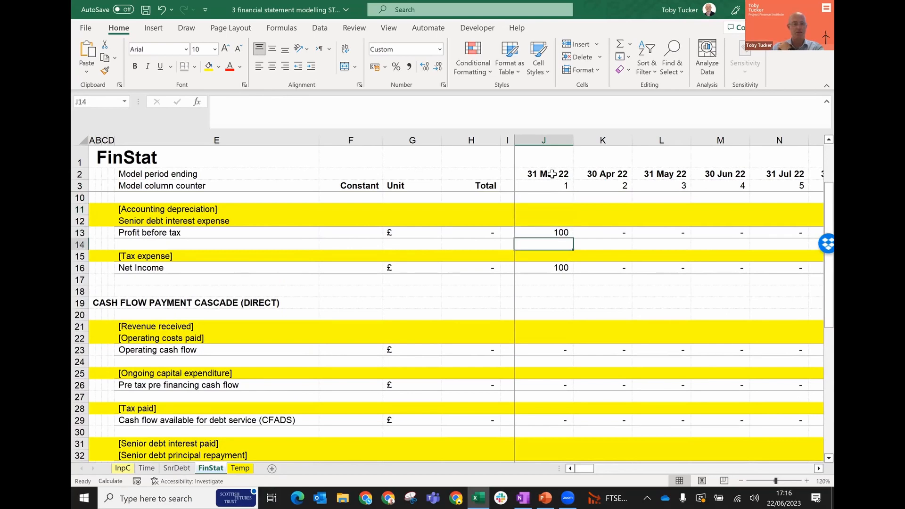
key("Down")
key("Down")
key("Down")
key("Down")
key("Down")
key("Down")
key("Down")
key("Down")
key("Down")
key("Down")
key("Down")
key("Down")
key("Down")
key("Down")
key("Down")
key("Down")
key("Down")
key("Down")
key("Down")
key("Down")
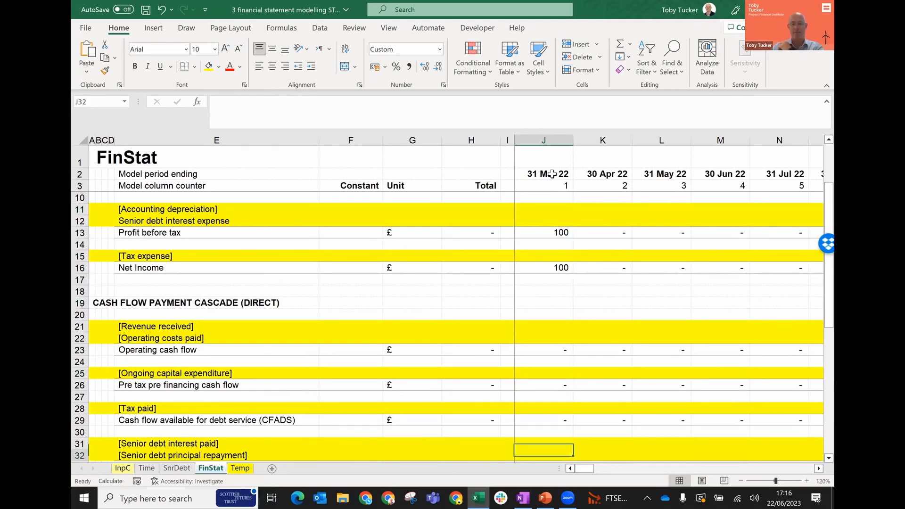
key("Down")
key("Down")
key("Down")
key("Down")
key("Down")
key("Down")
key("Down")
key("Down")
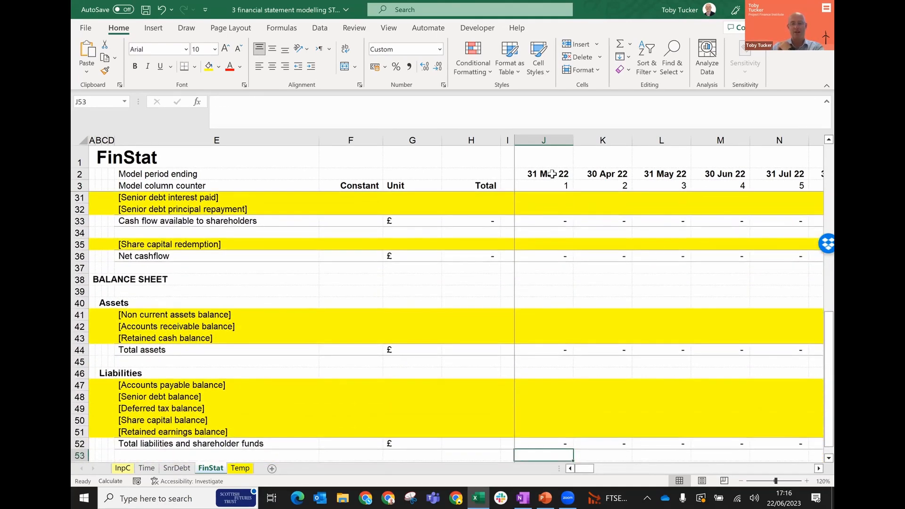
key("Down")
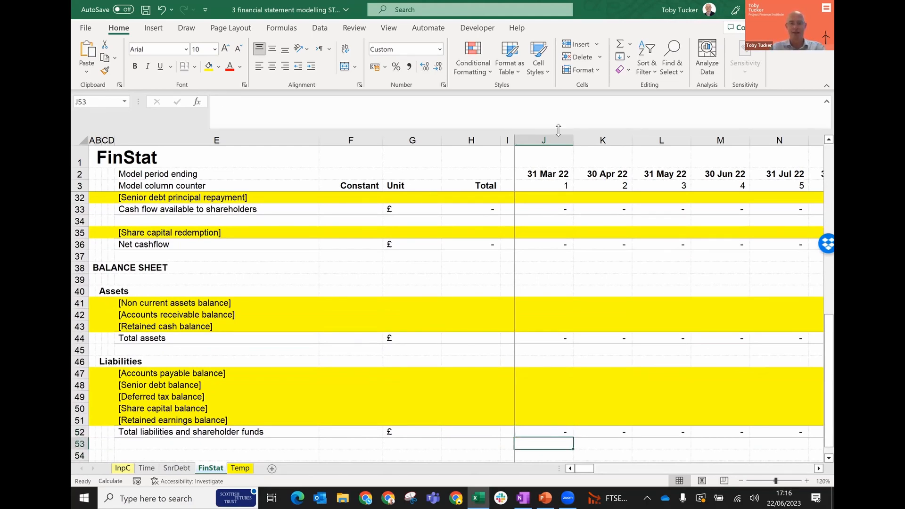
Step: Enter an illustrative retained earnings balance of 100 for 31 Mar 22 in the balance sheet liabilities
key("alt+Tab")
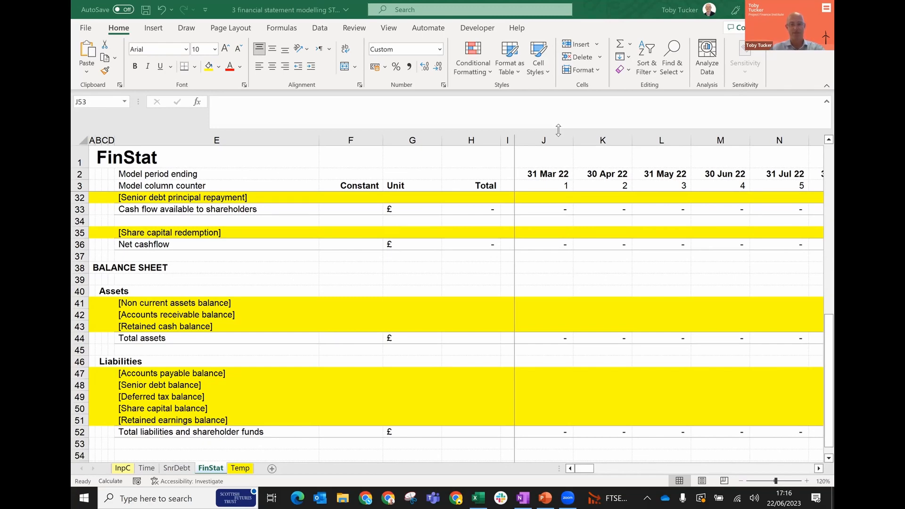
left_click(548, 412)
left_click(549, 414)
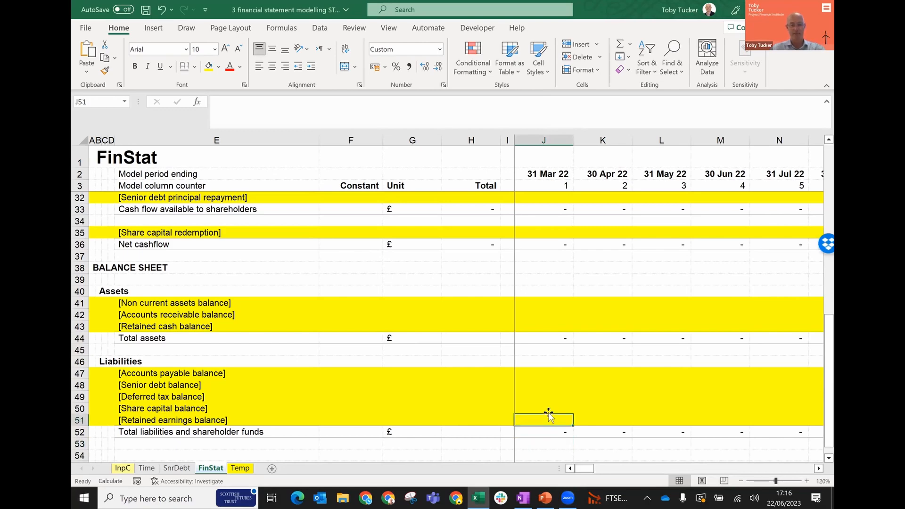
type("100")
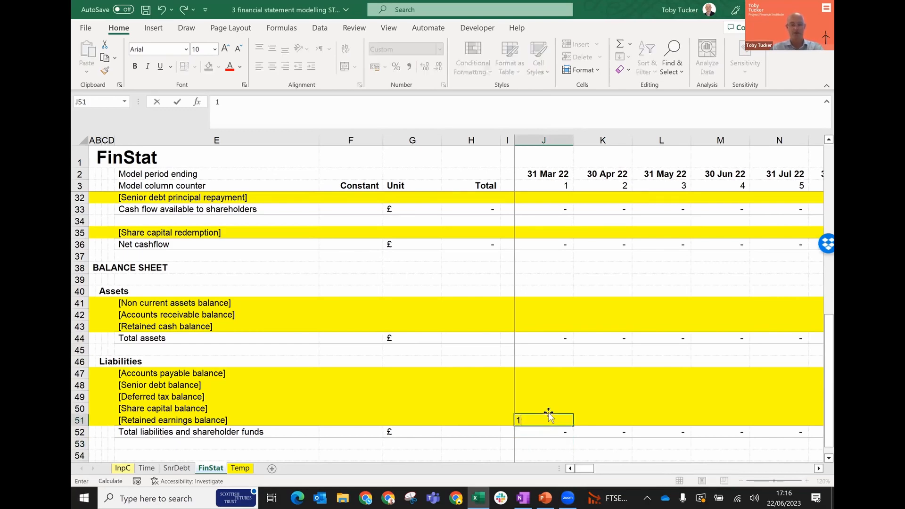
key("Up")
Step: Look back over the balance sheet and cash flow lines for 31 Mar 22, up to the head of the sheet
key("Up")
key("Up")
key("Up")
key("Up")
key("Up")
key("Up")
key("Up")
key("Up")
key("Up")
key("Up")
key("Up")
key("Up")
key("Up")
key("Up")
key("Up")
key("Up")
key("Up")
key("Up")
key("Up")
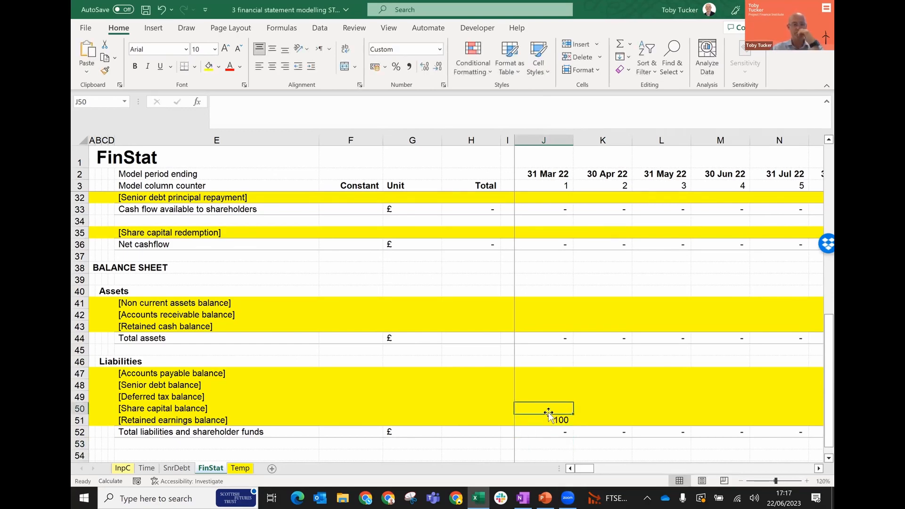
key("Up")
key("Up")
key("Up")
key("Up")
key("Up")
key("Up")
key("Up")
key("Up")
key("Up")
key("Up")
key("Up")
key("Up")
key("Up")
key("Up")
key("Up")
key("Up")
key("Up")
key("Up")
key("Up")
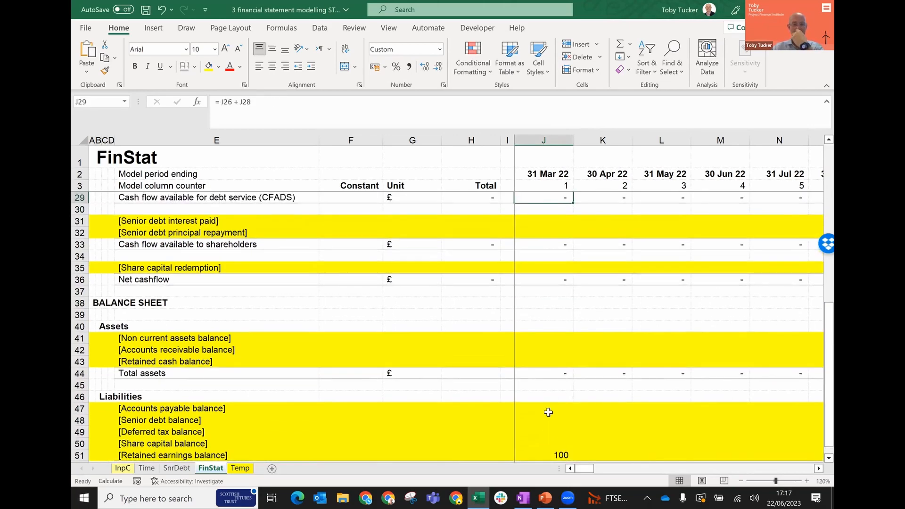
key("Up")
key("Up")
key("Up")
key("Up")
key("Up")
key("Up")
key("Up")
key("Up")
key("Up")
key("Up")
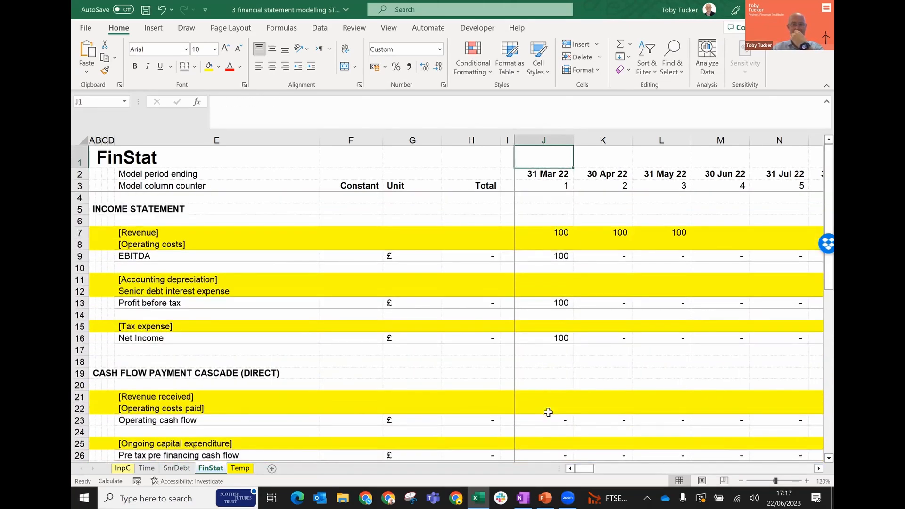
Step: Review the 31 Mar 22 income statement lines from revenue through EBITDA and profit before tax to net income
key("Down")
key("Down")
key("Down")
key("Down")
key("Down")
key("Down")
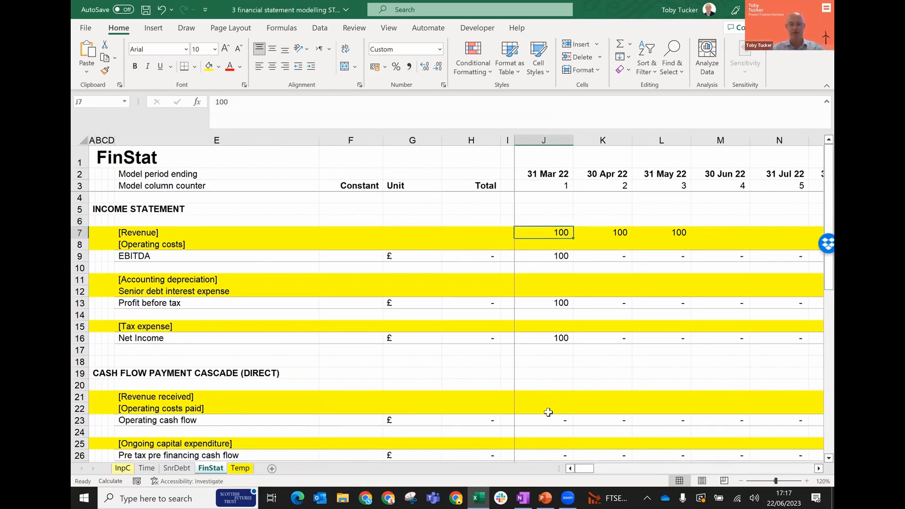
key("Down")
key("Down")
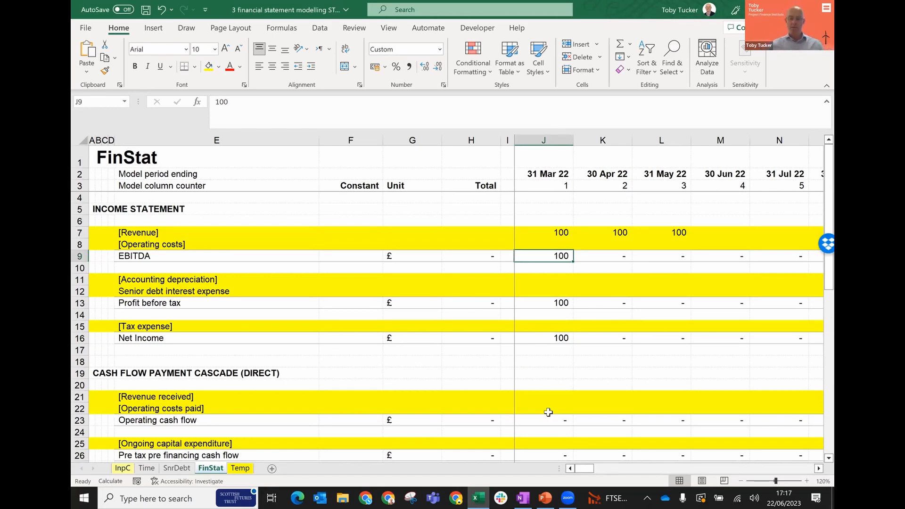
key("Down")
key("Down")
key("Down")
key("Down")
key("Down")
key("Down")
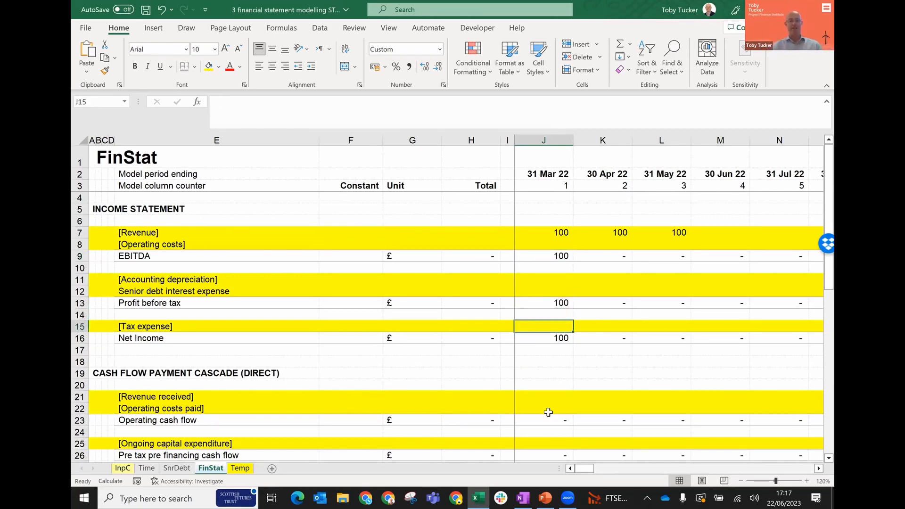
key("Down")
key("Down")
key("Down")
key("Down")
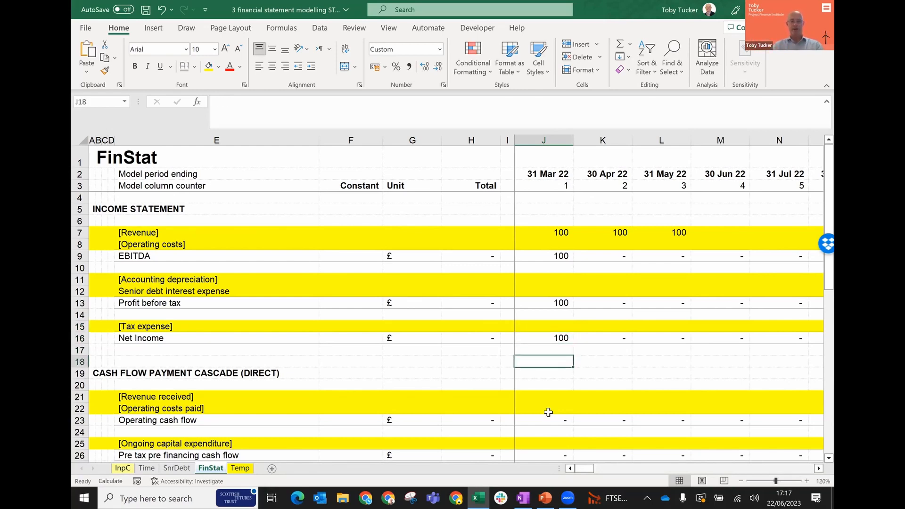
Step: Enter 100 as the revenue received for 31 Mar 22 in the cash flow payment cascade
key("Down")
key("Down")
key("Down")
key("Up")
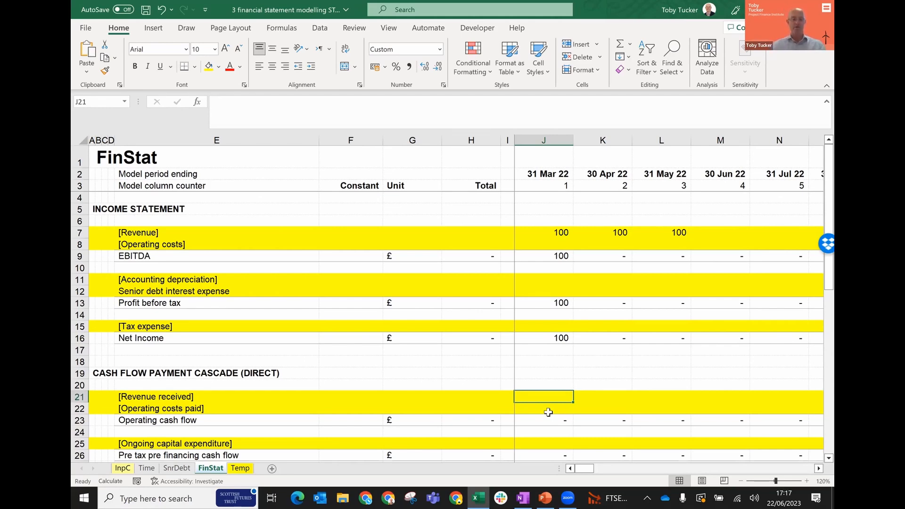
type("100")
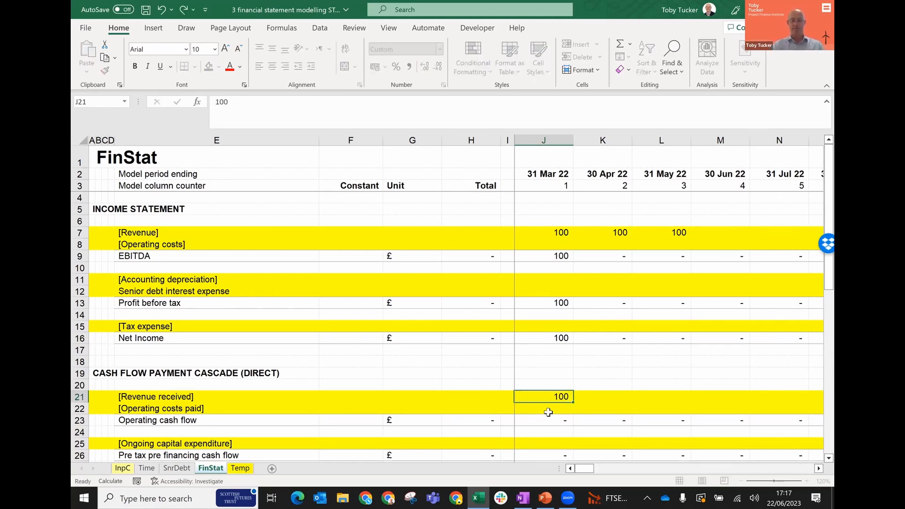
key("ctrl+Return")
Step: Look over the 31 Mar 22 cash flow payment cascade from revenue received down to share capital redemption
key("Down")
key("Down")
key("Down")
key("Down")
key("Down")
key("Down")
key("Down")
key("Down")
key("Down")
key("Down")
key("Down")
key("Down")
key("Down")
key("Down")
key("Down")
key("Down")
key("Down")
key("Down")
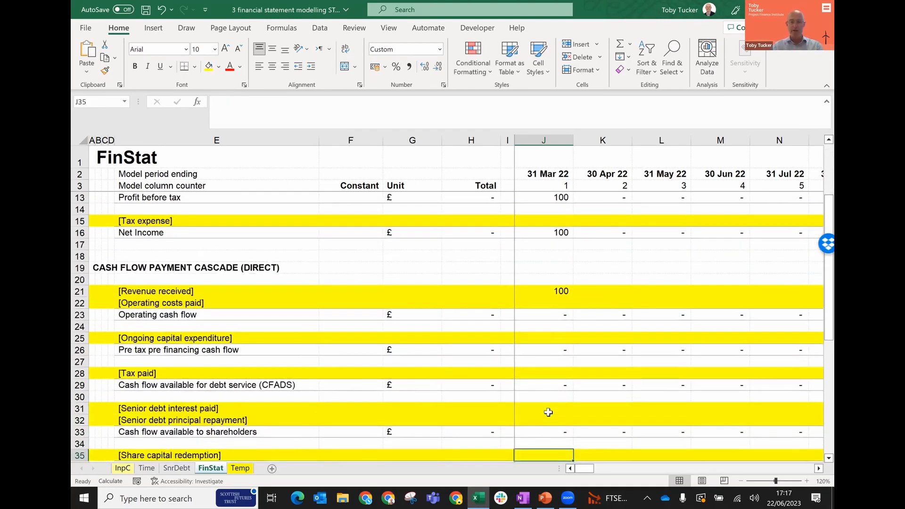
Step: Enter 100 as the operating cash flow for 31 Mar 22 in the cash flow payment cascade
key("Up")
key("Up")
key("Up")
key("Up")
key("Up")
key("Up")
key("Up")
key("Up")
key("Up")
key("Up")
key("Up")
key("Up")
key("Up")
key("Up")
key("Up")
key("Up")
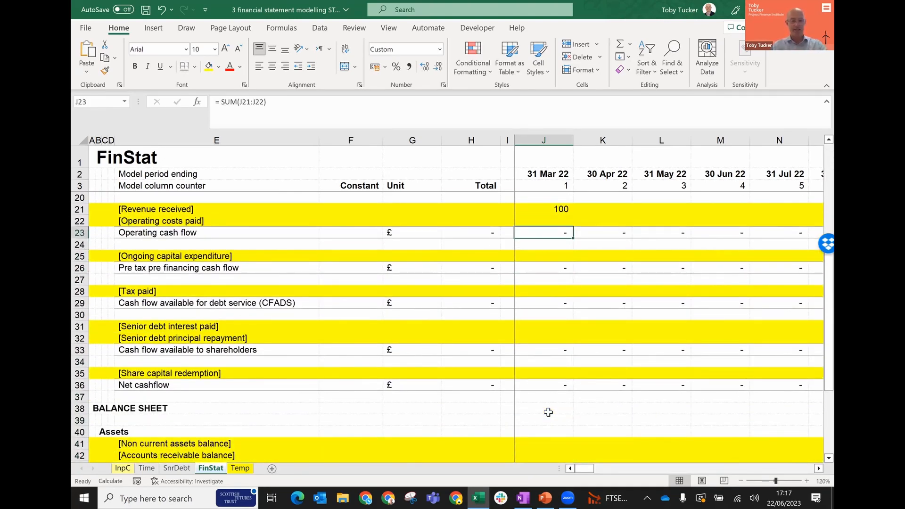
type("100")
key("Return")
Step: Enter 100 as the pre tax pre financing cash flow for 31 Mar 22
key("Down")
key("Down")
key("Down")
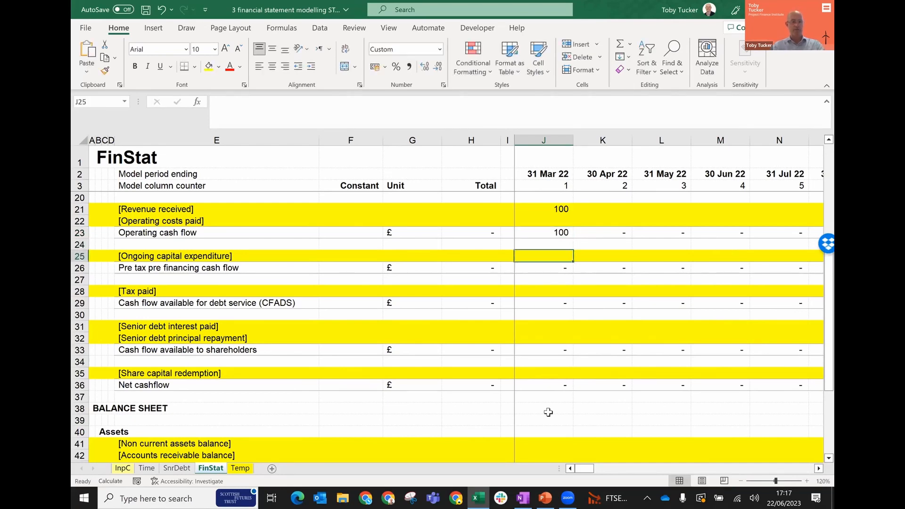
key("Up")
key("F2")
key("ctrl+Return")
Step: Enter 100 as the cash flow available for debt service (CFADS) for 31 Mar 22
key("Down")
key("Down")
key("Down")
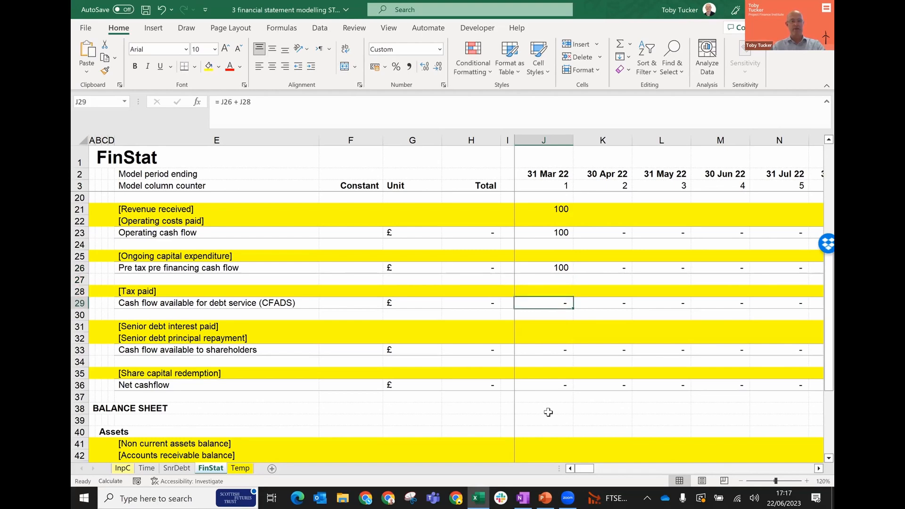
type("1000")
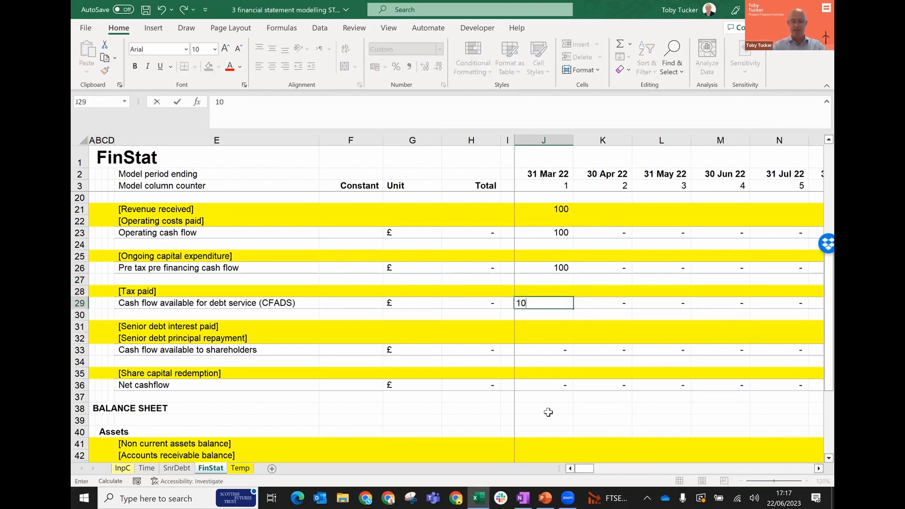
key("BackSpace")
key("ctrl+Return")
Step: Enter 100 as the cash flow available to shareholders for 31 Mar 22
key("Down")
key("Down")
key("Down")
key("Down")
key("F2")
type("1000")
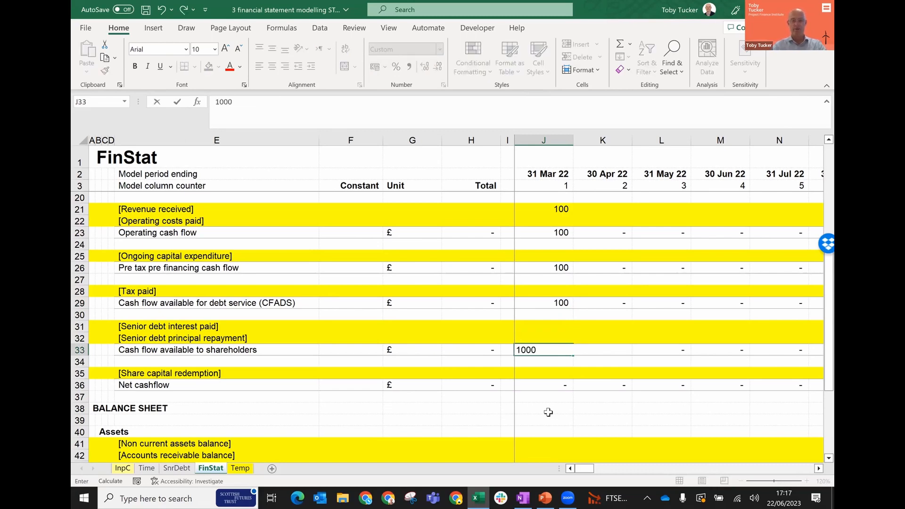
key("BackSpace")
key("ctrl+Return")
Step: Enter 100 as the net cashflow for 31 Mar 22 at the end of the cascade
key("Down")
key("Down")
key("Down")
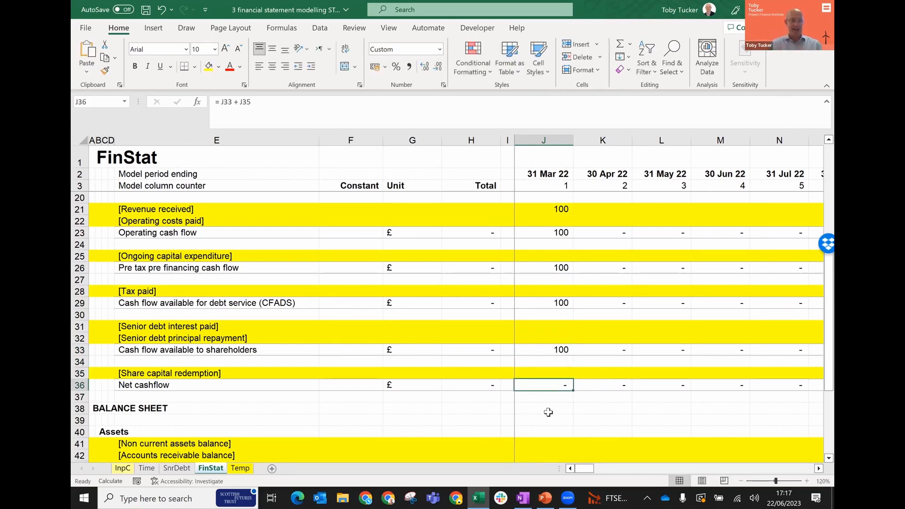
type("100")
key("ctrl+Return")
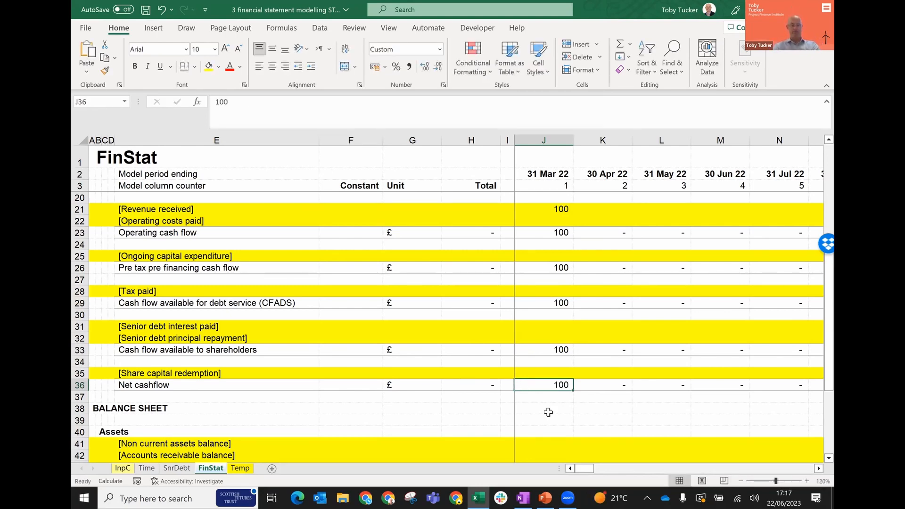
Step: Review the 31 Mar 22 column from net cashflow down through the balance sheet assets and liabilities
key("Down")
key("Down")
key("Down")
key("Down")
key("Down")
key("Down")
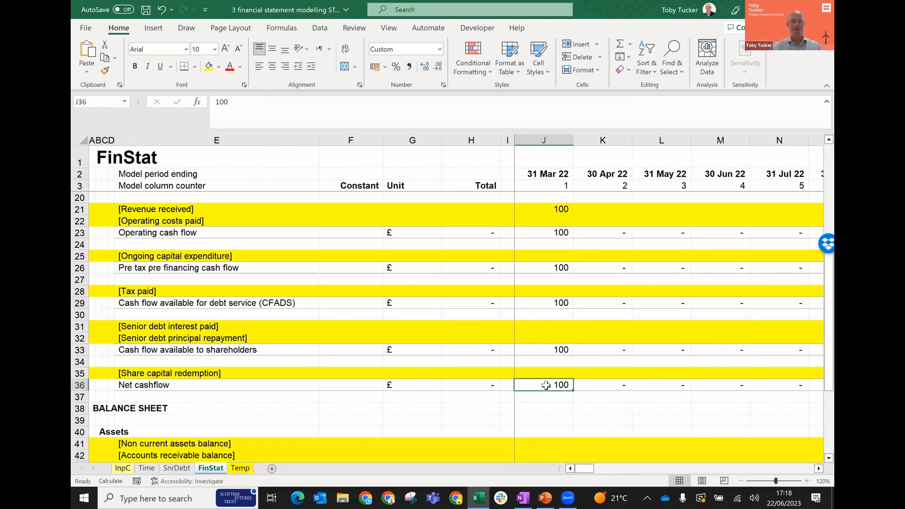
key("Up")
key("Down")
key("Down")
key("Down")
key("Down")
key("Down")
key("Down")
key("Down")
key("Down")
key("Down")
key("Down")
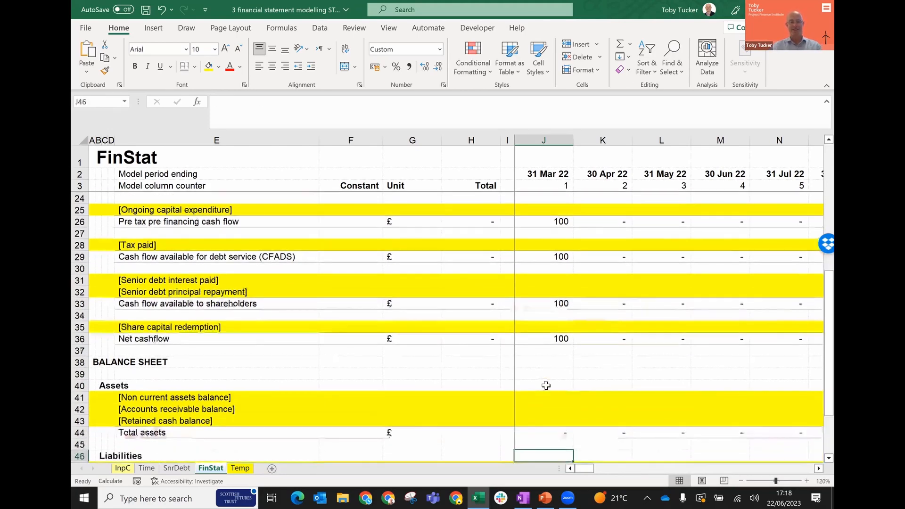
key("Down")
key("Down")
key("Down")
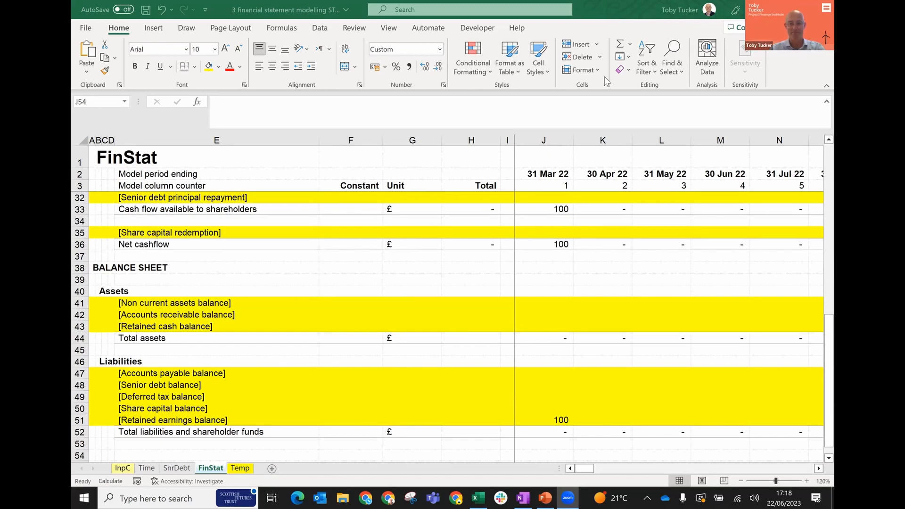
Step: Enter 100 as the retained cash balance for 31 Mar 22 in the balance sheet assets
left_click(560, 303)
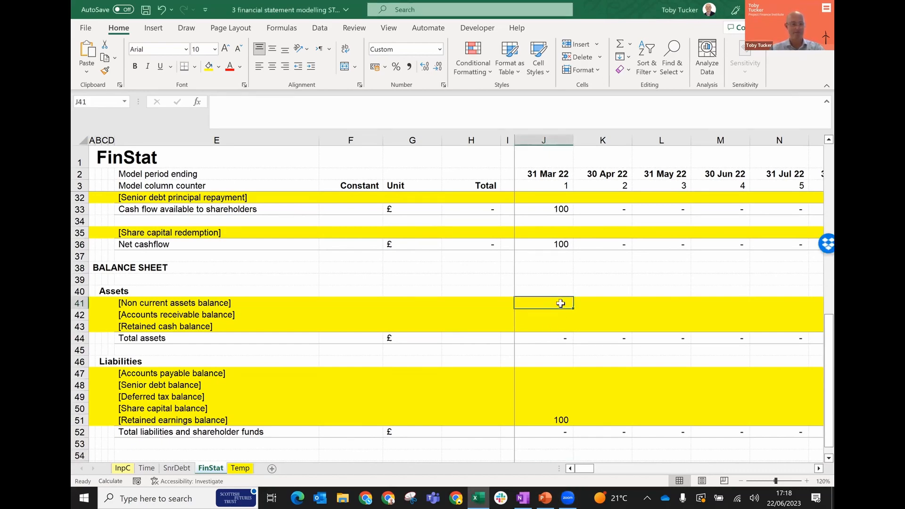
key("Down")
key("Down")
type("100")
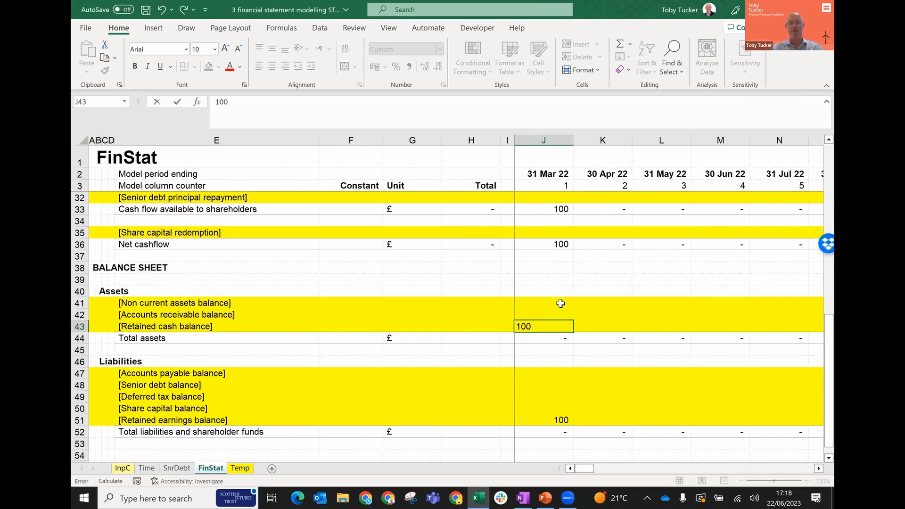
key("ctrl+Return")
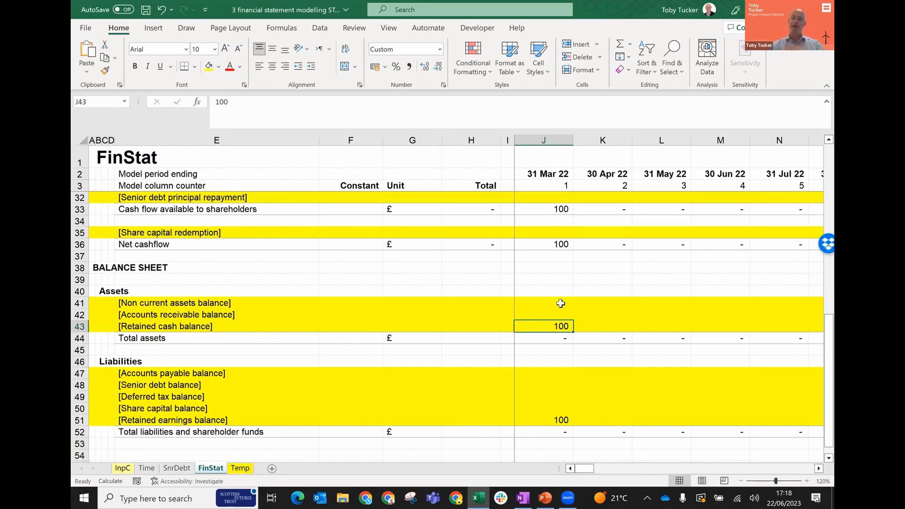
Step: Compare the 31 Mar 22 retained cash balance with the retained earnings balance in the liabilities
key("Down")
key("Down")
key("Down")
key("Down")
key("Down")
key("Down")
key("Down")
key("Down")
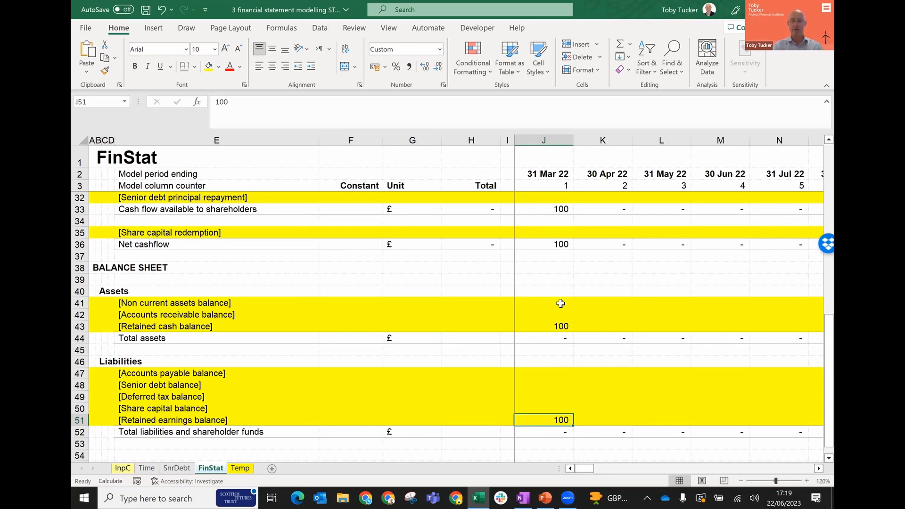
Step: Copy the 31 Mar 22 EBITDA of 100 across to 30 Apr 22 and 31 May 22 in the income statement
key("Page_Up")
key("Page_Up")
key("Up")
key("Up")
key("Up")
key("Up")
key("Up")
key("Up")
key("Up")
key("Up")
key("Up")
key("Up")
key("Up")
key("Up")
key("Up")
key("Up")
key("ctrl+c")
key("shift+Right")
key("shift+Right")
key("ctrl+v")
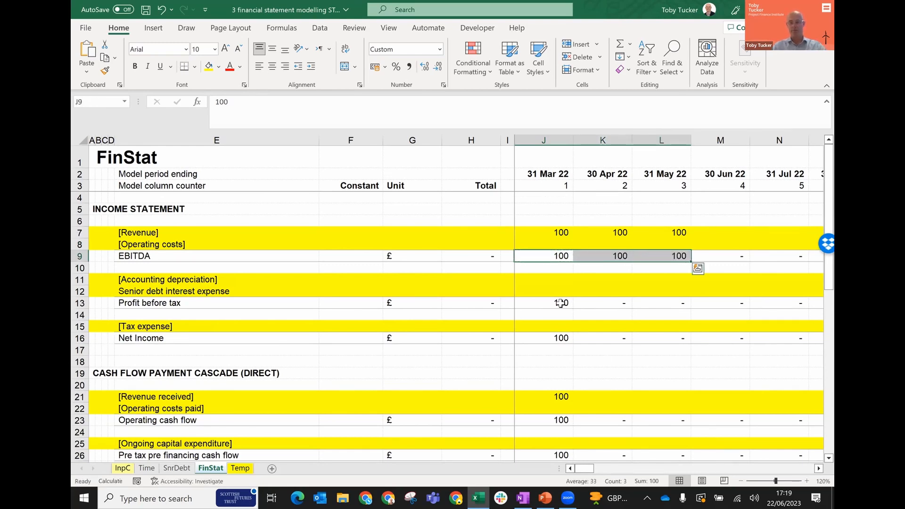
Step: Copy the 31 Mar 22 profit before tax of 100 across to 30 Apr 22 and 31 May 22
key("Down")
key("Down")
key("Down")
key("Down")
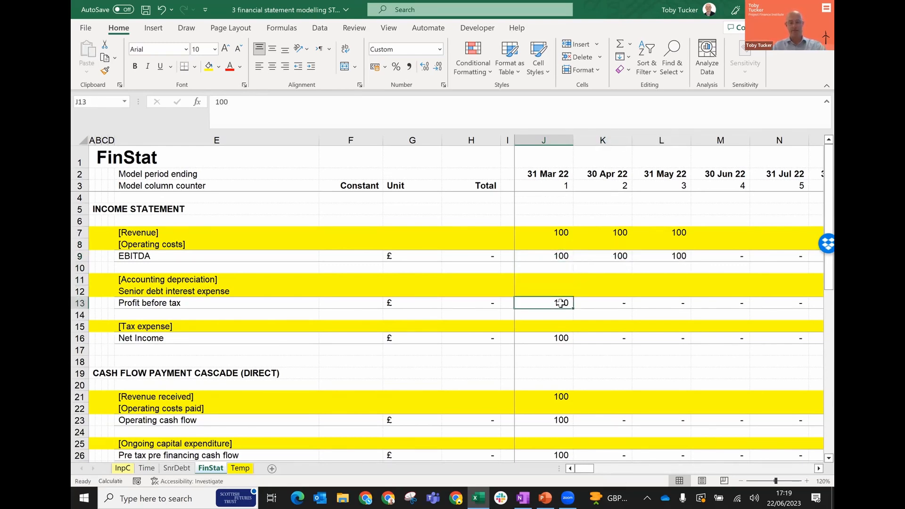
key("ctrl+c")
key("shift+Right")
key("shift+Right")
key("ctrl+v")
Step: Copy the 31 Mar 22 net income of 100 across to 30 Apr 22 and 31 May 22
key("Down")
key("Down")
key("Down")
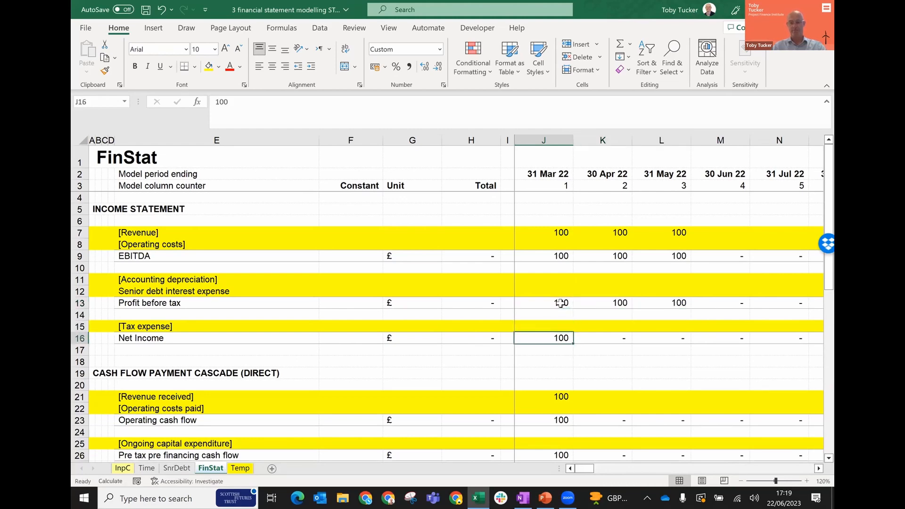
key("ctrl+c")
key("shift+Right")
key("shift+Right")
key("ctrl+v")
key("Down")
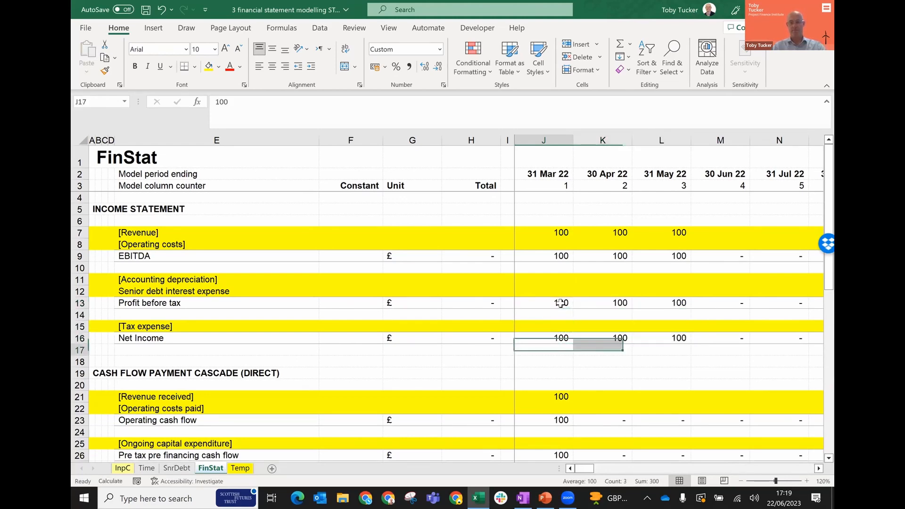
Step: Copy the 31 Mar 22 operating cash flow of 100 across to 30 Apr 22 and 31 May 22 in the cash flow cascade
key("Down")
key("Down")
key("Down")
key("Down")
key("Down")
key("Down")
key("Up")
key("Up")
key("Up")
key("Up")
key("Up")
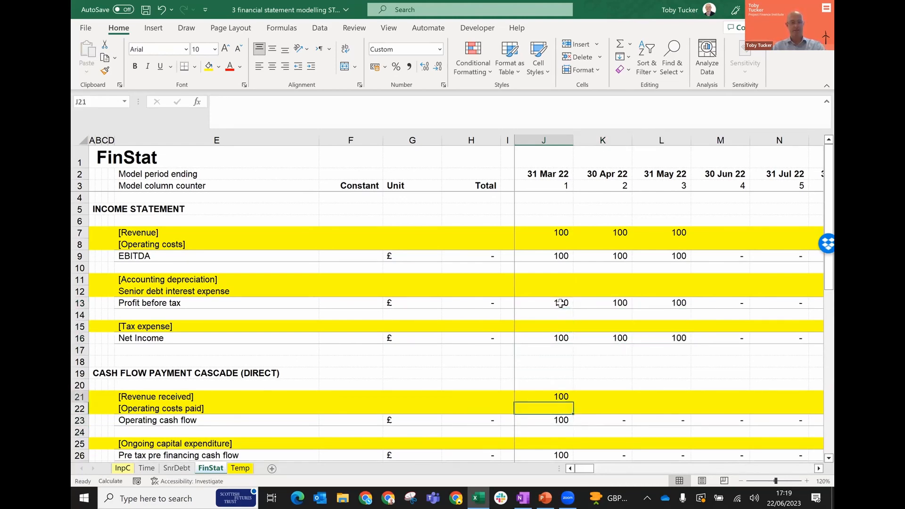
key("Up")
key("Up")
key("Right")
key("Right")
key("Right")
key("Left")
key("Left")
key("Left")
key("Down")
key("Down")
key("Down")
key("Down")
key("Down")
key("Down")
key("Down")
key("Down")
key("Up")
key("ctrl+c")
key("shift+Right")
key("shift+Right")
key("shift+Right")
key("shift+Left")
key("shift+Left")
key("shift+Right")
key("Return")
Step: Copy the 31 Mar 22 revenue received of 100 across to 30 Apr 22 and 31 May 22
key("Up")
key("Up")
key("ctrl+c")
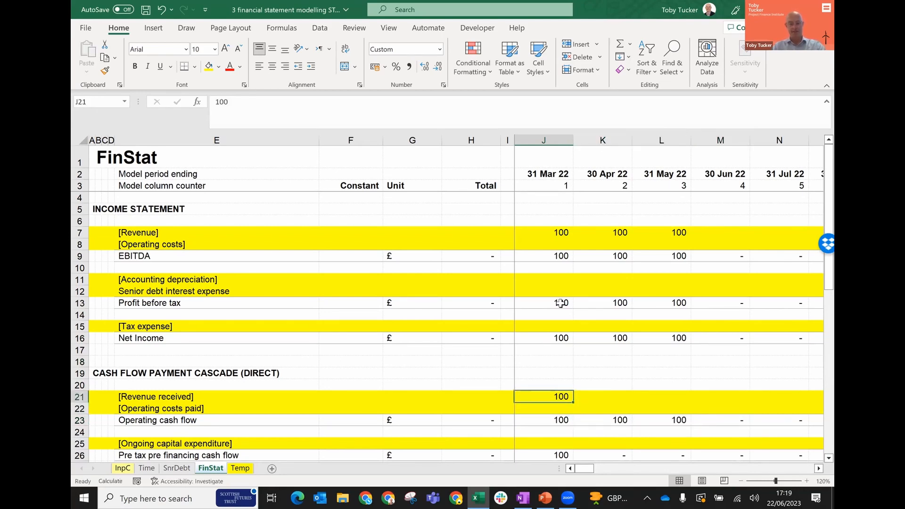
key("shift+Right")
key("shift+Right")
key("Return")
Step: Copy the 31 Mar 22 pre tax pre financing cash flow of 100 across to 30 Apr 22 and 31 May 22
key("Down")
key("Down")
key("Down")
key("Down")
key("Down")
key("Down")
key("Down")
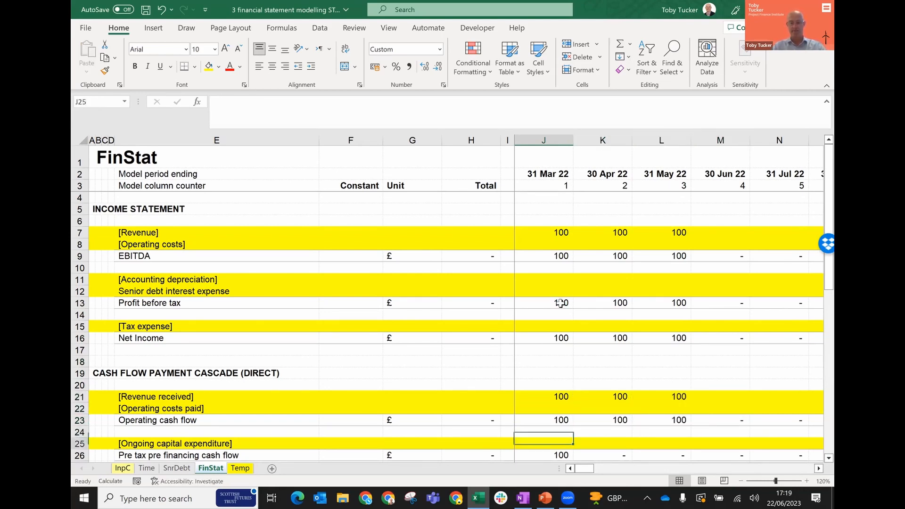
key("Up")
key("Up")
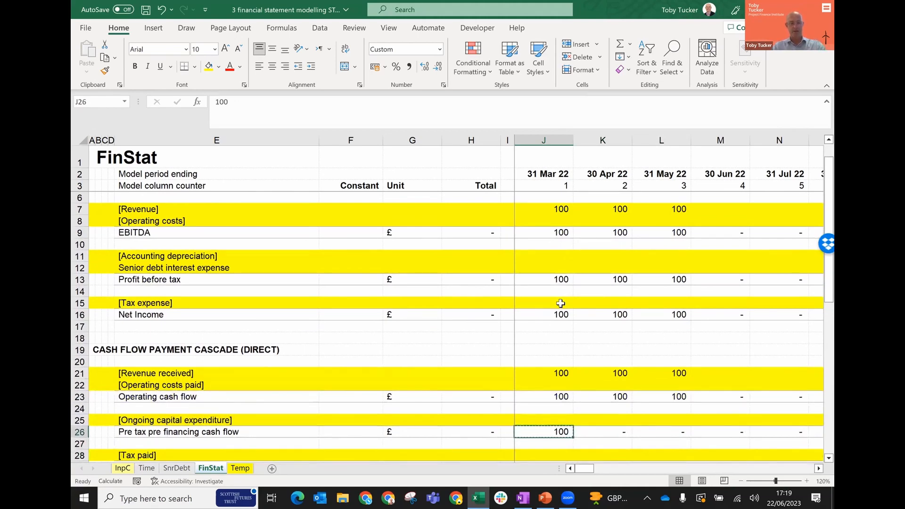
key("ctrl+c")
key("shift+Right")
key("shift+Right")
key("Return")
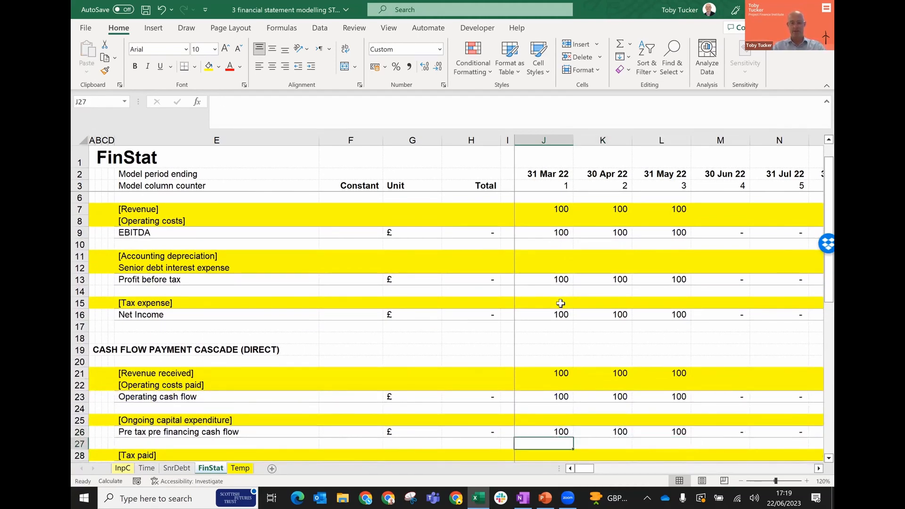
Step: Copy the 31 Mar 22 cash flow available for debt service (CFADS) of 100 across to 30 Apr 22 and 31 May 22
key("Down")
key("Down")
key("Down")
key("Down")
key("Down")
key("Down")
key("Down")
key("Down")
key("Up")
key("Up")
key("Up")
key("Up")
key("Up")
key("ctrl+c")
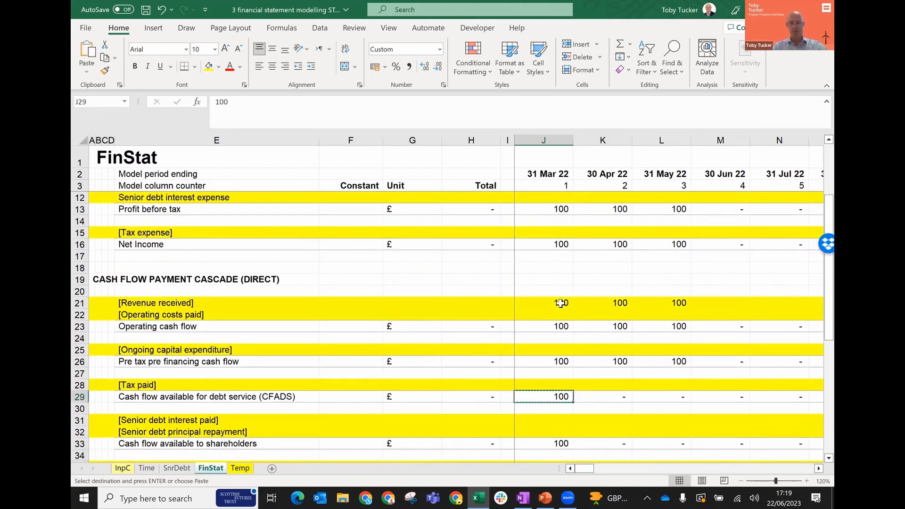
key("shift+Right")
key("shift+Right")
key("Return")
Step: Copy the 31 Mar 22 cash flow available to shareholders of 100 across to 30 Apr 22 and 31 May 22
key("Down")
key("Down")
key("Down")
key("Down")
key("ctrl+c")
key("shift+Right")
key("shift+Right")
key("Return")
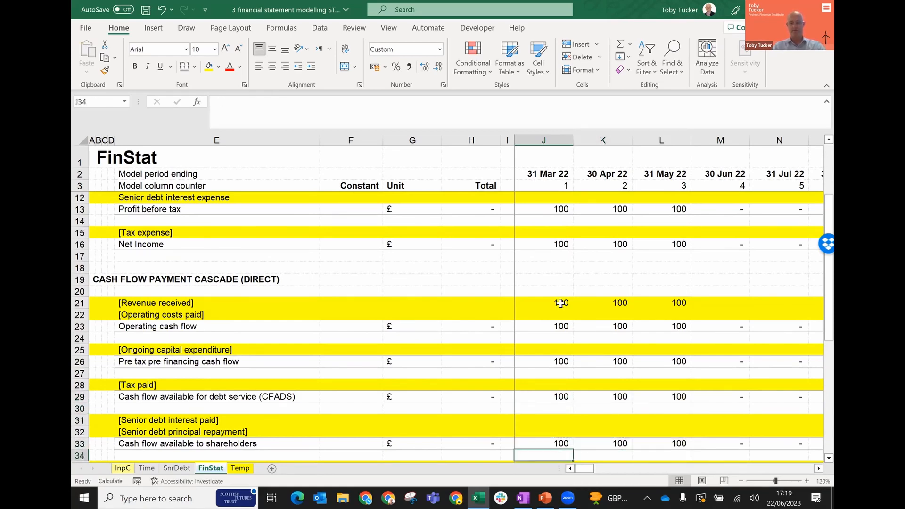
Step: Copy the 31 Mar 22 net cashflow of 100 across to 30 Apr 22 and 31 May 22
key("Down")
key("Down")
key("Down")
key("Down")
key("Down")
key("Up")
key("Up")
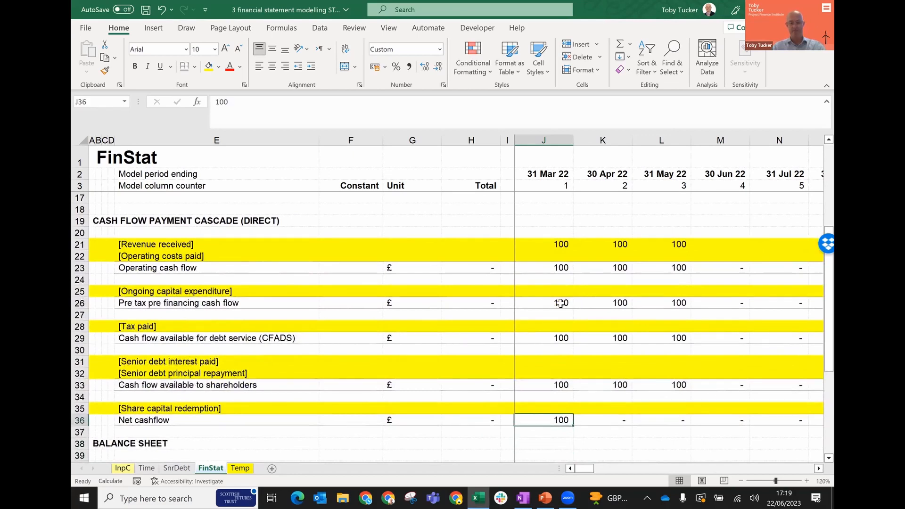
key("ctrl+c")
key("shift+Right")
key("shift+Right")
key("Return")
Step: Enter 200 as the 30 Apr 22 retained cash balance in the balance sheet assets
key("Down")
key("Down")
key("Down")
key("Down")
key("Down")
key("Down")
key("Down")
key("Down")
key("Down")
key("Down")
key("Down")
key("Down")
key("Down")
key("Down")
key("Down")
key("Down")
key("Down")
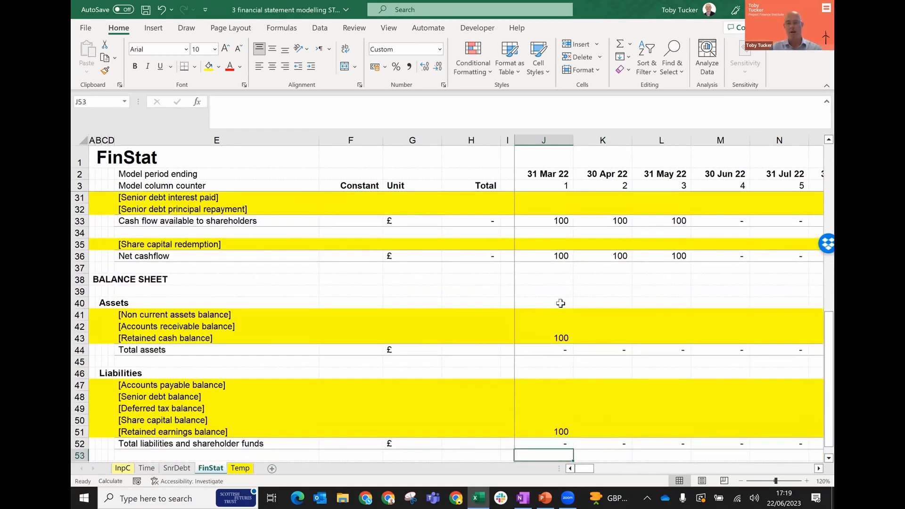
key("Up")
key("Up")
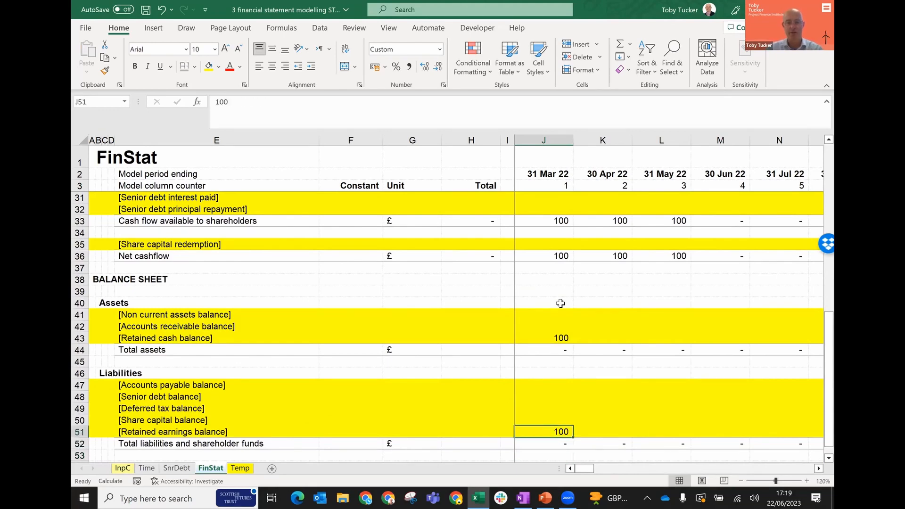
key("Right")
key("Up")
key("Up")
key("Up")
key("Up")
key("Up")
key("Up")
key("Up")
key("Up")
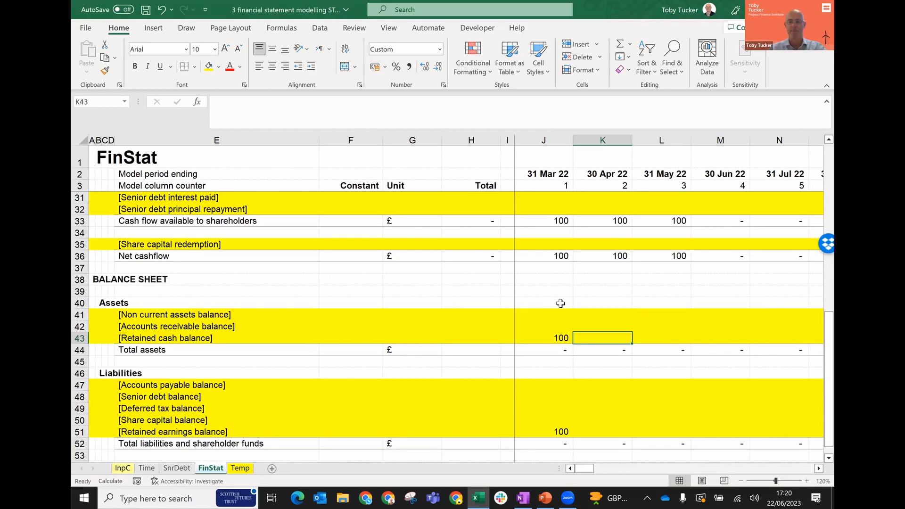
left_click(527, 88)
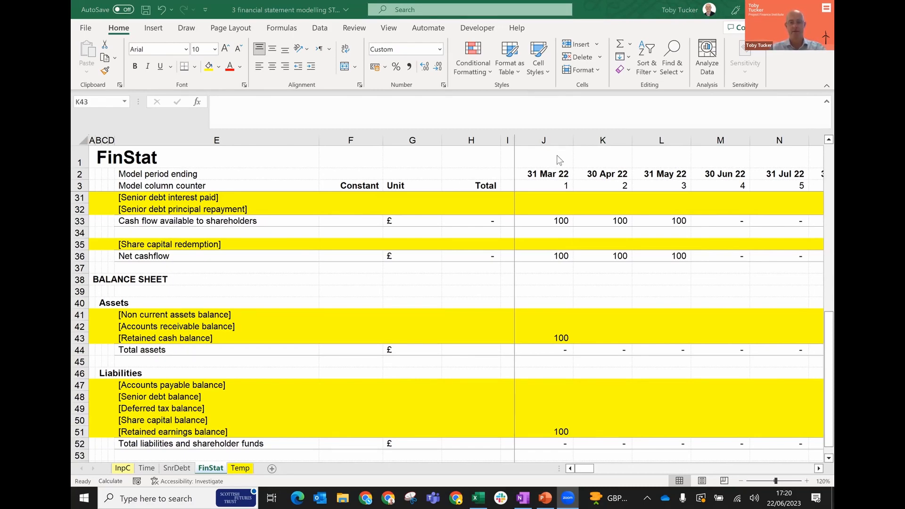
left_click(600, 337)
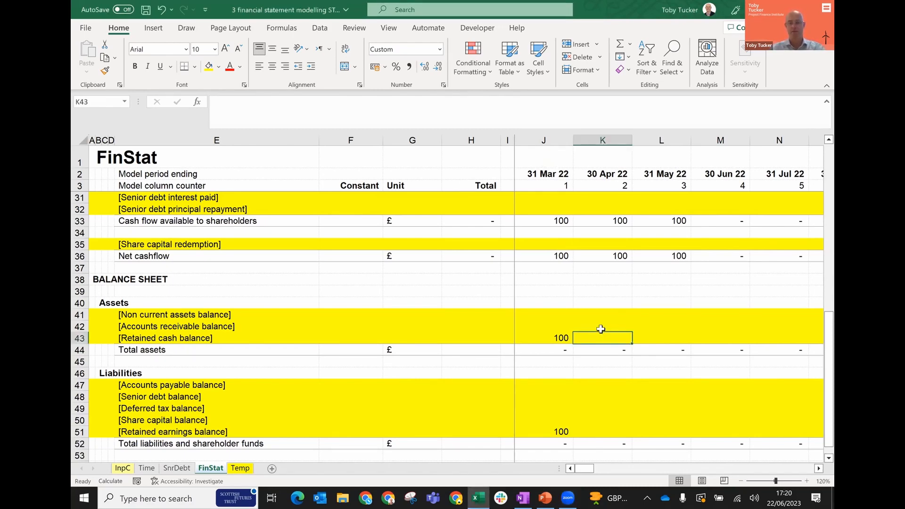
type("200")
key("ctrl+Return")
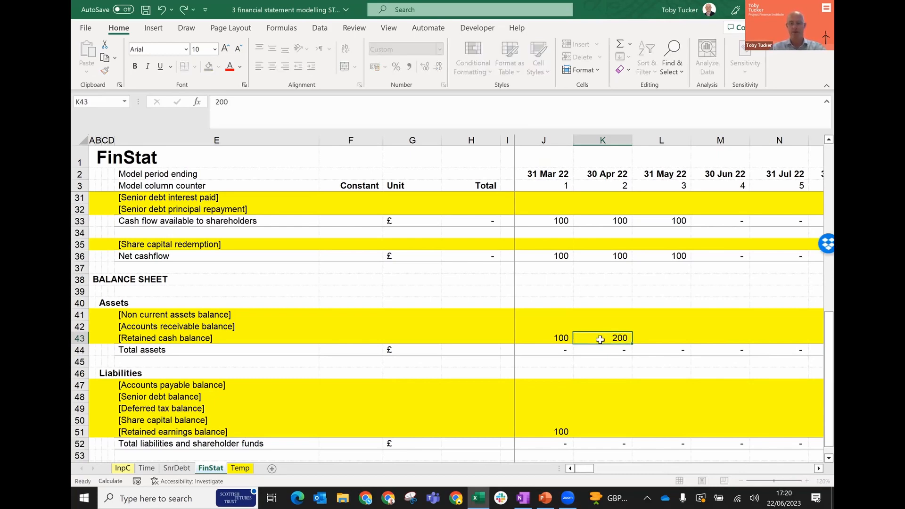
Step: Enter 200 as the 30 Apr 22 retained earnings balance in the balance sheet liabilities
key("Down")
key("Down")
key("Down")
key("Down")
key("Down")
key("Down")
key("Down")
key("Down")
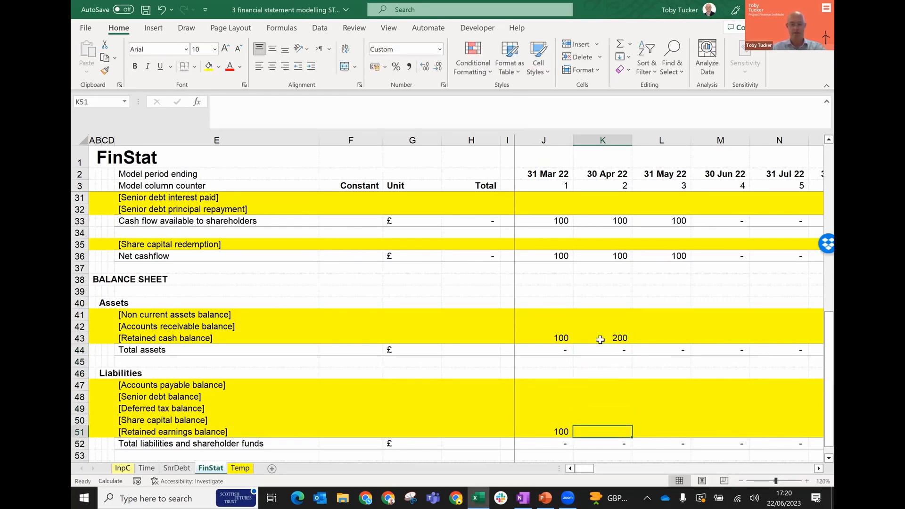
type("200")
key("ctrl+Return")
Step: Enter 300 as the 31 May 22 retained cash balance in the balance sheet assets
key("Right")
key("Up")
key("Up")
key("Up")
key("Up")
key("Up")
key("Up")
key("Up")
key("Up")
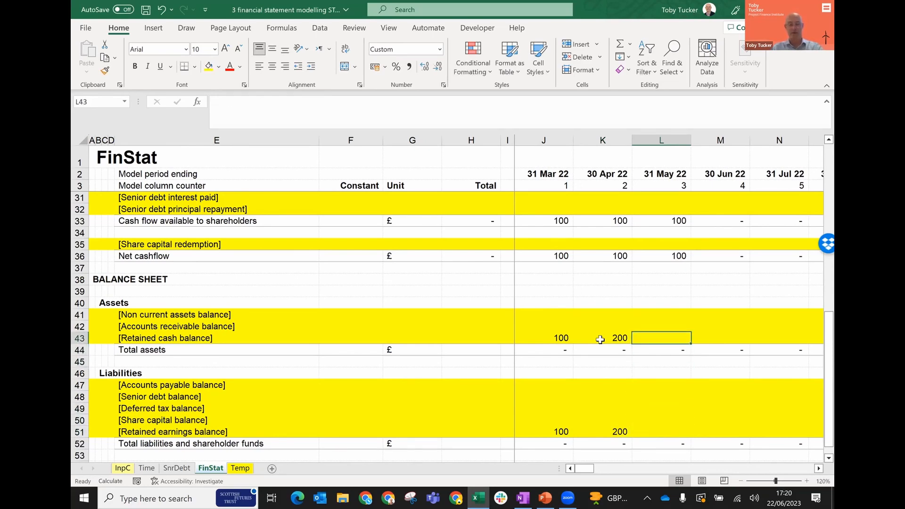
type("300")
key("Return")
Step: Enter 300 as the 31 May 22 retained earnings balance in the balance sheet liabilities
key("Down")
key("Down")
key("Down")
key("Down")
key("Down")
key("Down")
key("Down")
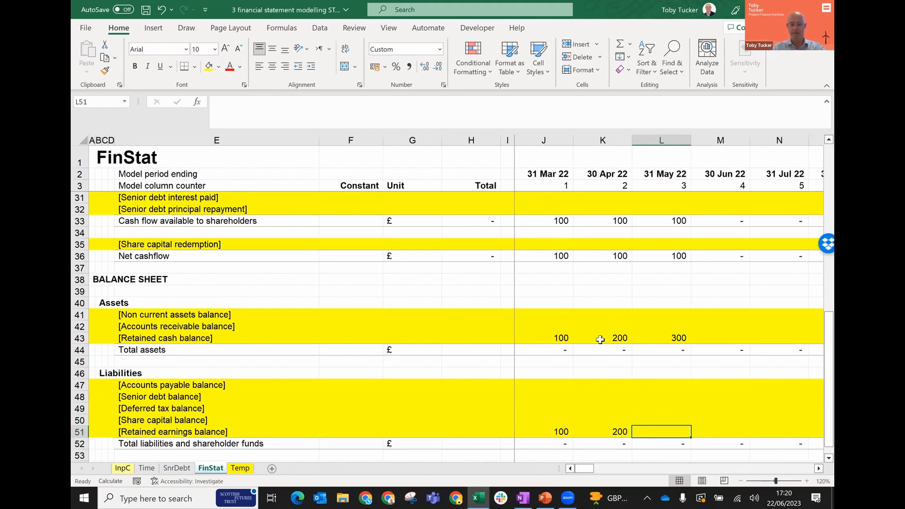
type("300")
key("ctrl+Return")
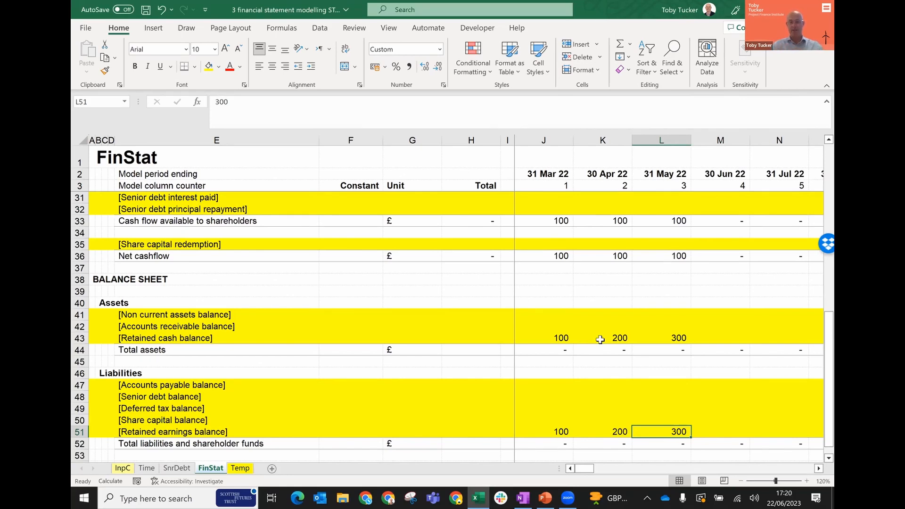
Step: Overwrite the 31 Mar, 30 Apr and 31 May 22 columns with a copy of the 30 Jun 22 column
key("Right")
key("ctrl+space")
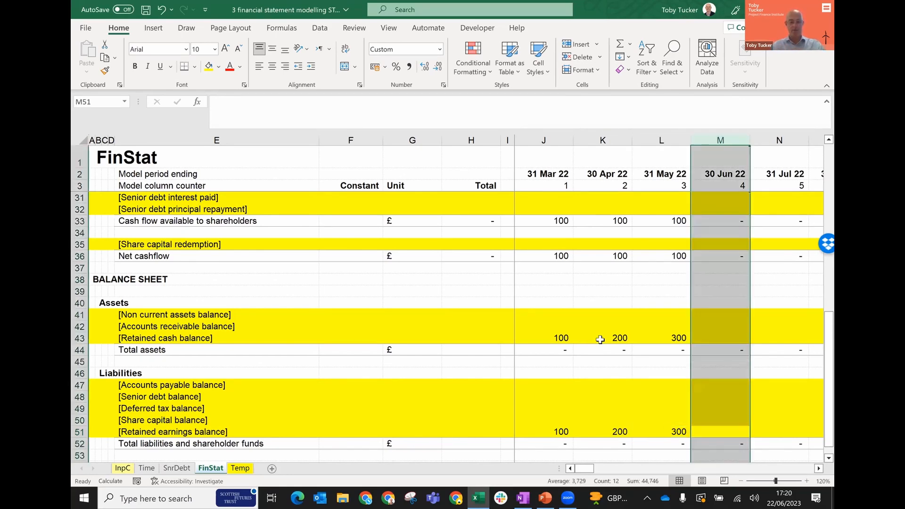
key("ctrl+c")
key("shift+Left")
key("shift+Left")
key("shift+Left")
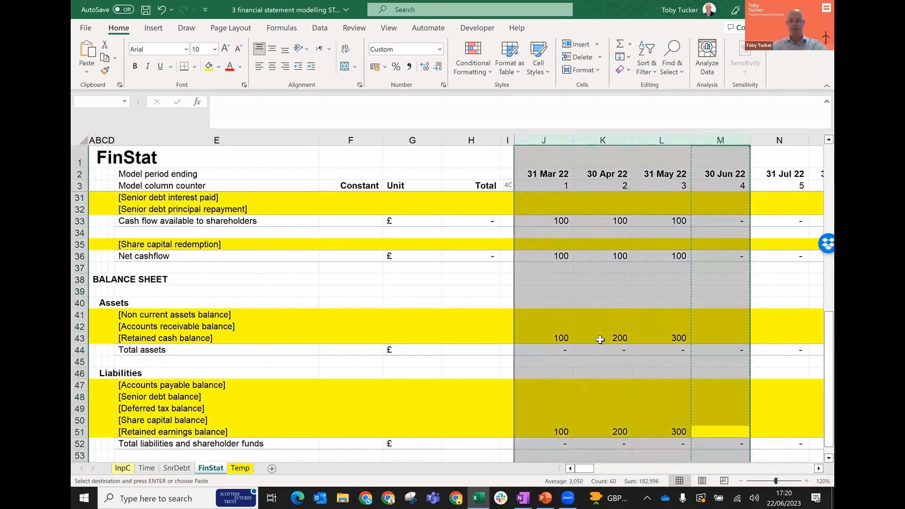
key("Return")
Step: Enter 100 as revenue in the income statement for each of the first three model periods
key("Left")
key("Left")
key("Up")
key("Up")
key("Up")
key("Up")
key("Up")
key("Up")
key("Up")
key("Up")
key("Up")
key("Up")
key("Up")
key("Up")
key("Up")
key("Up")
key("Up")
key("Up")
key("Up")
key("Up")
key("Up")
key("Up")
key("Up")
key("Up")
key("Up")
key("Up")
key("Up")
key("Up")
key("Up")
key("Up")
key("Up")
key("Up")
key("Up")
key("Up")
key("Up")
key("Up")
key("Up")
key("Up")
key("Left")
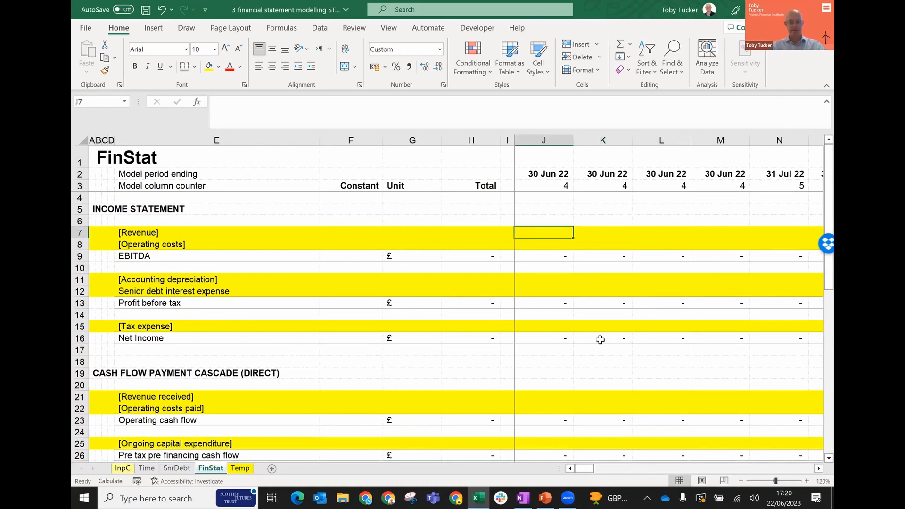
type("100")
key("Right")
type("100")
key("Right")
type("100")
key("ctrl+Return")
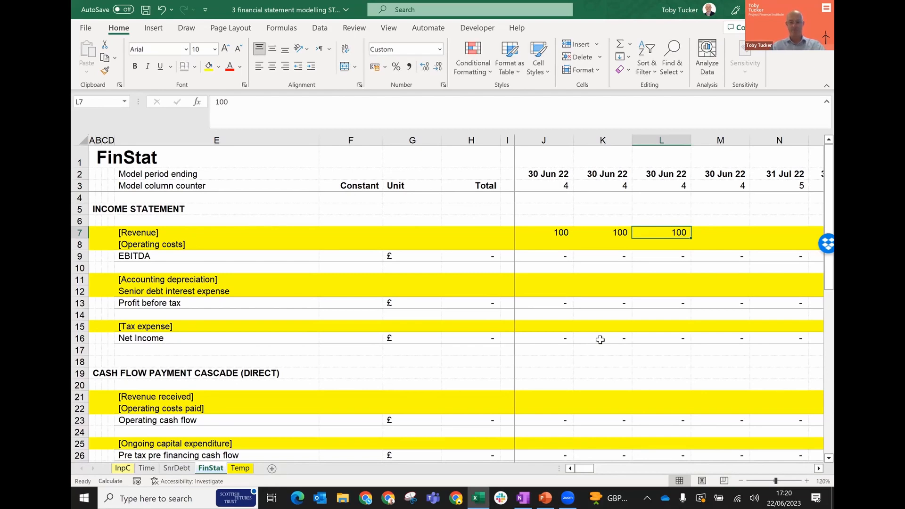
Step: Copy the three revenue figures into the Revenue received row of the cash flow cascade and recalculate the workbook
key("shift+Left")
key("shift+Left")
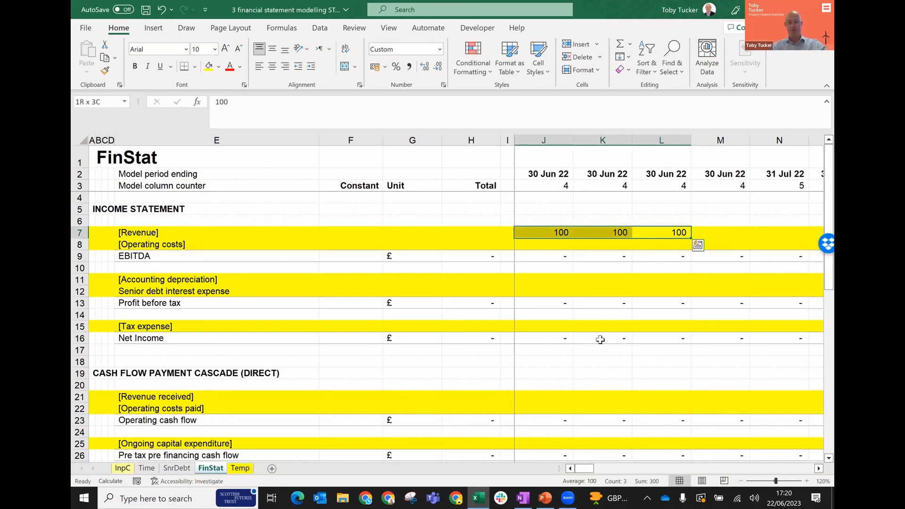
key("ctrl+c")
key("Down")
key("Down")
key("Down")
key("Down")
key("Down")
key("Down")
key("Down")
key("Down")
key("Down")
key("Down")
key("Down")
key("Down")
key("Down")
key("Down")
key("Down")
key("Up")
key("Left")
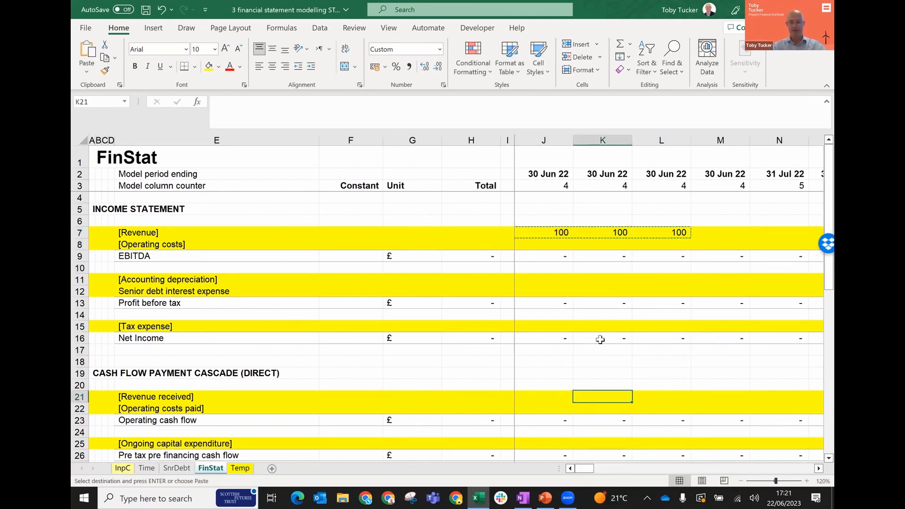
key("Left")
key("Return")
key("Up")
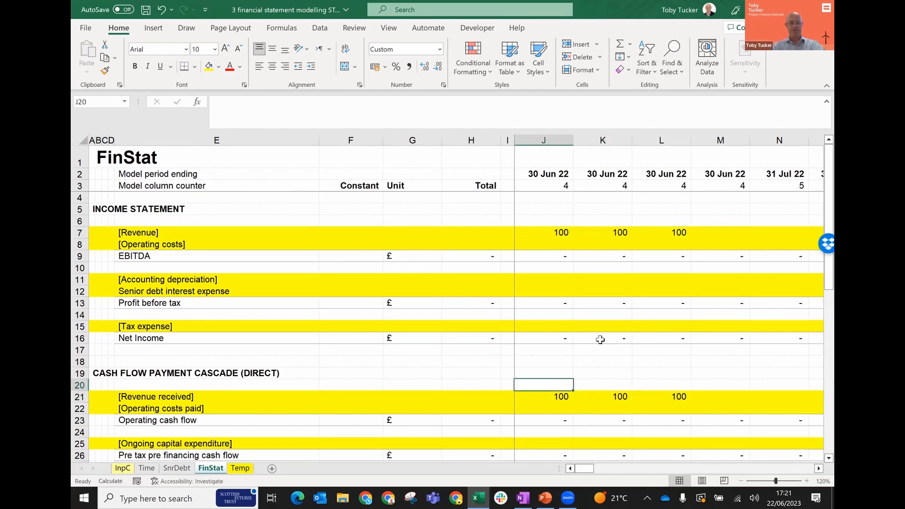
key("F9")
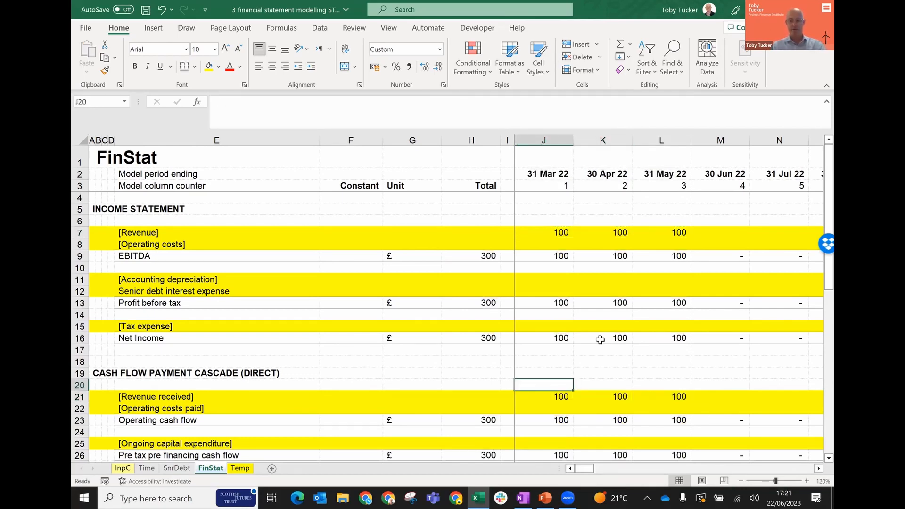
Step: Check the three months' net income in the income statement against the sample revenue
key("Down")
key("Down")
key("Down")
key("Up")
key("Up")
key("Up")
key("Up")
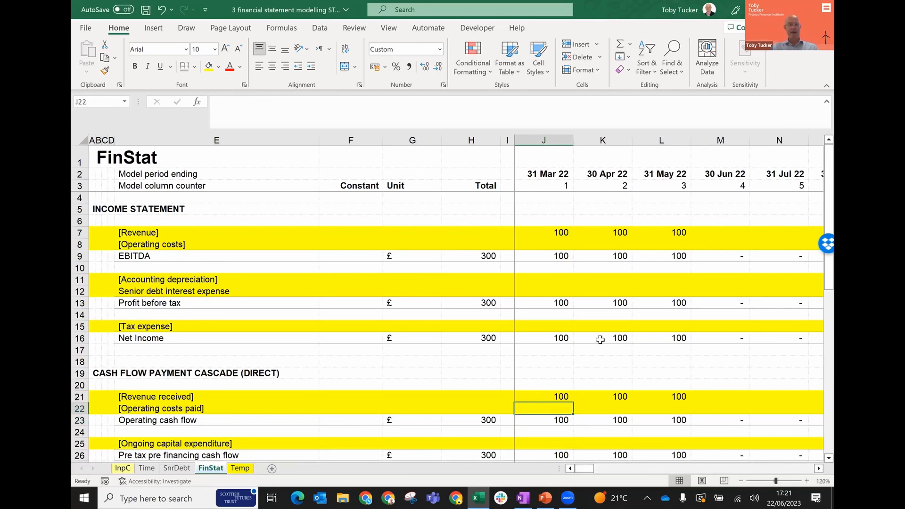
key("Up")
key("Up")
key("Up")
key("Up")
key("Down")
key("Right")
key("Right")
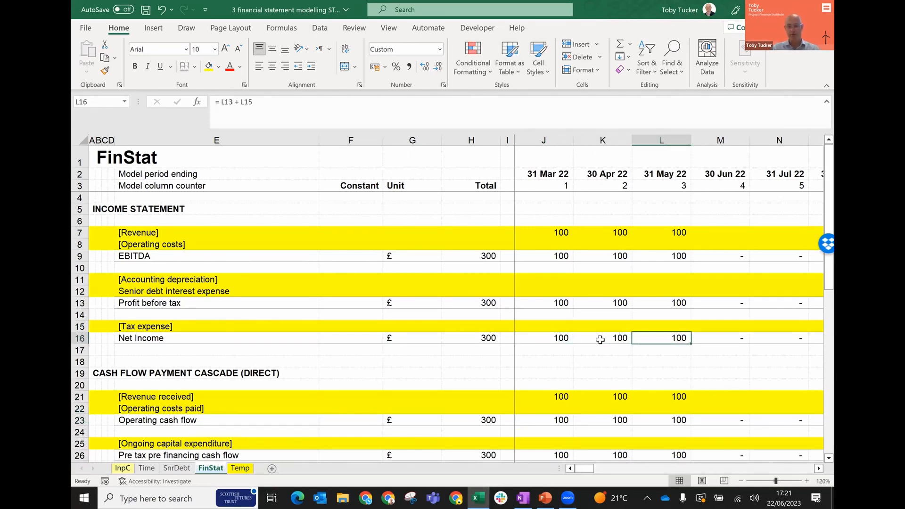
key("Up")
key("Up")
Step: Examine the cash flow cascade subtotals for the three sample months, including the CFADS row
key("Down")
key("Down")
key("Down")
key("Down")
key("Down")
key("Down")
key("Down")
key("Down")
key("Down")
key("Down")
key("Down")
key("Down")
key("Down")
key("Down")
key("Down")
key("Down")
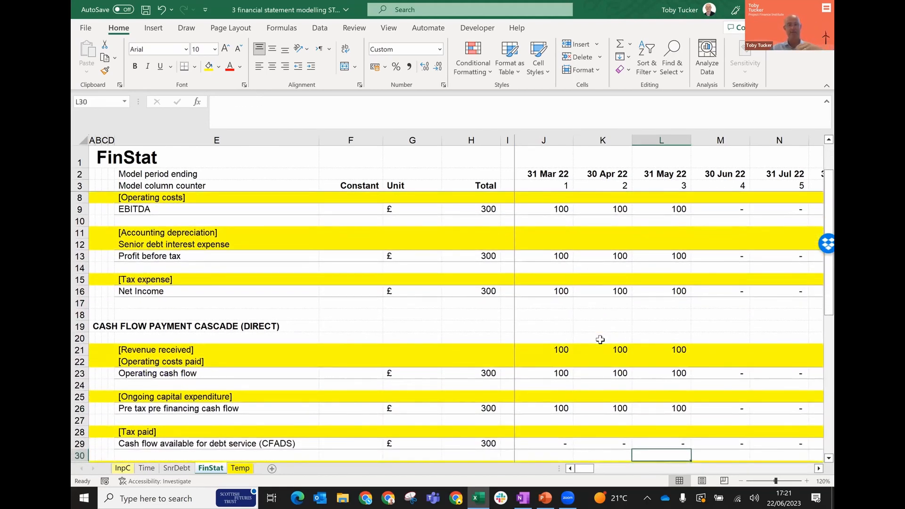
key("Down")
key("Down")
key("Down")
key("Down")
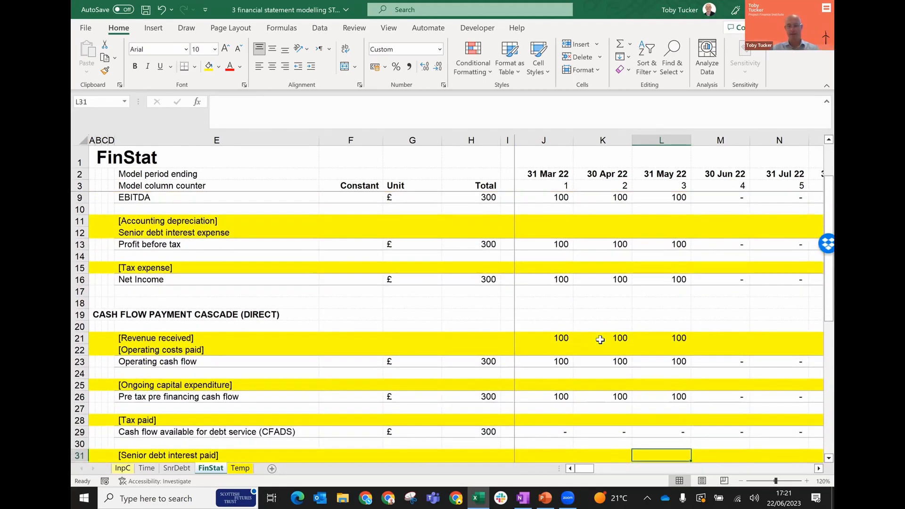
key("Up")
key("Up")
key("Up")
key("Up")
key("Up")
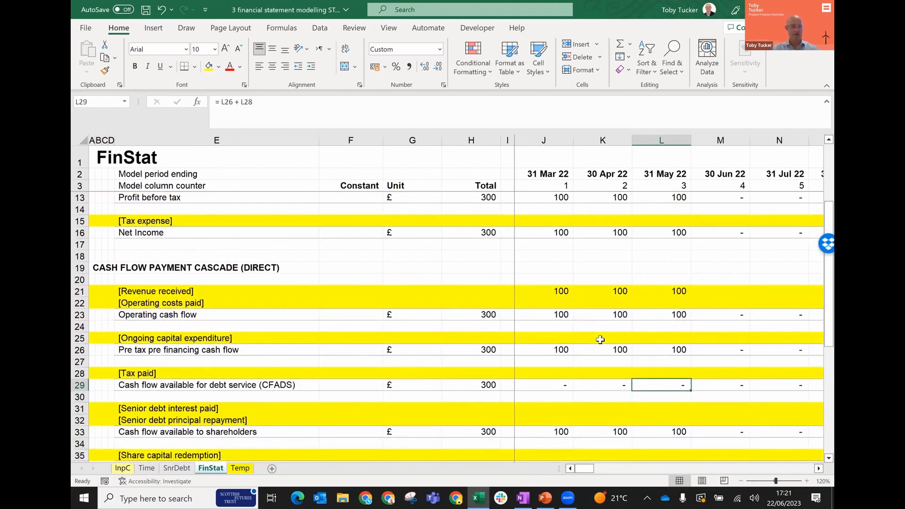
Step: Copy the 31 Mar 22 CFADS formula, = J26 + J28, across the row for all later periods
key("Left")
key("Left")
key("Left")
key("Right")
key("F2")
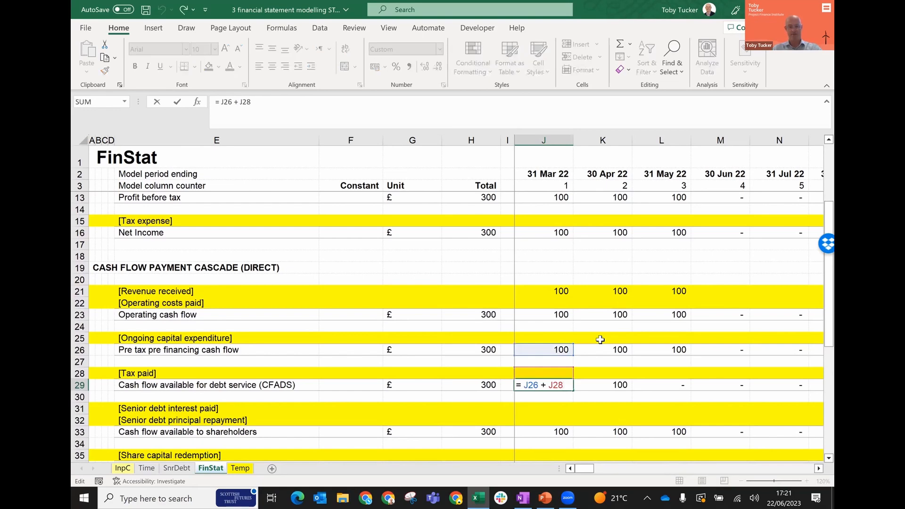
key("Escape")
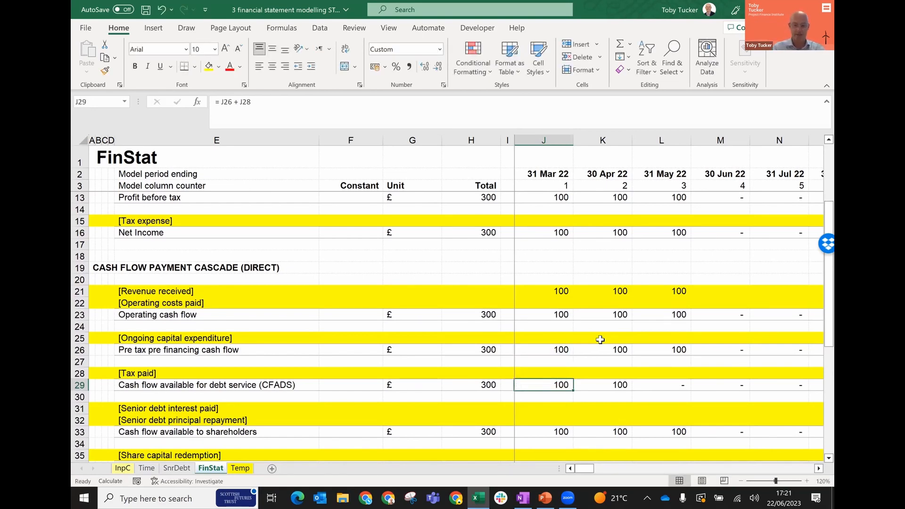
key("ctrl+c")
key("ctrl+shift+Right")
key("ctrl+Left")
key("Right")
key("Right")
key("Right")
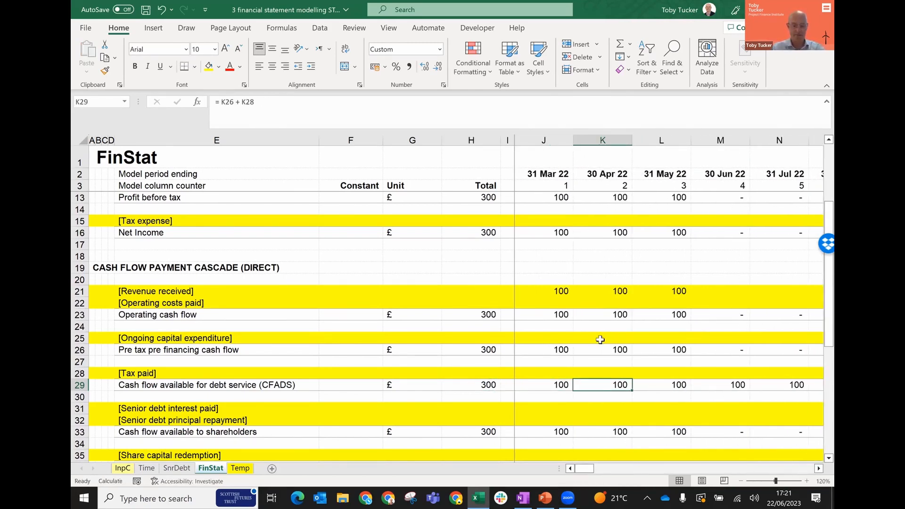
Step: Review the rest of the cash flow cascade and the balance sheet's asset and liability rows
key("Down")
key("Down")
key("Down")
key("Down")
key("Down")
key("Down")
key("Down")
key("Down")
key("Down")
key("Down")
key("Down")
key("Down")
key("Down")
key("Down")
key("Down")
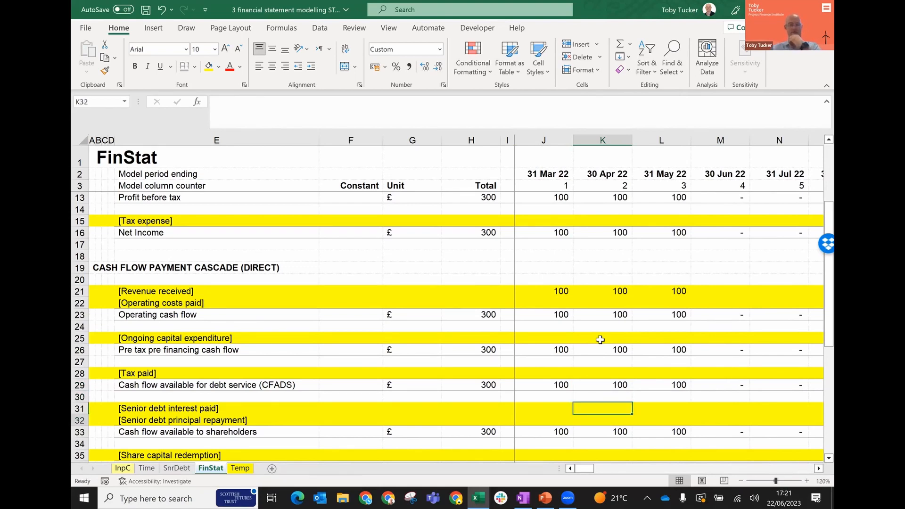
key("Down")
key("Down")
key("Down")
key("Down")
key("Down")
key("Down")
key("Down")
key("Down")
key("Down")
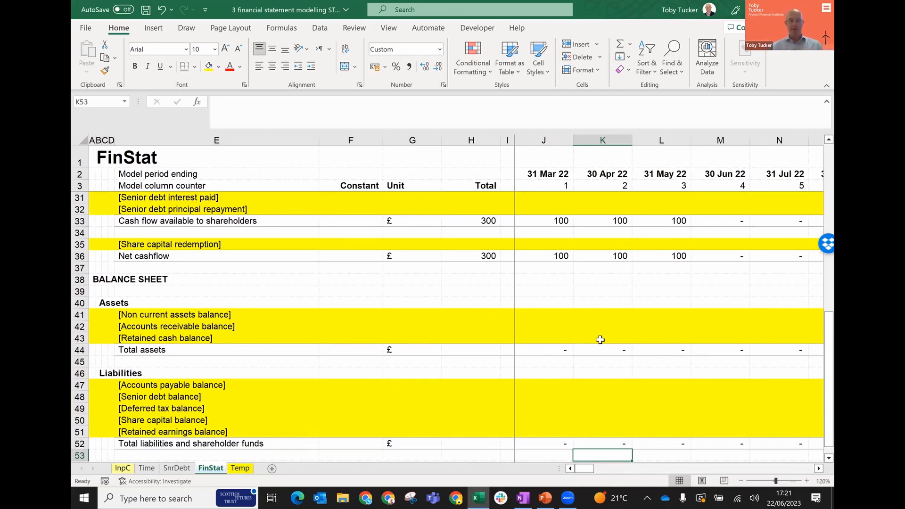
key("Down")
key("Down")
key("Down")
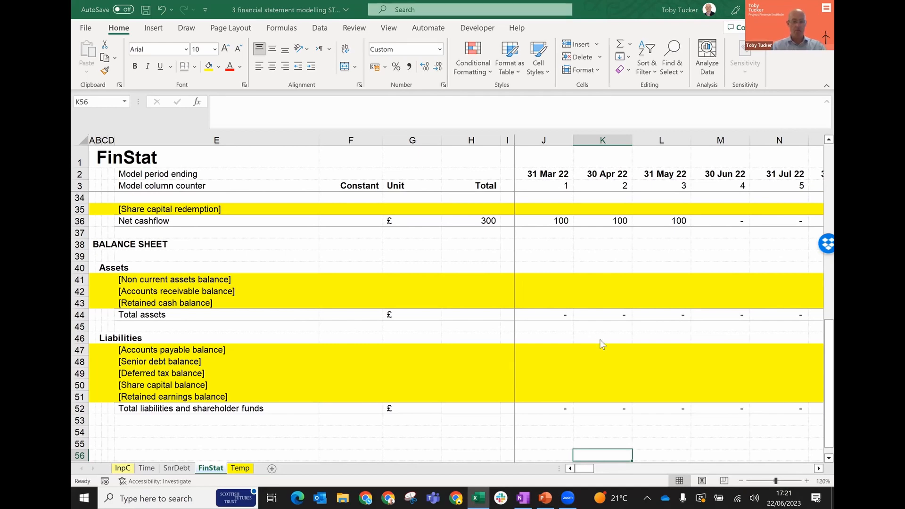
key("ctrl+F12")
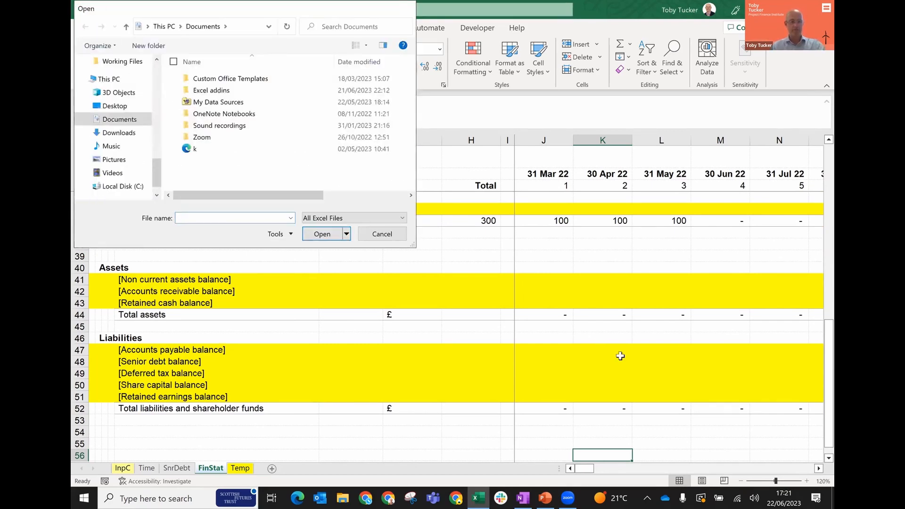
key("Escape")
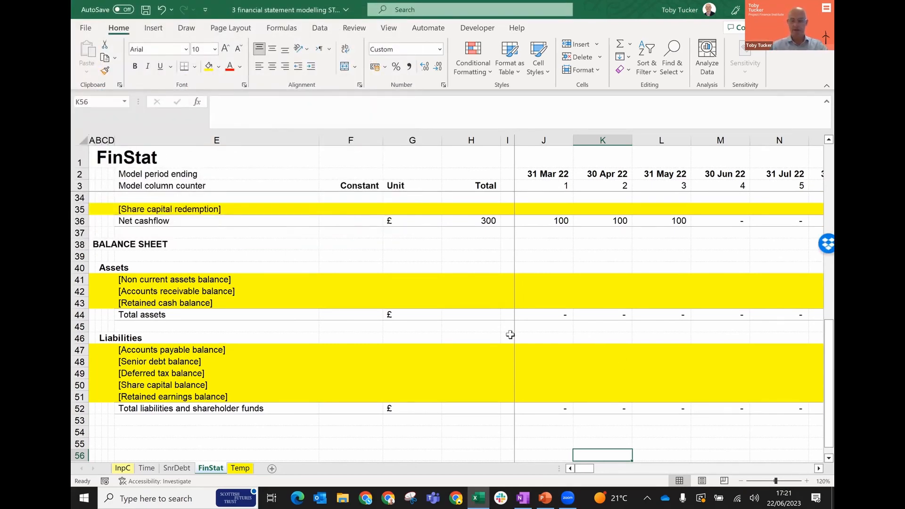
Step: Examine the labels of the BALANCE template in the Temp sheet, from the opening balance through increases and reductions to the closing balance
key("ctrl+Page_Down")
key("Down")
key("Down")
key("Down")
key("Down")
key("Down")
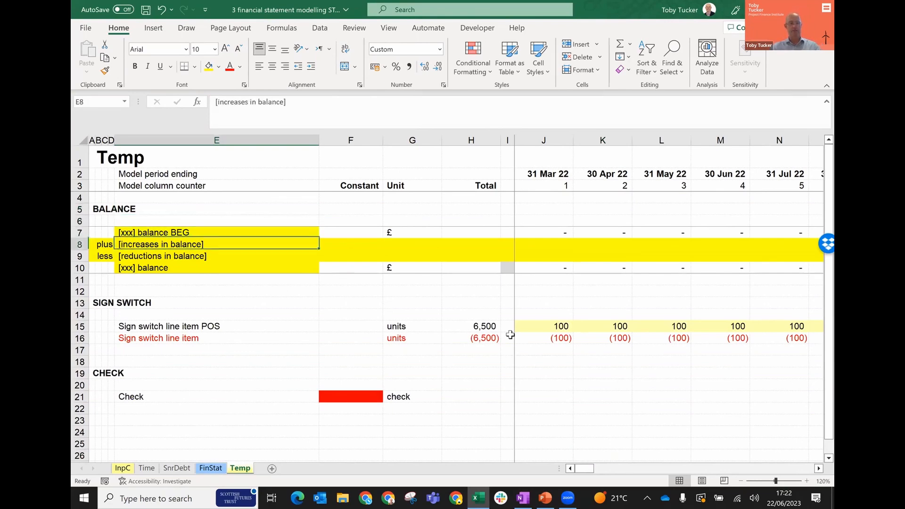
key("Down")
key("Down")
key("Up")
key("Up")
key("Up")
key("Up")
key("Up")
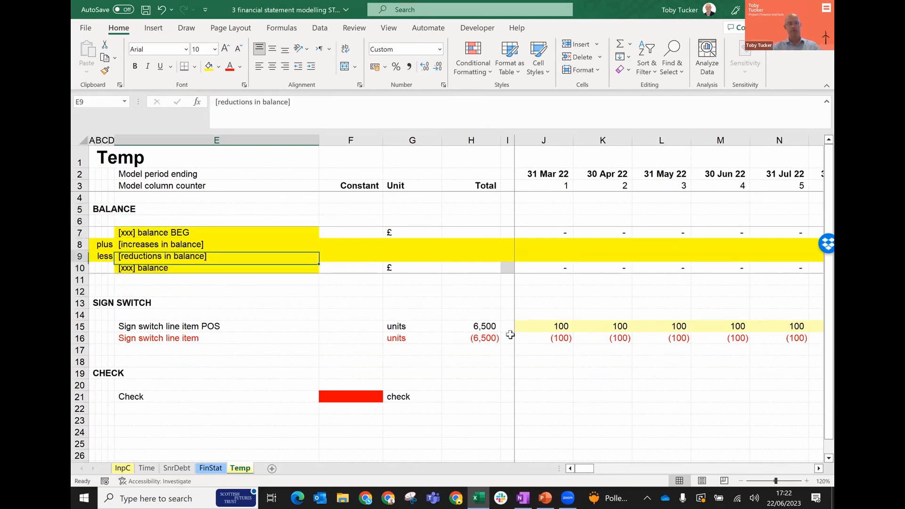
key("Up")
key("Up")
key("Right")
key("Left")
key("Left")
key("Right")
key("Right")
key("Left")
key("Down")
key("Down")
key("Up")
key("Up")
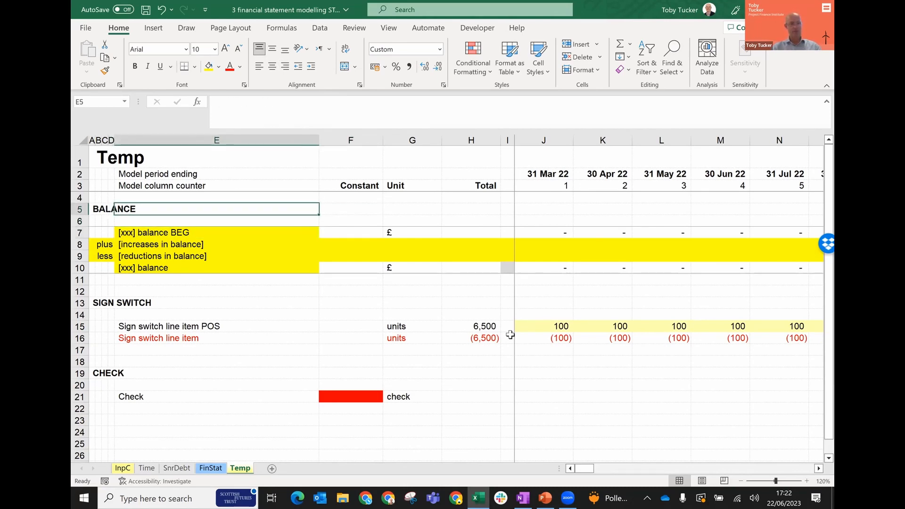
key("Down")
key("Down")
key("Down")
key("Up")
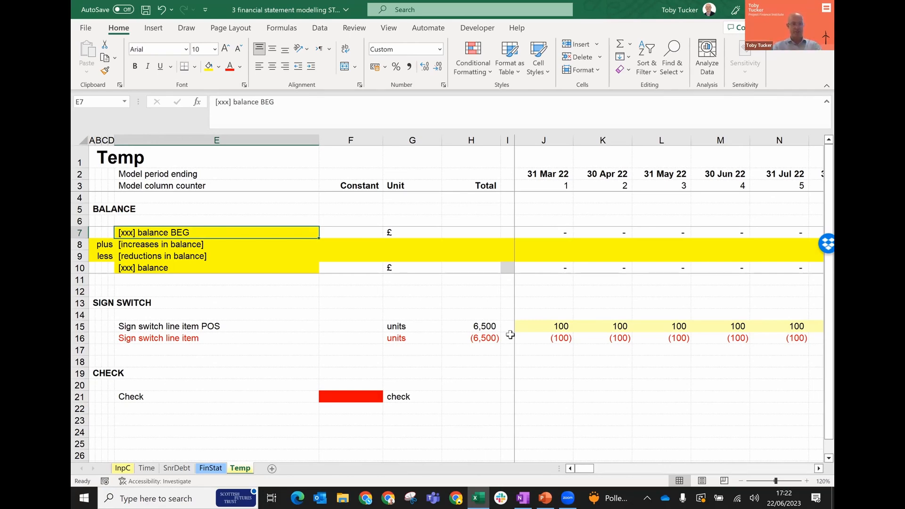
Step: Inspect the template's closing balance formula in row 10 for the 31 Mar 22 and 30 Apr 22 periods
key("Down")
key("Up")
key("Down")
key("Down")
key("Down")
key("Down")
key("Up")
key("Right")
key("Right")
key("Right")
key("Right")
key("Right")
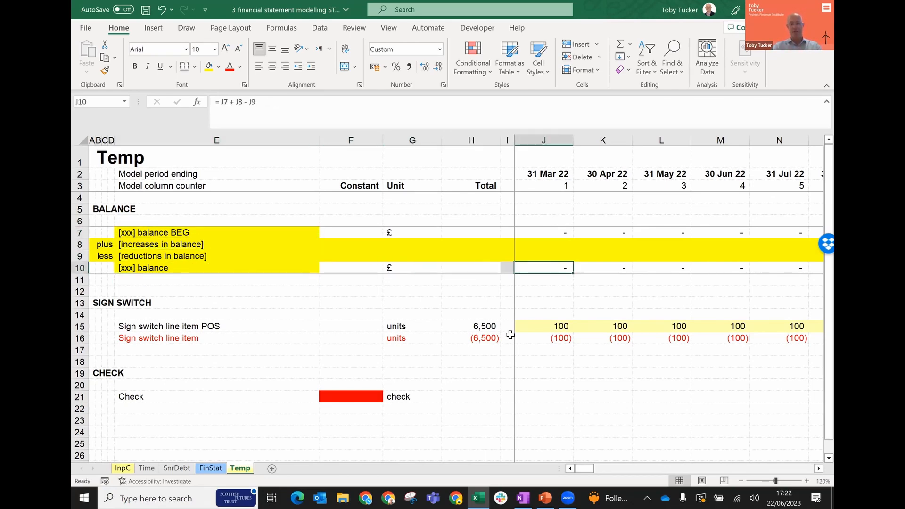
key("Right")
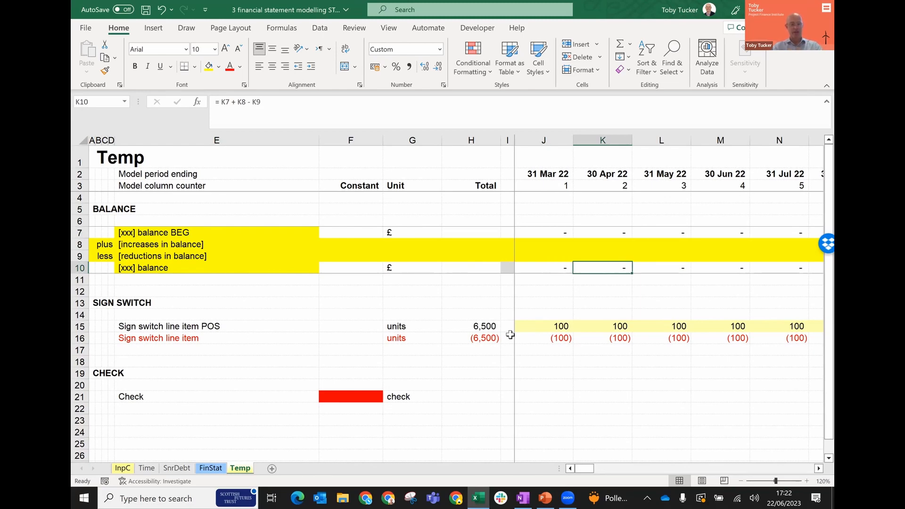
key("F2")
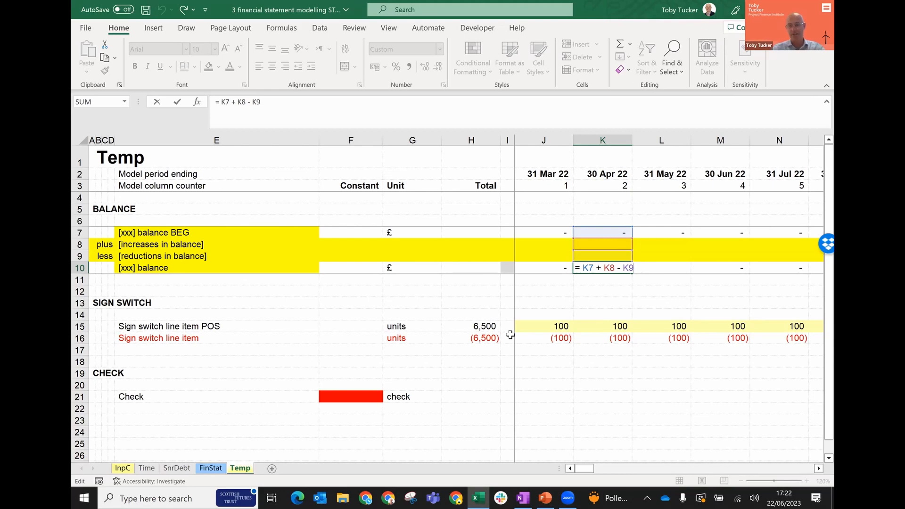
key("Return")
key("Down")
Step: Copy the entire BALANCE template block, rows 5 to 11, from the Temp sheet
key("Up")
key("Up")
key("Up")
key("Up")
key("Up")
key("Up")
key("Up")
key("shift+space")
key("shift+Down")
key("shift+Down")
key("shift+Down")
key("shift+Down")
key("shift+Down")
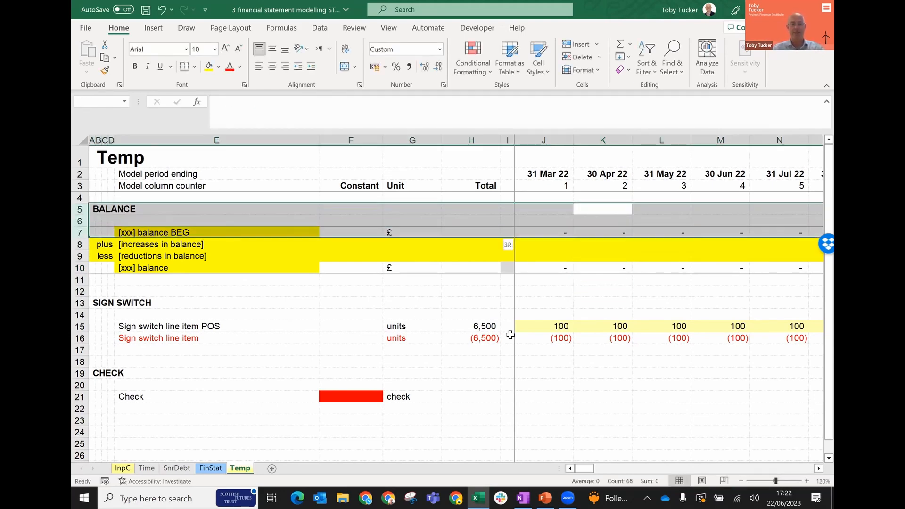
key("shift+Down")
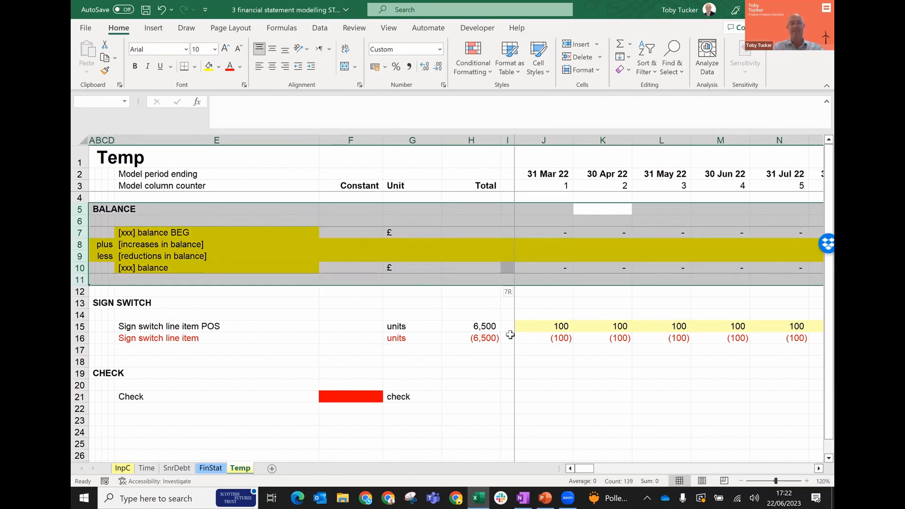
key("ctrl+c")
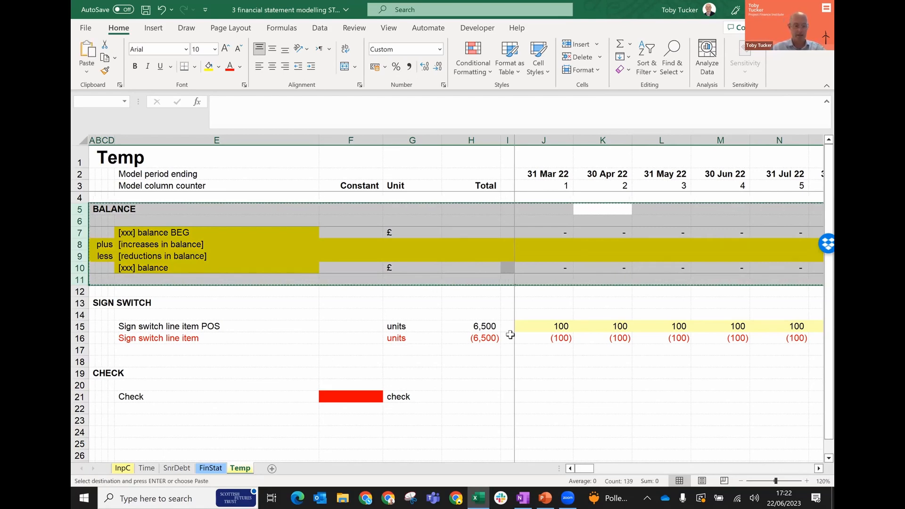
Step: Paste the copied BALANCE block into the FinStat sheet below the balance sheet, starting at row 57
key("ctrl+Page_Up")
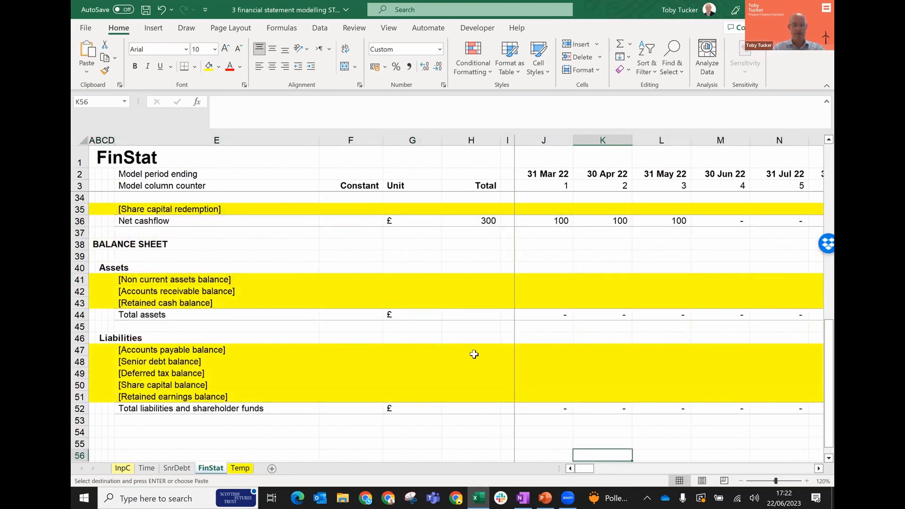
left_click(306, 453)
key("Down")
key("Down")
key("Down")
key("Down")
key("Down")
key("Down")
key("Down")
key("Down")
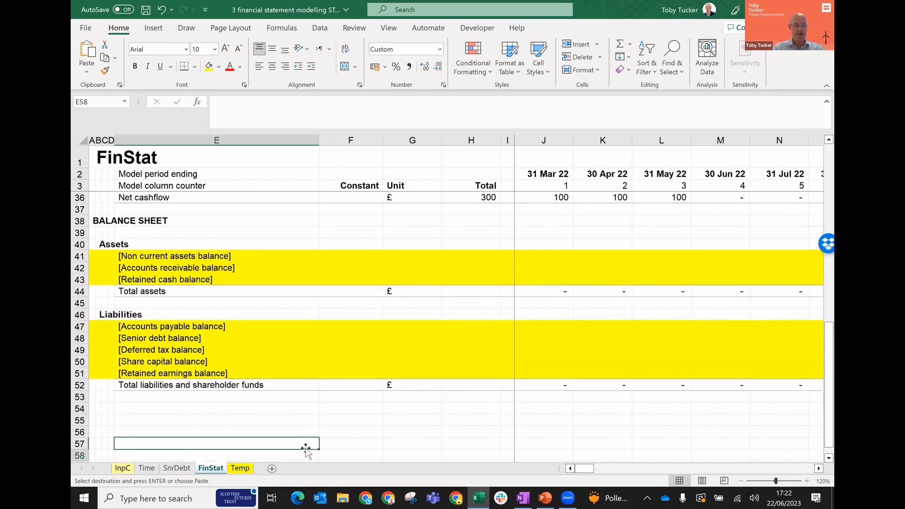
key("Up")
key("Up")
key("Up")
key("Up")
key("Up")
key("Up")
key("Up")
key("shift+space")
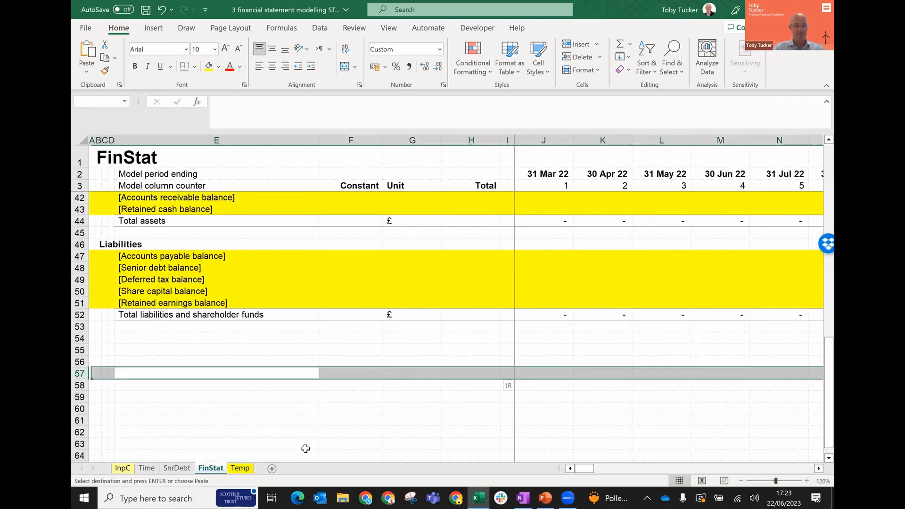
key("Return")
Step: Duplicate the pasted BALANCE block in FinStat as a second block starting at row 66
key("ctrl+c")
key("Down")
key("Down")
key("Down")
key("Down")
key("Down")
key("Down")
key("Down")
key("Down")
key("Down")
key("Down")
key("Down")
key("Down")
key("Down")
key("Up")
key("Up")
key("Up")
key("Up")
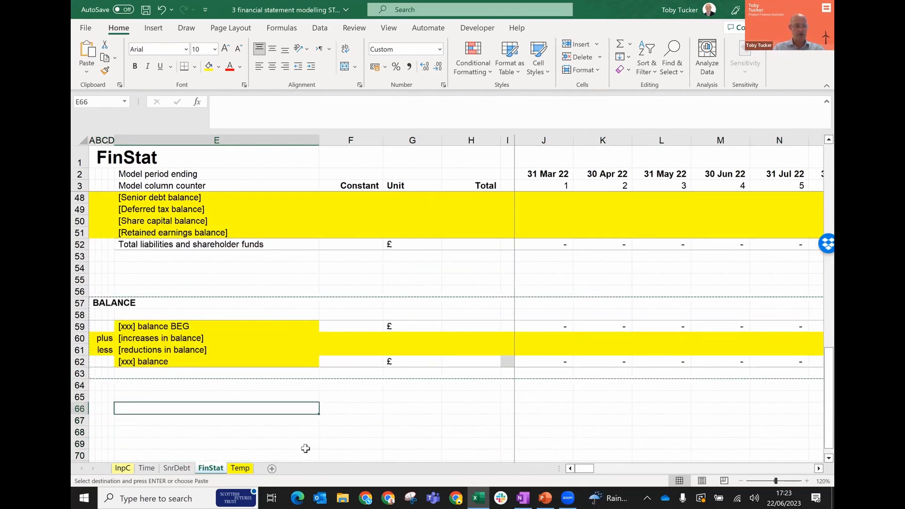
key("Return")
Step: Change the heading of the first balance block in A57 to RETAINED EARNINGS BALANCE
key("Up")
key("Up")
key("Up")
key("Up")
key("Up")
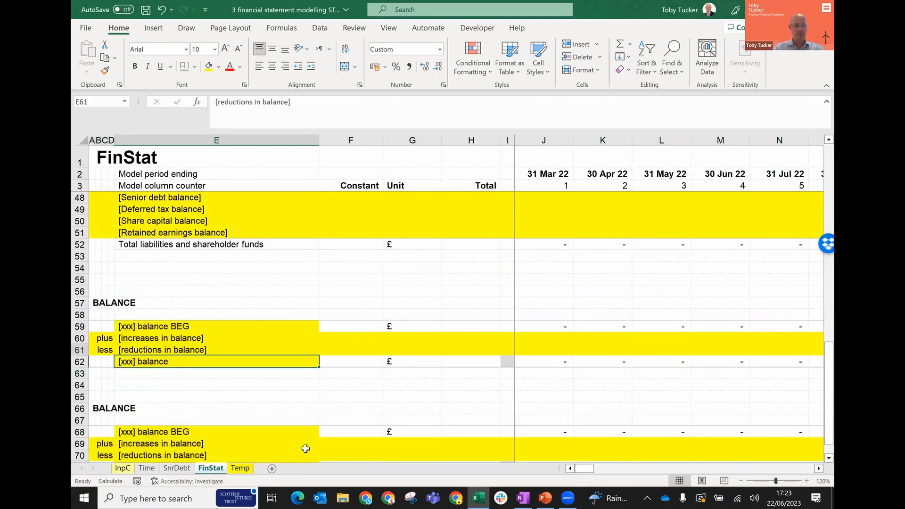
key("Up")
key("Up")
key("Up")
key("Up")
key("Up")
key("Left")
key("Left")
key("Left")
key("Left")
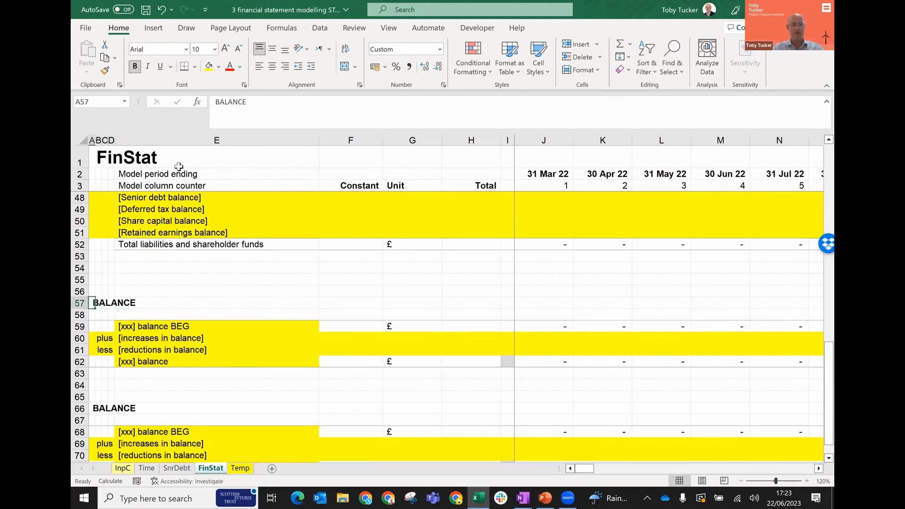
left_click(214, 101)
type("RETAINED EARNINGS")
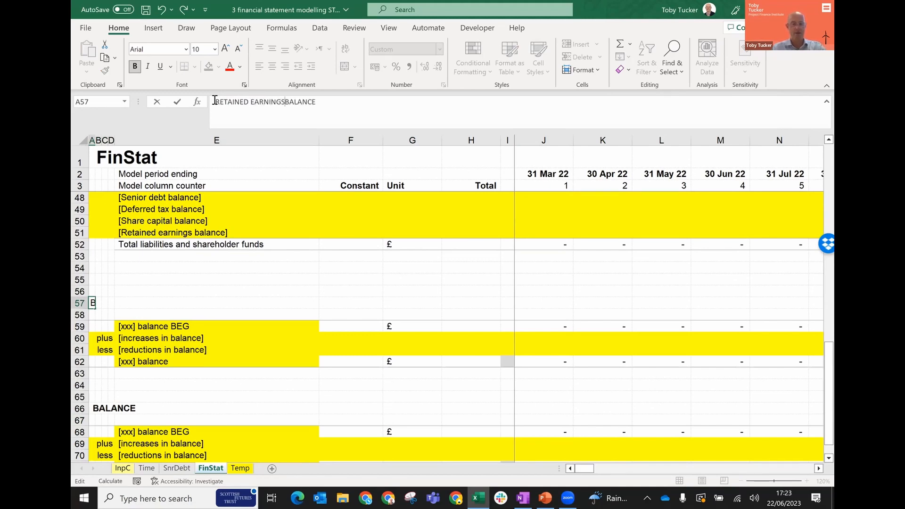
key("Return")
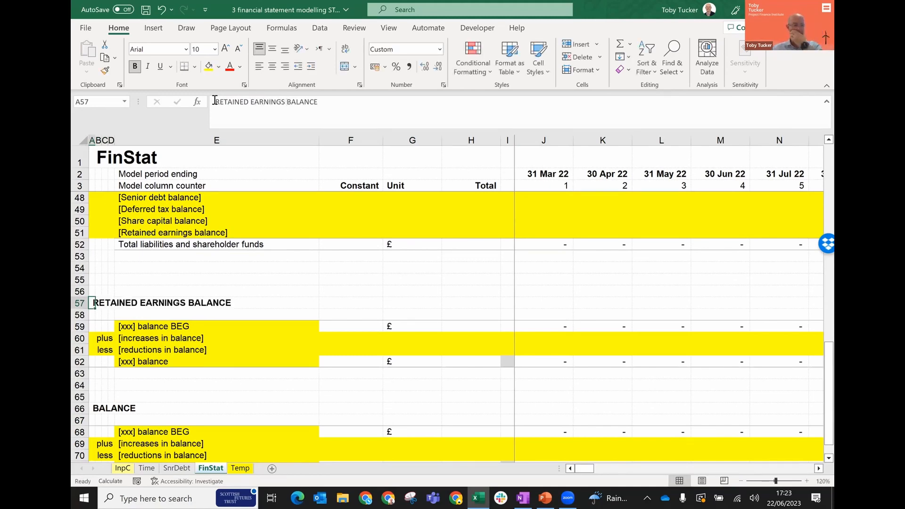
Step: Change the heading of the second balance block in A66 to RETAINED CASH BALANCE
key("Down")
key("Down")
key("Down")
key("Down")
key("Down")
key("Down")
key("Down")
key("Down")
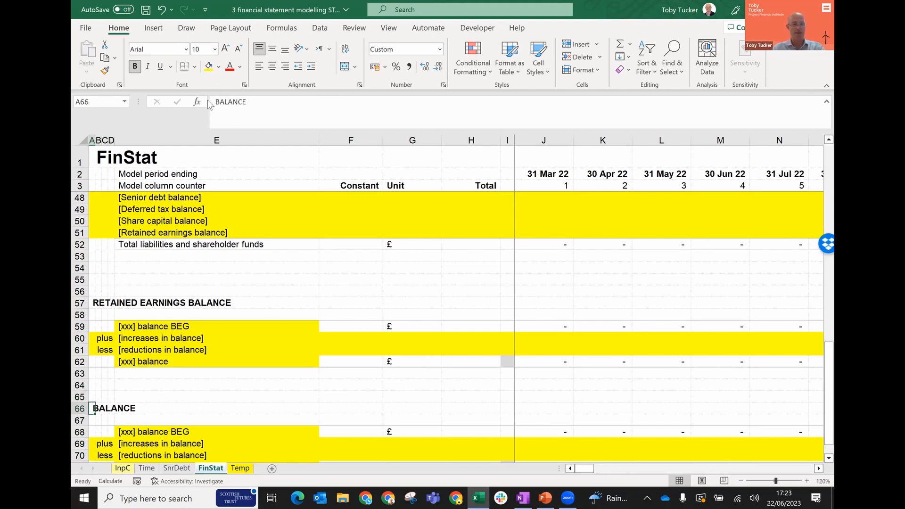
left_click(215, 101)
type("RETAINED CAS")
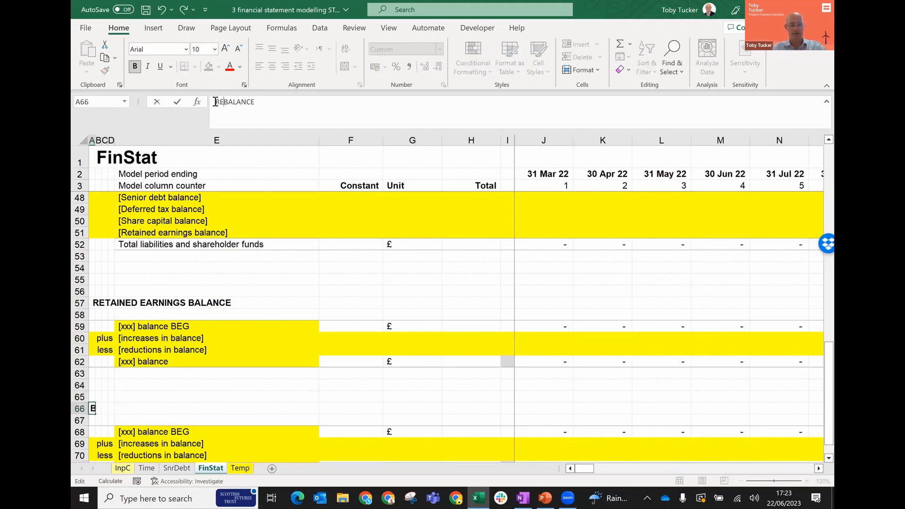
type("H")
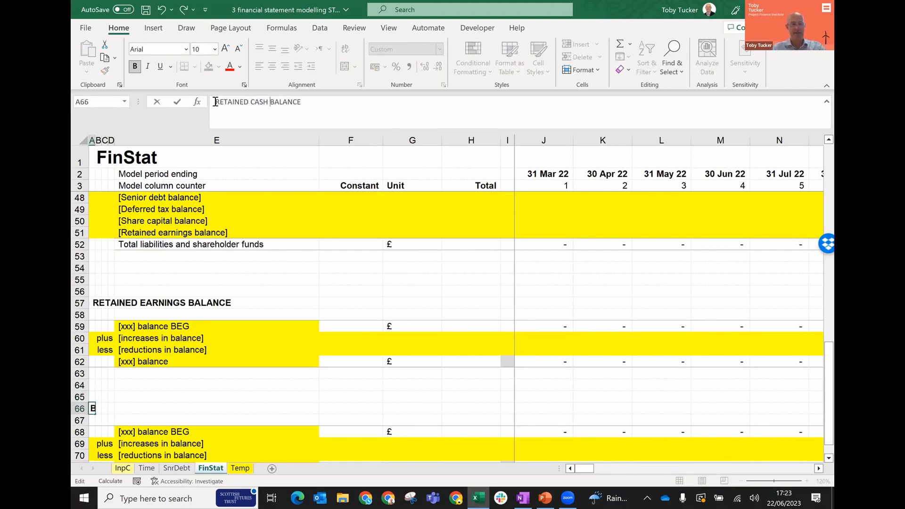
key("Return")
Step: Replace every [xxx] in the first block's labels, E59:E62, with "Retained earnings"
key("Right")
key("Right")
key("Right")
key("Right")
key("Up")
key("Up")
key("Up")
key("Up")
key("Up")
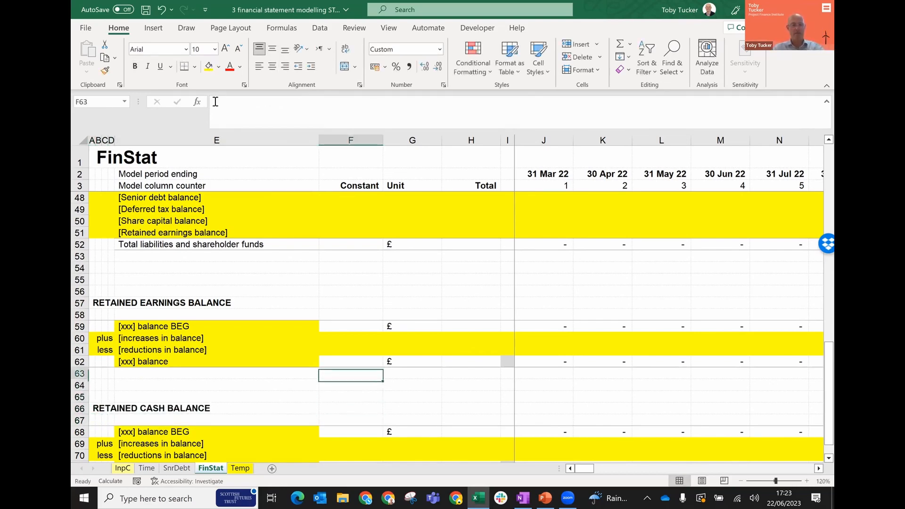
key("shift+Up")
key("shift+Up")
key("shift+Up")
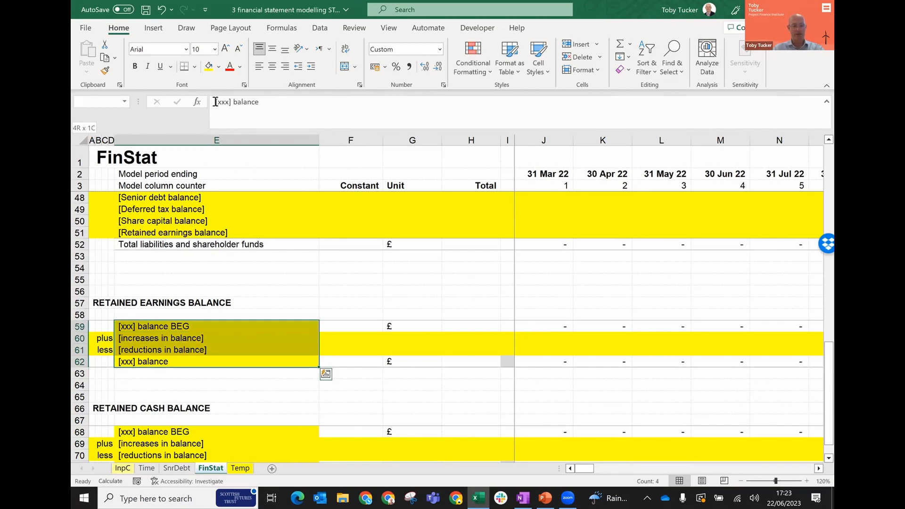
key("ctrl+h")
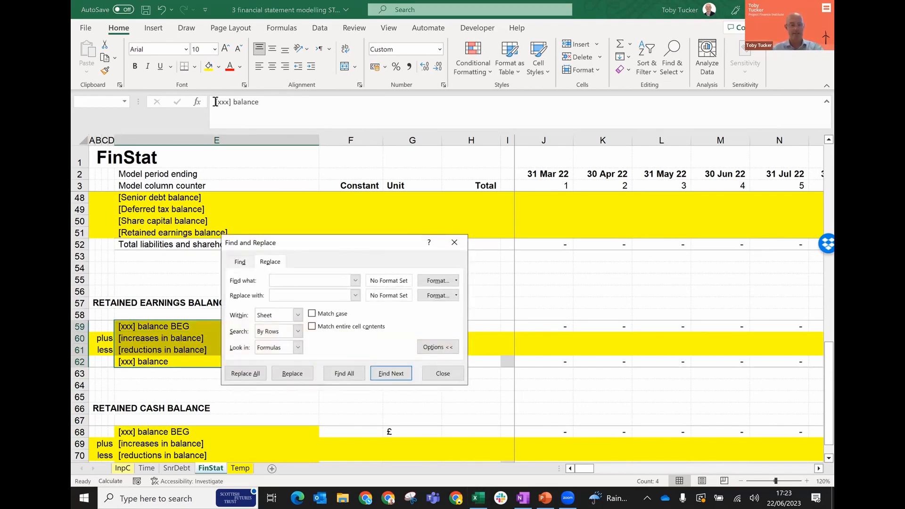
type("[x")
type("Ret")
type("ained")
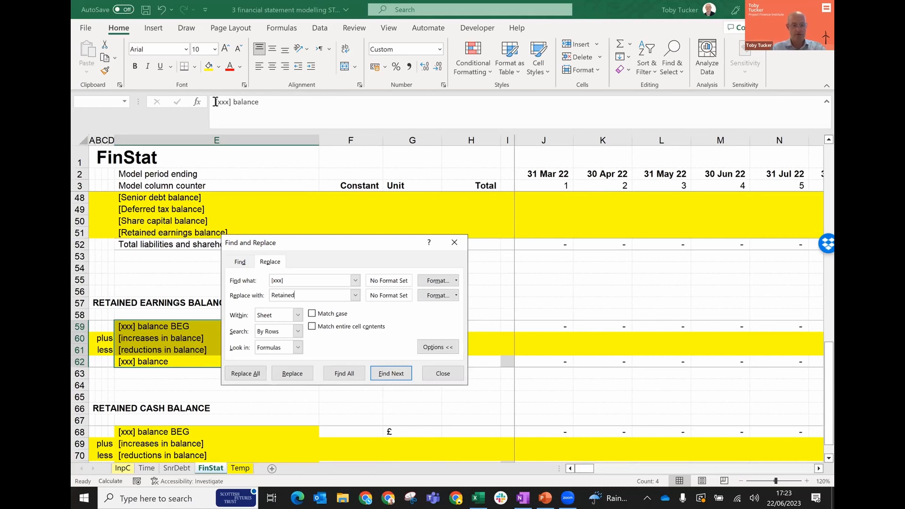
type(" earnings")
key("alt+a")
key("Return")
key("Escape")
Step: Remove the yellow fill from the retained earnings opening and closing balance labels in E59 and E62
key("Down")
key("Up")
key("Up")
key("Up")
key("Up")
key("Down")
key("Down")
key("Down")
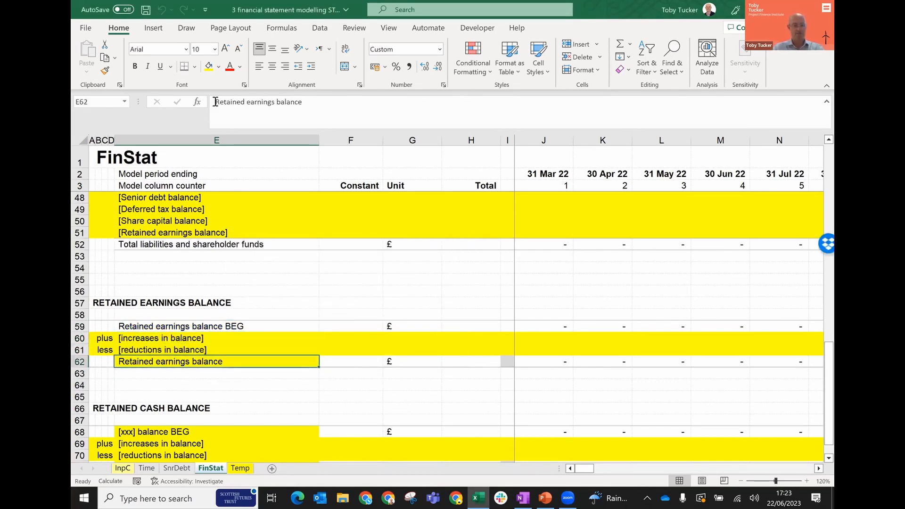
key("F4")
key("Right")
key("Right")
key("Right")
key("Right")
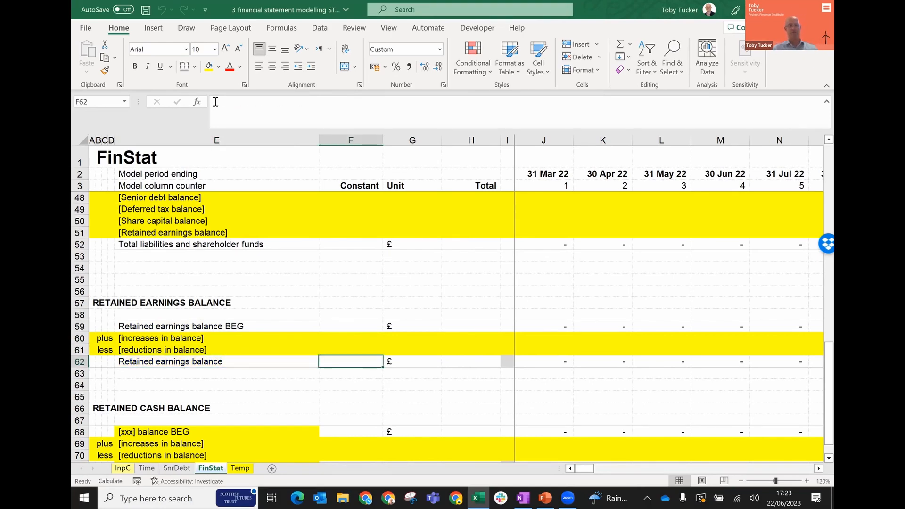
Step: Replace every [xxx] in the second block's labels, E68:E71, with "Retained cash"
key("Right")
key("Left")
key("Left")
key("Left")
key("Left")
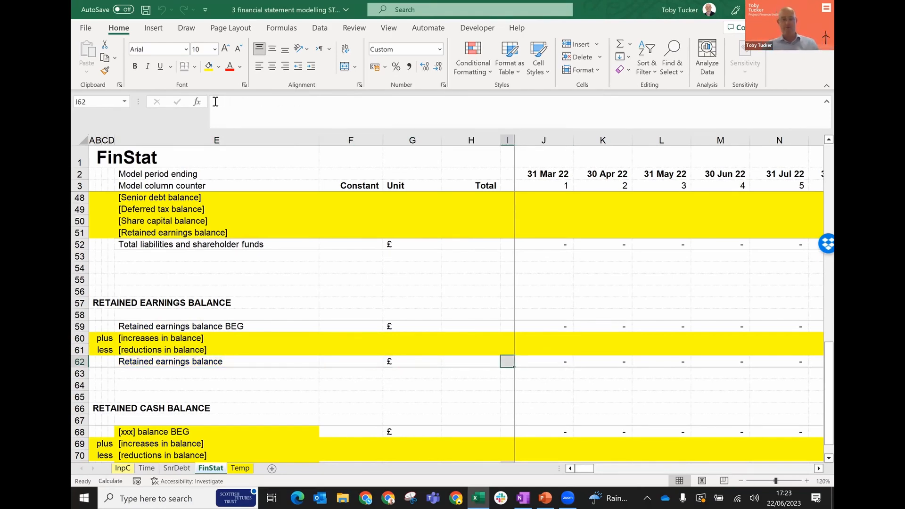
key("Left")
key("Left")
key("Down")
key("Down")
key("Down")
key("Down")
key("Down")
key("Down")
key("Down")
key("Down")
key("Down")
key("Down")
key("Down")
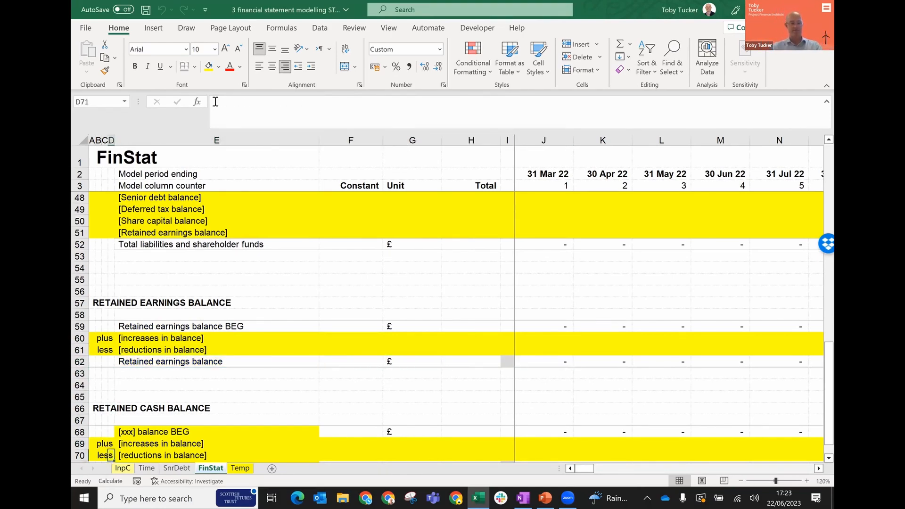
key("Up")
key("Up")
key("Up")
key("Up")
key("Up")
key("Right")
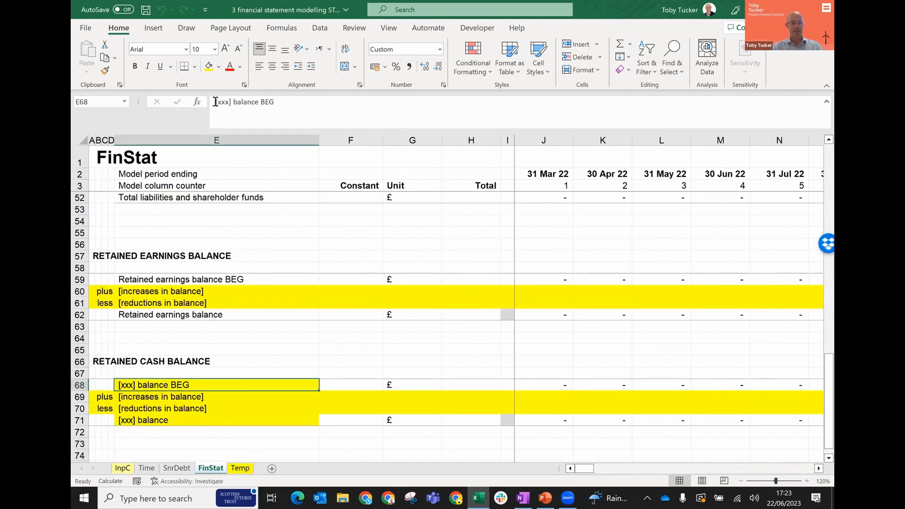
key("shift+Down")
key("shift+Down")
key("shift+Down")
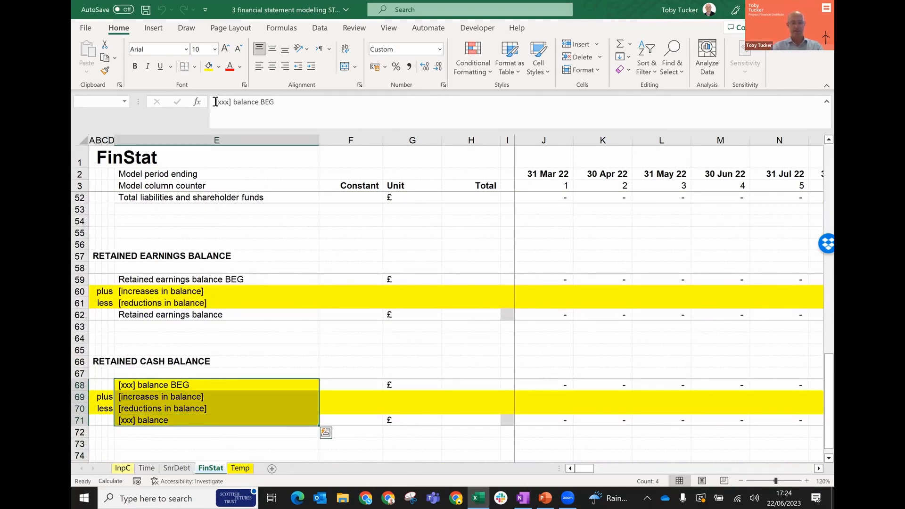
key("ctrl+h")
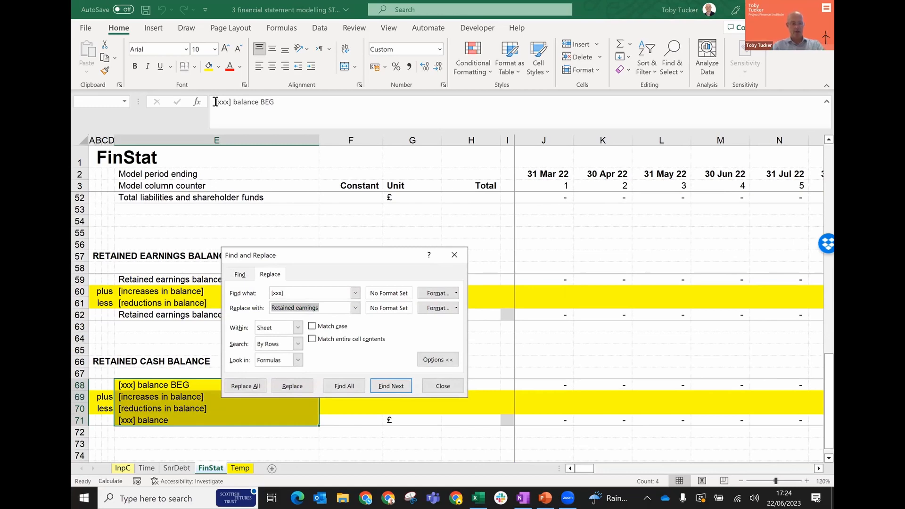
key("End")
key("BackSpace")
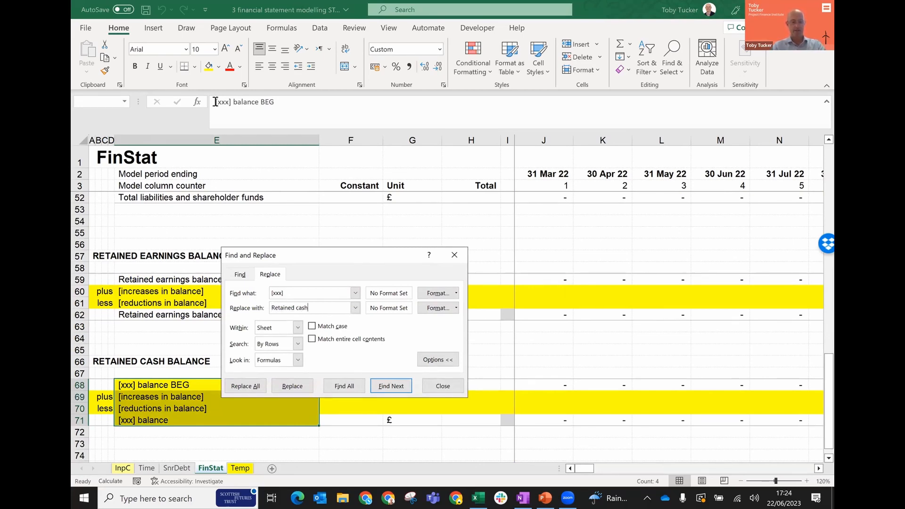
key("alt+a")
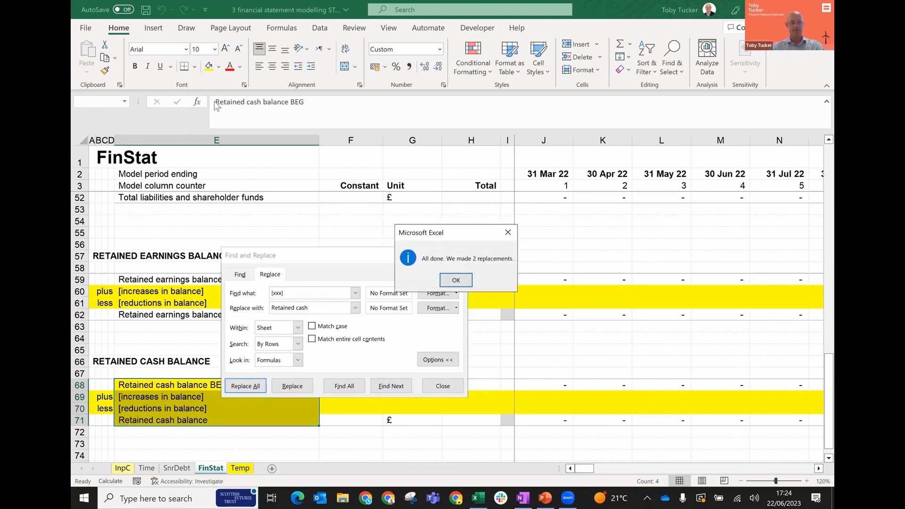
key("Return")
key("Escape")
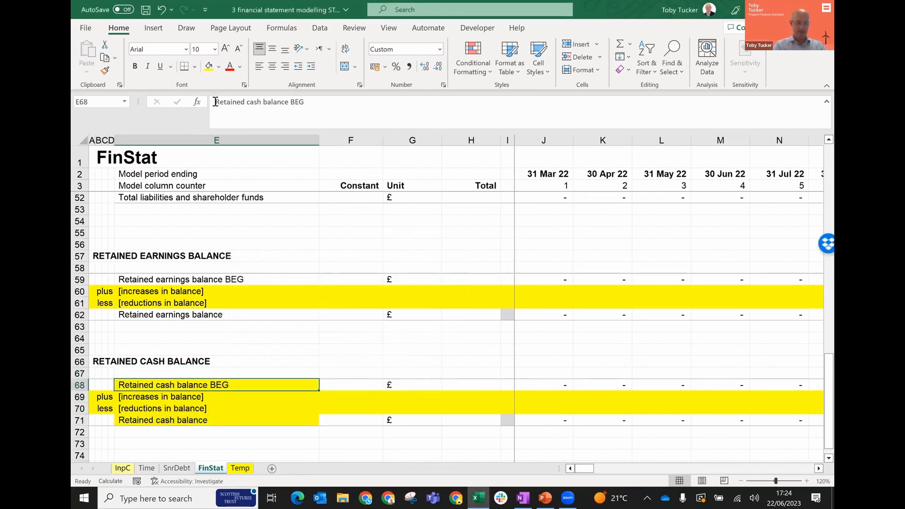
Step: Remove the yellow fill from the retained cash opening and closing balance labels in E68 and E71
key("Down")
key("Down")
key("Down")
key("Down")
key("Up")
key("Up")
key("Down")
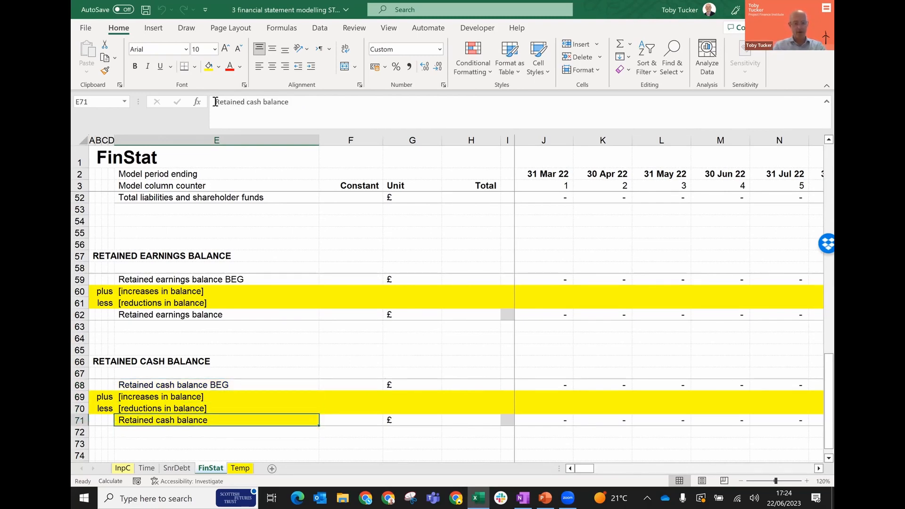
key("Right")
key("Right")
key("Right")
key("Right")
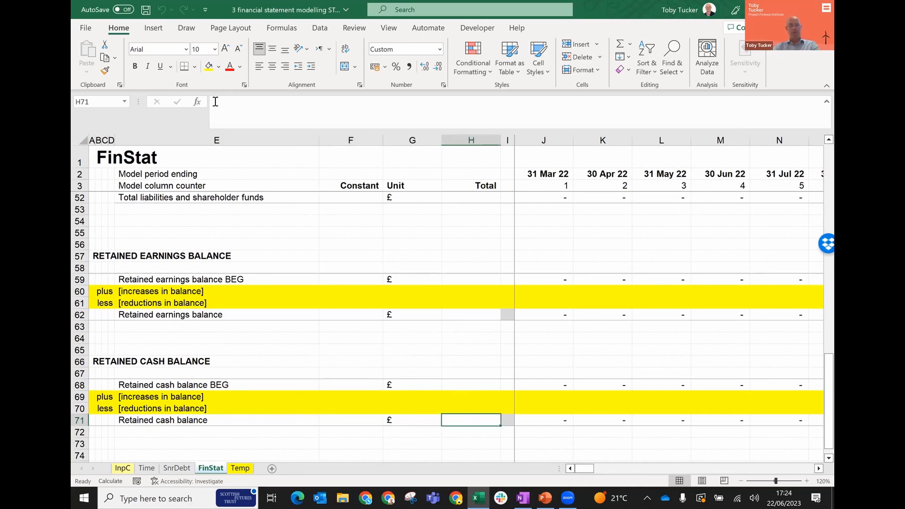
Step: Clear the placeholder revenue values in J7:L7 of the income statement
key("Right")
key("Up")
key("Up")
key("Up")
key("Up")
key("Up")
key("Up")
key("Up")
key("Up")
key("Up")
key("Up")
key("Up")
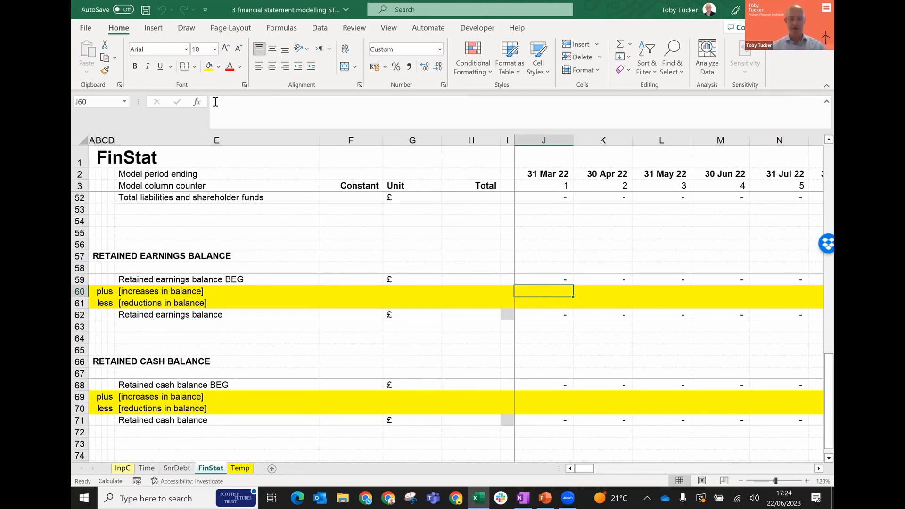
key("Up")
key("Up")
key("Up")
key("Up")
key("Up")
key("Up")
key("Up")
key("Up")
key("Up")
key("Up")
key("Up")
key("Up")
key("Up")
key("Up")
key("Up")
key("Up")
key("Up")
key("Up")
key("Up")
key("Up")
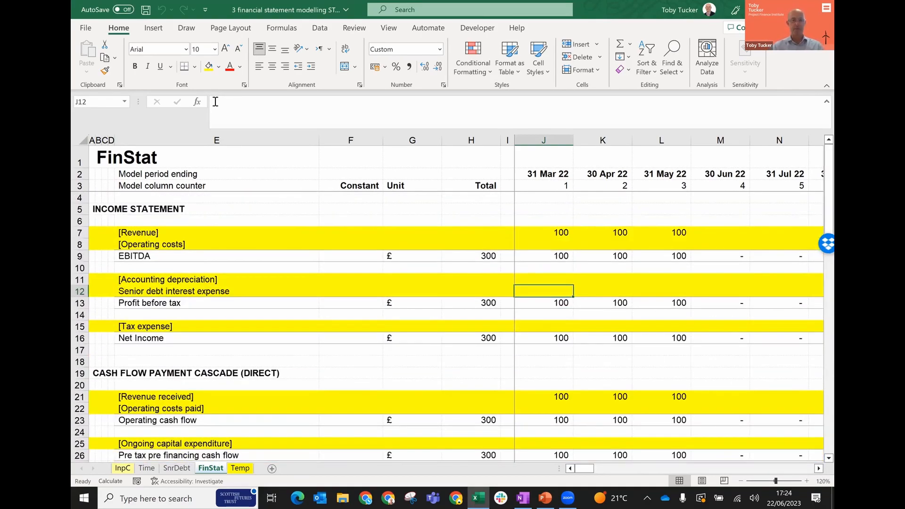
key("Up")
key("Up")
key("Up")
key("Up")
key("Up")
key("shift+Right")
key("shift+Right")
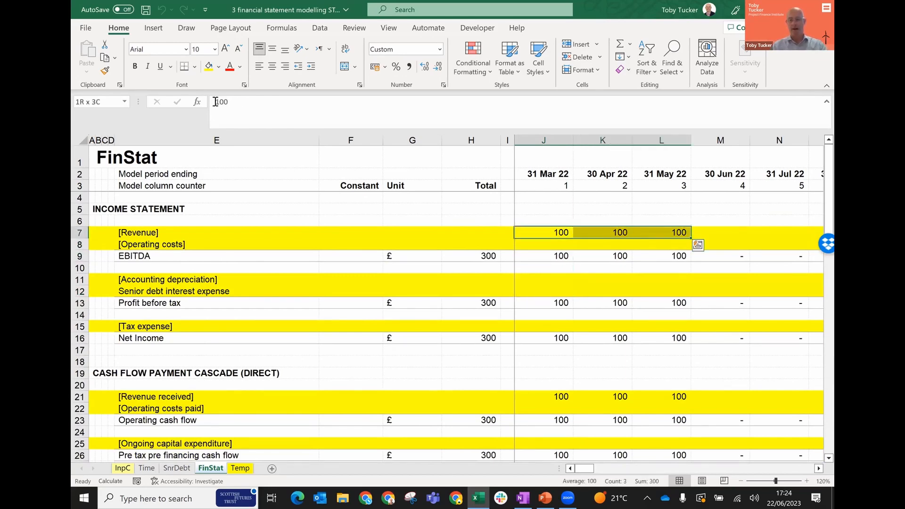
key("Delete")
key("shift+Left")
key("shift+Left")
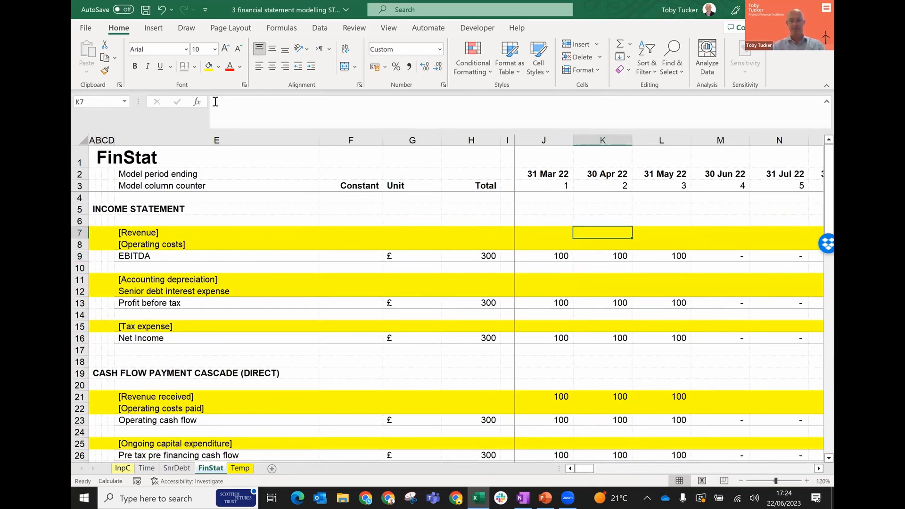
Step: Remove the yellow fill from row 7 and strip the square brackets from its Revenue label
key("Left")
key("Left")
key("Left")
key("Left")
key("Left")
key("Left")
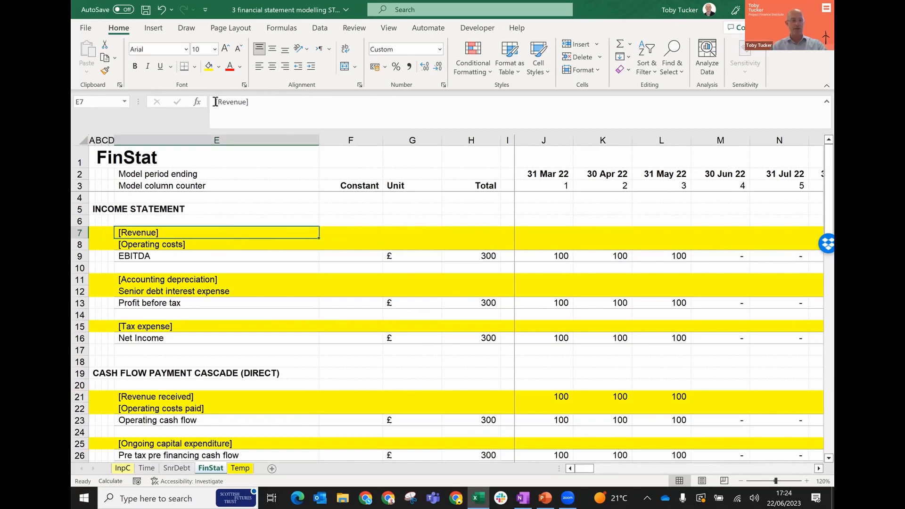
key("shift+space")
key("ctrl+shift+n")
key("Left")
key("Right")
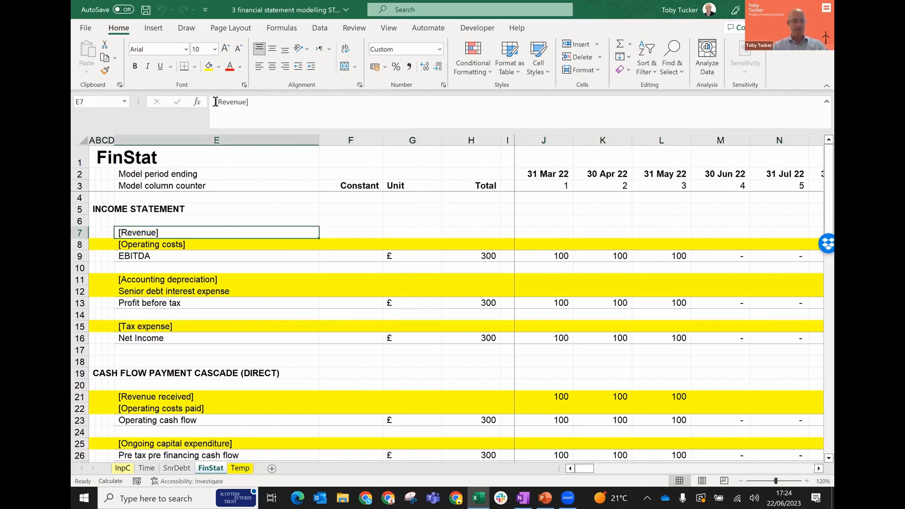
key("ctrl+shift+b")
Step: Enter the formula = 100 as the first period's revenue in J7
key("Right")
key("Right")
key("Right")
key("Right")
key("Right")
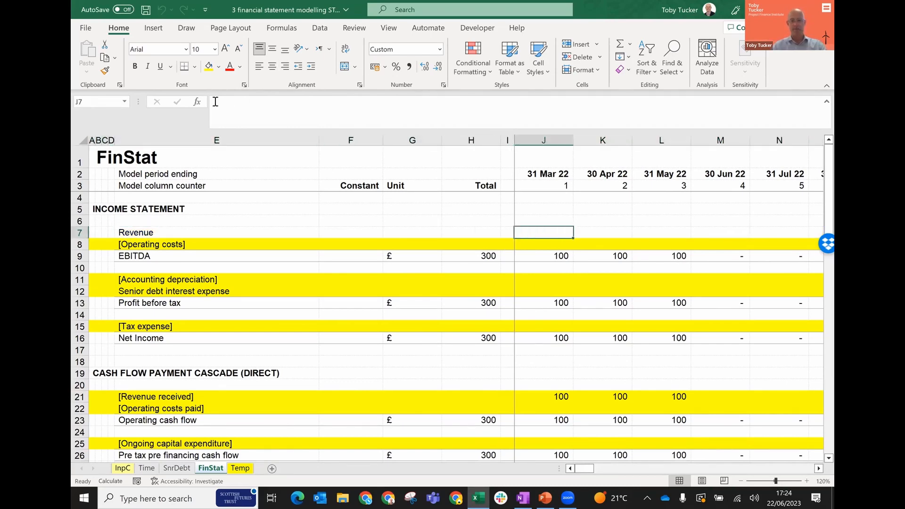
type("= 100")
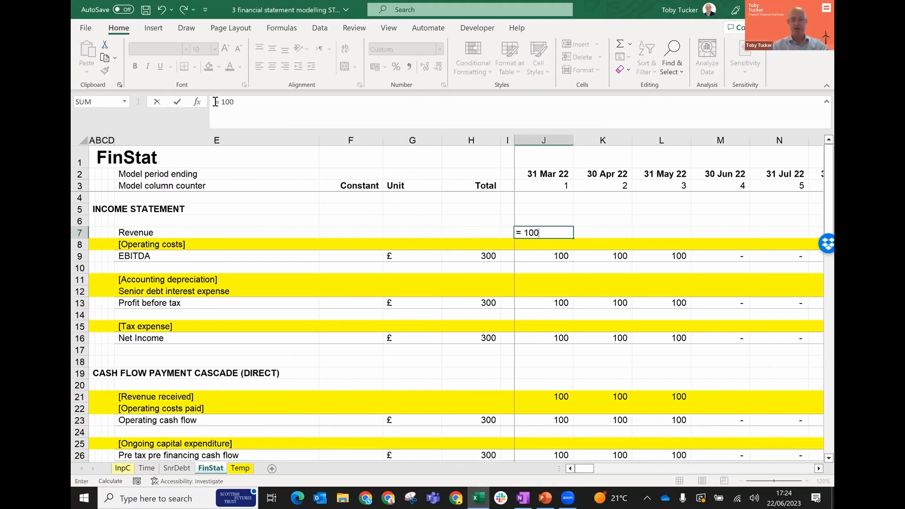
key("Tab")
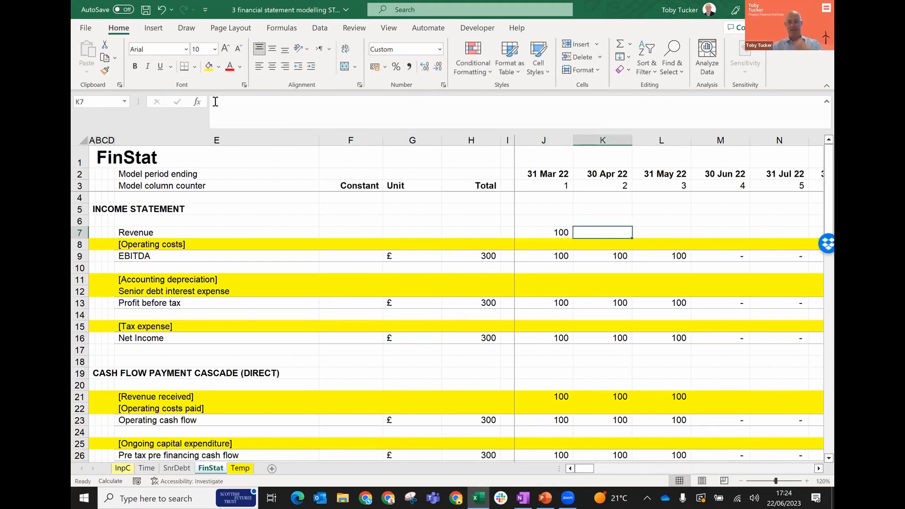
Step: Enter £ as the unit of the Revenue row in G7
key("Left")
key("Left")
key("Left")
key("Left")
type("£")
Step: Enter the growth formula = J7 * 1.02 for the second period's revenue in K7
key("Right")
key("Right")
key("Right")
key("Right")
type("=")
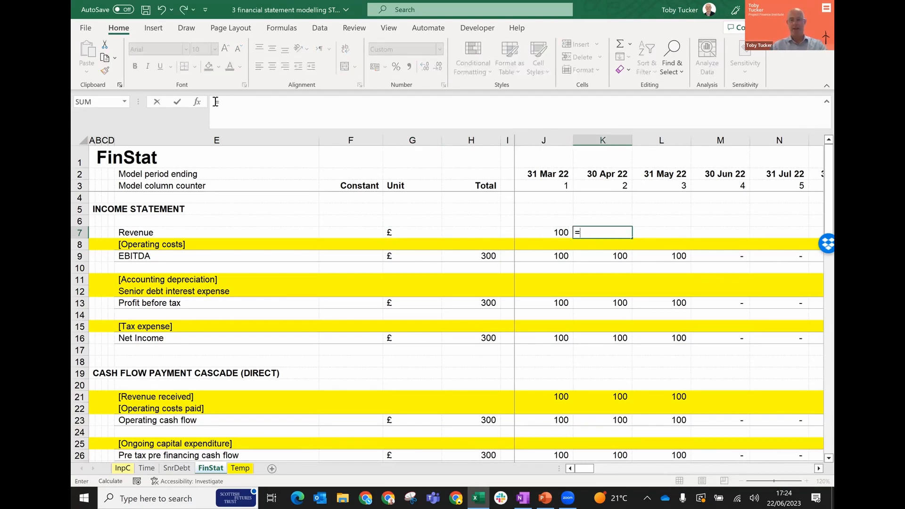
key("Left")
type("*")
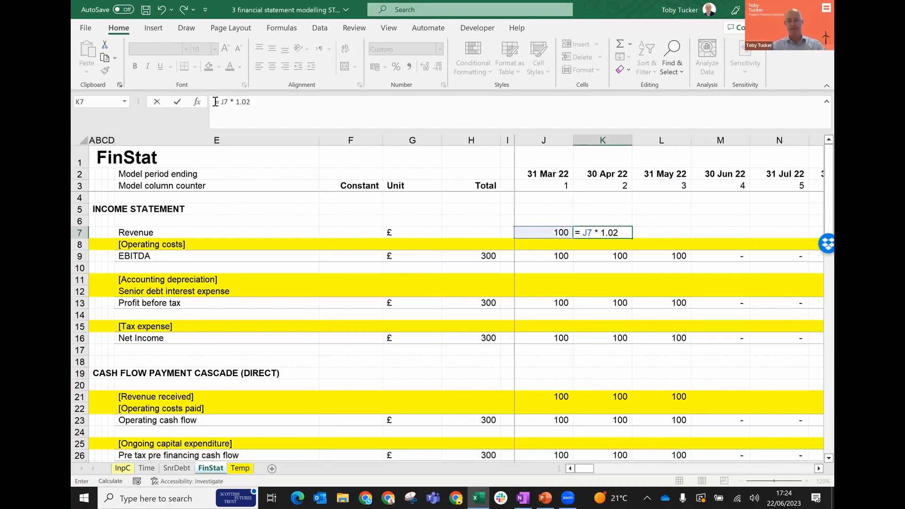
key("ctrl+Return")
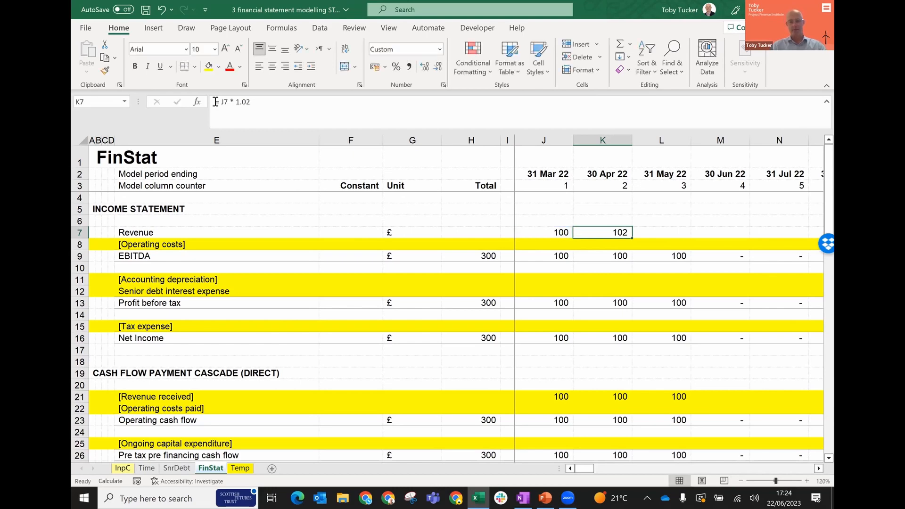
Step: Copy the K7 revenue formula across the remaining periods of row 7 and recalculate the workbook
key("ctrl+shift+Right")
key("ctrl+r")
key("ctrl+Left")
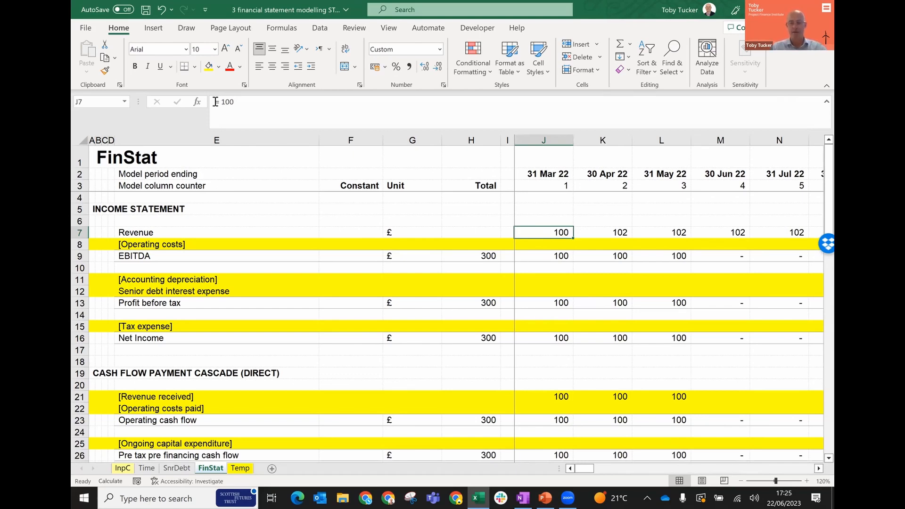
key("Right")
key("Right")
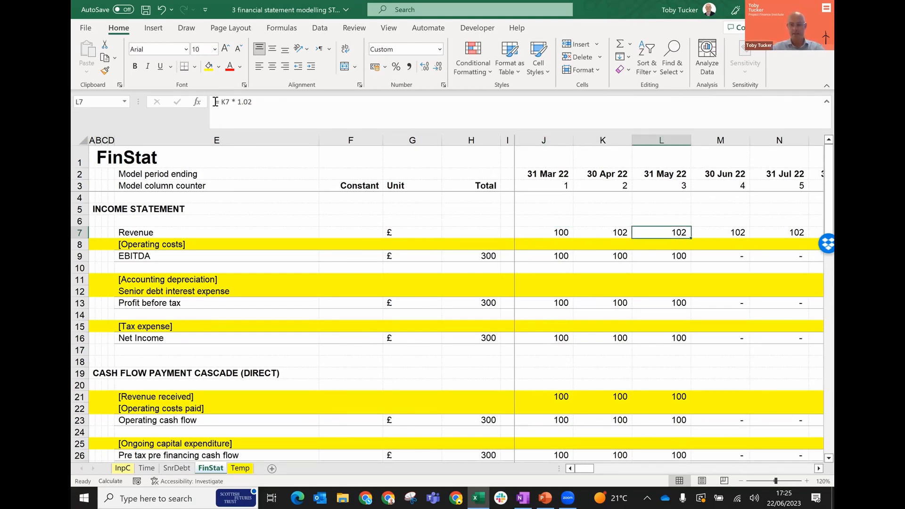
key("F9")
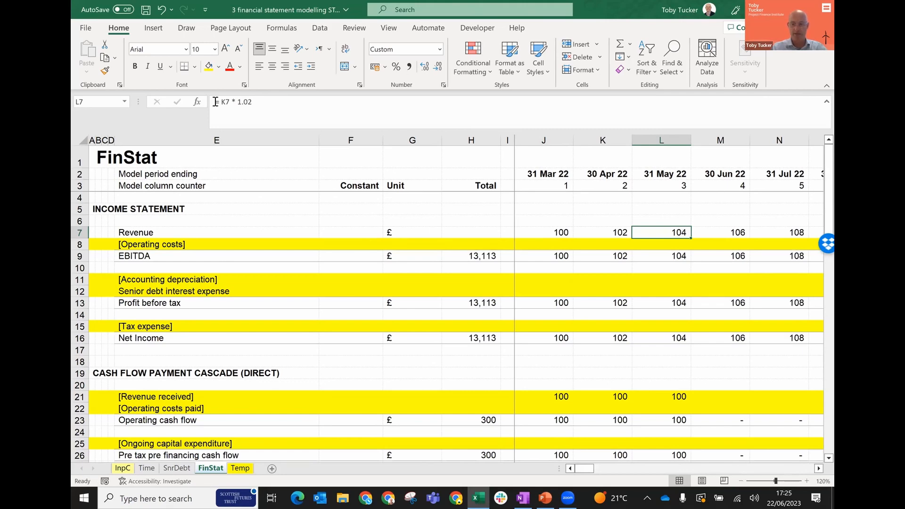
Step: Examine the EBITDA row's period formulas and total in row 9
key("Down")
key("Down")
key("Right")
key("Right")
key("Right")
key("Right")
key("Right")
key("Right")
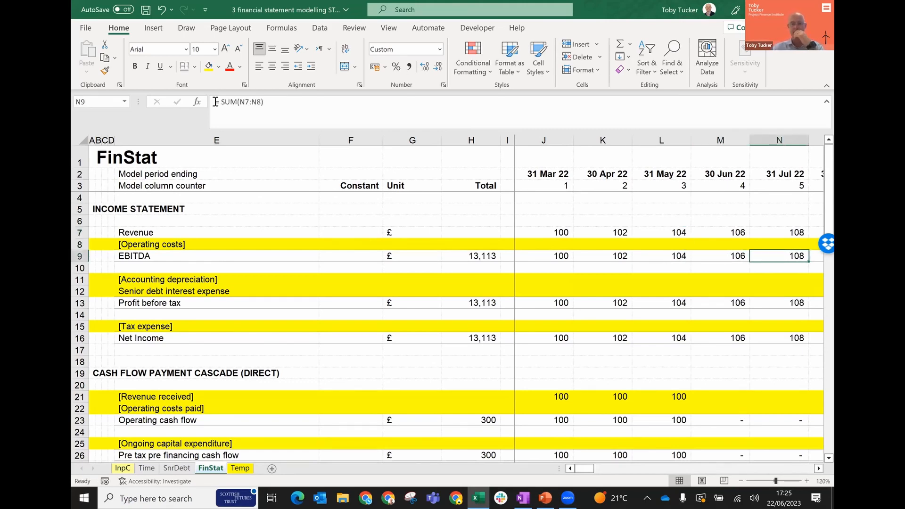
key("Left")
key("ctrl+Left")
key("ctrl+Left")
key("ctrl+Left")
key("ctrl+Left")
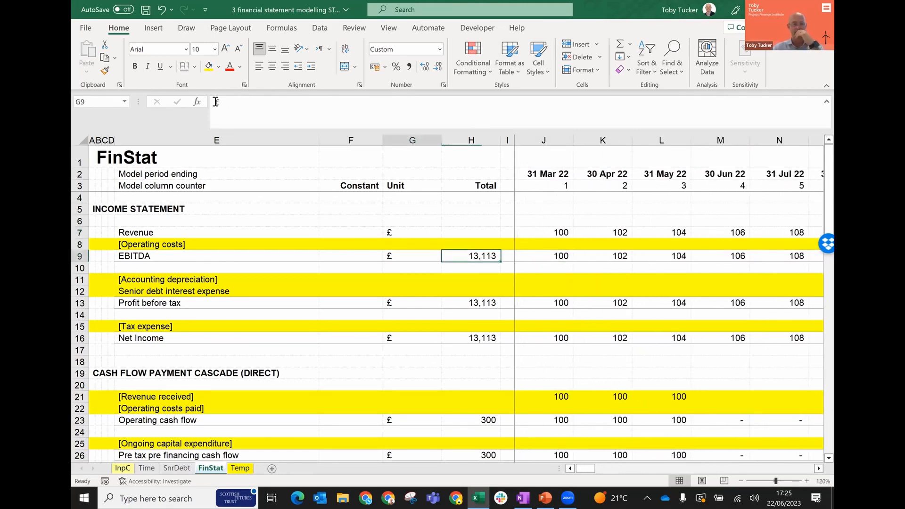
key("Right")
key("Up")
key("Up")
key("Left")
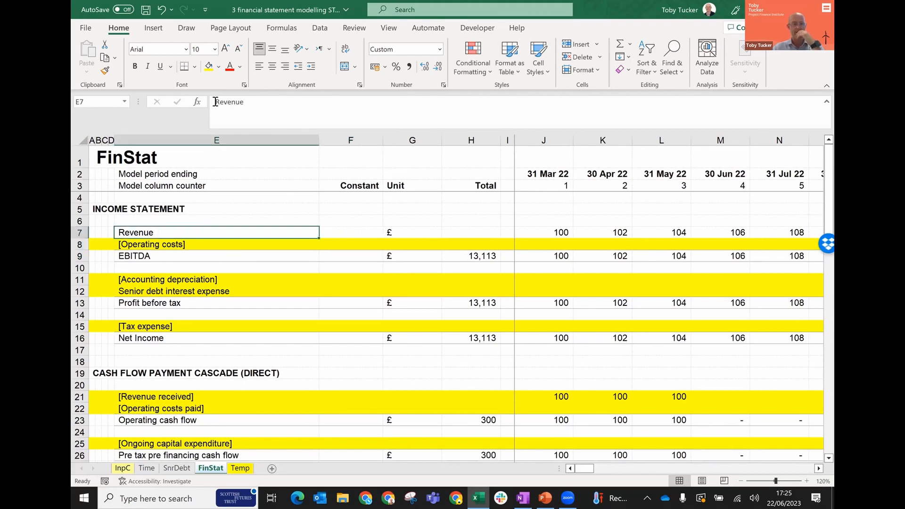
key("Right")
key("Right")
key("Right")
key("Right")
key("Right")
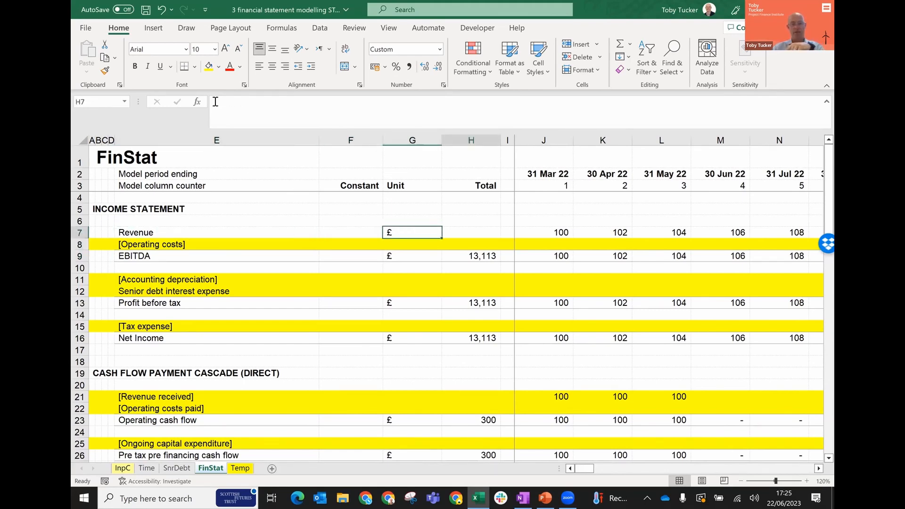
key("Left")
key("Left")
key("Left")
key("Left")
key("Left")
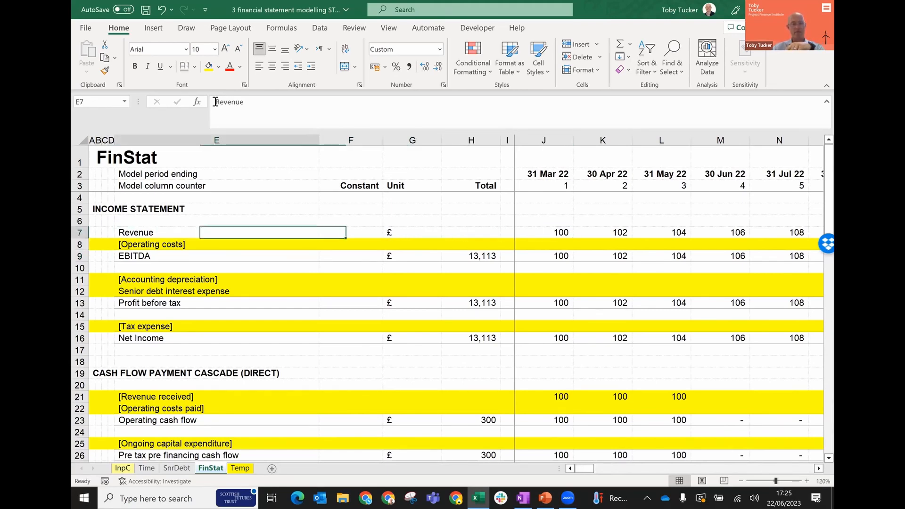
key("Right")
key("Right")
key("Right")
key("Right")
key("Right")
key("Right")
key("Left")
key("Left")
key("Left")
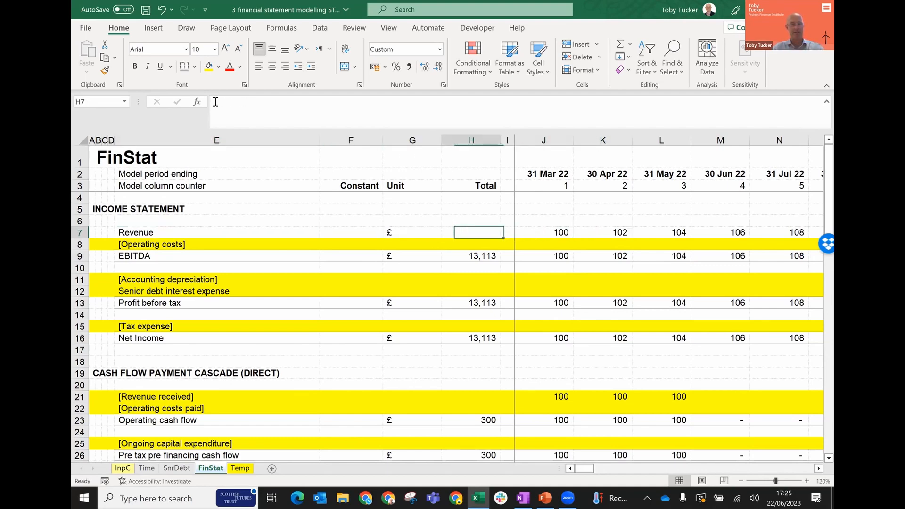
Step: Clear the three placeholder values from J21:L21 in the [Revenue received] row of the cash flow payment cascade
key("Left")
key("Down")
key("Down")
key("Down")
key("Down")
key("Down")
key("Down")
key("Down")
key("Down")
key("Down")
key("Down")
key("Down")
key("Down")
key("Down")
key("Down")
key("Down")
key("Down")
key("Down")
key("Down")
key("Down")
key("Down")
key("Down")
key("Up")
key("Up")
key("Up")
key("Up")
key("Up")
key("Up")
key("Up")
key("Right")
key("Right")
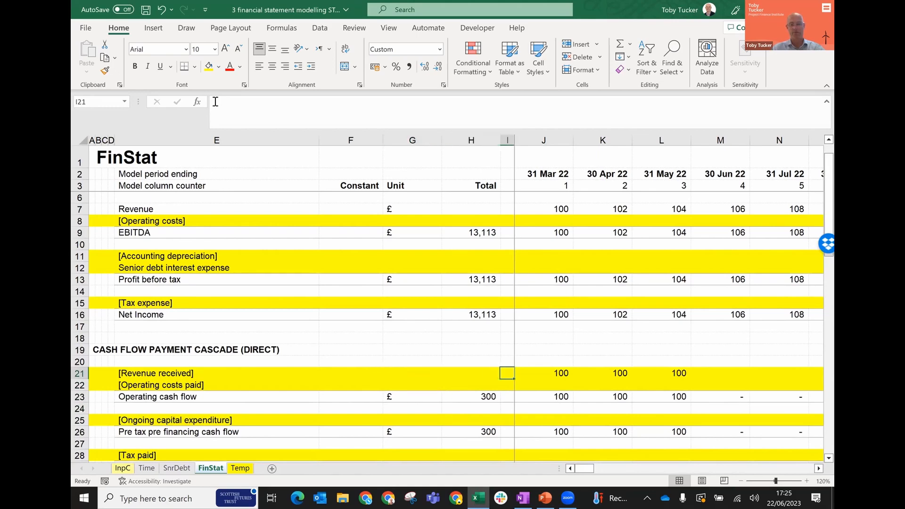
key("Right")
key("Delete")
key("Right")
key("Right")
key("Left")
key("Delete")
key("Right")
key("Delete")
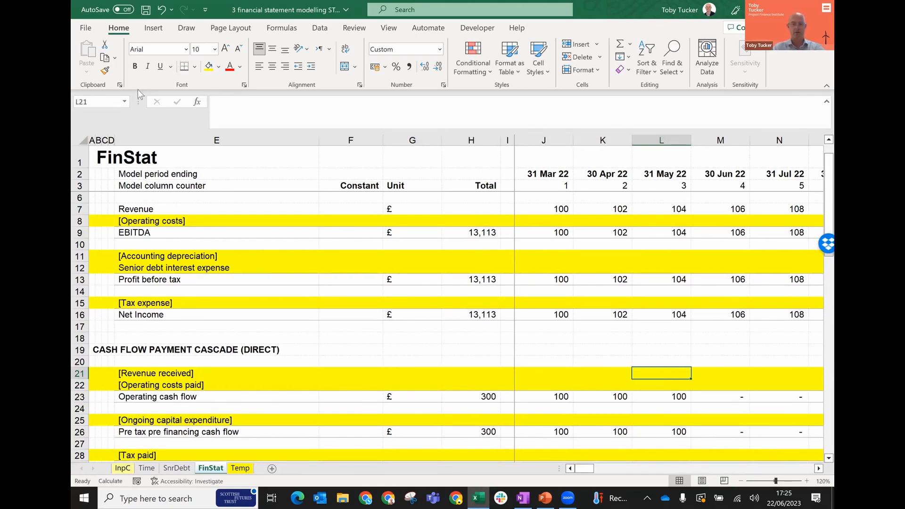
Step: Link the label in E21 of the cash flow payment cascade to the income statement's Revenue row with = E$7
left_click(151, 206)
key("ctrl+c")
key("Down")
key("Down")
key("Down")
key("Down")
key("Down")
key("Down")
key("Down")
key("Down")
key("Down")
key("Down")
key("Down")
key("Down")
key("Down")
key("Down")
key("Return")
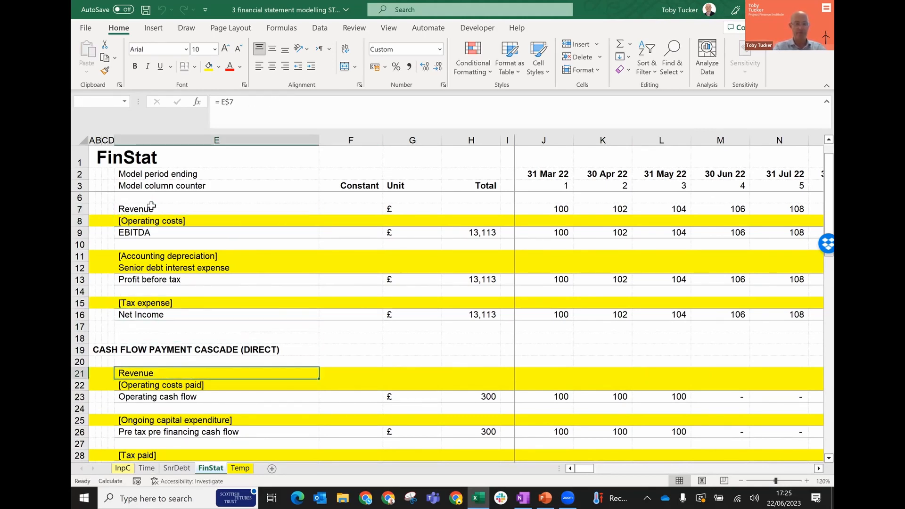
Step: Copy the E21 link across the unit, total and period columns of row 21 and remove the row's yellow fill
key("ctrl+shift+Right")
key("ctrl+r")
key("shift+space")
key("alt+h")
key("h")
key("n")
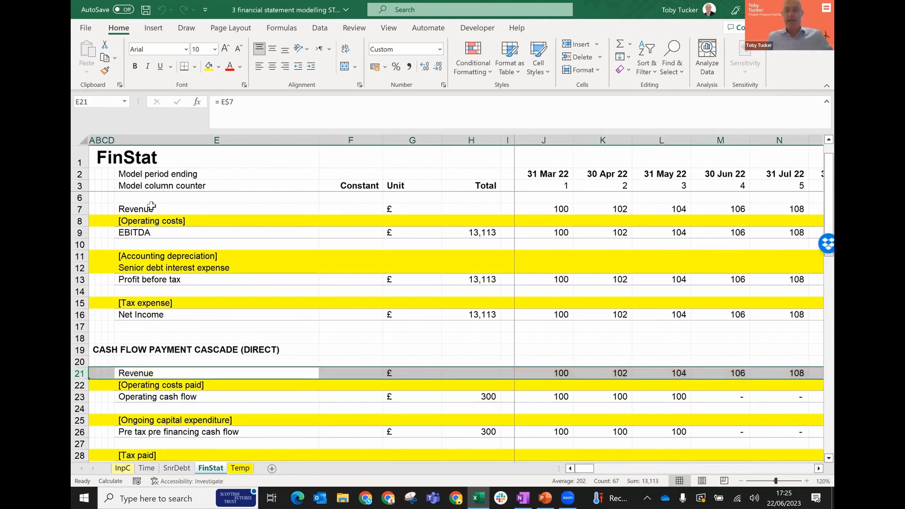
Step: Review the cash flow cascade, the balance sheet and the retained earnings and retained cash accounts down to row 73
key("Down")
key("Down")
key("Down")
key("Down")
key("Down")
key("Down")
key("Down")
key("Down")
key("Down")
key("Down")
key("Down")
key("Down")
key("Down")
key("Down")
key("Down")
key("Down")
key("Down")
key("Down")
key("Down")
key("Down")
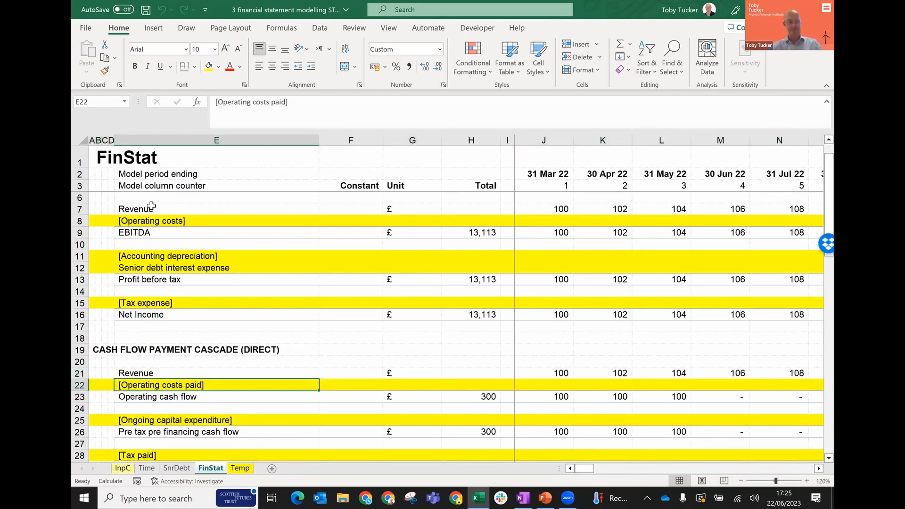
key("Down")
key("Down")
key("Down")
key("Down")
key("Down")
key("Down")
key("Down")
key("Down")
key("Down")
key("Down")
key("Down")
key("Down")
key("Down")
key("Down")
key("Down")
key("Down")
key("Down")
key("Down")
key("Down")
key("Down")
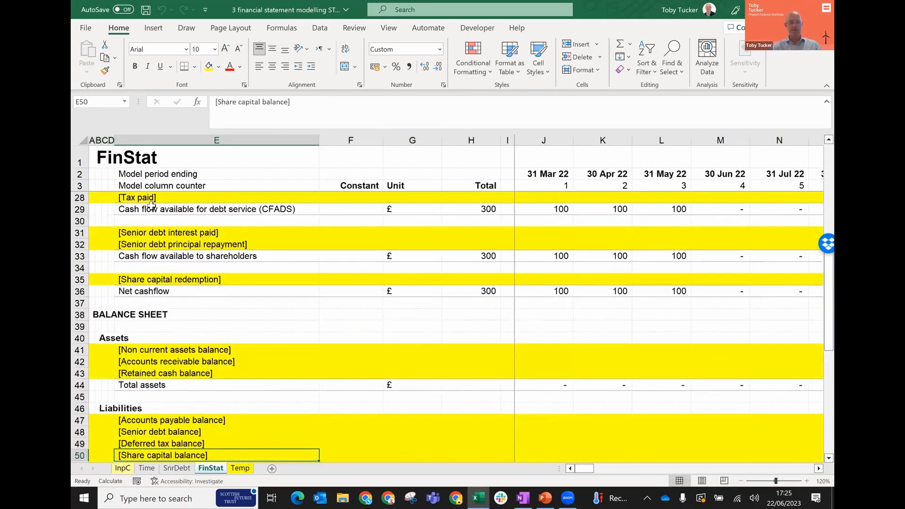
key("Down")
key("Down")
key("Down")
key("Down")
key("Down")
key("Down")
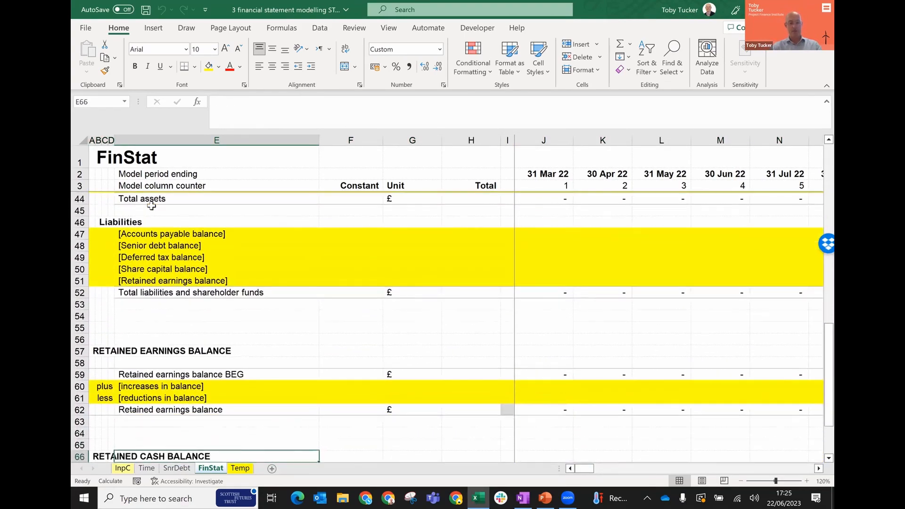
key("Down")
key("Down")
key("Down")
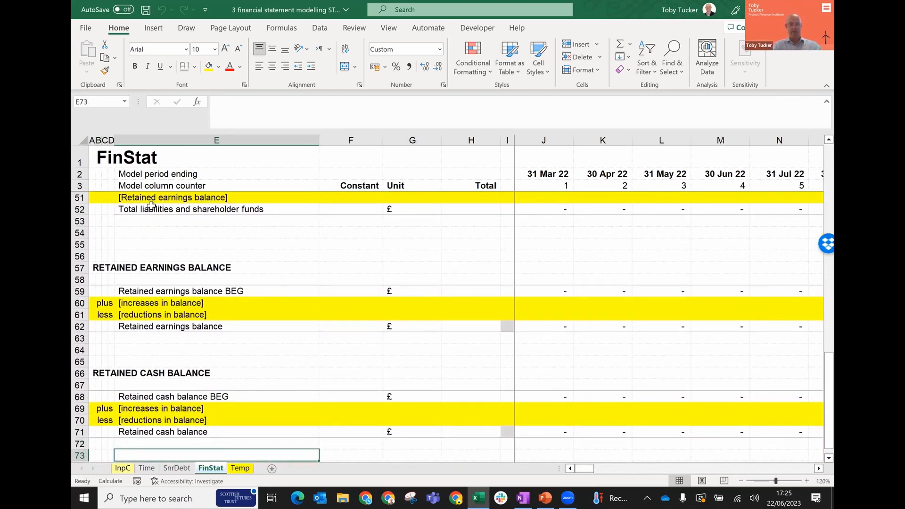
Step: Examine the increases and reductions placeholder rows 60 and 61 of the retained earnings balance account
key("Up")
key("Up")
key("Up")
key("Up")
key("Up")
key("Up")
key("Up")
key("Up")
key("Up")
key("Up")
key("Up")
key("Up")
key("Up")
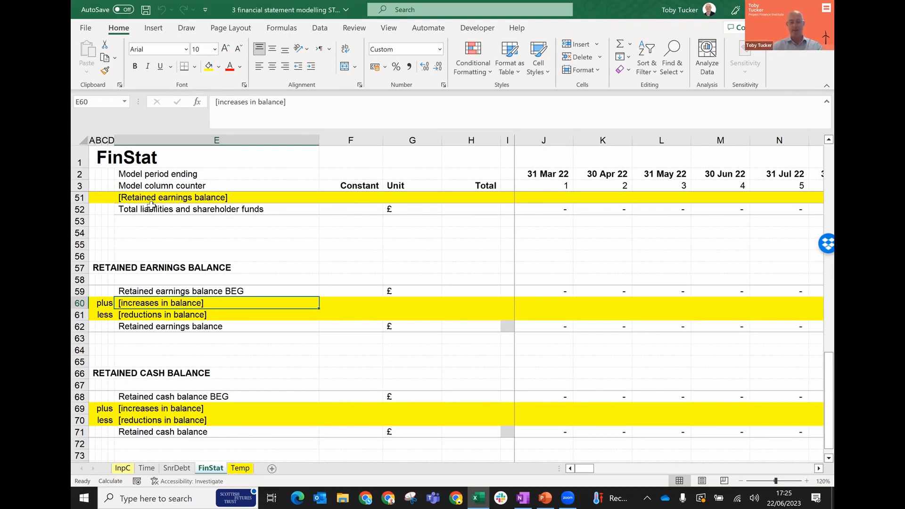
key("Down")
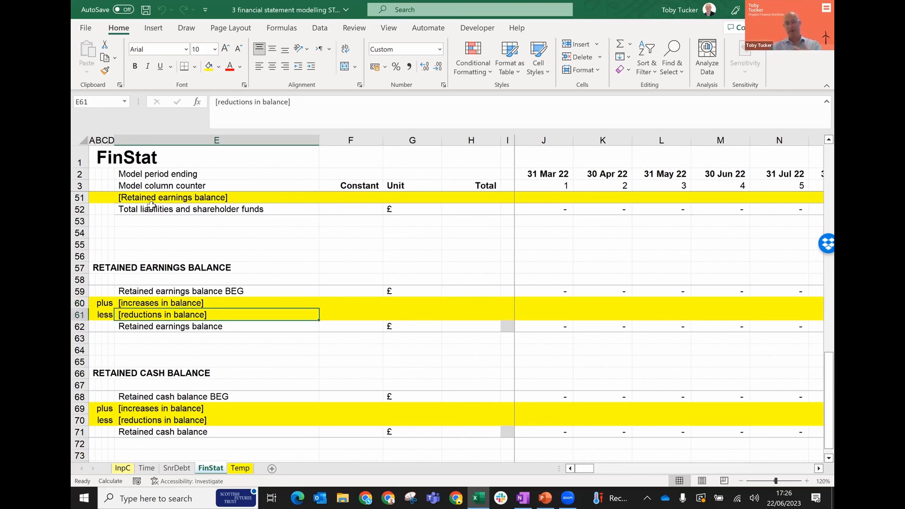
key("Up")
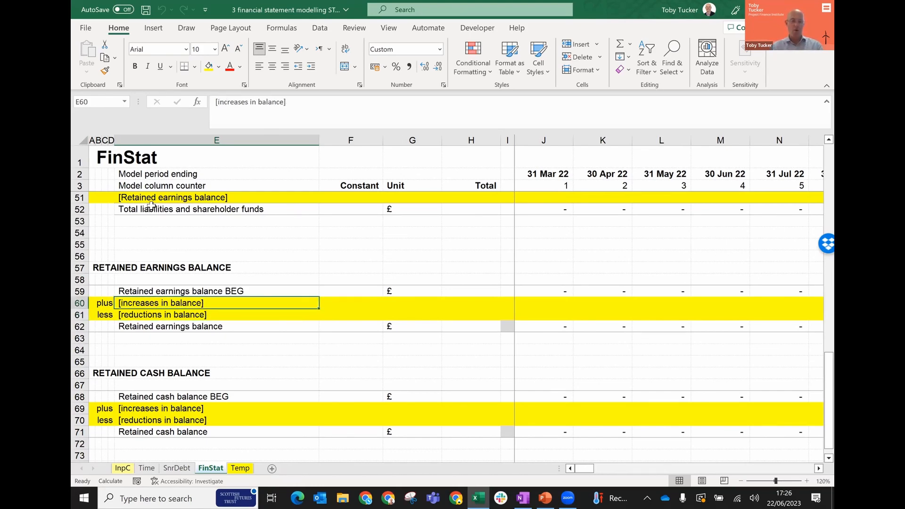
Step: Copy the Net Income label in E16 of the income statement
key("Page_Up")
key("Up")
key("Up")
key("Up")
key("Up")
key("Up")
key("Up")
key("Up")
key("Up")
key("Up")
key("Up")
key("Up")
key("Up")
key("Up")
key("Up")
key("Up")
key("Up")
key("Up")
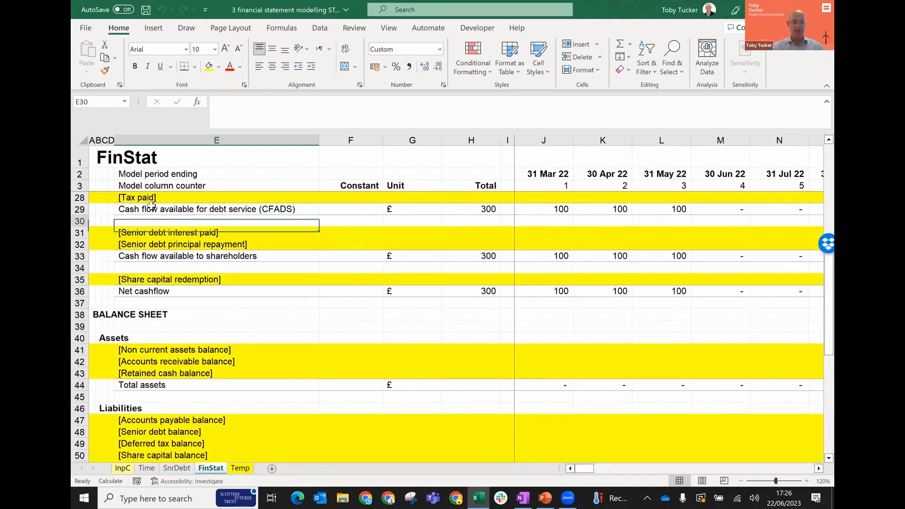
key("Up")
key("Up")
key("Up")
key("Up")
key("Up")
key("Up")
key("Up")
key("Up")
key("Up")
key("Up")
key("Up")
key("Up")
key("Up")
key("Up")
key("Up")
key("Up")
key("Up")
key("Up")
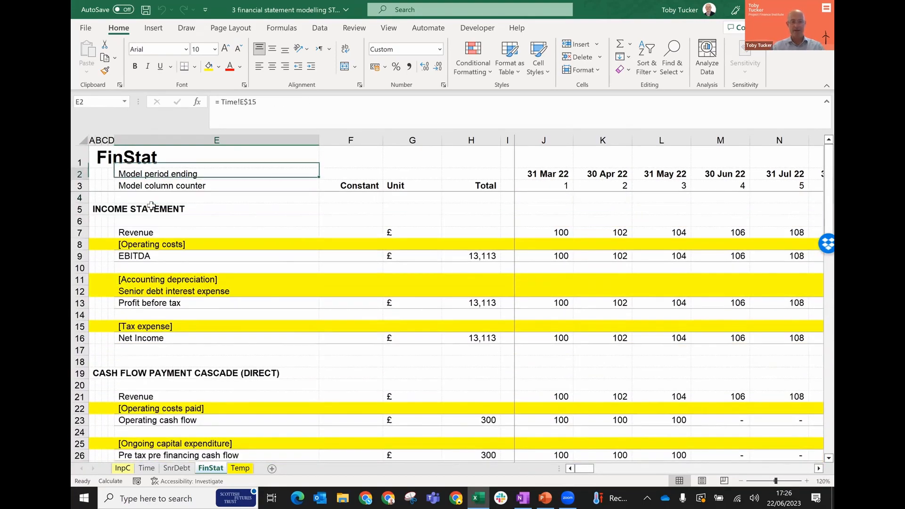
key("Down")
key("Down")
key("Down")
key("Down")
key("Down")
key("Down")
key("Down")
key("Down")
key("Down")
key("Down")
key("Down")
key("Down")
key("Down")
key("Down")
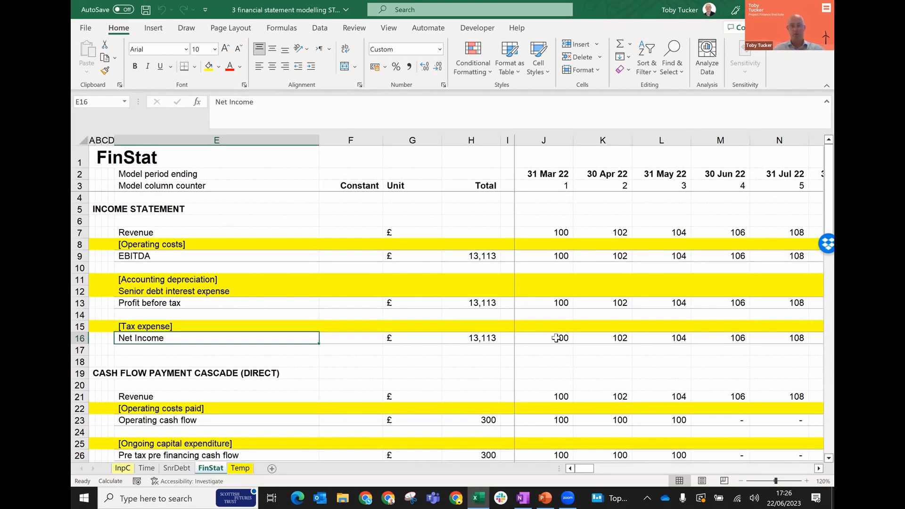
key("ctrl+c")
Step: Link the increases placeholder in E60 of the retained earnings balance account to the copied Net Income label with = E$16
key("Down")
key("Down")
key("Down")
key("Down")
key("Down")
key("Down")
key("Down")
key("Down")
key("Down")
key("Down")
key("Down")
key("Up")
key("Up")
key("Up")
key("Up")
key("Up")
key("Up")
key("Up")
key("Up")
key("Up")
key("Up")
key("Up")
key("Up")
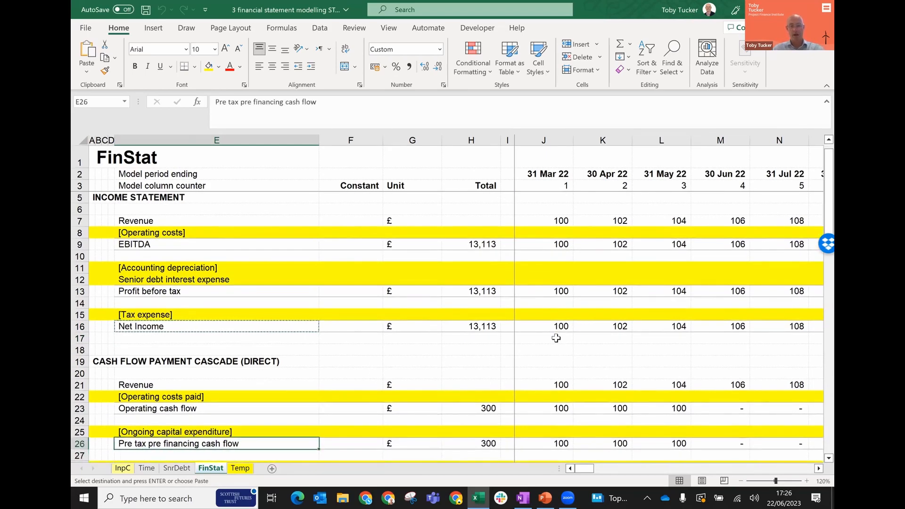
key("Down")
key("Down")
key("Down")
key("Down")
key("Down")
key("Down")
key("Down")
key("Down")
key("Down")
key("Down")
key("Down")
key("Down")
key("Down")
key("Down")
key("Down")
key("Down")
key("Down")
key("Down")
key("Down")
key("Down")
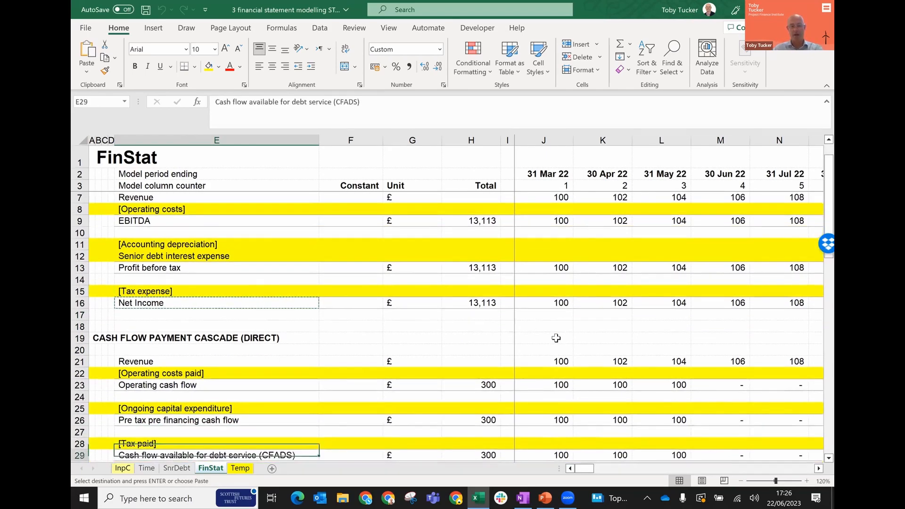
key("Down")
key("Down")
key("Down")
key("Down")
key("Down")
key("Down")
key("Down")
key("Down")
key("Down")
key("Down")
key("Down")
key("Down")
key("Down")
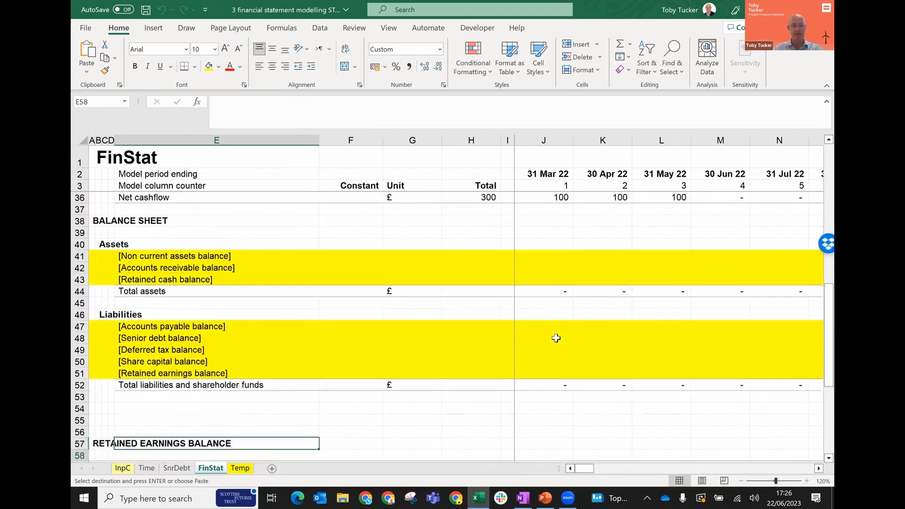
key("Up")
key("Up")
key("Up")
key("Up")
key("Up")
key("Up")
key("Up")
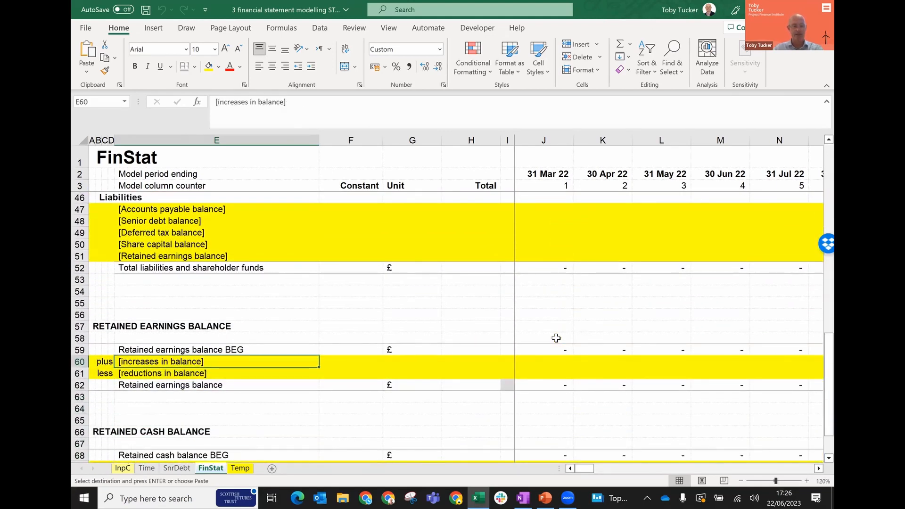
key("Return")
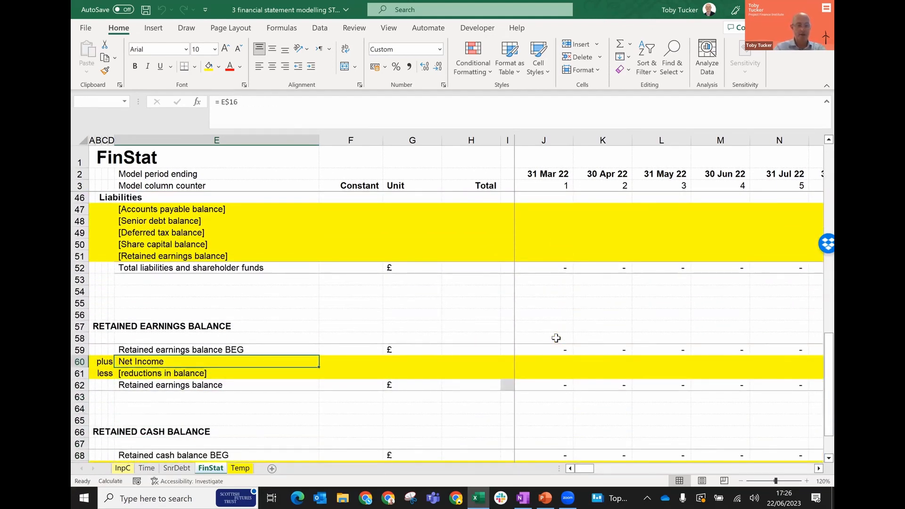
Step: Copy the E60 link across the unit, total and period columns of row 60 and remove the row's yellow fill
key("ctrl+shift+r")
key("shift+space")
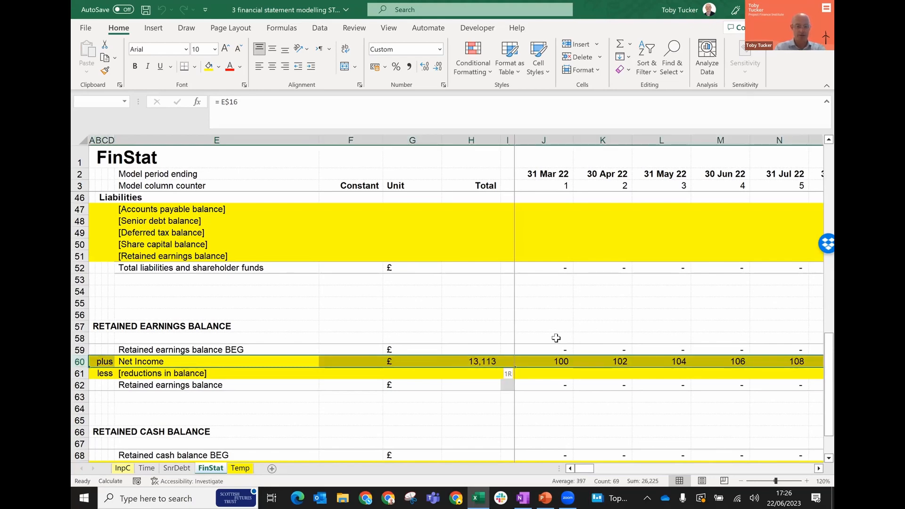
key("alt+h")
key("h")
key("n")
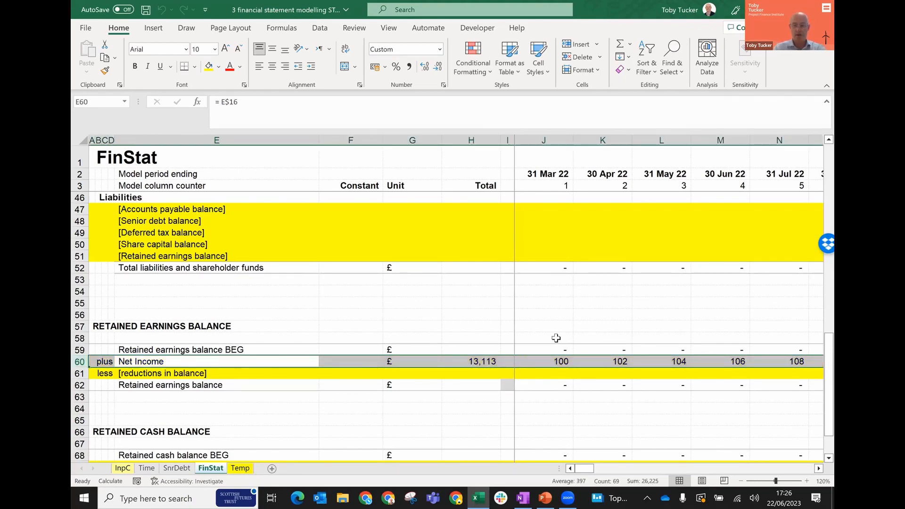
Step: Recalculate the model to update the retained earnings balance account
key("F9")
key("Down")
key("Down")
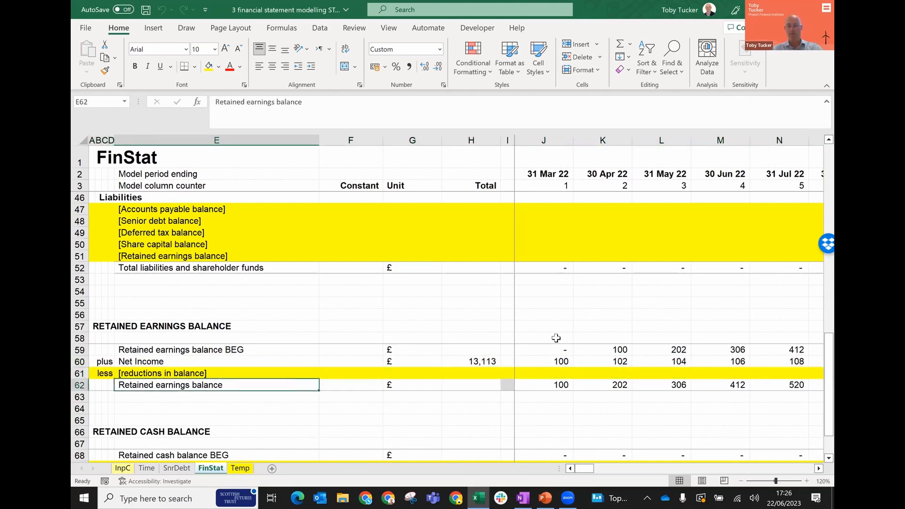
Step: Examine the retained earnings balance formulas and values in row 62 across the first five monthly periods
key("Right")
key("Right")
key("Right")
key("Right")
key("Right")
key("Right")
key("Right")
key("Right")
key("Right")
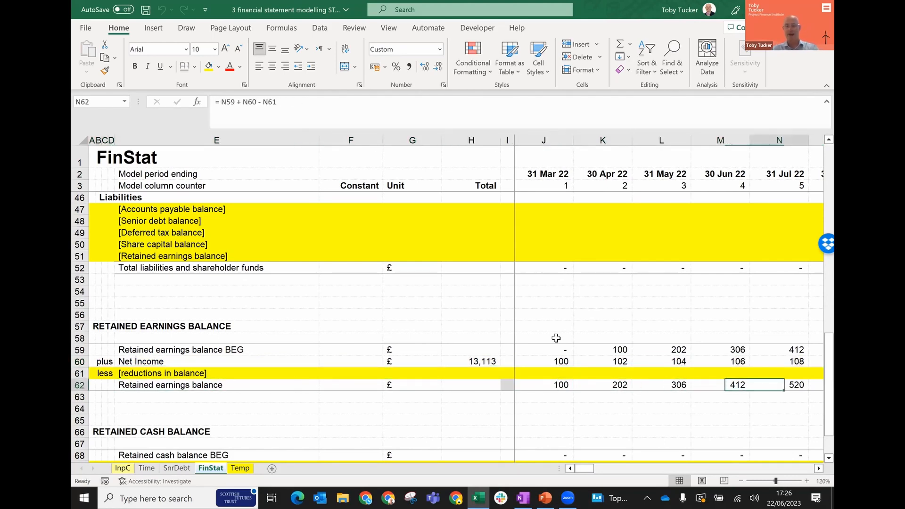
key("Left")
key("Left")
key("Left")
key("Left")
key("Left")
key("Right")
key("Right")
key("Right")
key("Left")
key("Left")
key("Right")
key("Right")
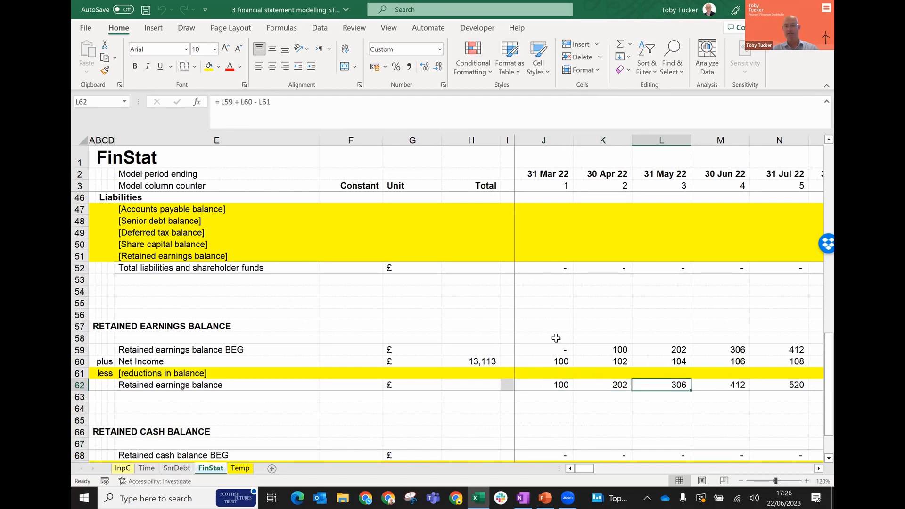
key("Right")
key("Right")
key("Left")
key("Left")
key("Left")
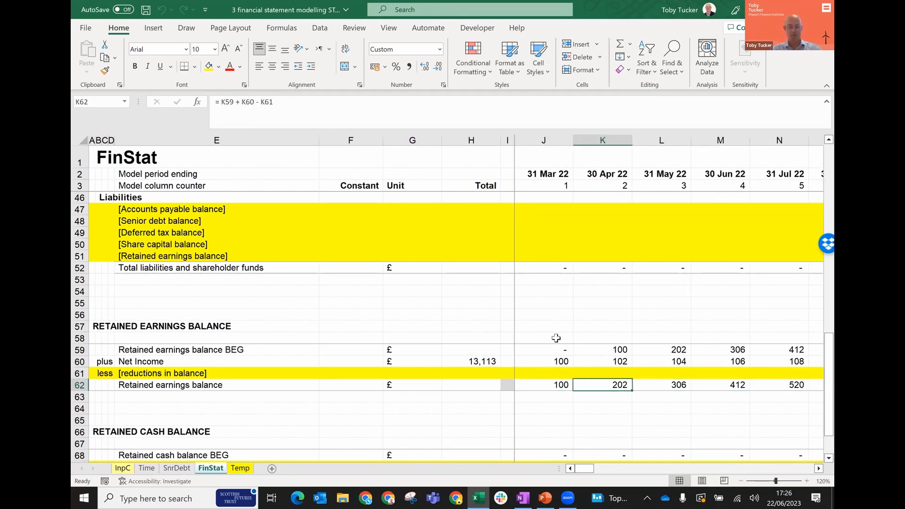
Step: Trace five levels of dependents from the April closing retained earnings balance in K62
key("alt+m")
key("d")
key("alt+m")
key("d")
key("alt+m")
key("d")
key("alt+m")
key("d")
key("alt+m")
key("d")
key("Left")
key("Right")
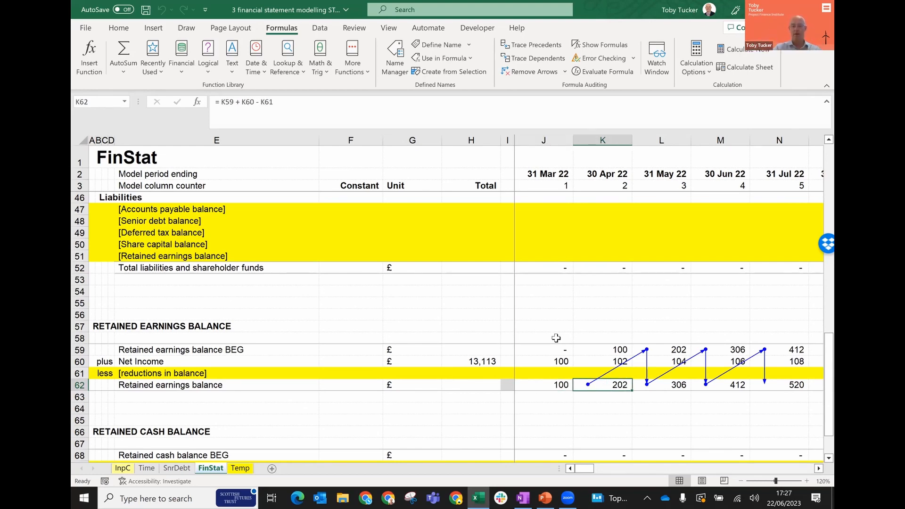
Step: Examine how the March closing balance in J62 feeds April's opening balance, Net Income and closing balance formulas in column K
key("Left")
key("Up")
key("Up")
key("Down")
key("Down")
key("Right")
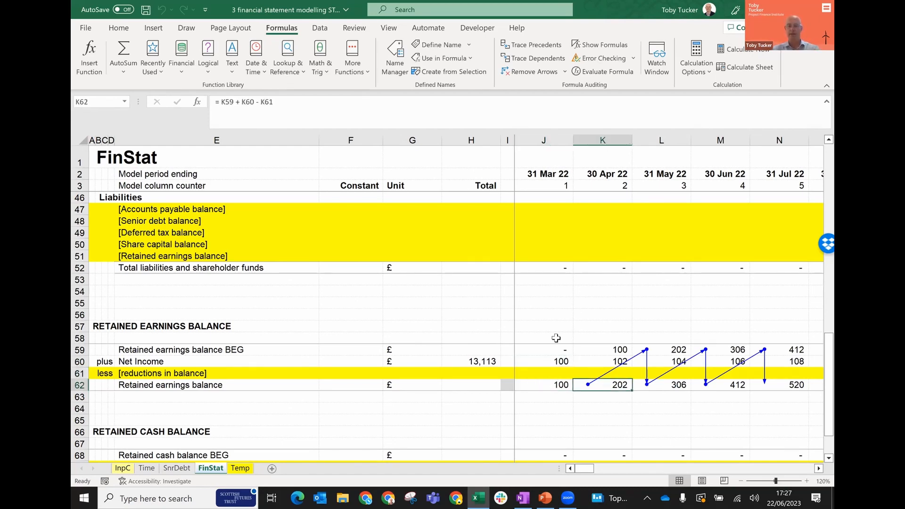
key("Left")
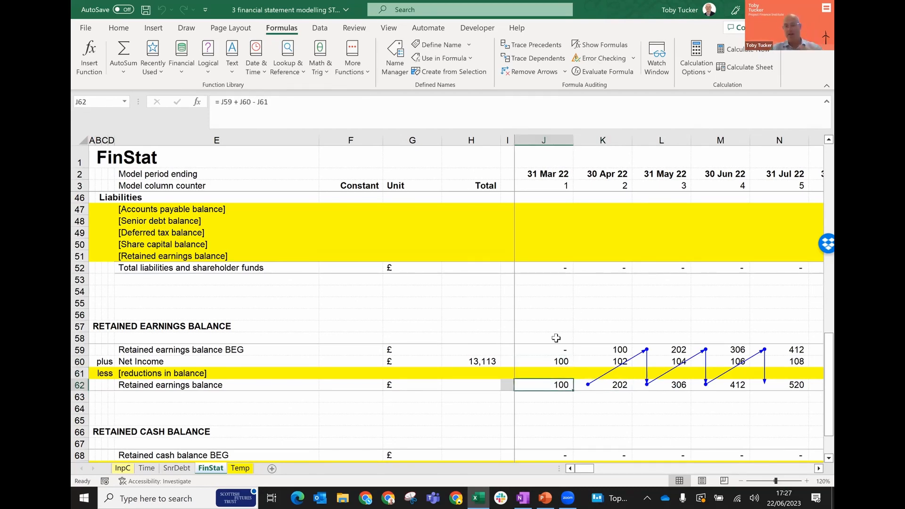
key("Up")
key("Up")
key("Up")
key("Right")
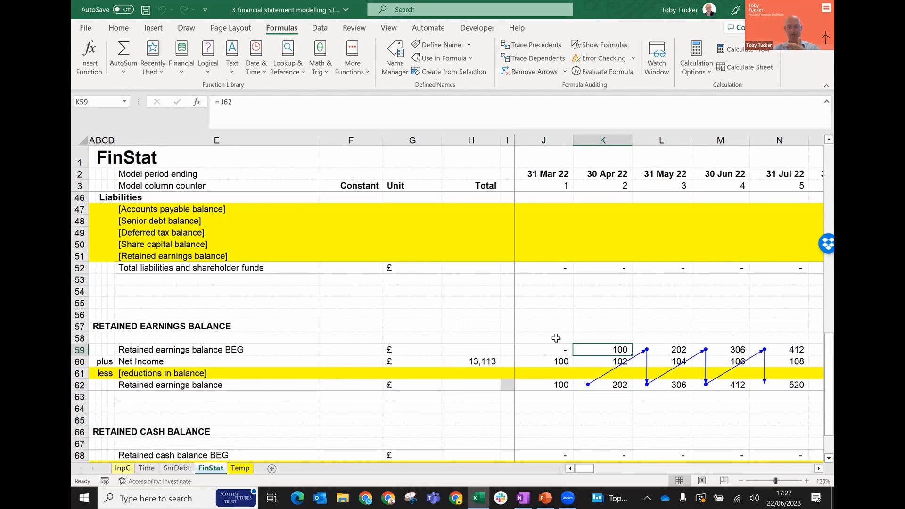
key("Down")
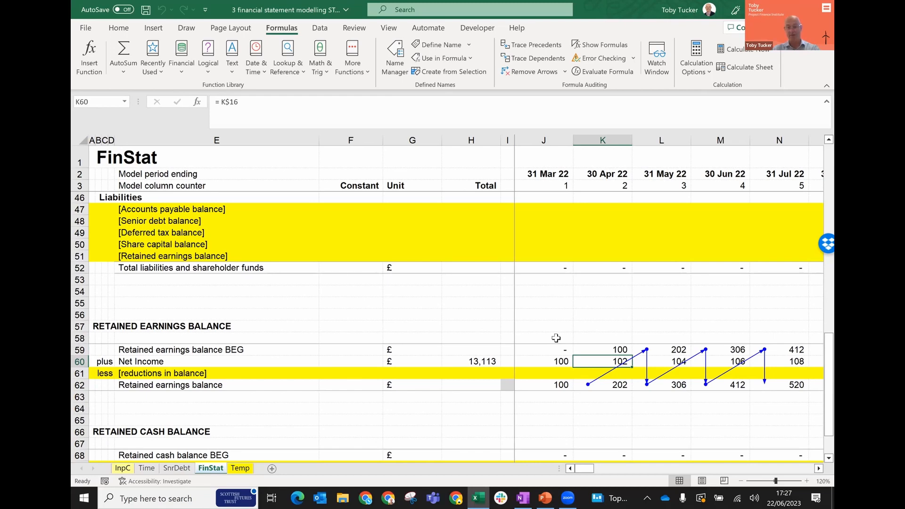
key("Down")
key("Down")
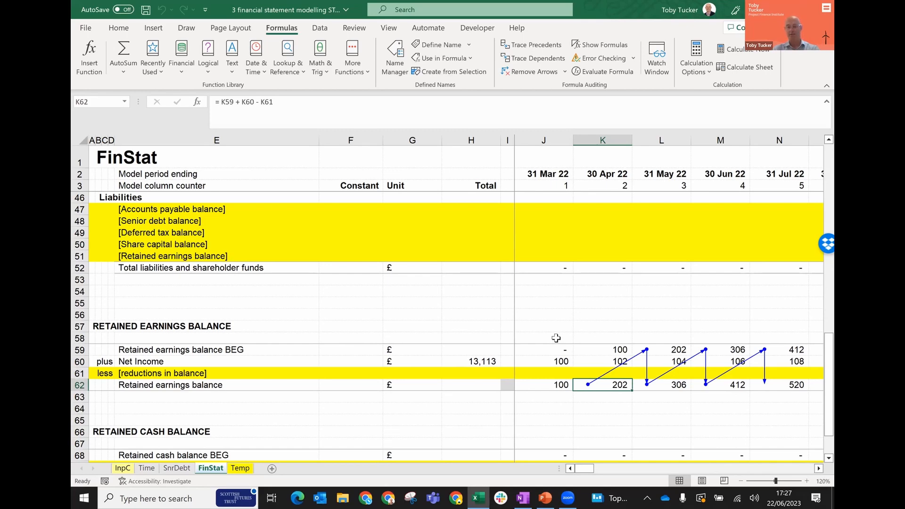
Step: Examine the layout of the retained cash balance account in rows 68 to 71 against the retained earnings balance account above it
key("Down")
key("Down")
key("Down")
key("Down")
key("Down")
key("Up")
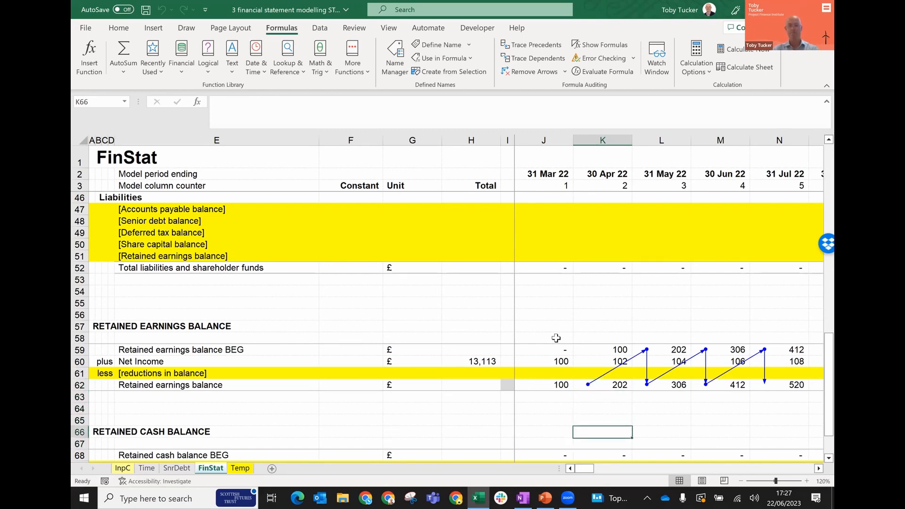
key("Down")
key("Down")
key("Down")
key("Down")
key("Down")
key("Down")
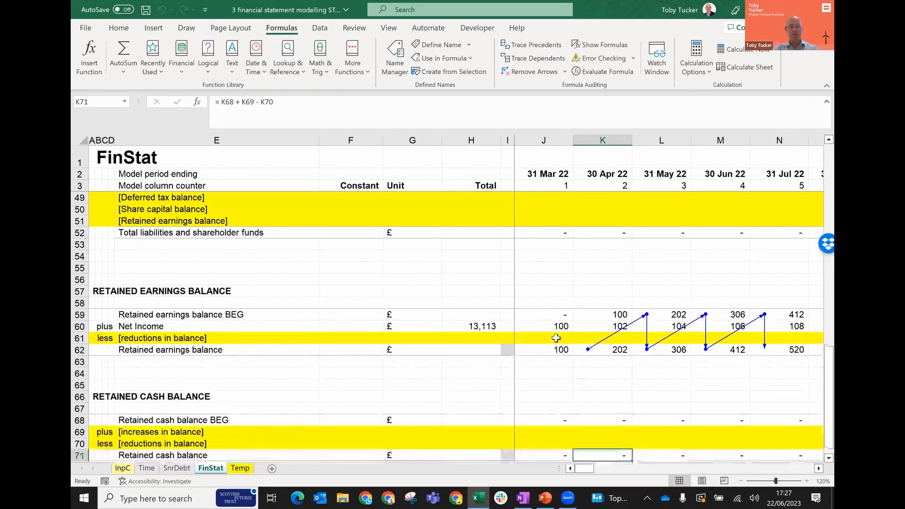
key("Up")
key("Up")
key("Up")
key("Up")
key("Up")
key("Down")
key("Down")
key("Up")
key("Up")
key("Up")
key("Up")
key("Up")
key("Up")
key("Up")
key("Up")
key("Up")
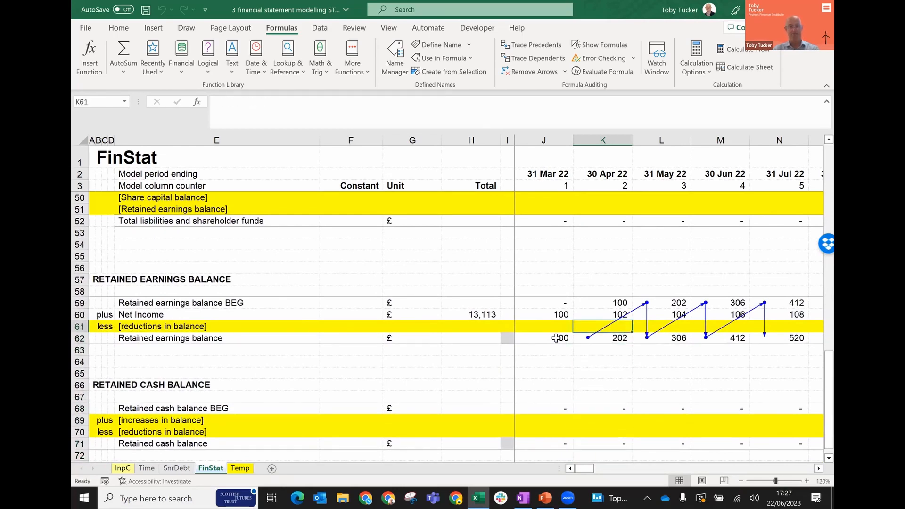
key("Left")
key("Down")
key("Down")
key("Down")
key("Down")
key("Down")
key("Down")
key("Down")
key("Down")
key("Down")
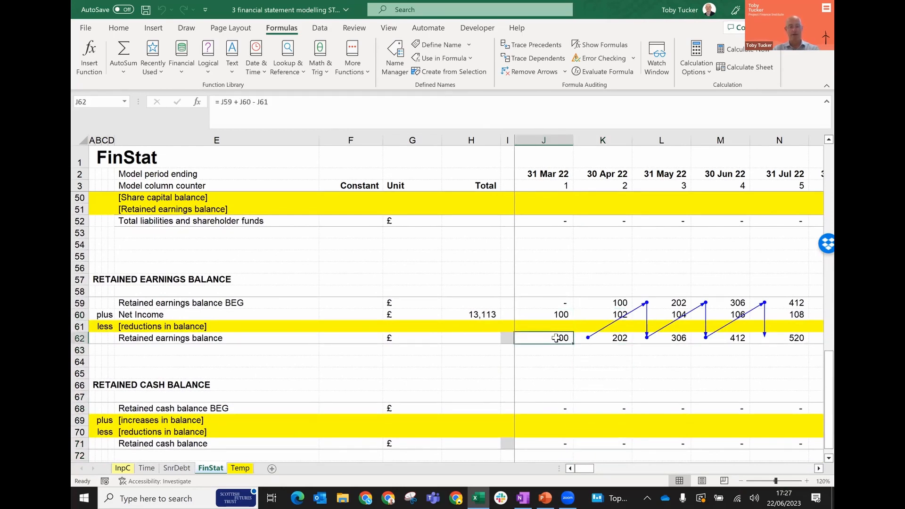
Step: Copy the Net cashflow label in E36 at the end of the cash flow cascade
key("Up")
key("Up")
key("Up")
key("Up")
key("Up")
key("Up")
key("Up")
key("Up")
key("Up")
key("Up")
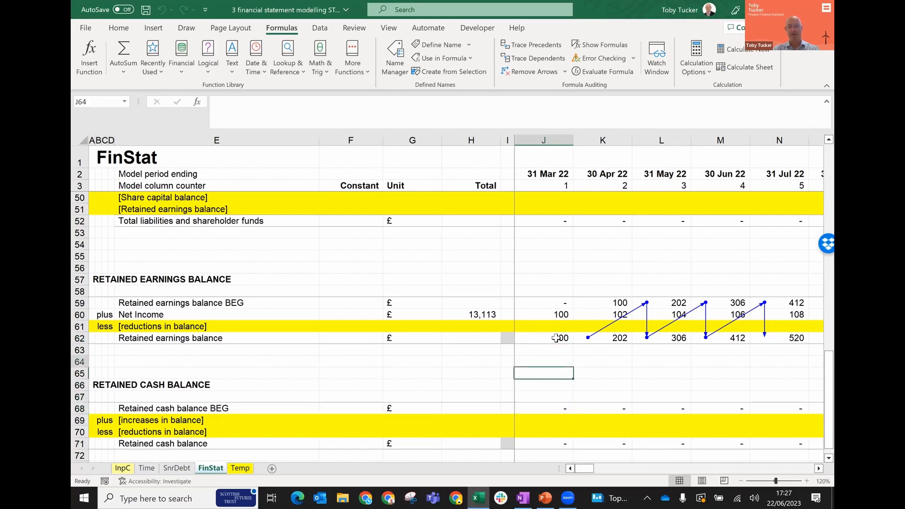
key("Up")
key("Up")
key("Up")
key("Up")
key("Up")
key("Up")
key("Up")
key("Up")
key("Up")
key("Up")
key("Up")
key("Up")
key("Up")
key("Up")
key("Up")
key("Up")
key("Up")
key("Up")
key("Up")
key("Up")
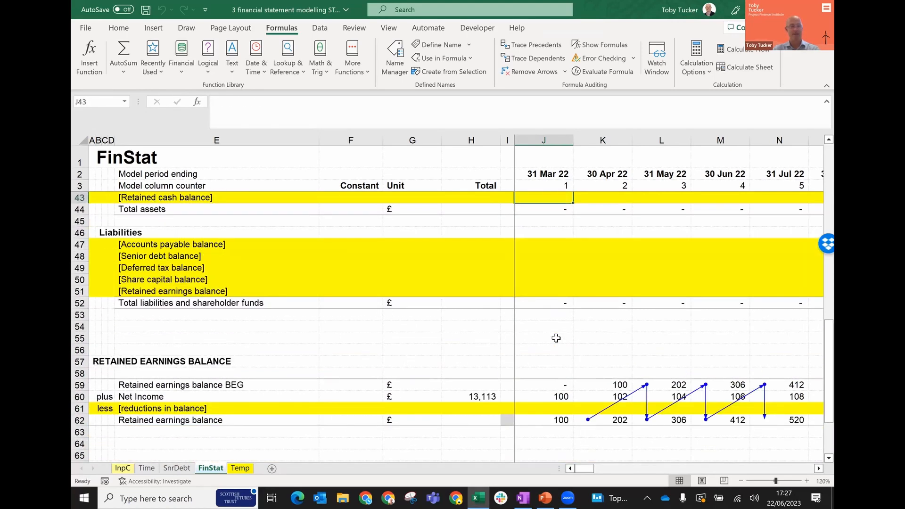
key("Up")
key("Up")
key("Up")
key("Up")
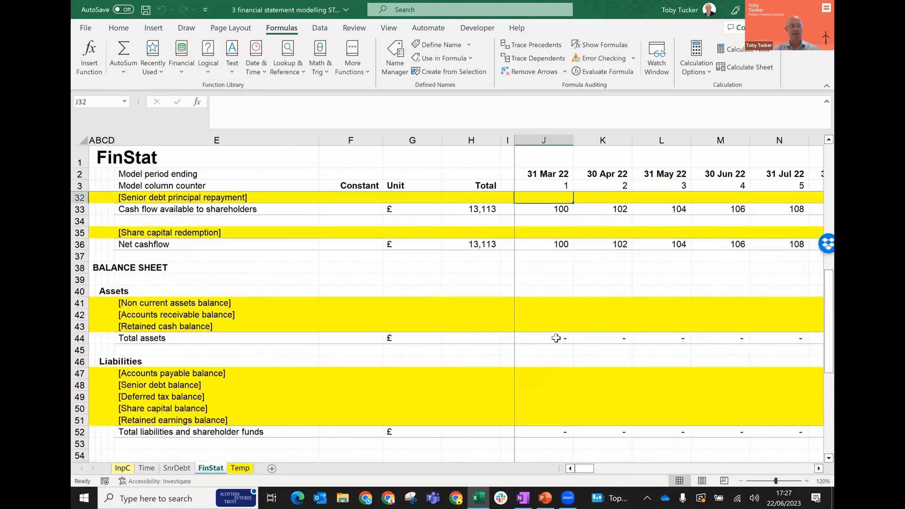
key("Up")
key("Up")
key("Up")
key("Up")
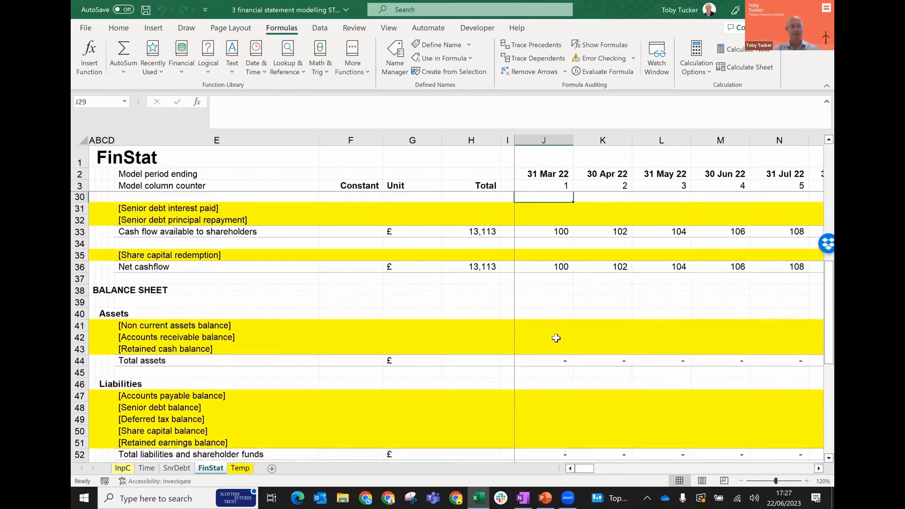
key("Down")
key("Down")
key("Down")
key("Down")
key("Down")
key("Down")
key("Down")
key("Down")
key("Down")
key("Up")
key("Left")
key("Left")
key("Left")
key("Left")
key("Left")
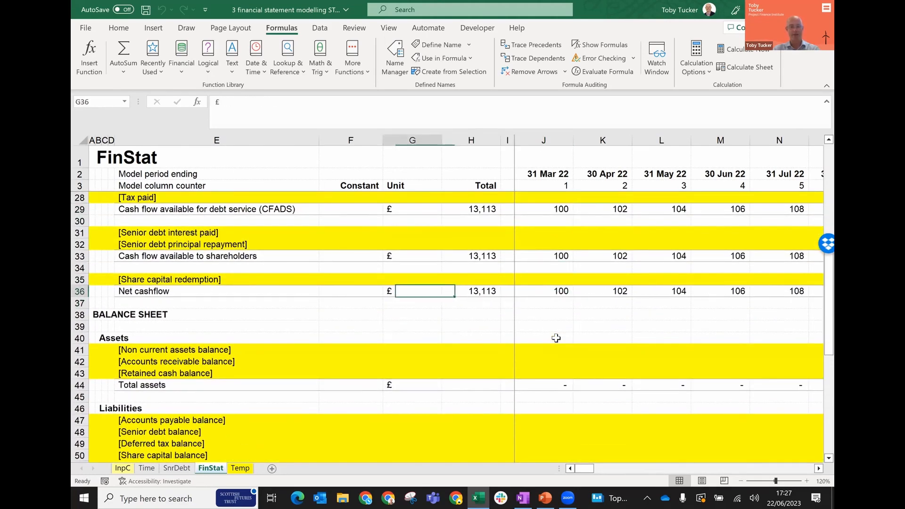
key("ctrl+c")
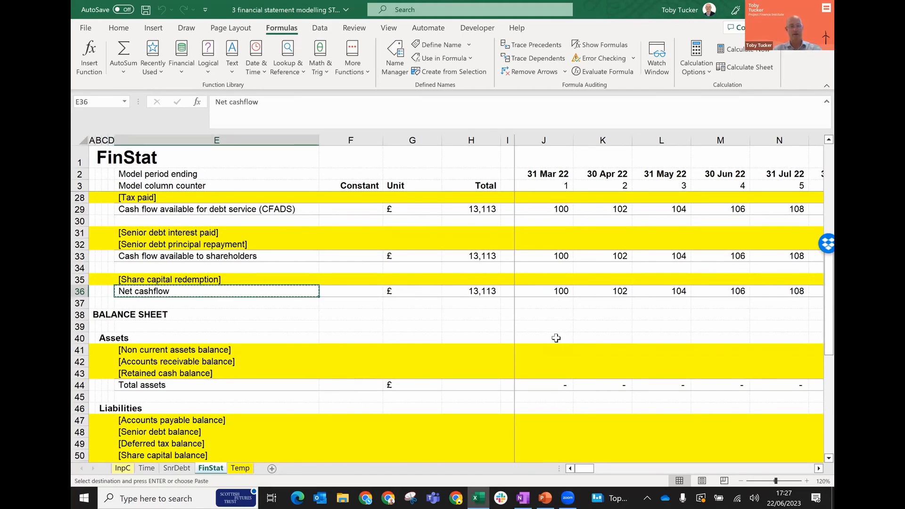
Step: Paste the Net cashflow link over the increases placeholder in row 69 of the retained cash balance account
key("Down")
key("Down")
key("Down")
key("Down")
key("Down")
key("Down")
key("Down")
key("Down")
key("Down")
key("Down")
key("Down")
key("Down")
key("Down")
key("Down")
key("Down")
key("Down")
key("Down")
key("Down")
key("Down")
key("Down")
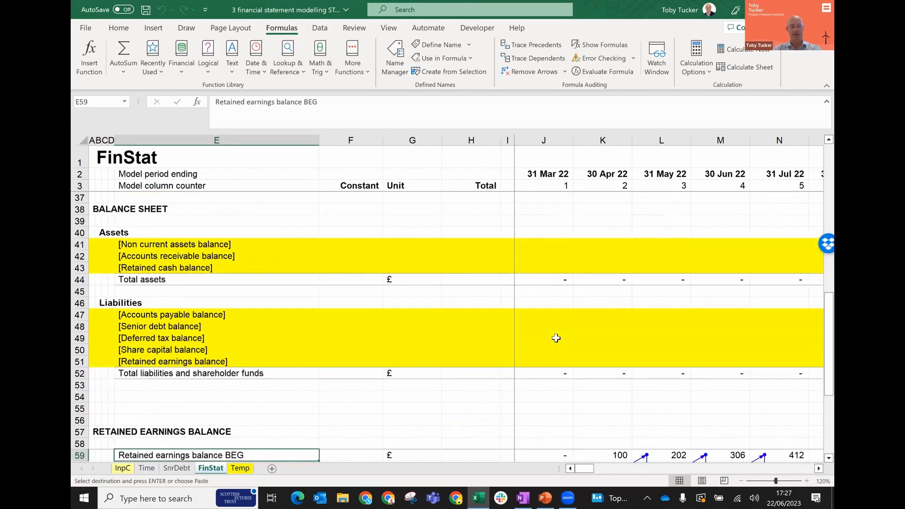
key("Down")
key("Down")
key("Down")
key("Down")
key("Down")
key("Down")
key("Down")
key("Down")
key("Down")
key("Down")
key("Down")
key("Down")
key("Down")
key("Down")
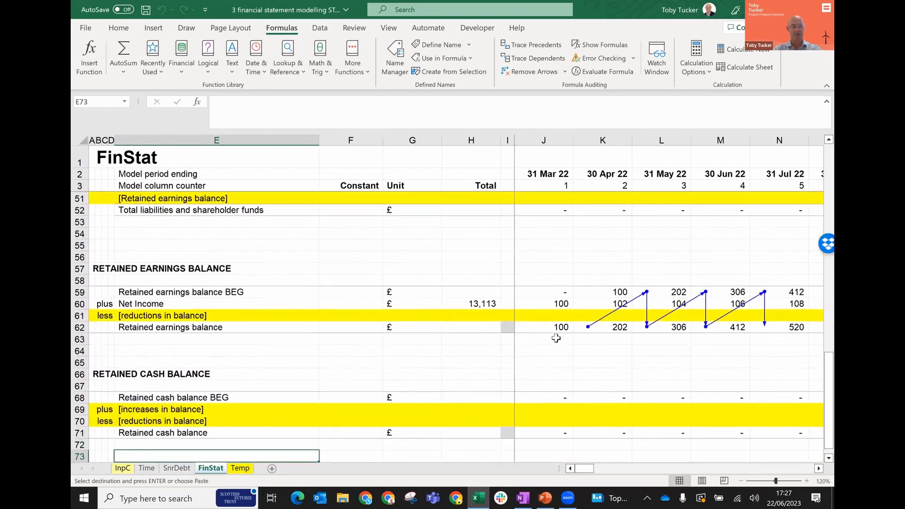
key("Down")
key("Up")
key("Up")
key("Up")
key("Up")
key("Up")
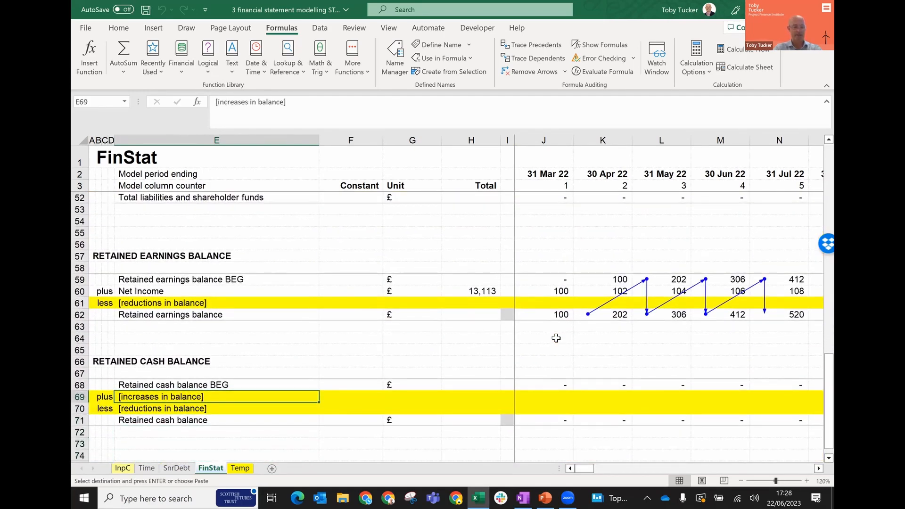
key("Return")
Step: Remove the yellow placeholder fill from the Net cashflow row 69
key("shift+space")
key("alt+h")
key("h")
key("n")
Step: Check the monthly Net cashflow links in row 69 from March onwards and recalculate the workbook
key("Right")
key("Right")
key("Right")
key("Right")
key("Right")
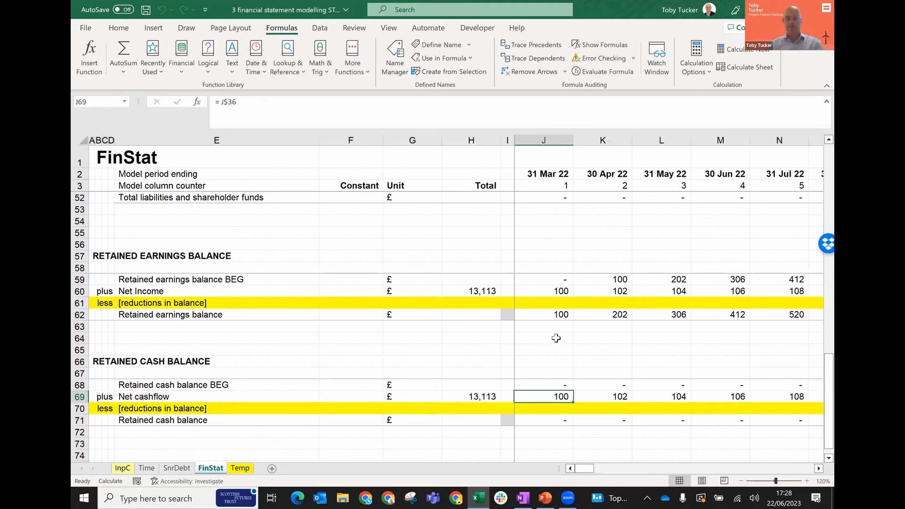
key("Right")
key("Right")
key("Right")
key("Right")
key("Left")
key("Left")
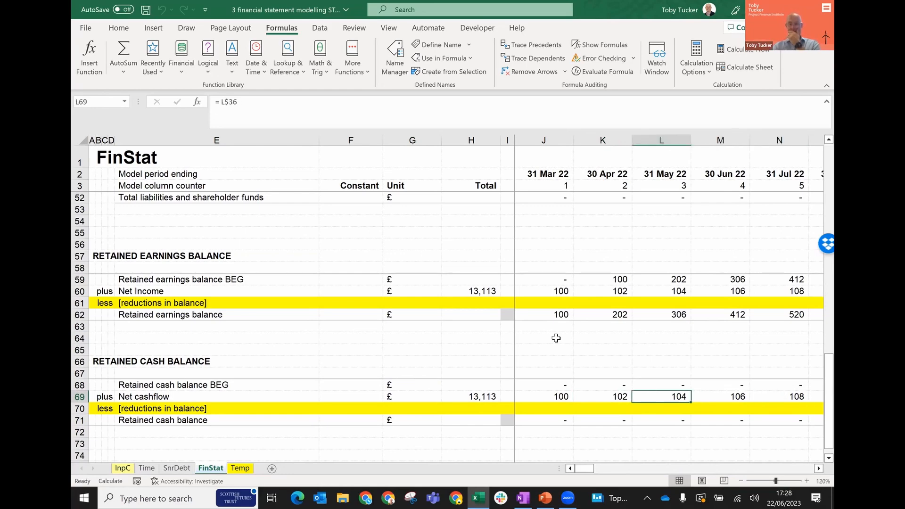
key("Left")
key("Left")
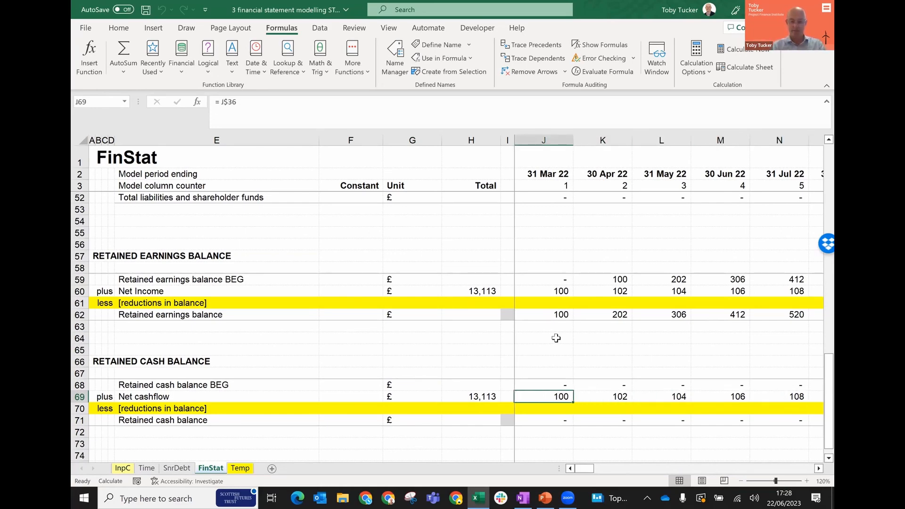
key("F9")
Step: Examine the closing retained cash balance in row 71 and the formula behind its March figure in J71
key("Down")
key("Down")
key("Left")
key("Left")
key("Left")
key("Left")
key("Left")
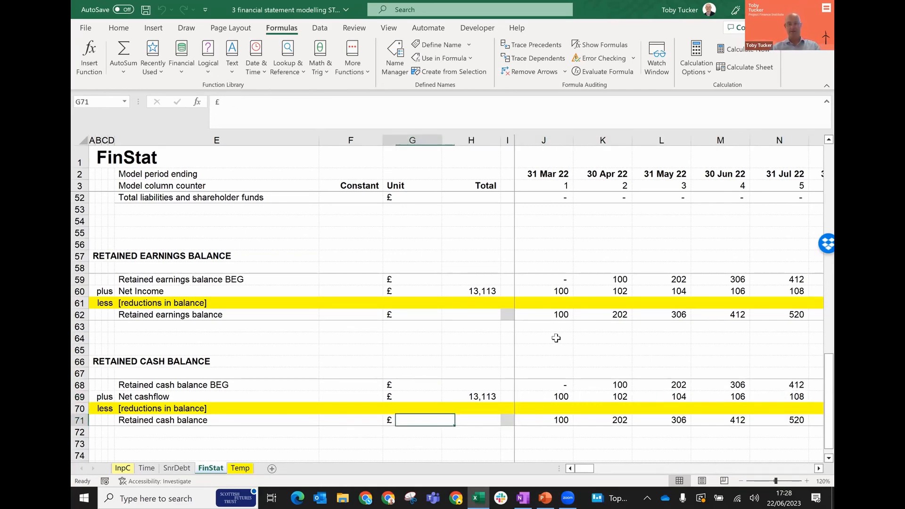
key("Right")
key("Right")
key("Right")
key("Right")
key("Right")
key("Right")
key("Right")
key("Right")
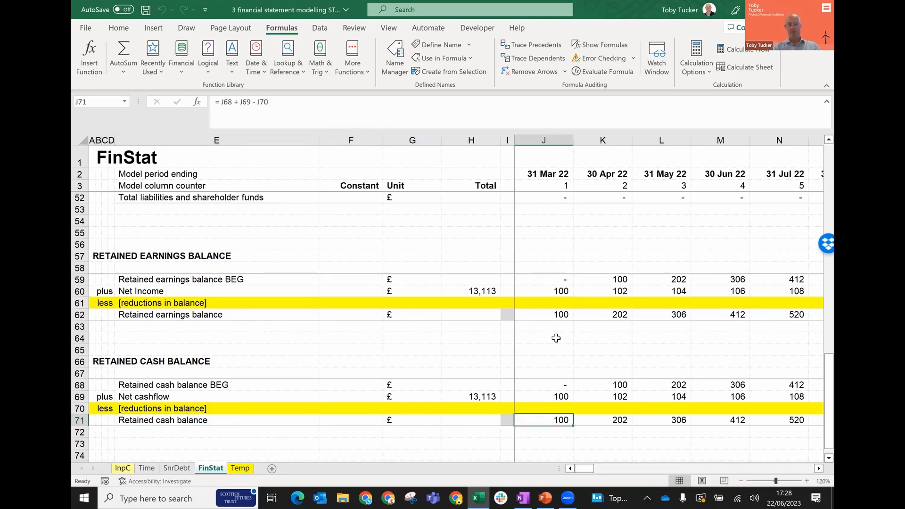
key("Left")
key("Left")
key("Left")
key("Left")
key("Left")
key("Left")
key("Left")
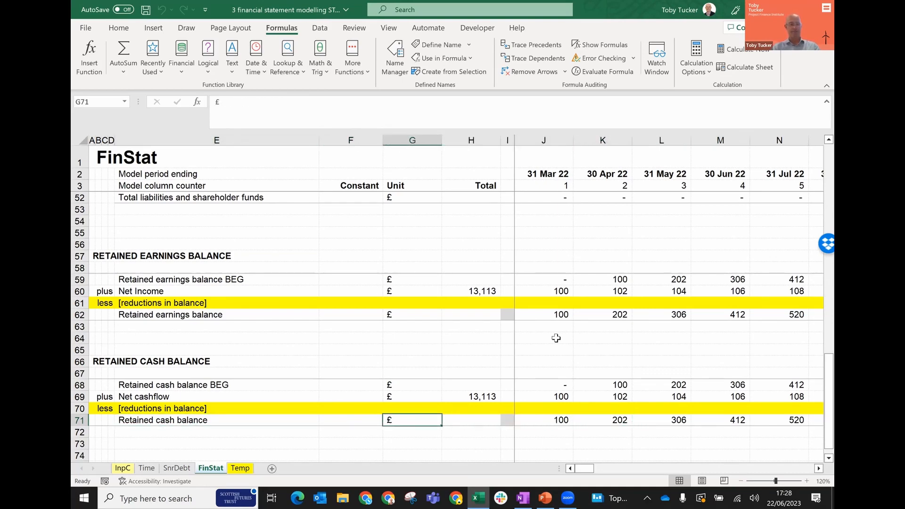
Step: Compare the closing retained earnings balance in row 62 with the closing retained cash balance in row 71
key("Up")
key("Up")
key("Up")
key("Up")
key("Up")
key("Up")
key("Up")
key("Up")
key("Up")
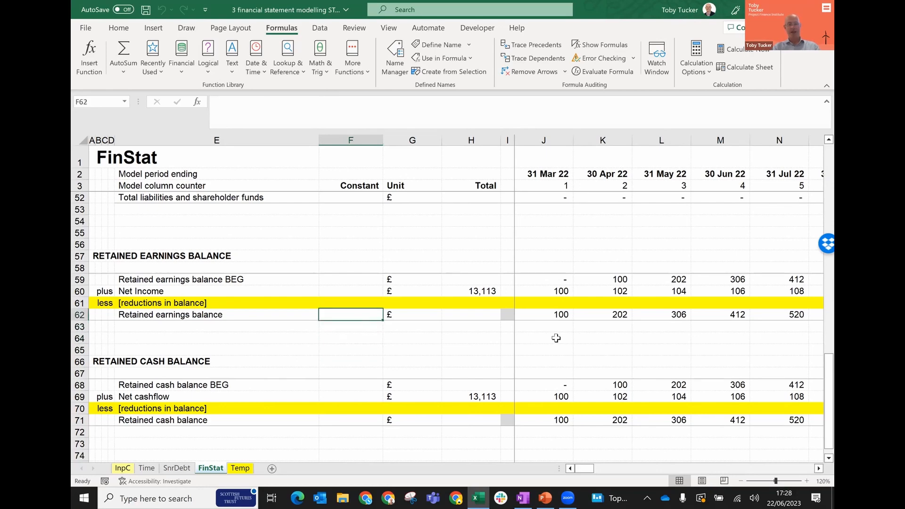
key("Left")
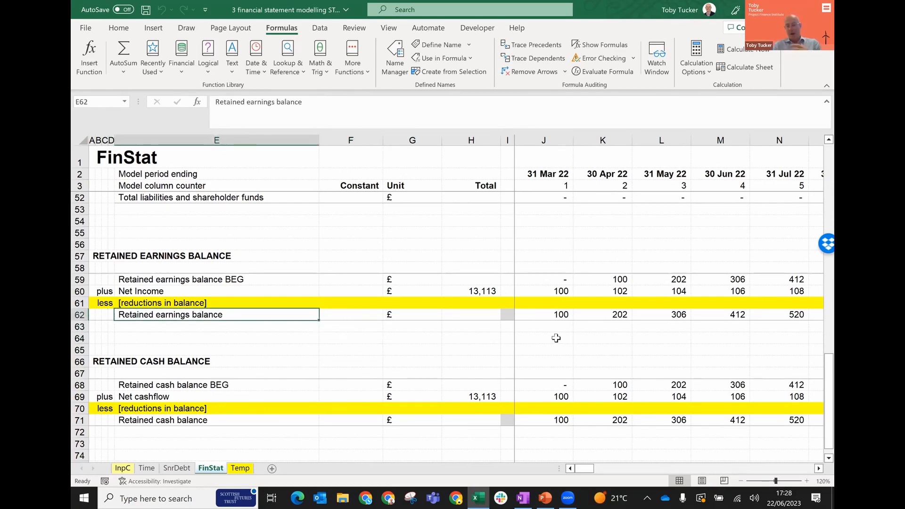
Step: Examine the balance sheet's asset and liability placeholders for the retained cash balance and retained earnings balance
key("Up")
key("Up")
key("Up")
key("Up")
key("Up")
key("Up")
key("Up")
key("Up")
key("Up")
key("Up")
key("Up")
key("Up")
key("Up")
key("Up")
key("Up")
key("Up")
key("Up")
key("Up")
key("Up")
key("Up")
key("Down")
key("Down")
key("Down")
key("Down")
key("Down")
key("Down")
key("Down")
key("Down")
key("Down")
key("Down")
key("Up")
key("Up")
key("Up")
key("Up")
key("Up")
key("Up")
key("Up")
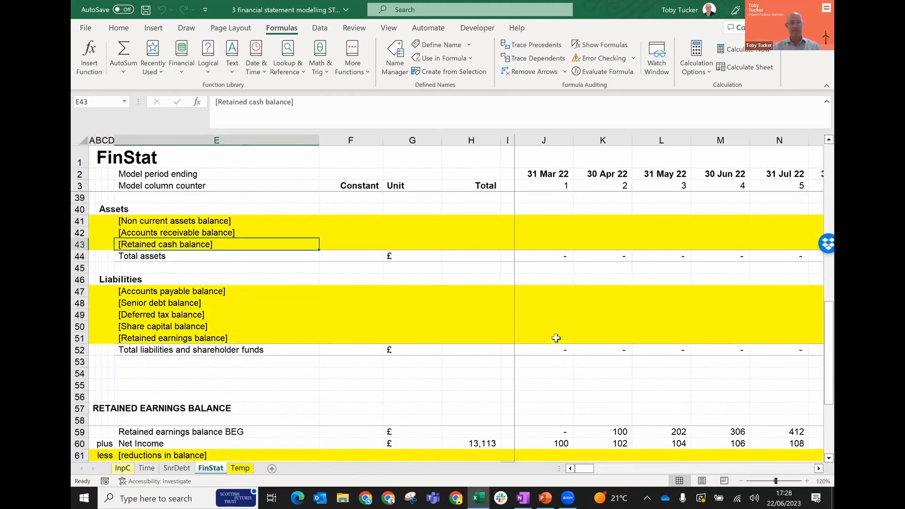
Step: Link the Retained cash balance placeholder label in E43 to the closing retained cash balance line with the row-anchored formula =E$71
type("=")
key("Down")
key("Down")
key("Down")
key("Down")
key("Down")
key("Down")
key("Down")
key("Down")
key("Down")
key("Down")
key("Down")
key("Down")
key("Down")
key("Down")
key("Down")
key("Down")
key("Down")
key("Down")
key("Down")
key("Down")
key("Down")
key("Down")
key("Down")
key("Down")
key("Down")
key("Down")
key("Down")
key("Down")
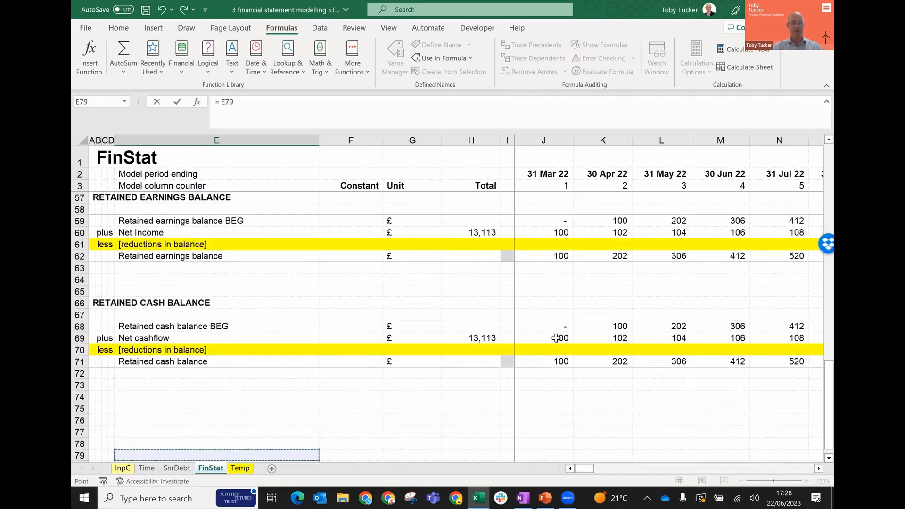
key("Up")
key("Up")
key("Up")
key("Up")
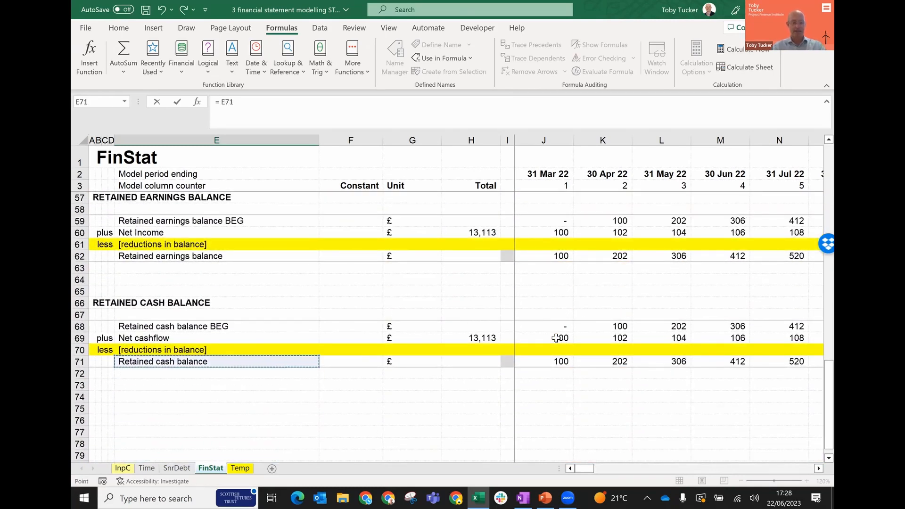
key("F4")
key("F4")
key("ctrl+Return")
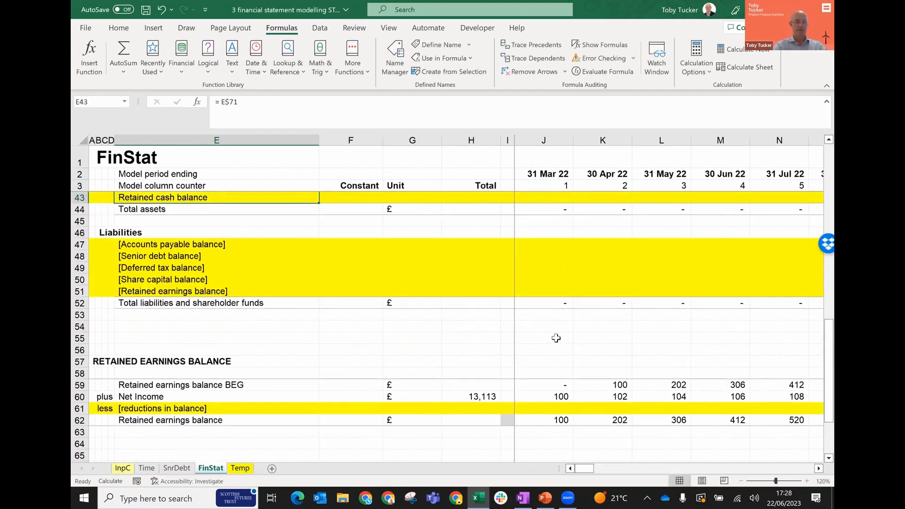
Step: Copy the E43 link across the whole of row 43 and remove the row's yellow placeholder fill
key("ctrl+shift+Right")
key("ctrl+r")
key("shift+space")
key("alt+h")
key("h")
key("n")
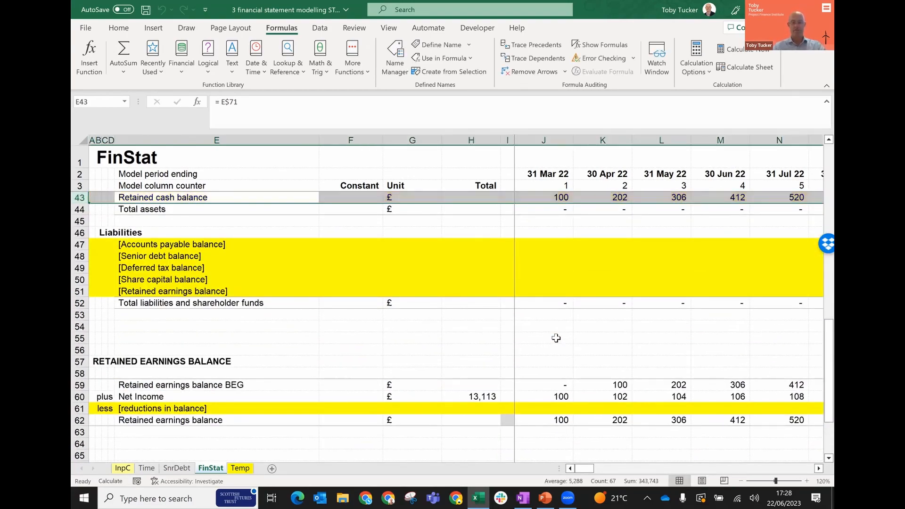
Step: Recalculate the workbook to update the Total assets line of the balance sheet
key("Up")
key("Up")
key("Up")
key("Up")
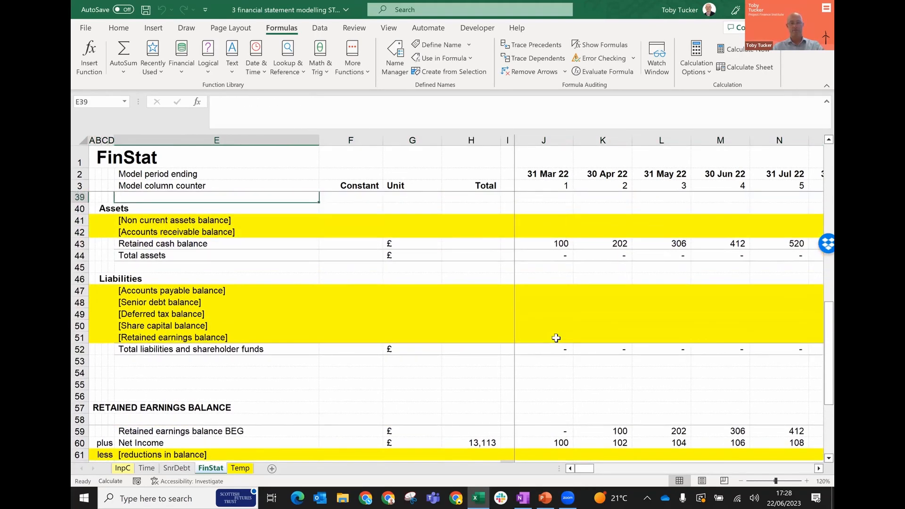
key("Down")
key("F9")
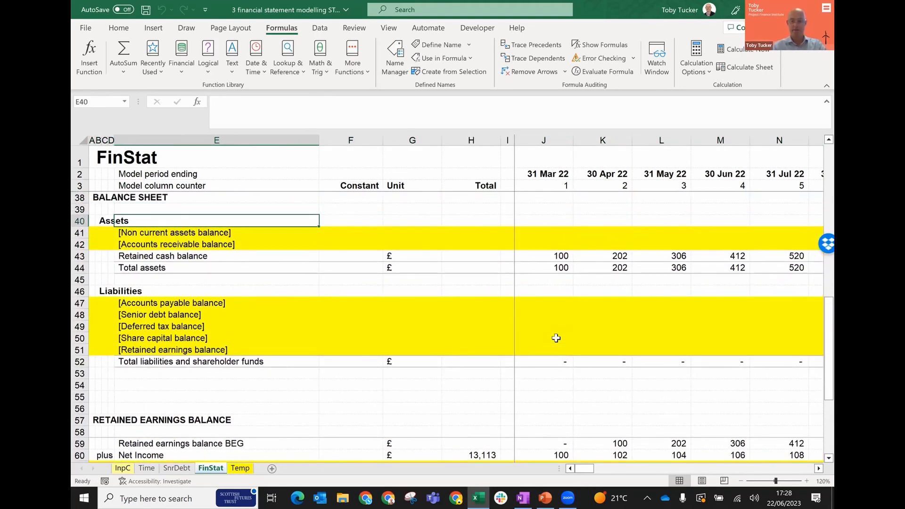
Step: Examine the Total assets line in row 44 and the SUM formulas behind its monthly figures
key("Down")
key("Down")
key("Down")
key("Down")
key("Right")
key("Right")
key("Right")
key("Right")
key("Right")
key("Right")
key("Right")
key("Right")
key("Right")
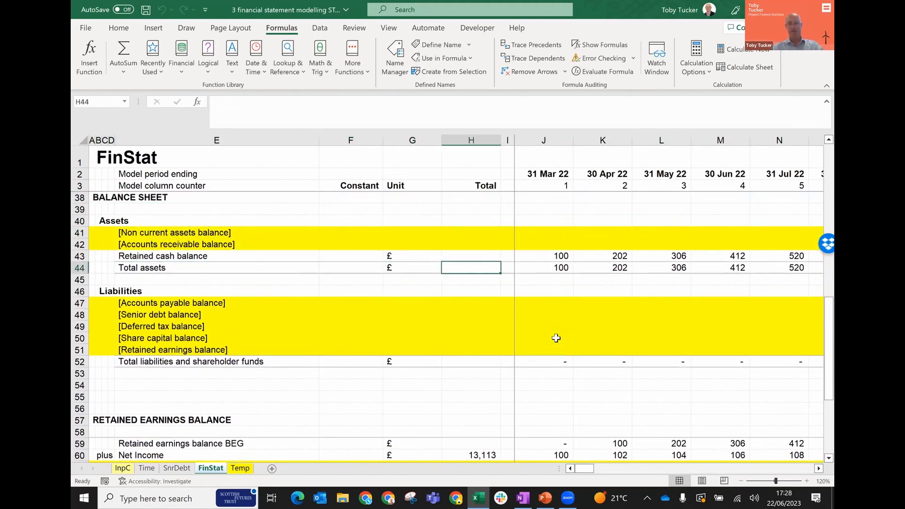
key("Right")
key("Left")
key("Left")
key("Left")
key("Left")
key("Left")
key("Left")
key("Left")
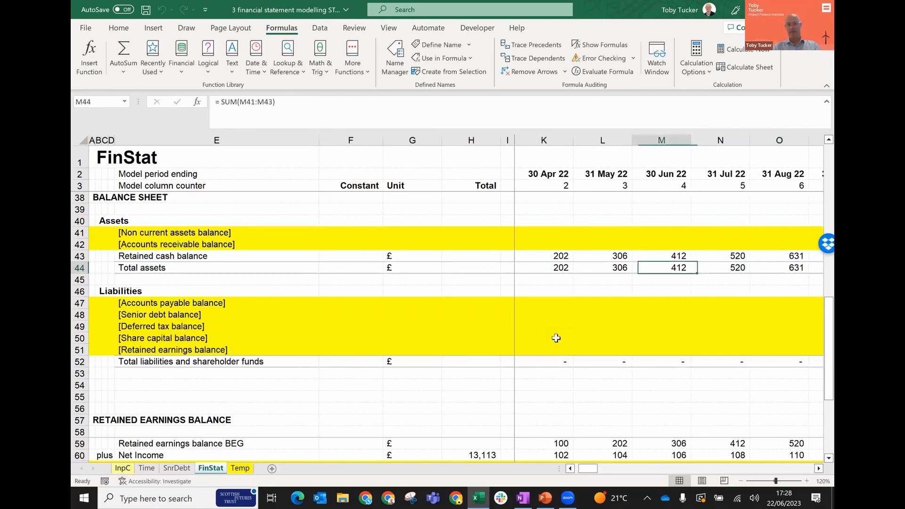
key("Left")
key("Right")
key("Right")
key("Right")
key("Left")
key("Left")
key("Left")
key("Left")
key("Left")
key("Left")
key("Right")
key("Right")
key("Right")
key("Right")
key("Right")
key("Right")
key("Right")
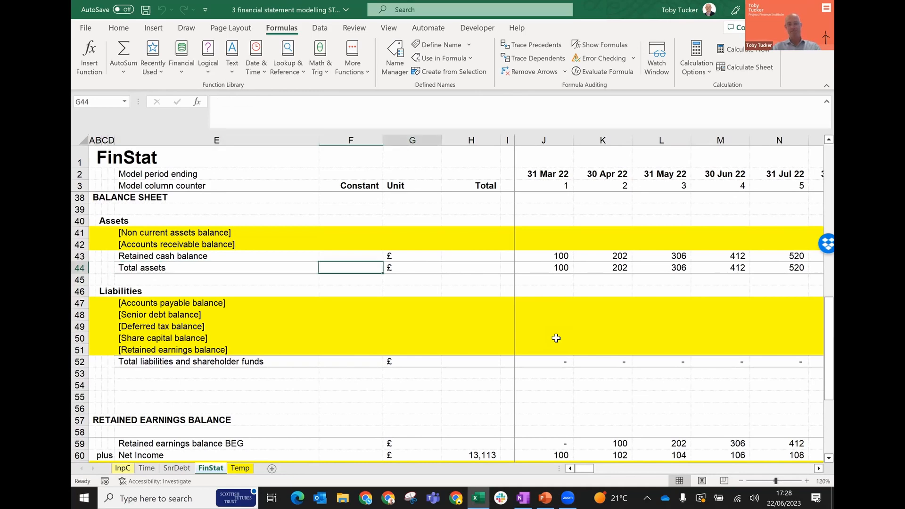
Step: Compare the liabilities placeholders and their total in row 52 with the closing retained earnings and retained cash balances below
key("Left")
key("Down")
key("Down")
key("Down")
key("Down")
key("Down")
key("Down")
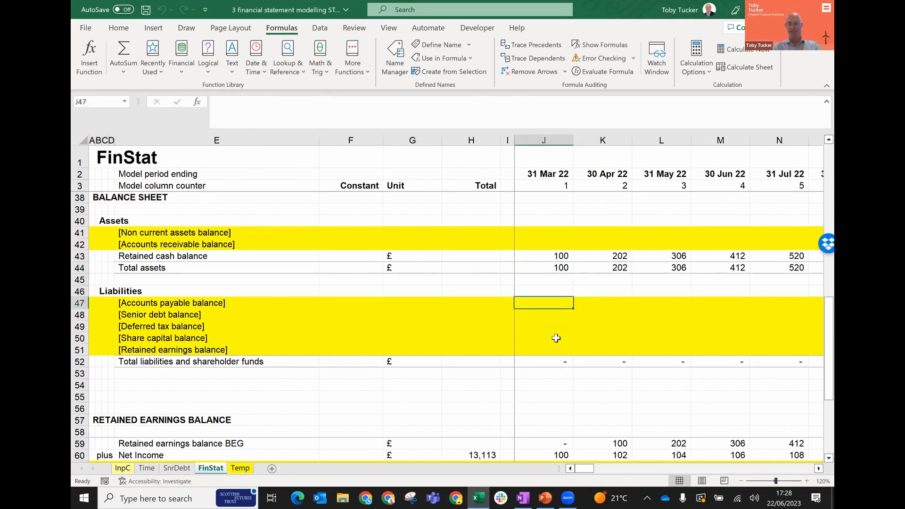
key("Down")
key("Down")
key("Down")
key("Down")
key("Down")
key("Down")
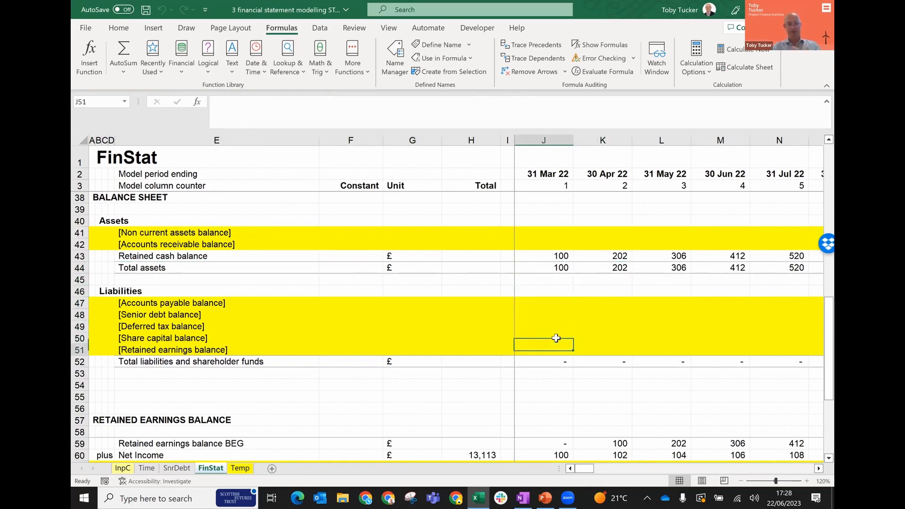
key("Down")
key("Down")
key("Down")
key("Down")
key("Down")
key("Down")
key("Down")
key("Down")
key("Down")
key("Down")
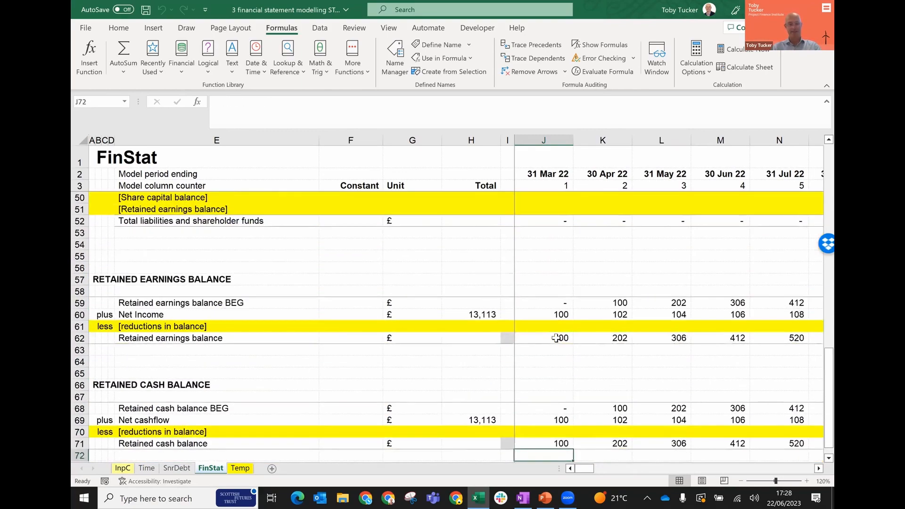
key("Up")
key("Up")
key("Up")
key("Up")
key("Up")
key("Up")
key("Up")
key("Up")
key("Up")
key("Up")
key("Up")
key("Up")
key("Up")
key("Up")
key("Up")
key("Up")
key("Up")
key("Up")
key("Up")
key("Up")
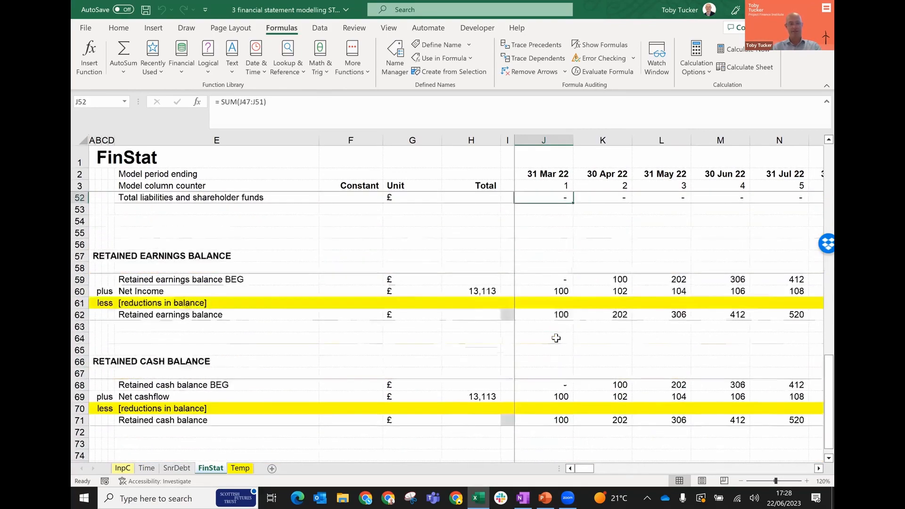
Step: Link the retained earnings placeholder label in E51 to the closing retained earnings balance with the formula = E$62
key("Down")
key("Down")
key("Down")
key("Down")
key("Down")
key("Down")
key("Down")
key("Left")
key("Left")
key("Left")
key("Left")
key("Left")
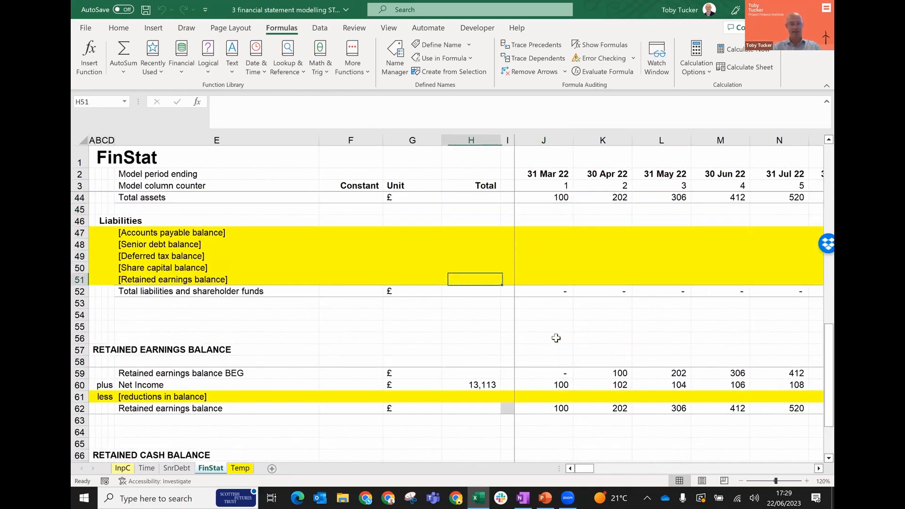
type("=")
key("Down")
key("Down")
key("Down")
key("Down")
key("Down")
key("Down")
key("Down")
key("Down")
key("Down")
key("Down")
key("Down")
key("Down")
key("Down")
key("Down")
key("Down")
key("Down")
key("Down")
key("Down")
key("Down")
key("Down")
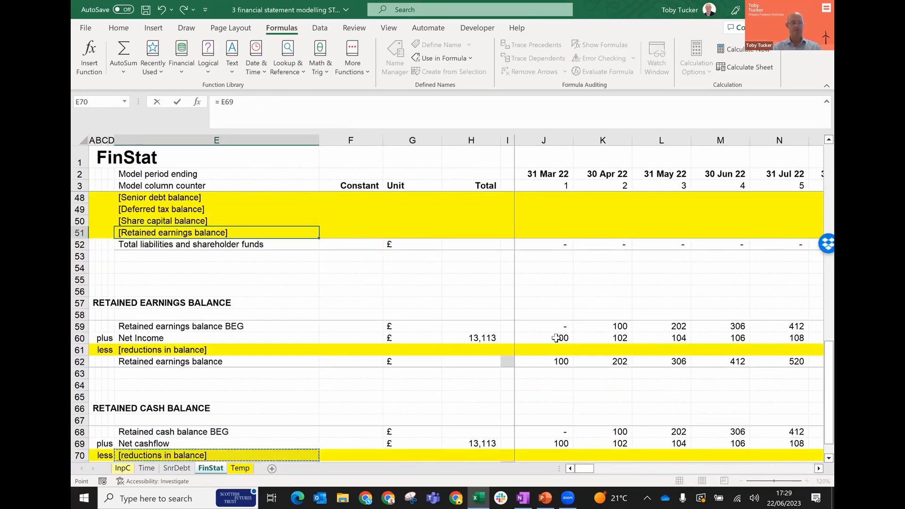
key("Up")
key("Up")
key("Up")
key("Up")
key("Up")
key("Up")
key("Up")
key("Up")
key("Up")
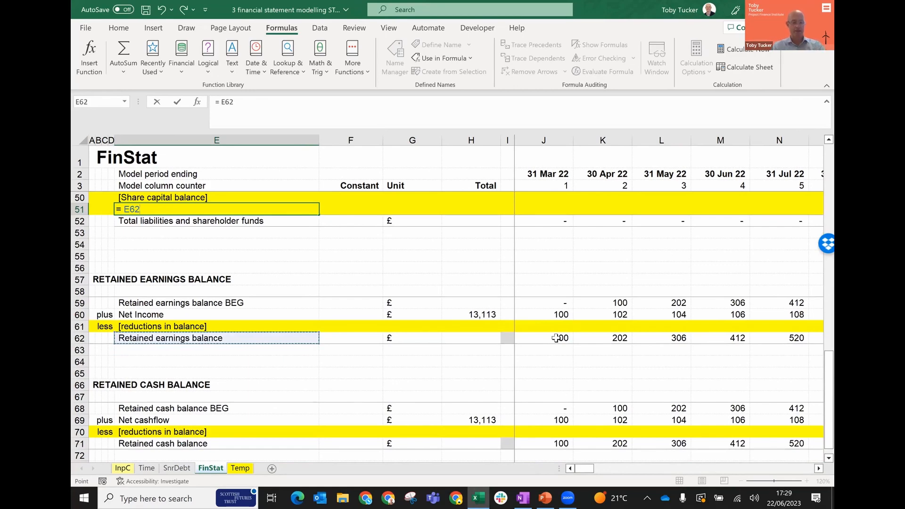
key("F4")
key("F4")
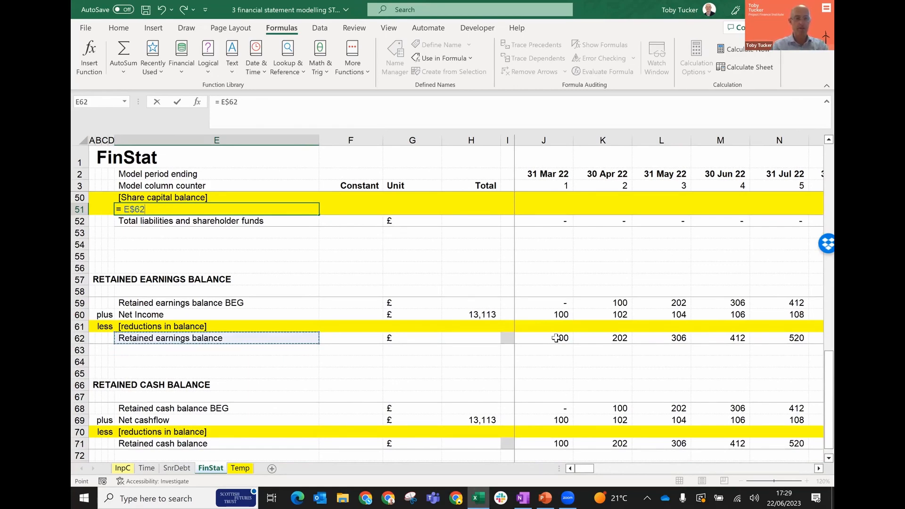
key("ctrl+Return")
Step: Copy the E51 link across the rest of row 51 and remove the yellow placeholder fill from those cells
key("ctrl+shift+Right")
key("ctrl+r")
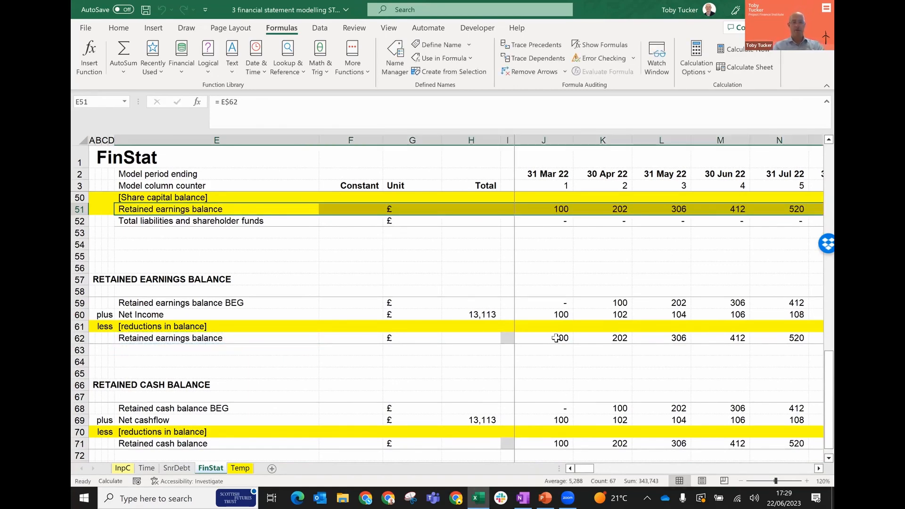
key("alt+h")
key("h")
key("n")
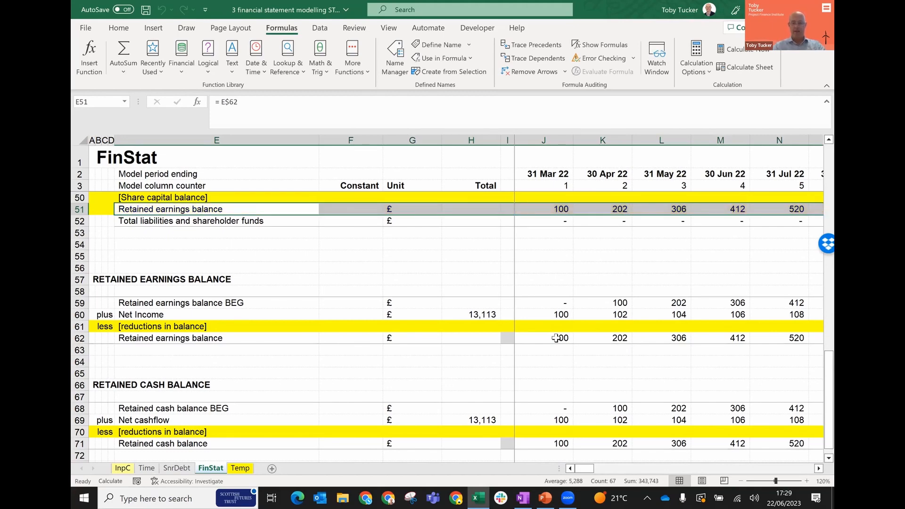
Step: Recalculate the workbook and compare the Total assets line with Total liabilities and shareholder funds
key("F9")
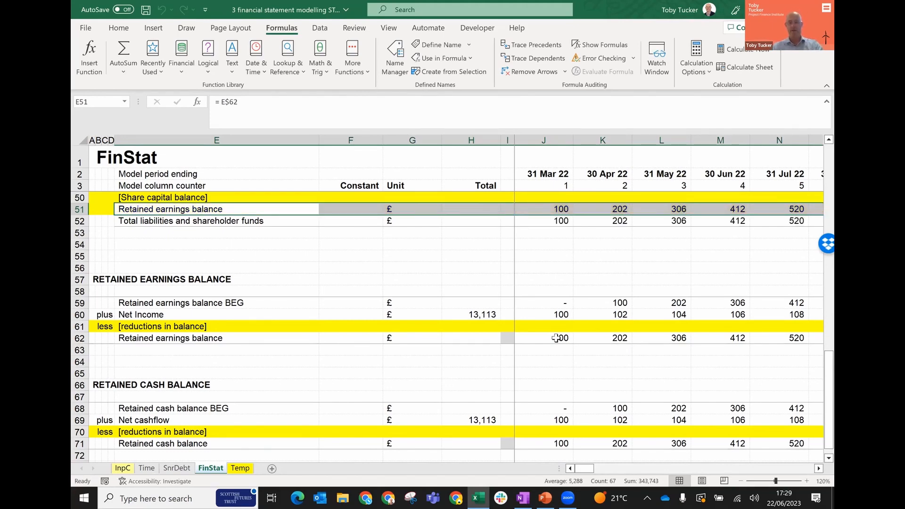
key("Up")
key("Up")
key("Up")
key("Up")
key("Up")
key("Up")
key("Up")
key("Up")
key("Up")
key("Up")
key("Up")
key("Up")
key("Up")
key("Up")
key("Up")
key("Up")
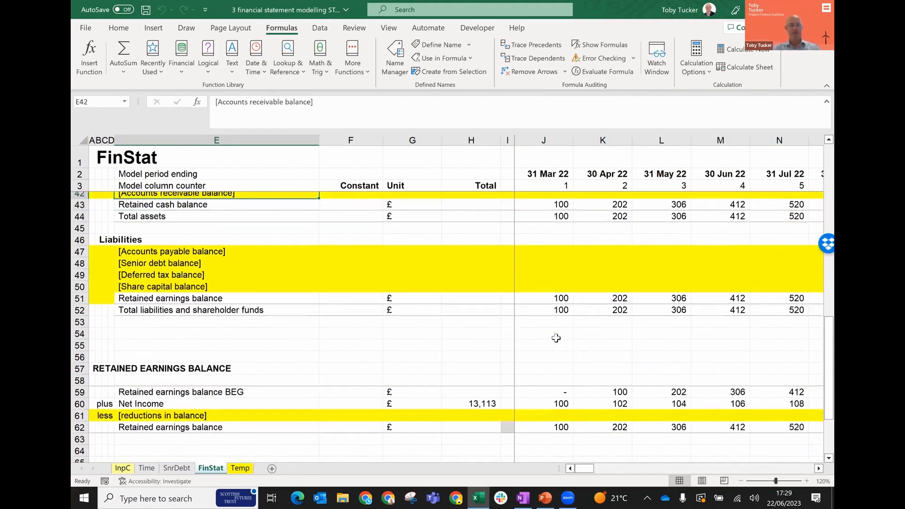
Step: Look back through the cash flow payment cascade and income statement above the balance sheet
key("Up")
key("Up")
key("Up")
key("Up")
key("Up")
key("Up")
key("Up")
key("Up")
key("Up")
key("Up")
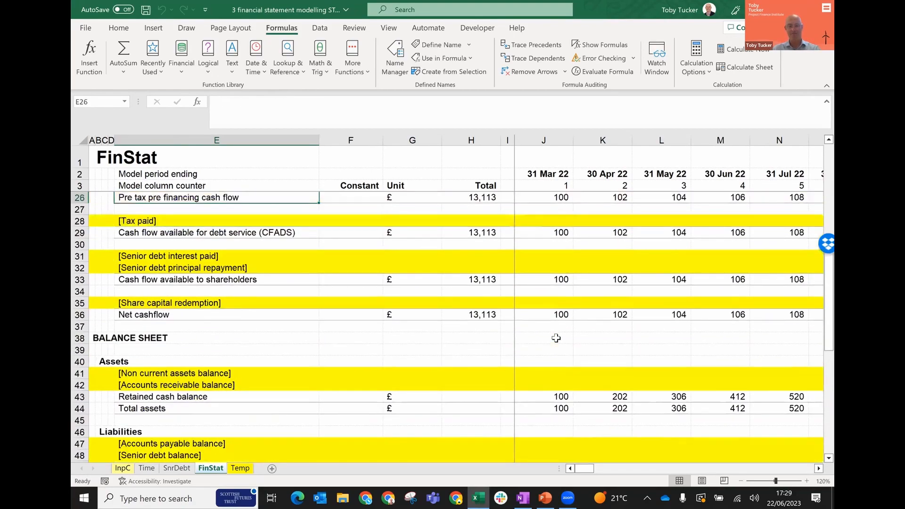
key("Up")
key("Up")
key("Up")
key("Up")
key("Up")
key("Up")
key("Up")
key("Up")
key("Up")
key("Up")
key("Up")
key("Up")
key("Up")
key("Up")
key("Up")
key("Up")
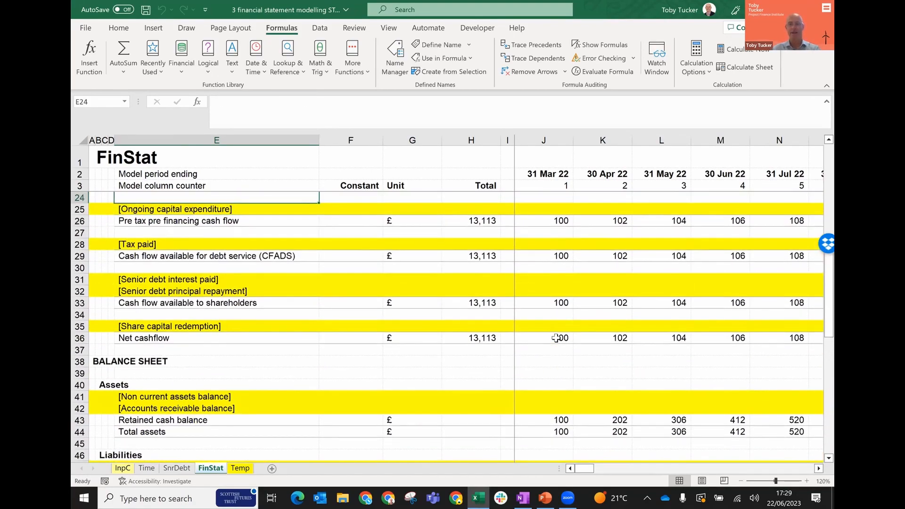
key("Up")
key("Up")
key("Up")
key("Up")
key("Up")
key("Up")
key("Up")
key("Up")
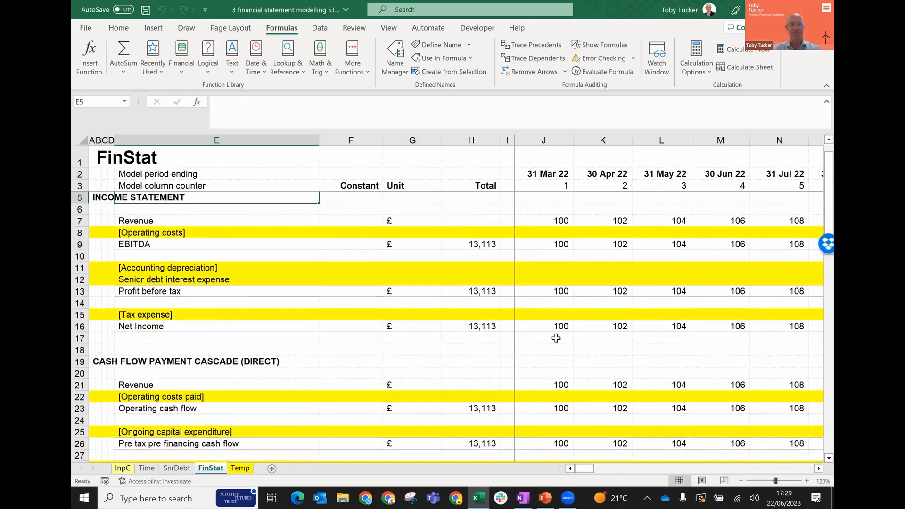
Step: Review the income statement from Revenue through EBITDA and Profit before tax to Net Income
key("Down")
key("Down")
key("Down")
key("Down")
key("Down")
key("Down")
key("Down")
key("Down")
key("Down")
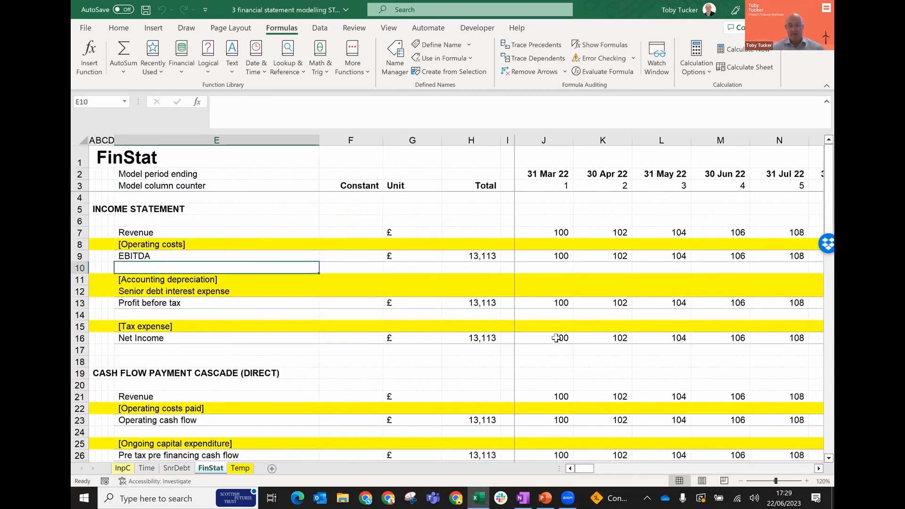
key("Down")
key("Down")
key("Down")
key("Down")
key("Down")
key("Down")
key("Down")
key("Down")
key("Down")
key("Down")
key("Down")
key("Down")
key("Down")
key("Down")
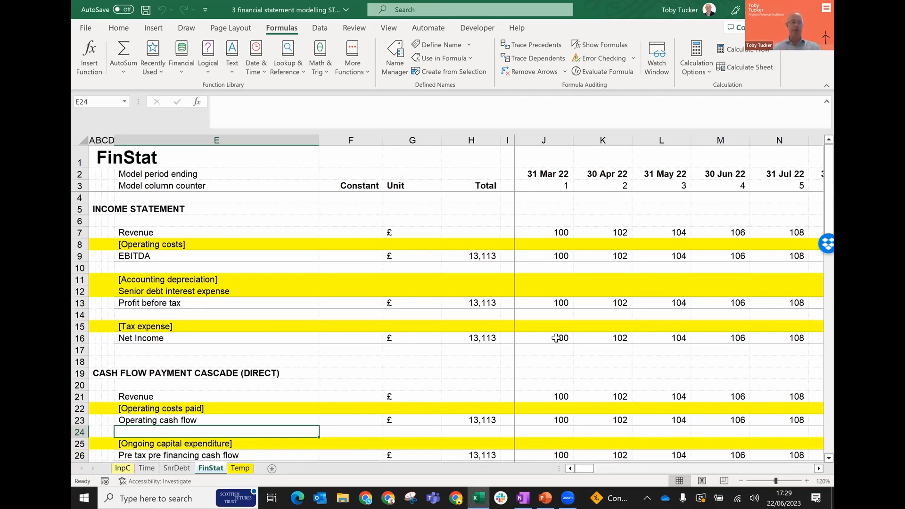
Step: Review the cash flow payment cascade from Operating cash flow through CFADS to Net cashflow
key("Down")
key("Down")
key("Down")
key("Down")
key("Down")
key("Down")
key("Down")
key("Down")
key("Down")
key("Down")
key("Down")
key("Down")
key("Down")
key("Down")
key("Down")
key("Down")
key("Down")
key("Down")
key("Down")
key("Down")
key("Down")
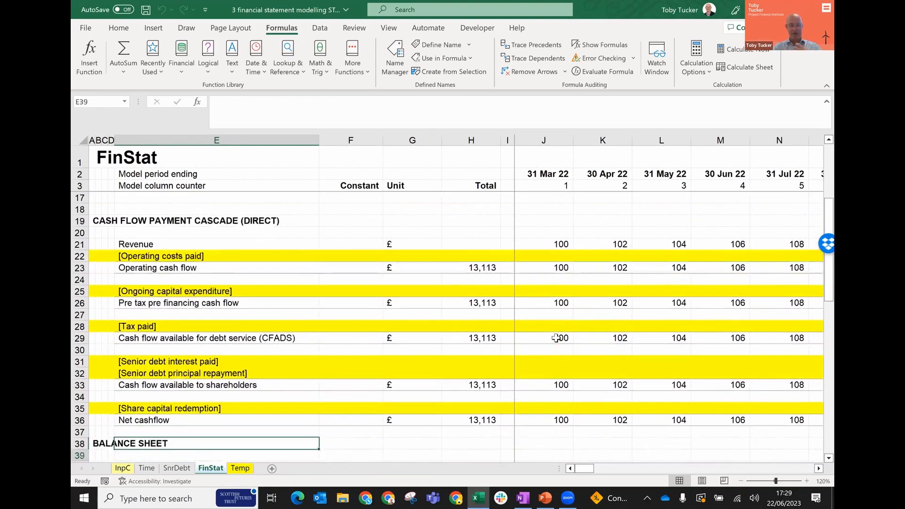
Step: Check the monthly asset totals in row 44 against the liabilities and shareholder funds totals in row 52
key("Down")
key("Down")
key("Down")
key("Down")
key("Down")
key("Down")
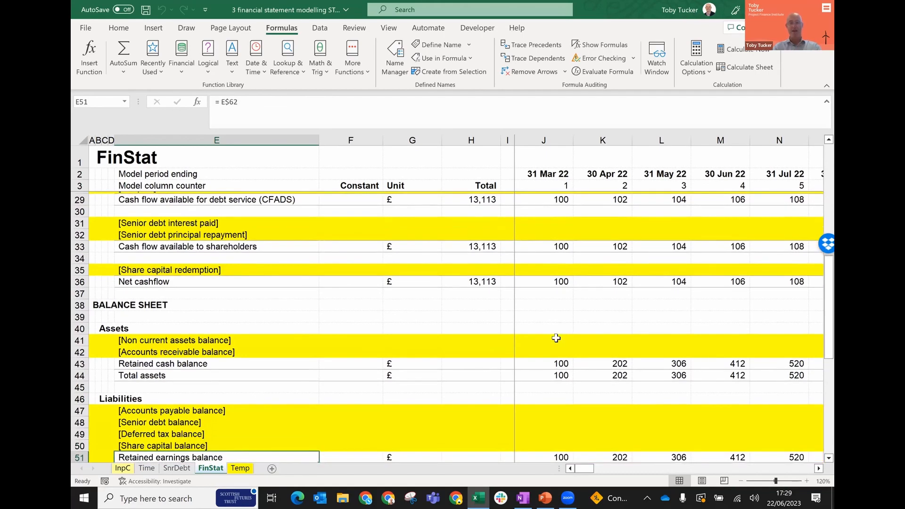
key("Down")
key("Down")
key("Down")
key("Down")
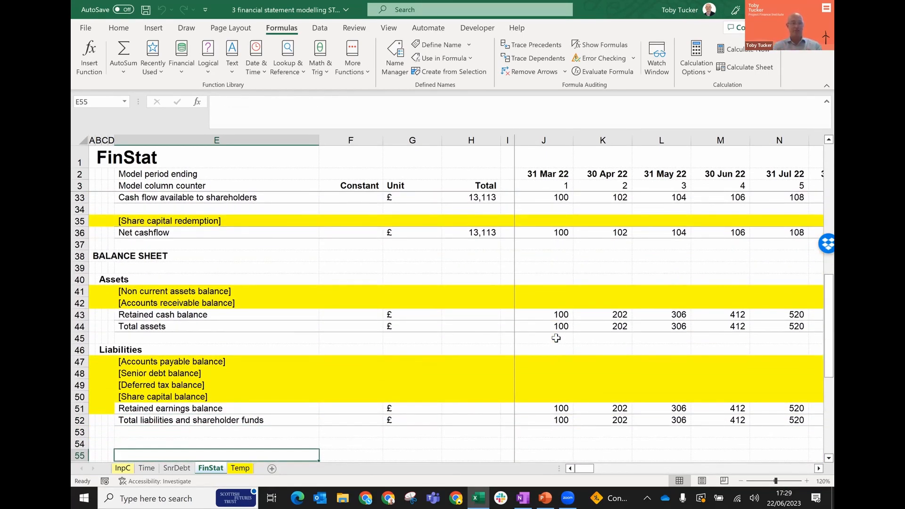
Step: Review the Retained earnings balance row on the balance sheet and the retained earnings and retained cash accounts beneath it
key("Up")
key("Up")
key("Up")
key("Up")
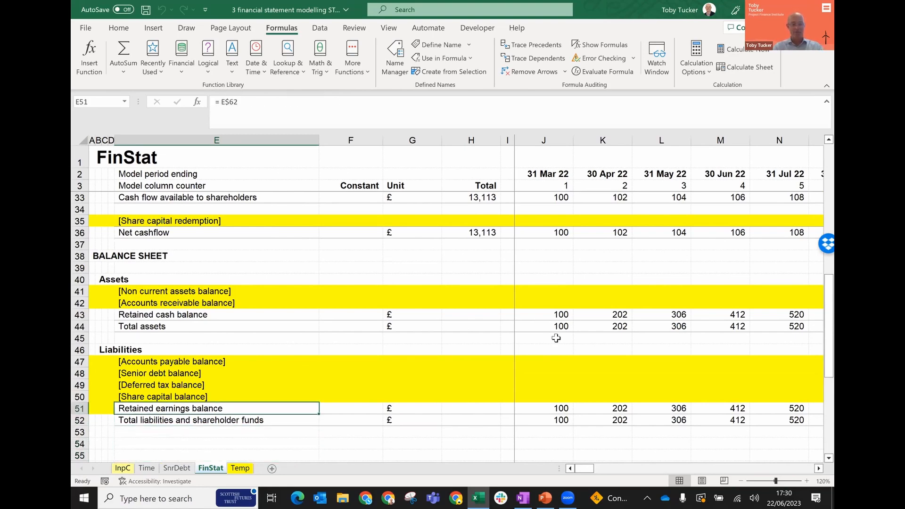
key("shift+space")
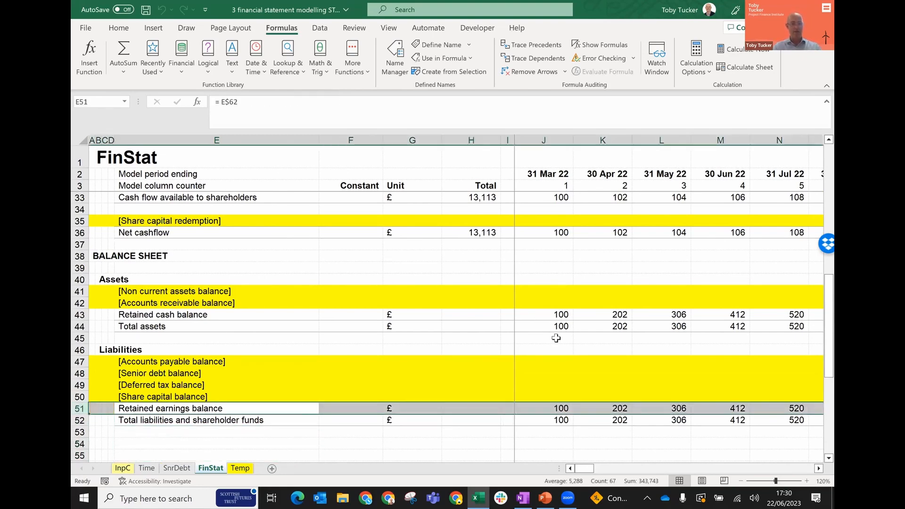
key("Down")
key("Up")
key("Down")
key("Down")
key("Down")
key("Down")
key("Down")
key("Down")
key("Down")
key("Down")
key("Down")
key("Down")
key("Down")
key("Down")
key("Down")
key("Down")
key("Down")
key("Down")
key("Down")
key("Down")
key("Down")
key("Down")
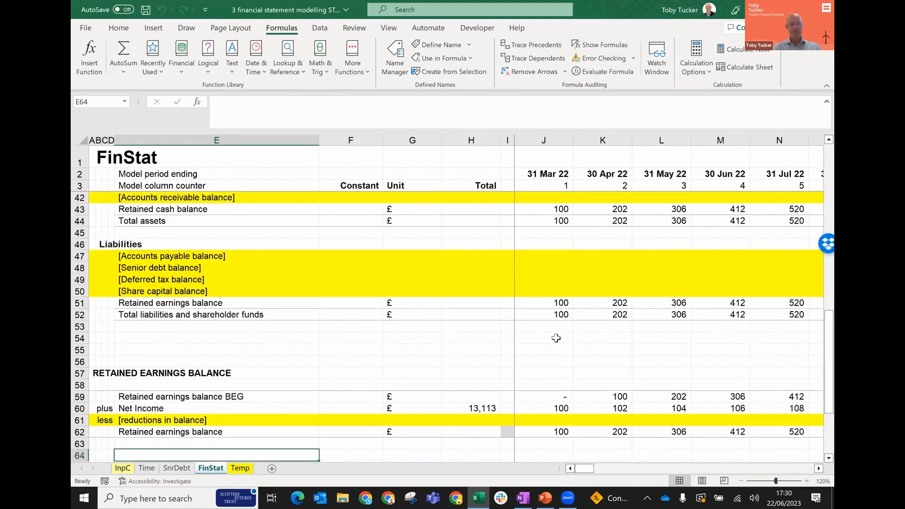
key("Down")
key("Down")
key("Down")
key("Down")
Step: Inspect the 30 Apr 22 opening balance formula in the retained earnings account, cell K59
key("Up")
key("Up")
key("Up")
key("Up")
key("Up")
key("Up")
key("Up")
key("Up")
key("Up")
key("Up")
key("Up")
key("Up")
key("Up")
key("Up")
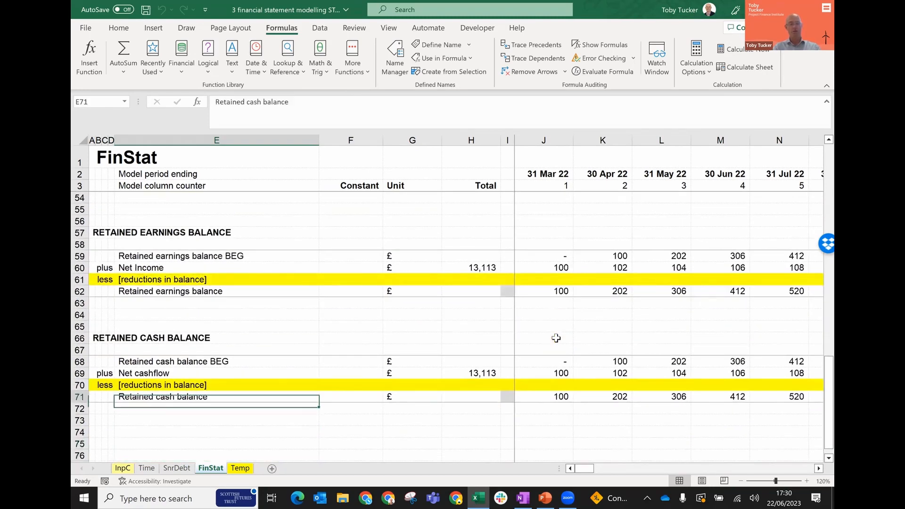
key("Up")
key("Up")
key("Up")
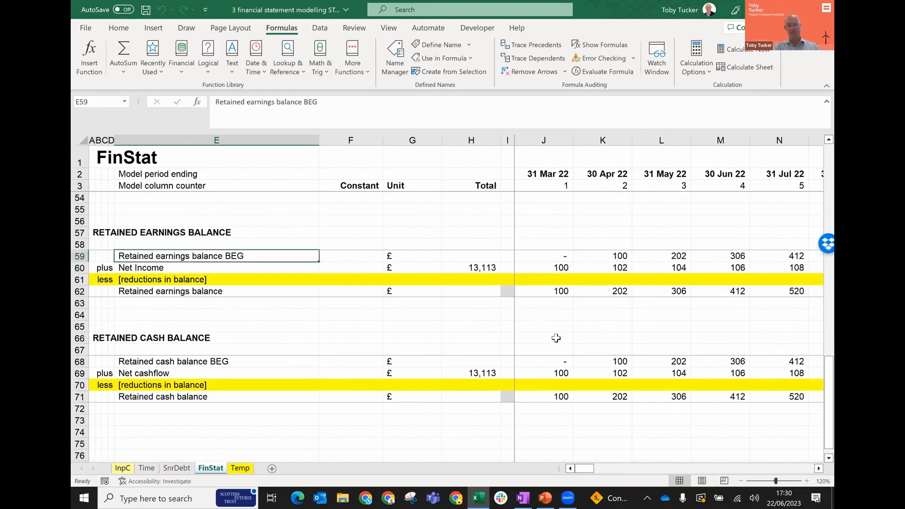
key("Right")
key("Right")
key("Right")
key("Right")
key("Right")
key("Right")
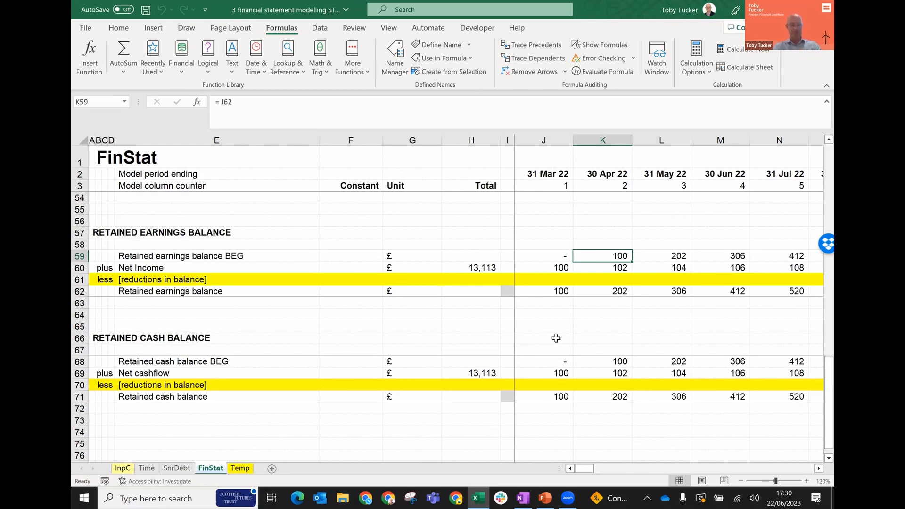
Step: Look at the balance template on the Temp sheet and return to the retained earnings reductions line in FinStat
key("ctrl+Page_Down")
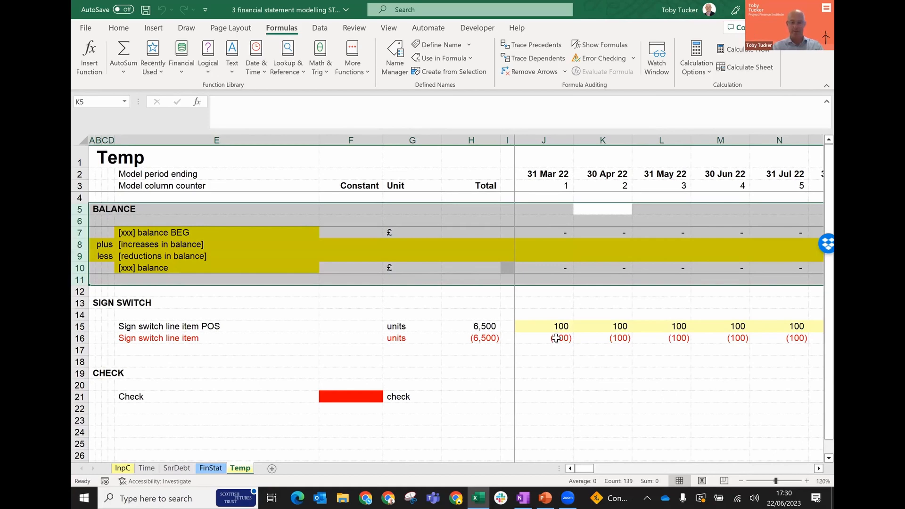
key("ctrl+Page_Up")
key("Down")
key("Down")
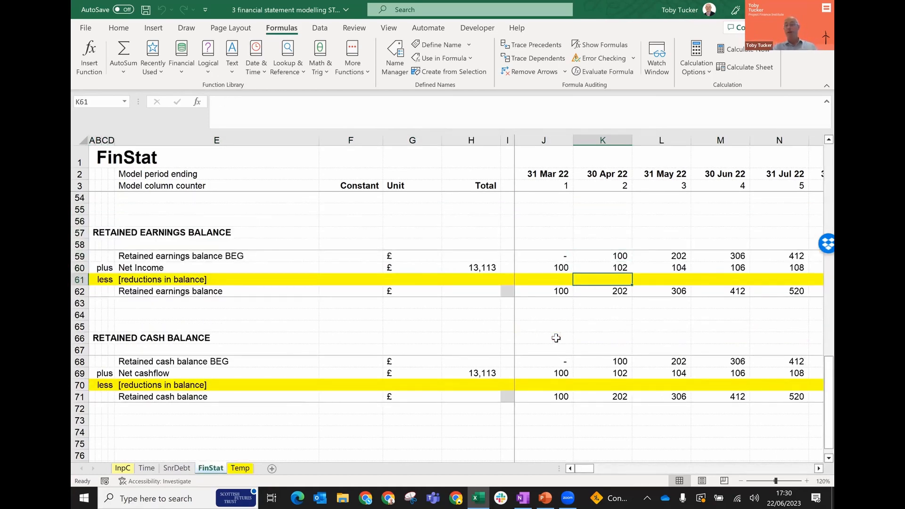
key("Left")
key("Left")
key("Left")
key("Left")
key("Left")
key("Left")
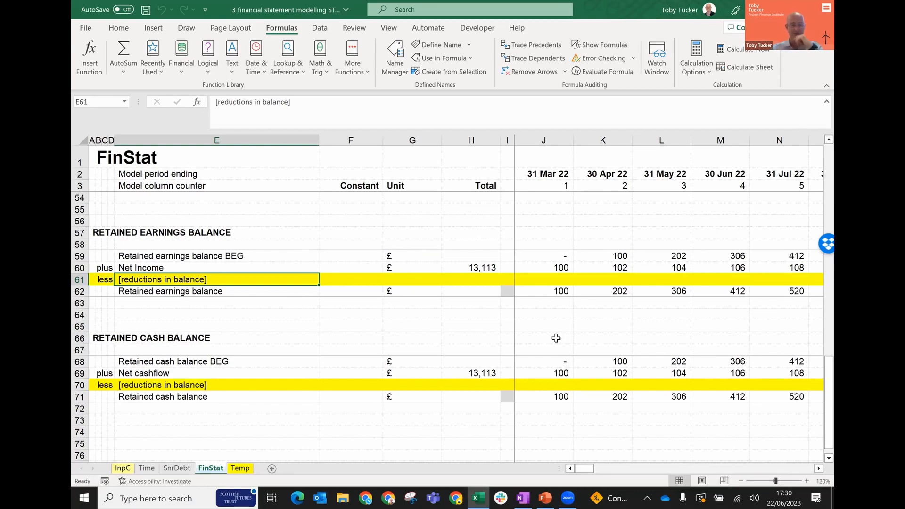
Step: Look back over the balance sheet's assets and liabilities above the retained earnings account
key("Up")
key("Up")
key("Up")
key("Up")
key("Up")
key("Up")
key("Up")
key("Up")
key("Up")
key("Up")
key("Up")
key("Up")
key("Up")
key("Up")
key("Up")
key("Up")
key("Up")
key("Up")
key("Up")
key("Up")
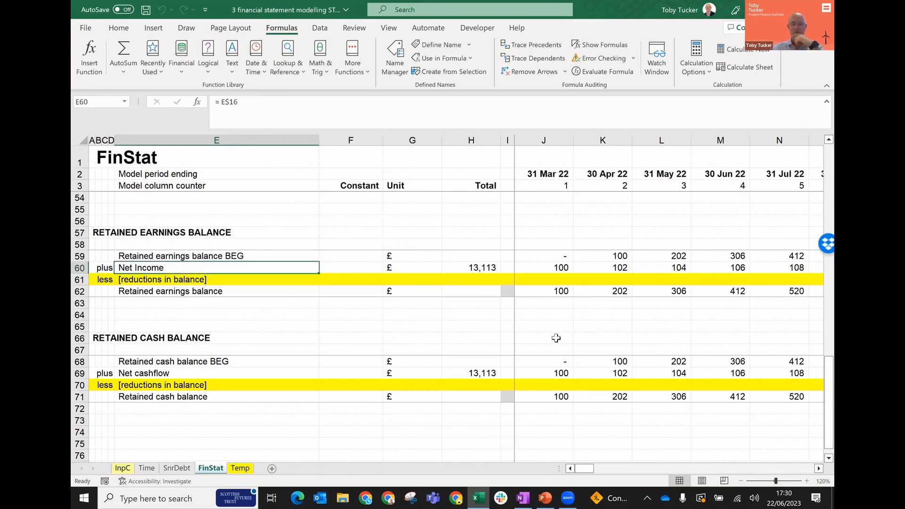
key("Down")
key("Down")
key("Down")
key("Down")
key("Down")
key("Down")
key("Down")
key("Down")
key("Down")
key("Down")
key("Down")
key("Down")
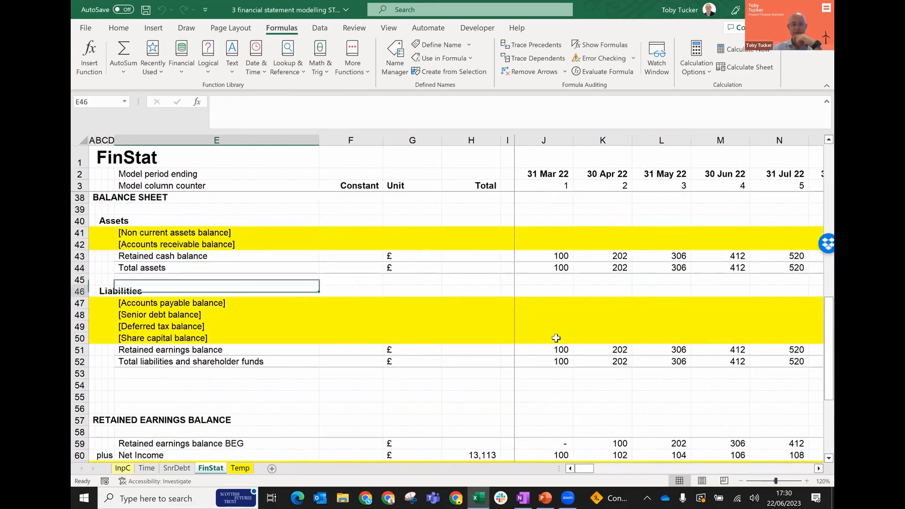
Step: Inspect the 31 Mar 22 link formula of the balance sheet's Retained earnings balance in J51
key("Right")
key("Right")
key("Right")
key("Left")
key("Left")
key("Left")
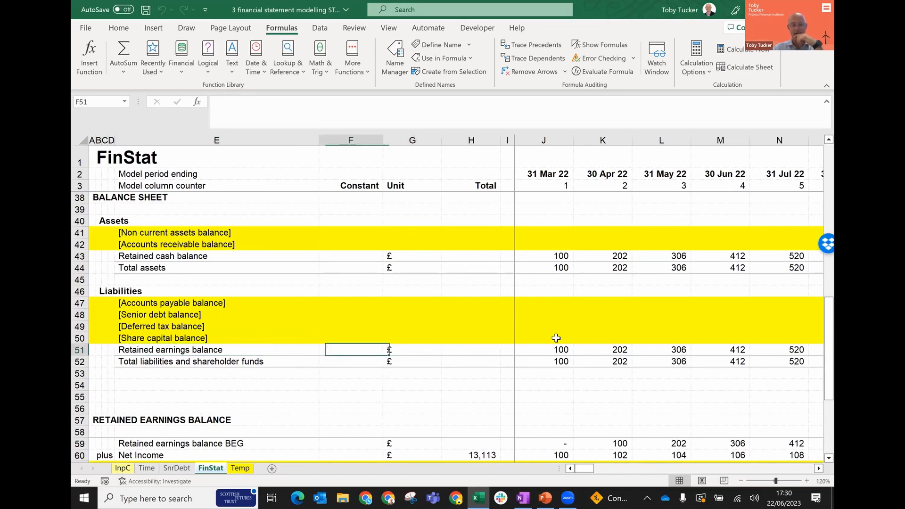
key("Right")
key("Right")
key("Right")
key("Right")
key("Right")
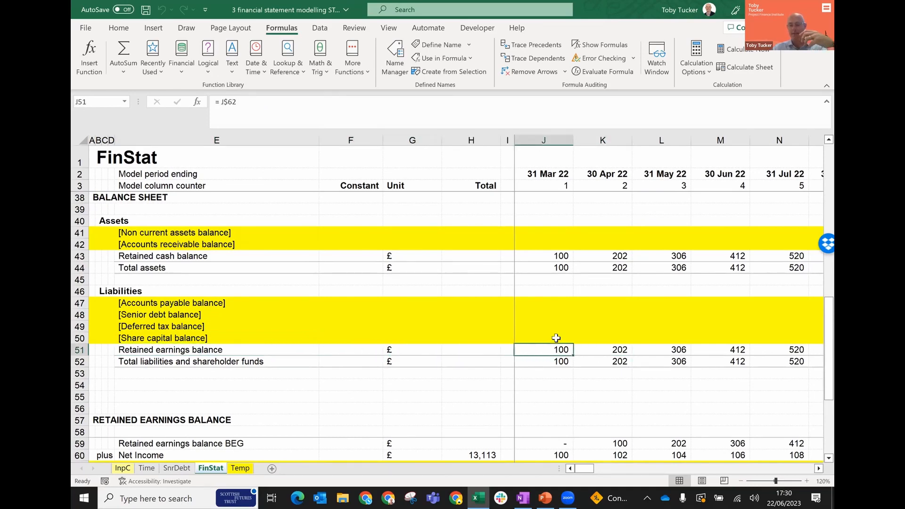
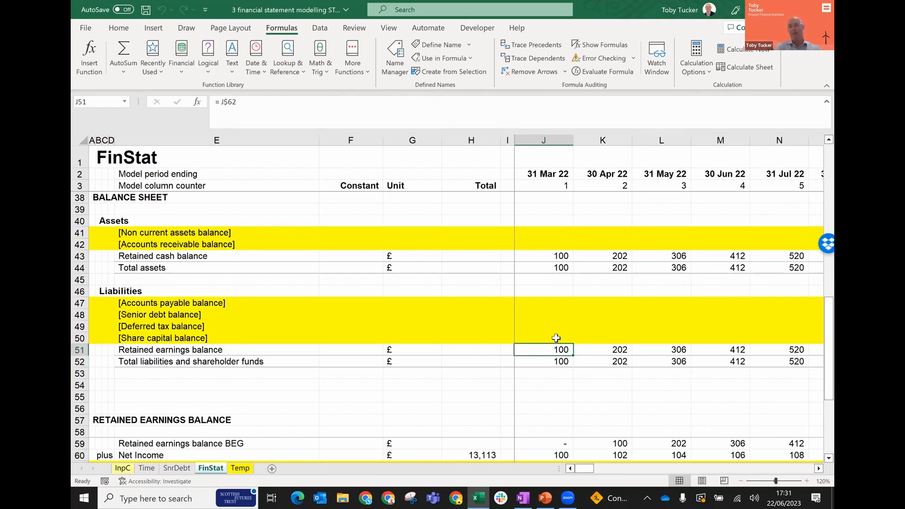
Step: Relabel the reductions placeholder of the retained cash balance account in E70 as Dividends
key("Down")
key("Down")
key("Down")
key("Down")
key("Down")
key("Down")
key("Down")
key("Down")
key("Down")
key("Down")
key("Down")
key("Down")
key("Down")
key("Down")
key("Down")
key("Down")
key("Down")
key("Down")
key("Down")
key("Down")
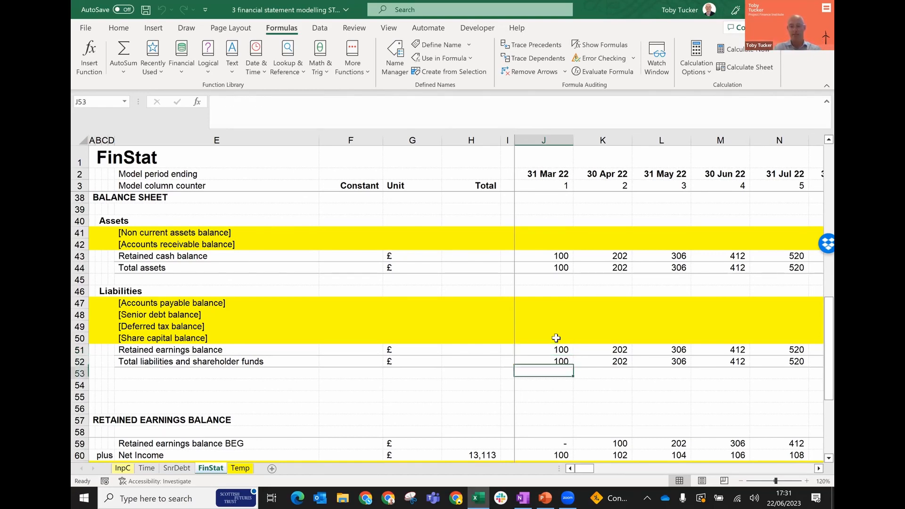
key("Down")
key("Up")
key("Up")
key("Up")
key("Up")
key("Up")
key("Up")
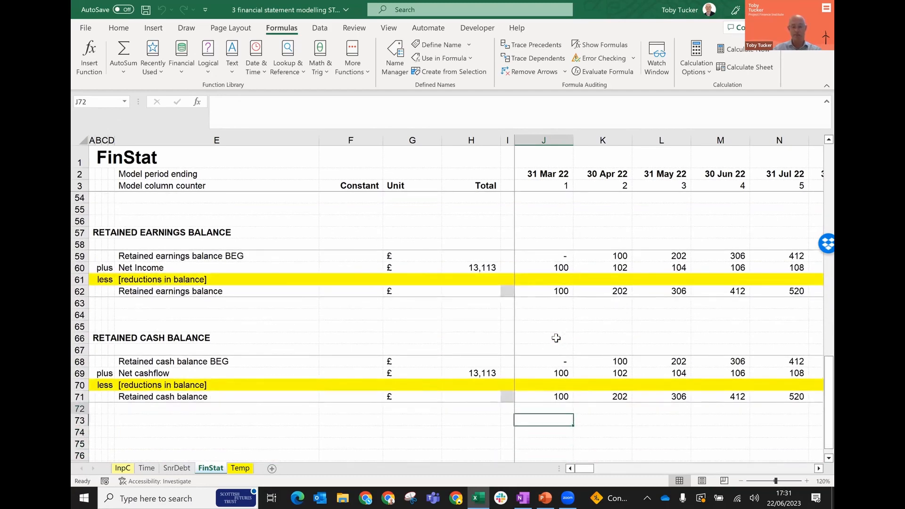
key("Left")
key("Left")
key("Left")
key("Left")
key("Left")
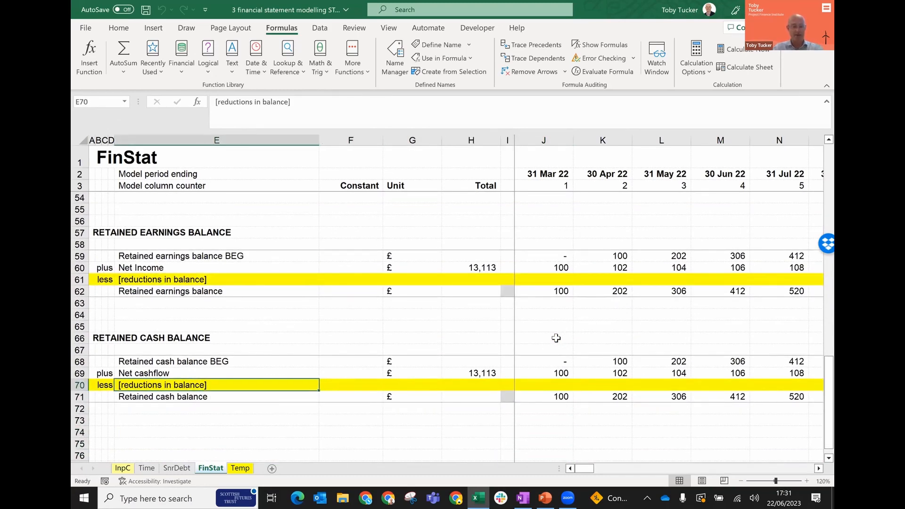
type("Divide")
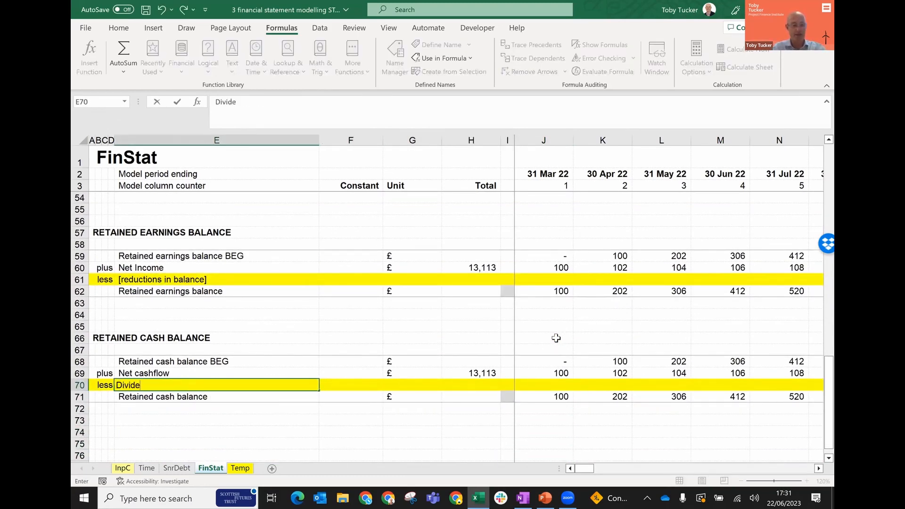
type("nds")
key("ctrl+Return")
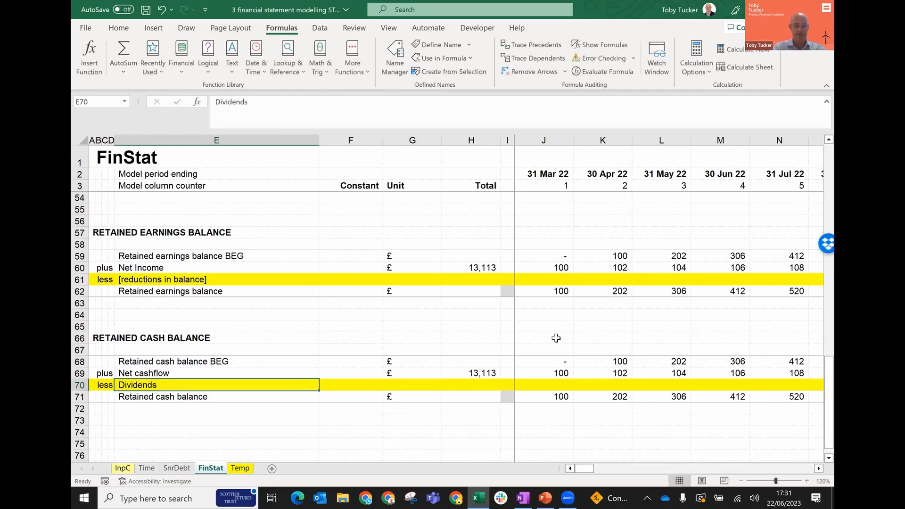
Step: Put the Dividends label in square brackets and copy it to the retained earnings reductions line in E61
key("ctrl+shift+b")
key("ctrl+c")
key("Up")
key("Up")
key("Up")
key("Up")
key("Up")
key("Up")
key("Up")
key("Return")
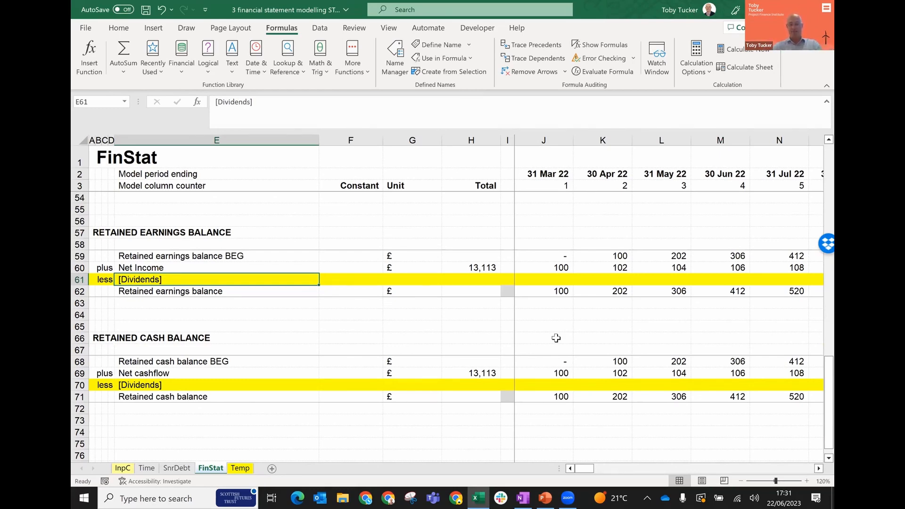
Step: Compare the bracketed Dividends lines in the retained earnings and retained cash balance accounts
key("Down")
key("Up")
key("Down")
key("Down")
key("Down")
key("Down")
key("Down")
key("Down")
key("Down")
key("Down")
key("Down")
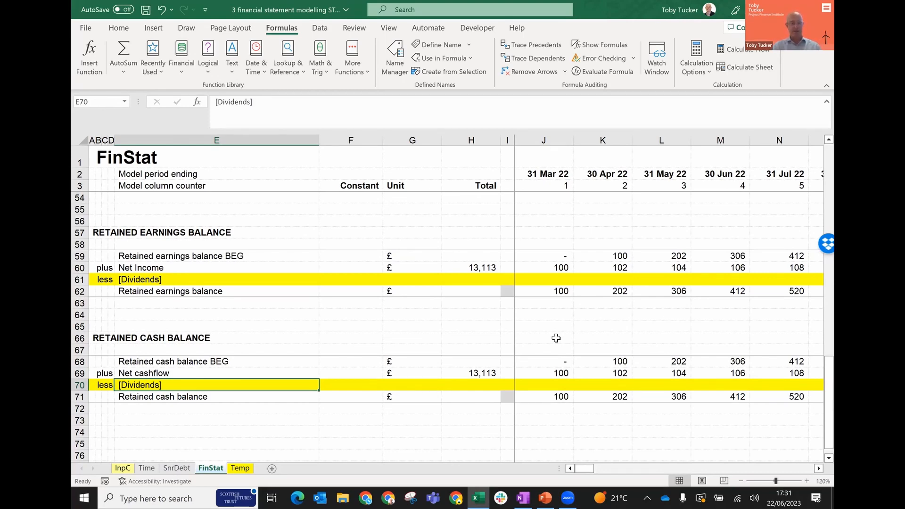
Step: Examine the 31 Mar 22 column of both retained balance accounts, including the closing retained earnings formula in J62
key("Right")
key("Right")
key("Right")
key("Right")
key("Right")
key("Down")
key("Up")
key("Up")
key("Down")
key("Down")
key("Up")
key("Up")
key("Up")
key("ctrl+Up")
key("Up")
key("Up")
key("Down")
key("Down")
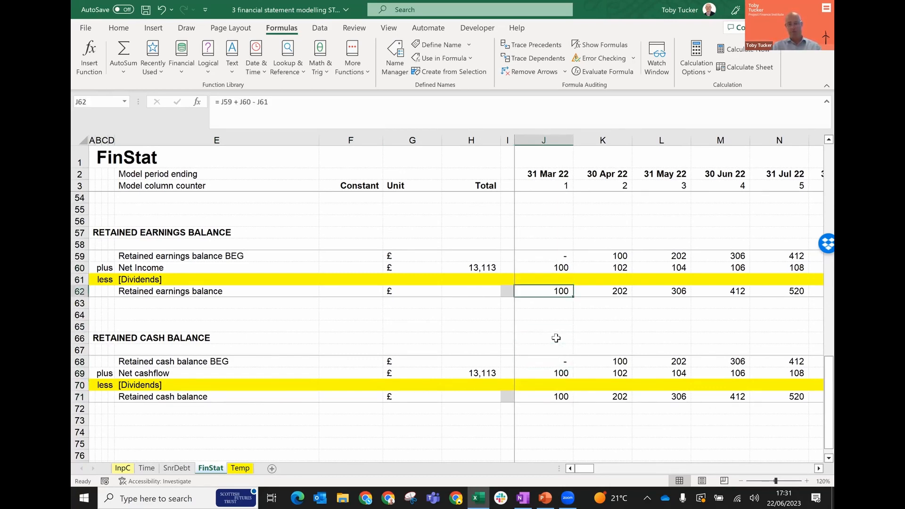
Step: Review how the 31 Mar 22 dividend cells J61 and J70 would reduce both retained earnings and retained cash
key("Down")
key("Down")
key("Down")
key("Down")
key("Down")
key("Down")
key("Down")
key("Down")
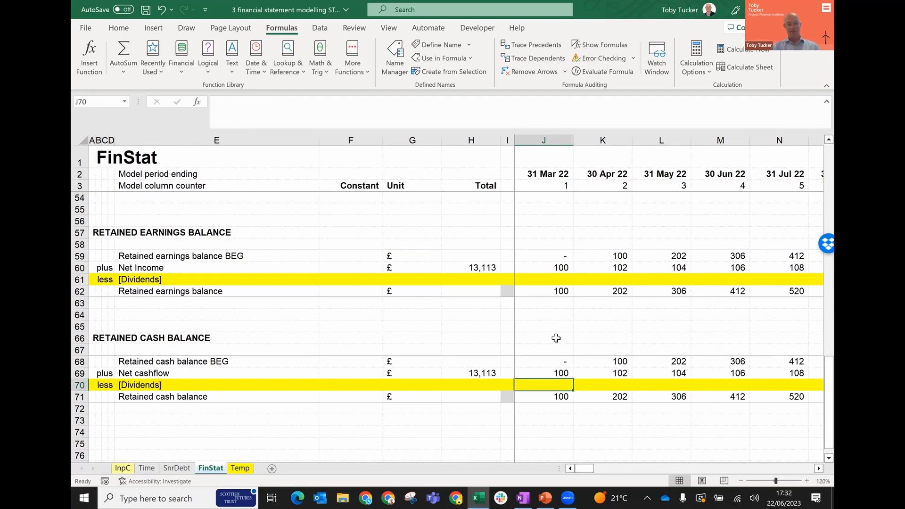
key("Up")
key("Up")
key("Up")
key("Up")
key("Up")
key("Up")
key("Down")
key("Down")
key("Down")
key("Down")
key("Down")
key("Down")
key("Up")
key("Up")
key("Up")
key("Up")
key("Up")
key("Up")
key("Up")
key("Up")
Step: Enter test dividends of 100 for 31 Mar 22 in both the retained cash and retained earnings accounts, and recalculate the model
key("Down")
key("Down")
key("Down")
key("Down")
key("Down")
key("Down")
key("Down")
key("Down")
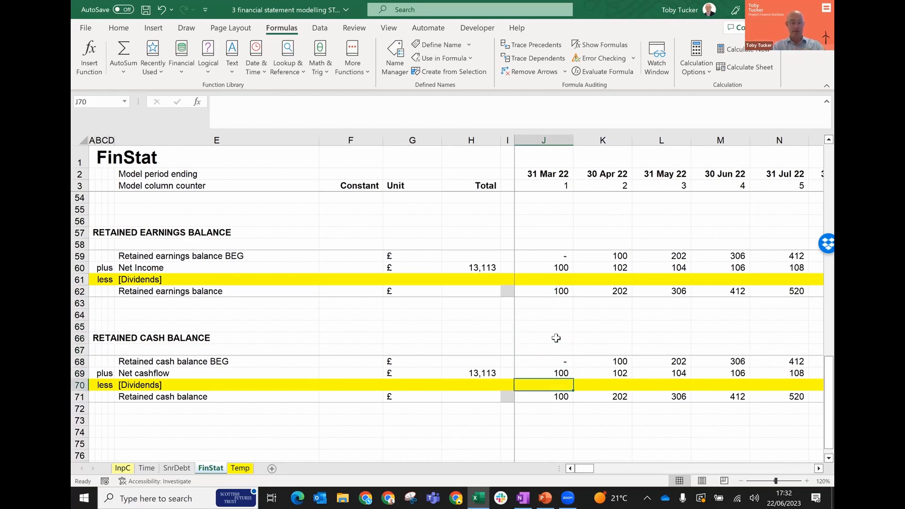
type("100")
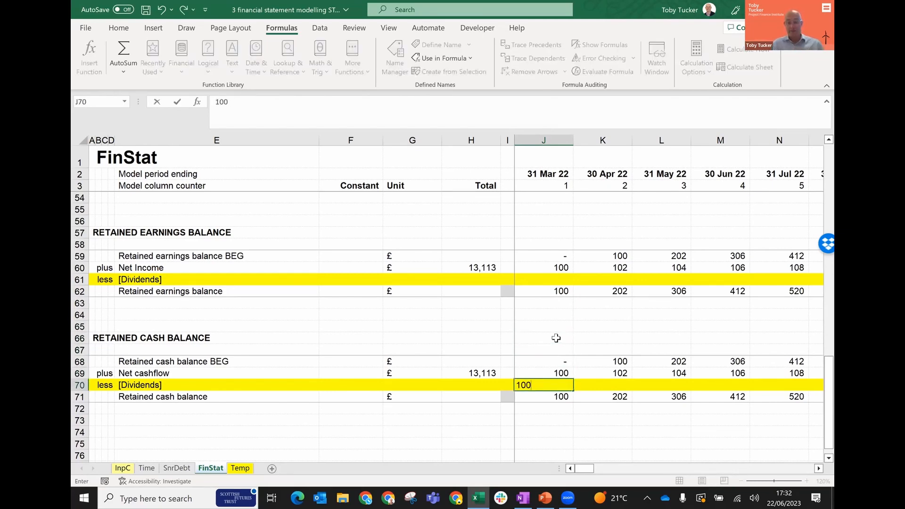
key("ctrl+Return")
key("Up")
key("Up")
key("Up")
key("Up")
key("Up")
key("Up")
key("Up")
key("Up")
key("Up")
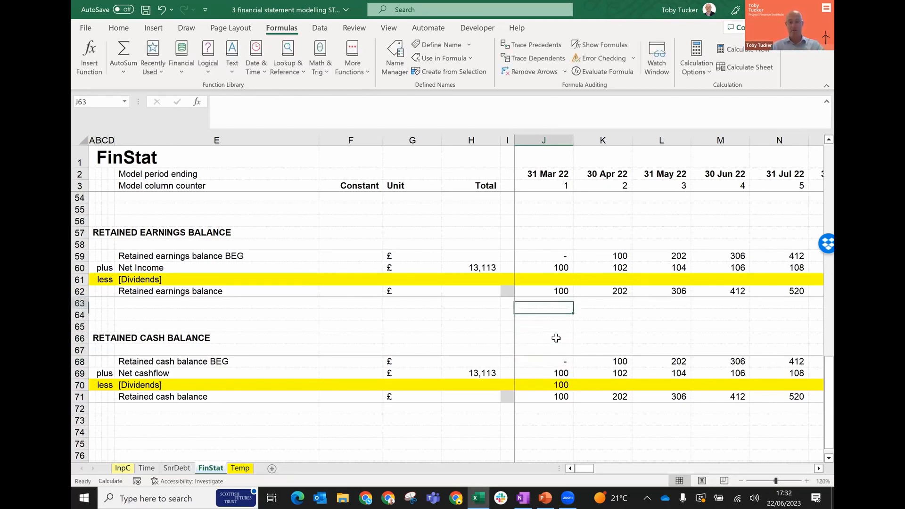
type("100")
key("ctrl+Return")
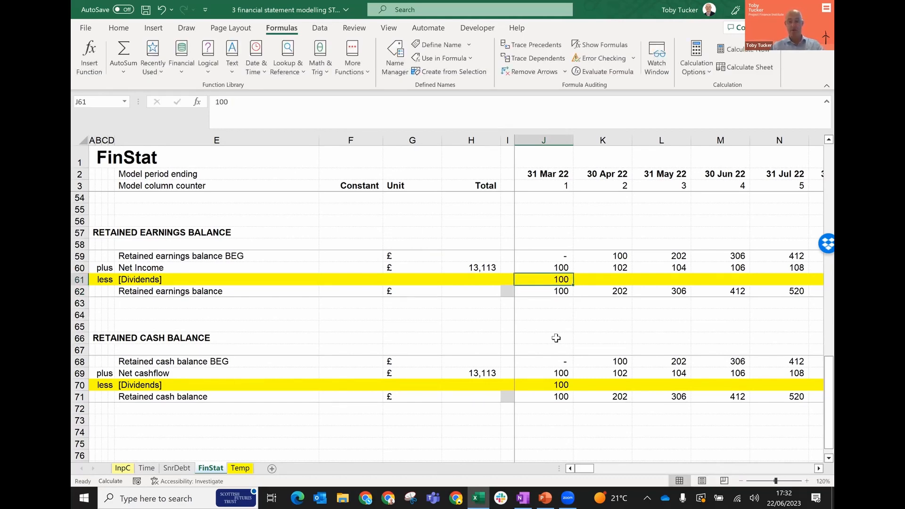
key("F9")
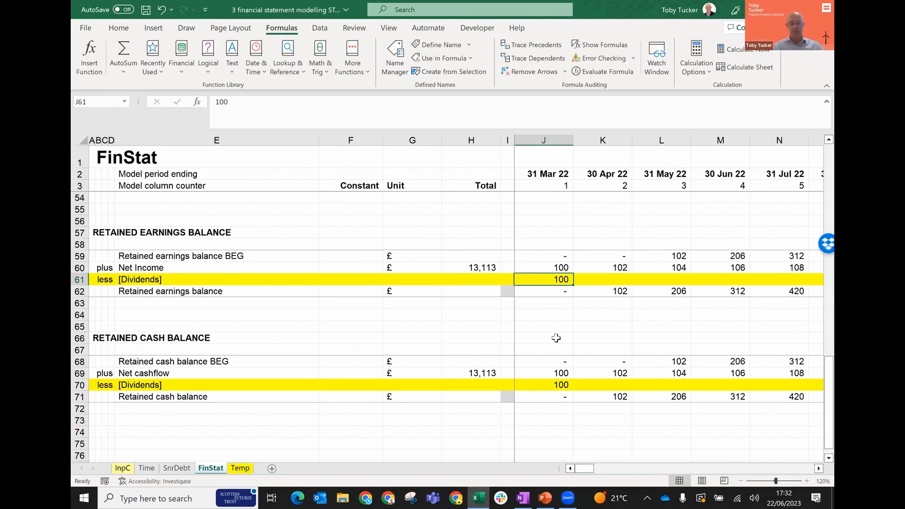
Step: Clear the 31 Mar 22 test dividends from J61 and J70 and recalculate the model
key("Delete")
key("Down")
key("Down")
key("Down")
key("Down")
key("Down")
key("Down")
key("Down")
key("Down")
key("Down")
key("Down")
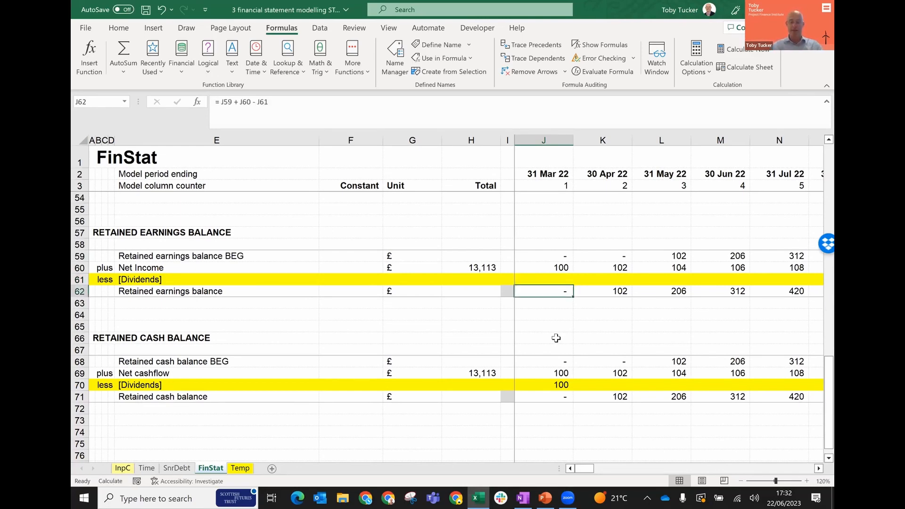
key("Up")
key("Delete")
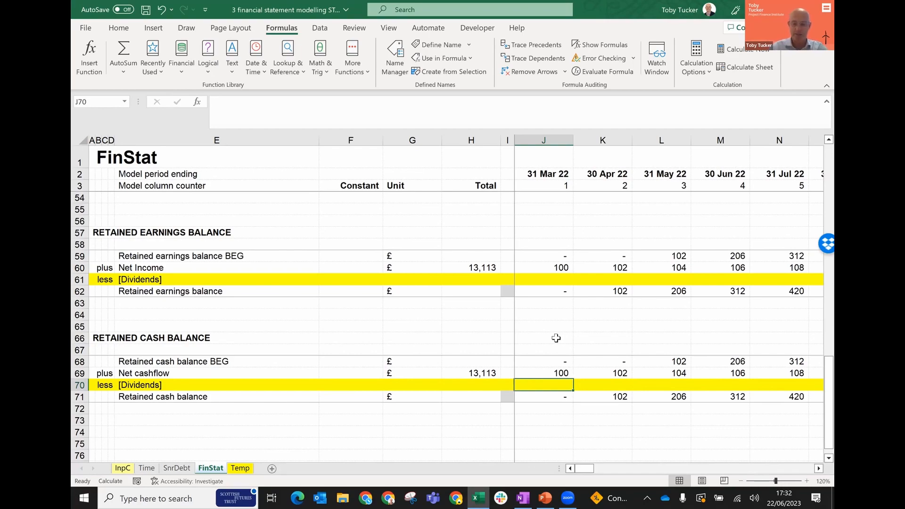
key("F9")
Step: Check the recalculated balance sheet by comparing total assets with total liabilities and shareholder funds
key("Up")
key("Up")
key("Up")
key("Up")
key("Up")
key("Up")
key("Up")
key("Up")
key("Up")
key("Up")
key("Up")
key("Up")
key("Up")
key("Up")
key("Up")
key("Up")
key("Up")
key("Up")
key("Up")
key("Up")
key("Up")
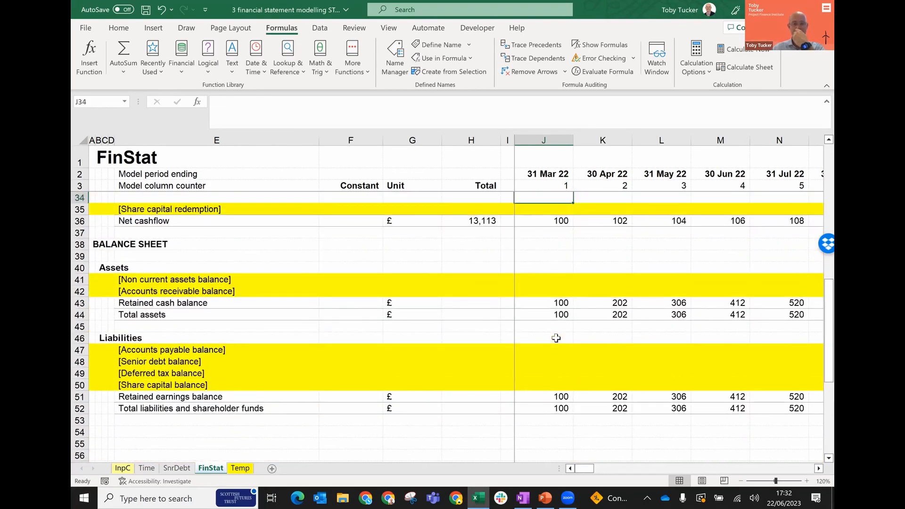
key("Up")
key("Up")
key("Up")
key("Up")
key("Up")
key("Up")
key("Up")
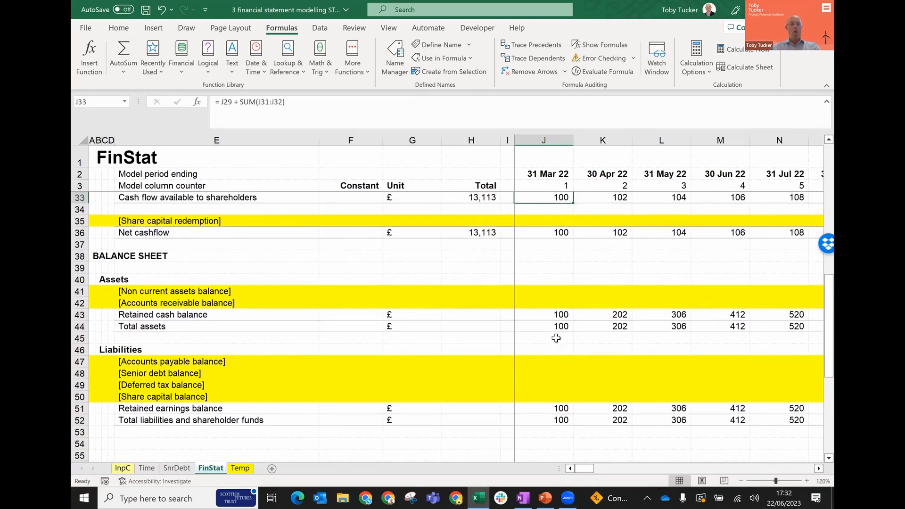
Step: Look back through the cash flow payment cascade to the beginning of the income statement
key("Up")
key("Up")
key("Up")
key("Up")
key("Up")
key("Up")
key("Up")
key("Up")
key("Up")
key("Up")
key("Up")
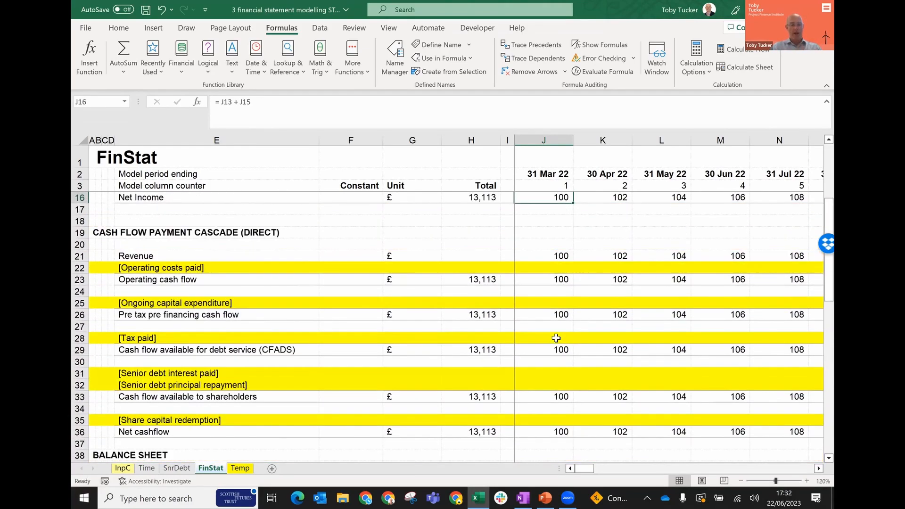
key("Up")
key("Up")
key("Up")
key("Up")
key("Up")
key("Up")
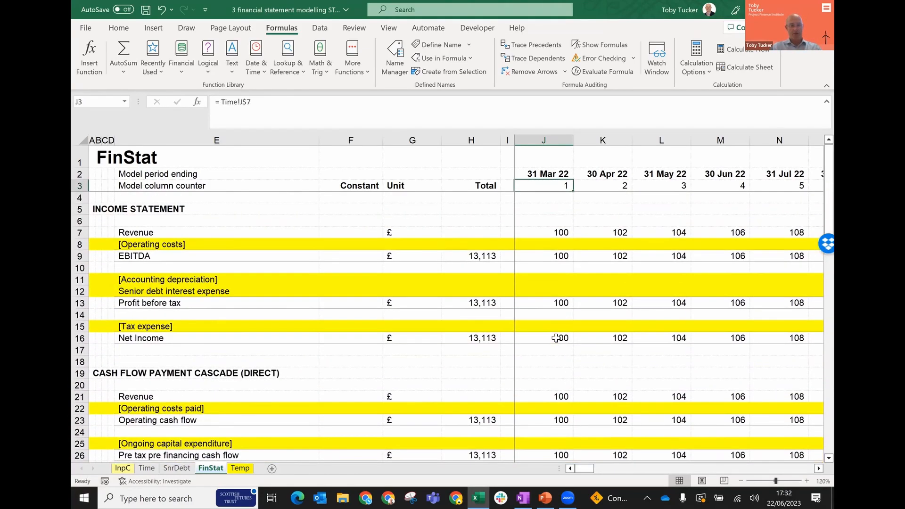
Step: Review the highlighted placeholder lines from the income statement through to share capital redemption in the cash flow cascade
key("Down")
key("Down")
key("Down")
key("Down")
key("Down")
key("Down")
key("Down")
key("Down")
key("Down")
key("Down")
key("Down")
key("Down")
key("Down")
key("Down")
key("Down")
key("Down")
key("Down")
key("Down")
key("Down")
key("Down")
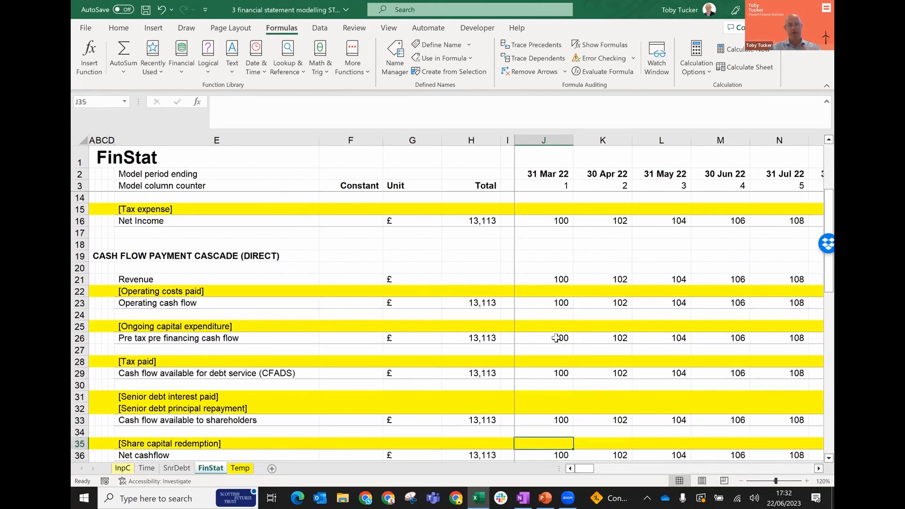
Step: Review the net cashflow line and the balance sheet asset lines down to total assets
key("Down")
key("Down")
key("Down")
key("Down")
key("Down")
key("Down")
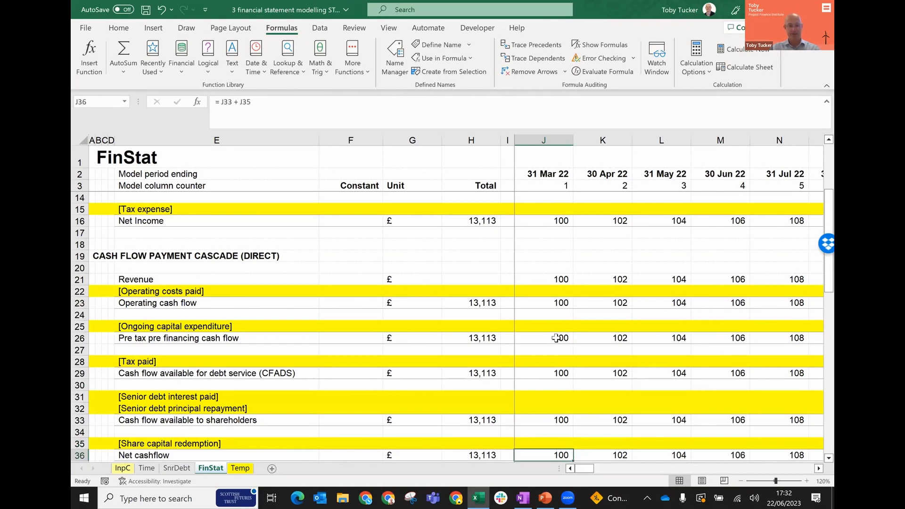
key("Down")
key("Down")
key("Down")
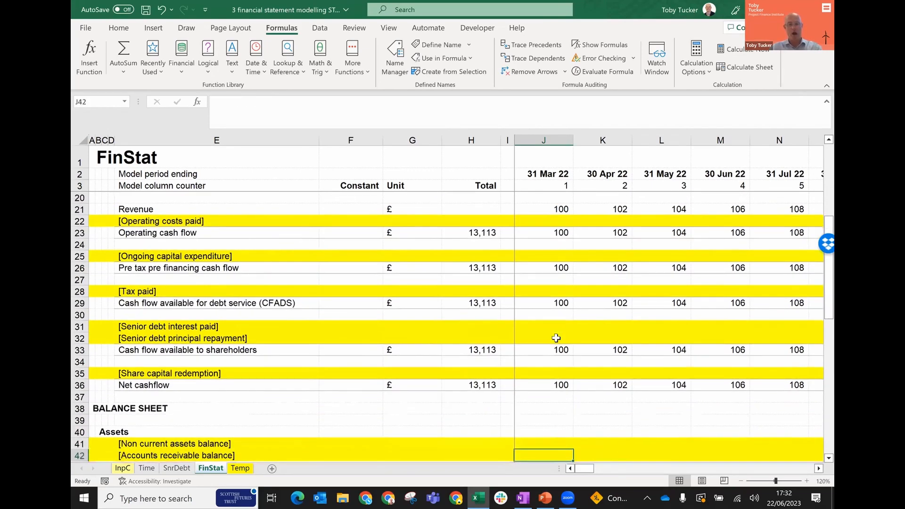
Step: Switch to PowerPoint to consult the "Cashflow – A closer look" slide and return to the Excel workbook
key("alt+Tab")
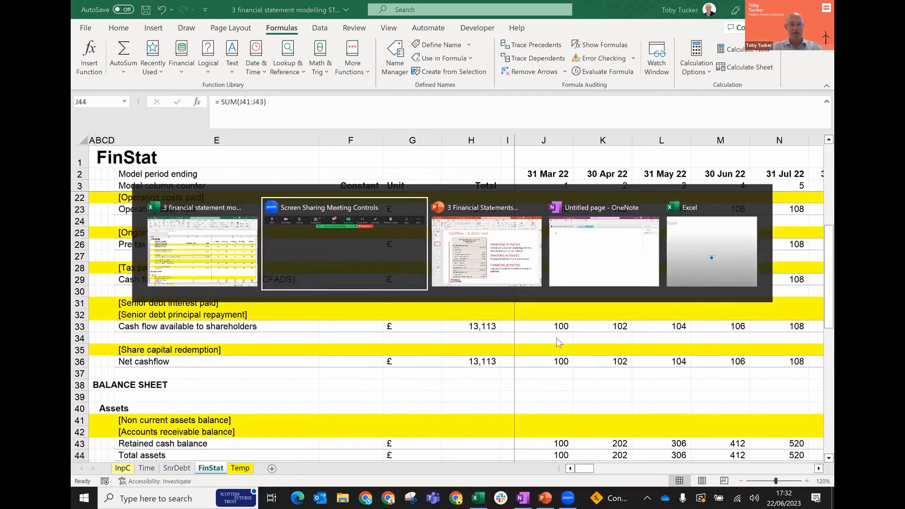
key("alt+Tab")
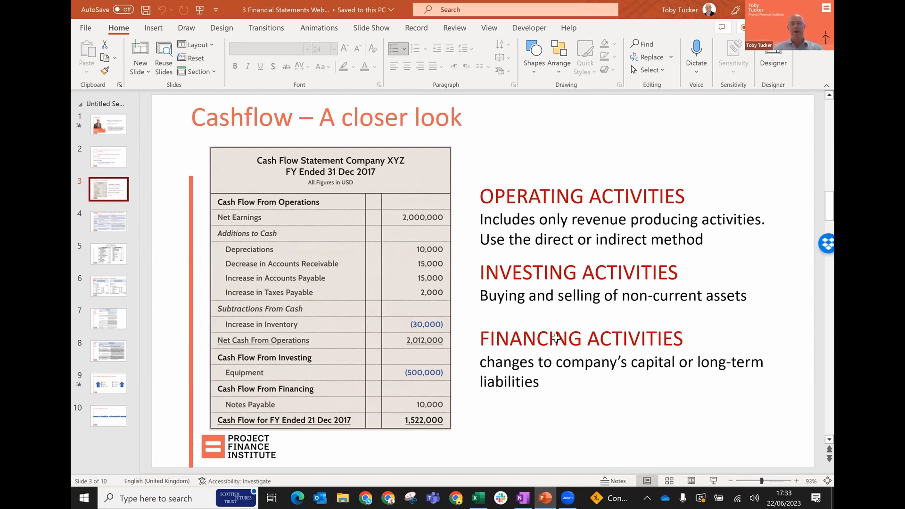
key("alt+Tab")
Step: Look back from the balance sheet assets through the cash flow payment cascade to its 31 Mar 22 revenue line
key("Down")
key("Down")
key("Down")
key("Down")
key("Down")
key("Down")
key("Down")
key("Down")
key("Down")
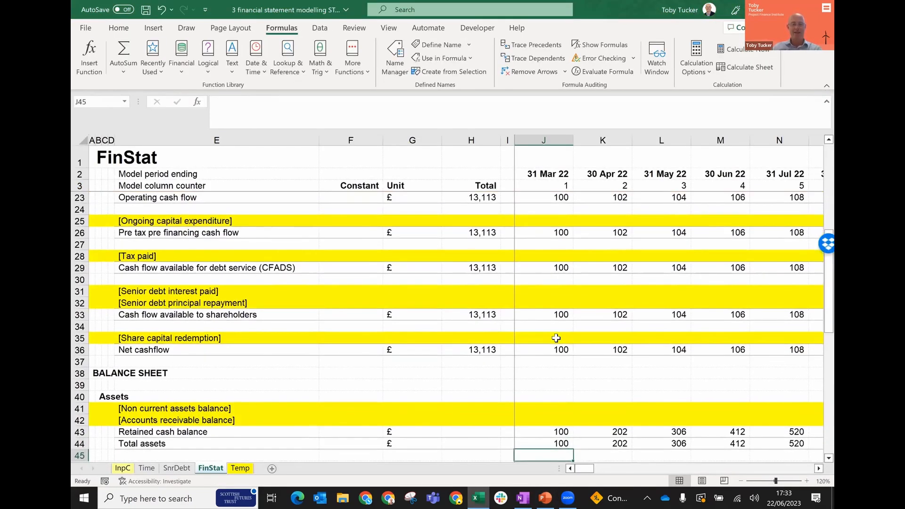
key("Up")
key("Up")
key("Up")
key("Up")
key("Up")
key("Up")
key("Up")
key("Up")
key("Up")
key("Up")
key("Up")
key("Up")
key("Up")
key("Up")
key("Up")
key("Up")
key("Up")
key("Up")
key("Up")
key("Up")
key("Up")
key("Up")
key("Up")
key("Up")
key("Up")
key("Up")
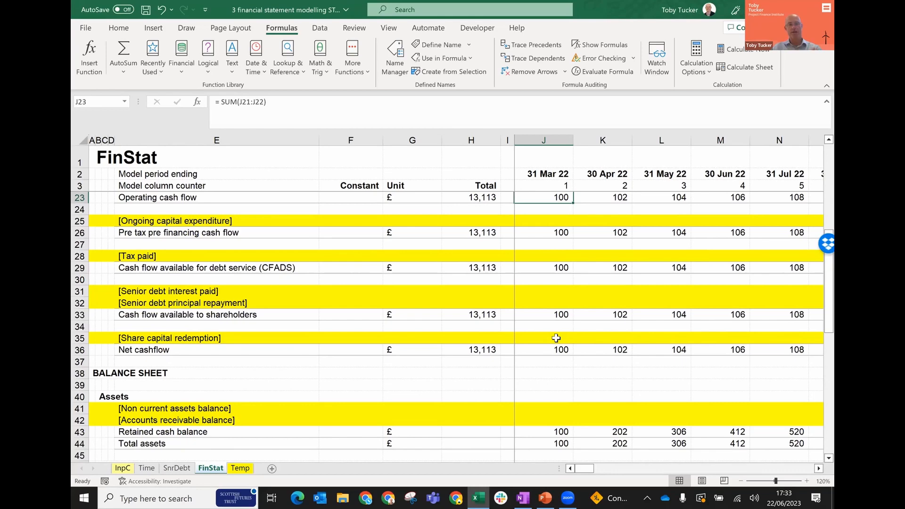
key("Up")
key("Up")
key("Up")
key("Up")
key("Up")
key("Down")
key("Down")
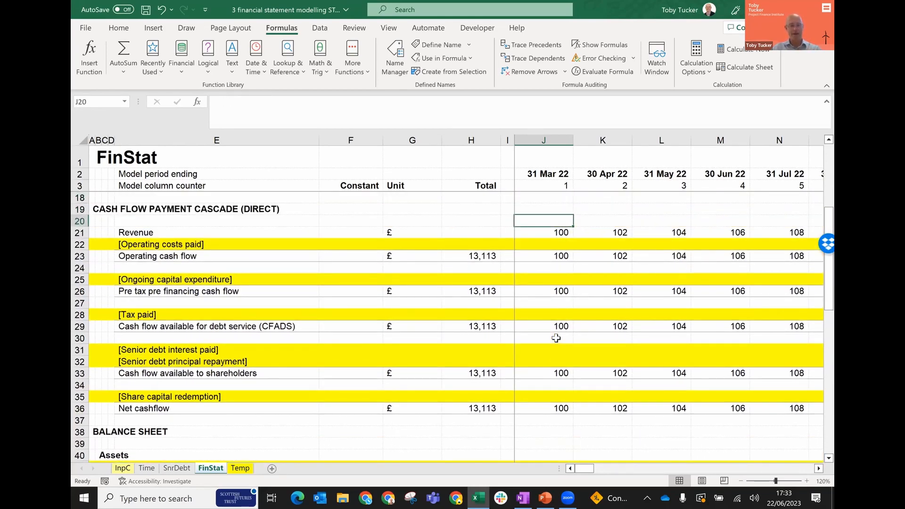
key("Down")
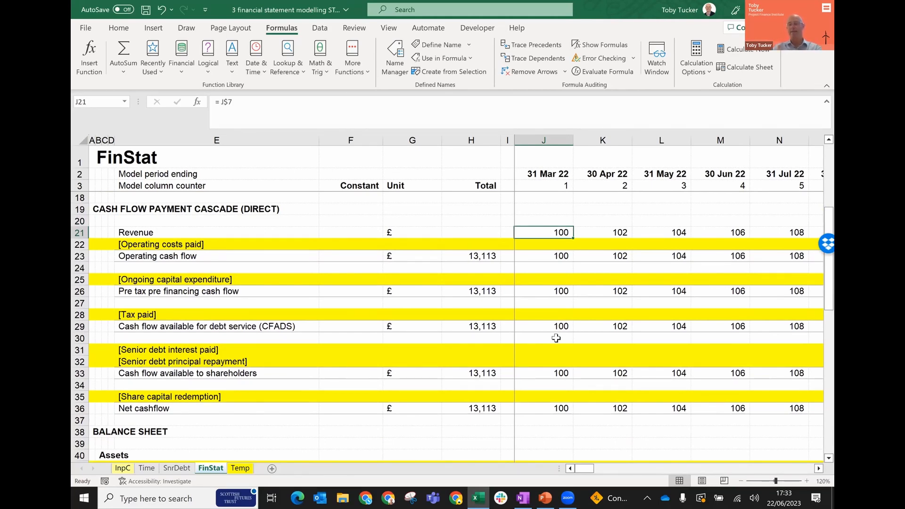
Step: Review the statements from the cascade's operating costs paid line to total liabilities and shareholder funds
key("Down")
key("Down")
key("Down")
key("Down")
key("Down")
key("Down")
key("Down")
key("Down")
key("Down")
key("Down")
key("Down")
key("Down")
key("Down")
key("Down")
key("Down")
key("Down")
key("Down")
key("Down")
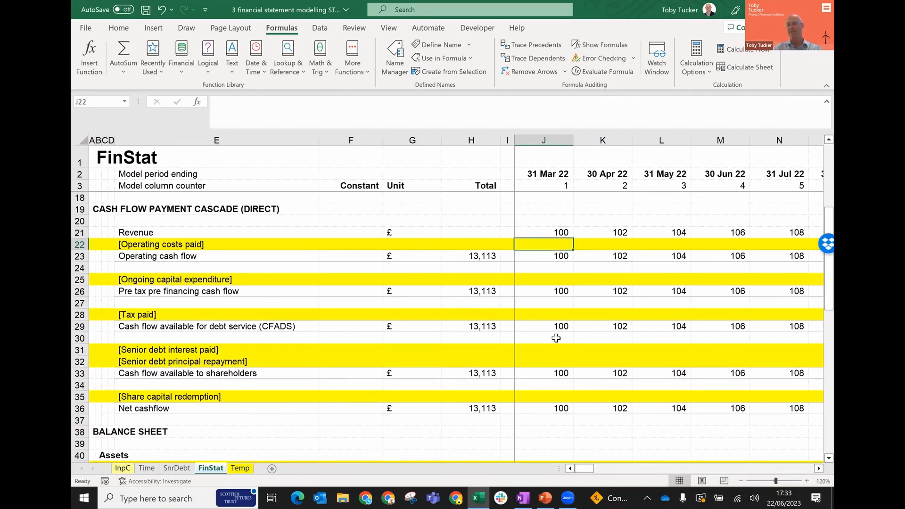
key("Down")
key("Down")
key("Down")
key("Down")
key("Down")
key("Down")
key("Down")
key("Down")
key("Down")
key("Down")
key("Down")
key("Down")
key("Down")
key("Down")
key("Down")
key("Down")
key("Down")
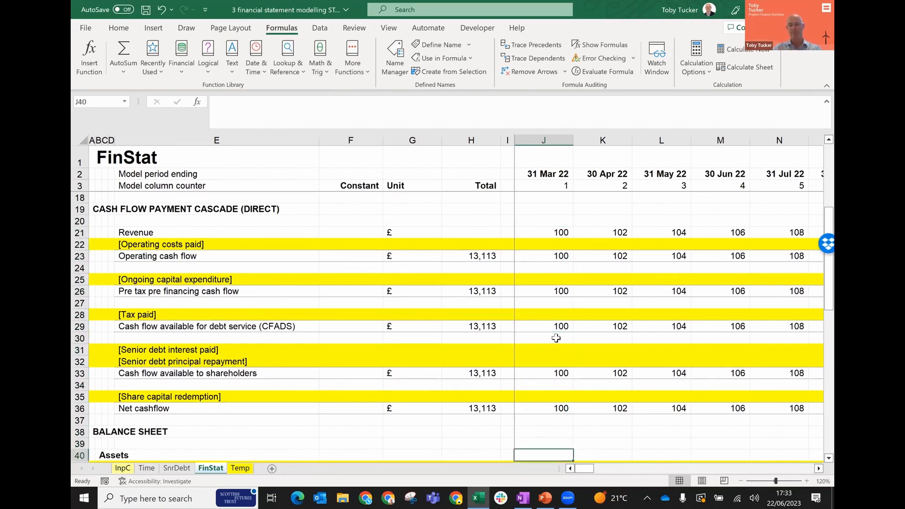
Step: Overwrite the 31 Mar 22 revenue in the cash flow payment cascade, cell J21, with a test value of 50
key("Up")
key("Up")
key("Up")
key("Up")
key("Up")
key("Up")
key("Up")
key("Up")
key("Up")
key("Up")
key("Up")
key("Up")
key("Up")
key("Up")
key("Up")
key("Up")
key("Up")
key("Up")
key("Up")
key("Up")
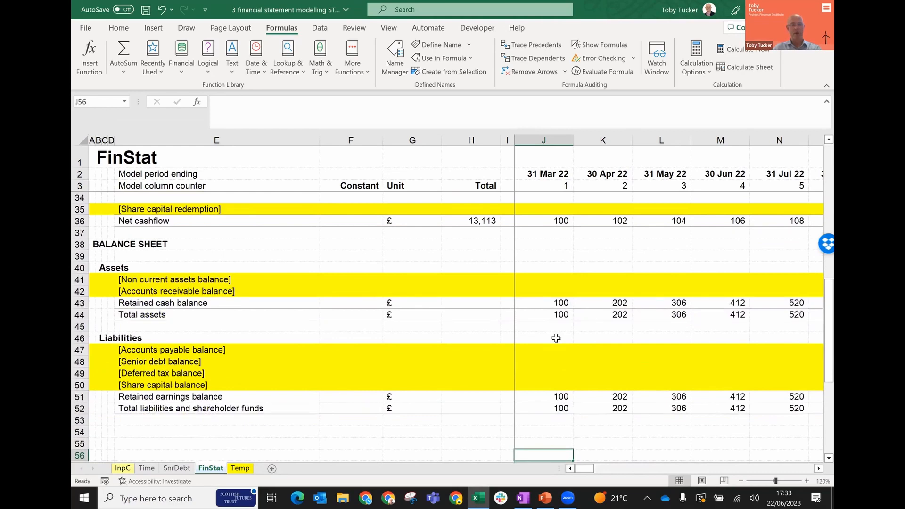
key("Up")
key("Up")
key("Up")
key("Up")
key("Up")
key("Up")
key("Up")
key("Up")
key("Up")
key("Up")
key("Up")
key("Up")
key("Up")
key("Up")
key("Up")
key("Up")
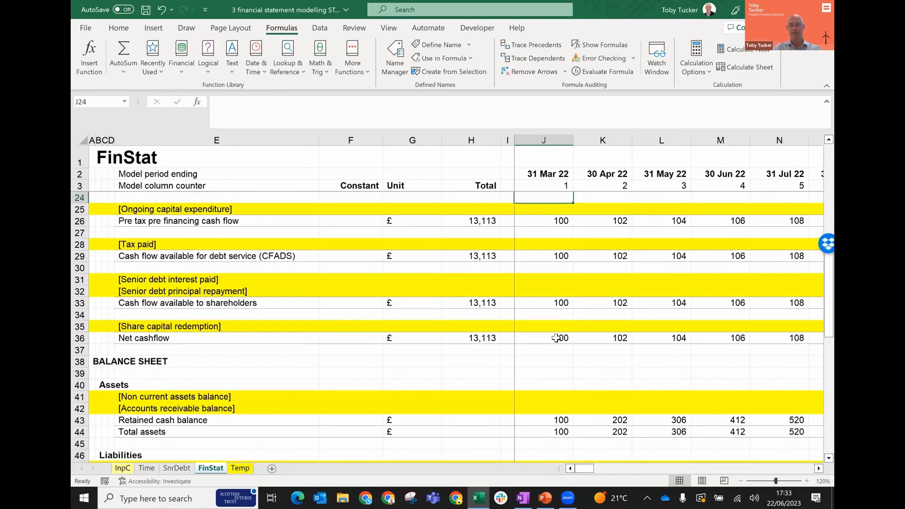
key("Down")
key("Down")
key("Down")
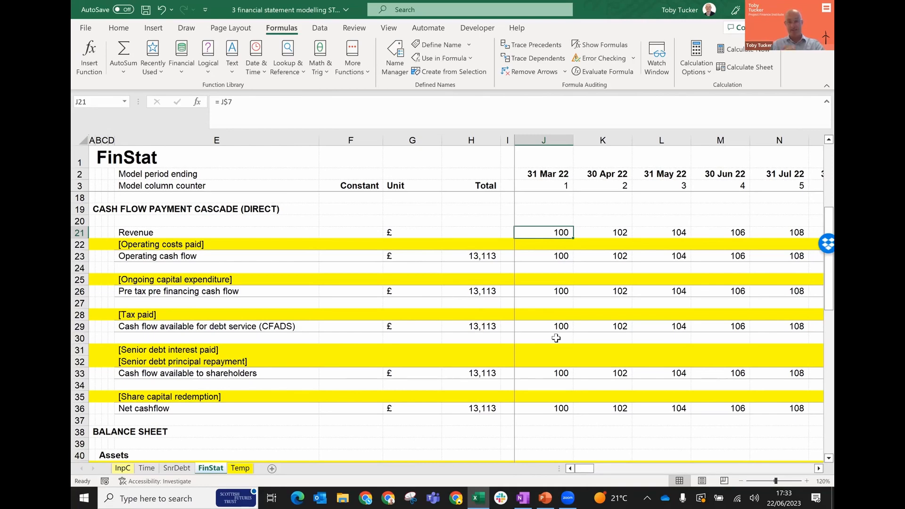
type("50")
key("ctrl+Return")
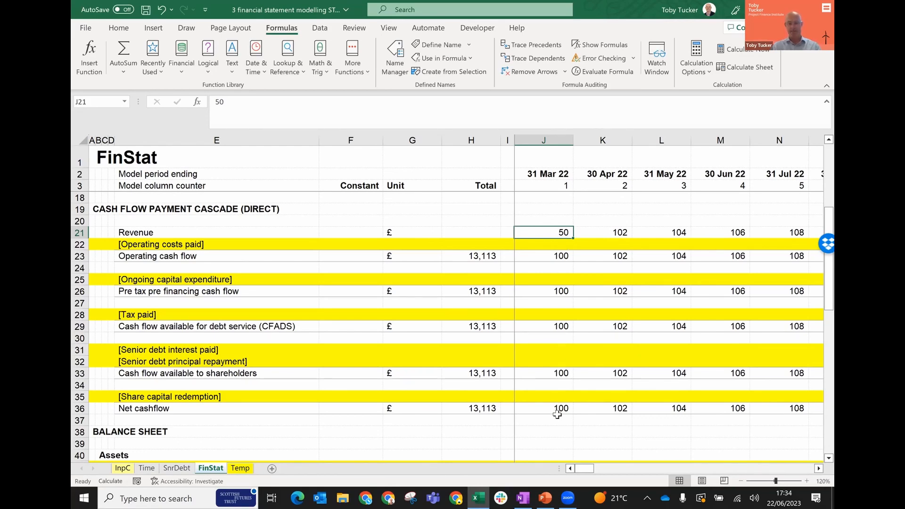
Step: Review the 31 Mar 22 column from the cash flow revenue line down to the balance sheet's retained cash balance and back up
key("Down")
key("Down")
key("Down")
key("Down")
key("Down")
key("Down")
key("Down")
key("Down")
key("Down")
key("Down")
key("Down")
key("Down")
key("Down")
key("Down")
key("Down")
key("Down")
key("Down")
key("Down")
key("Down")
key("Down")
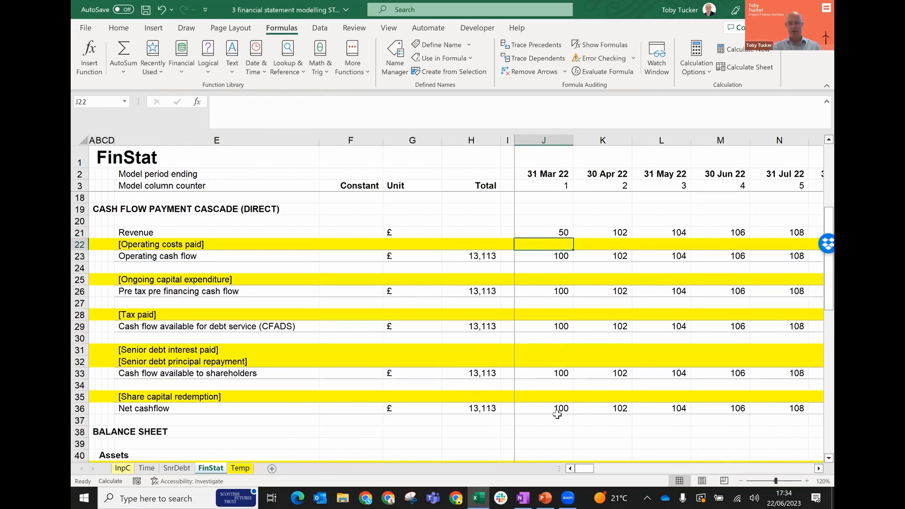
key("Up")
key("Up")
key("Up")
key("Up")
key("Up")
key("Up")
key("Up")
key("Up")
key("Up")
key("Up")
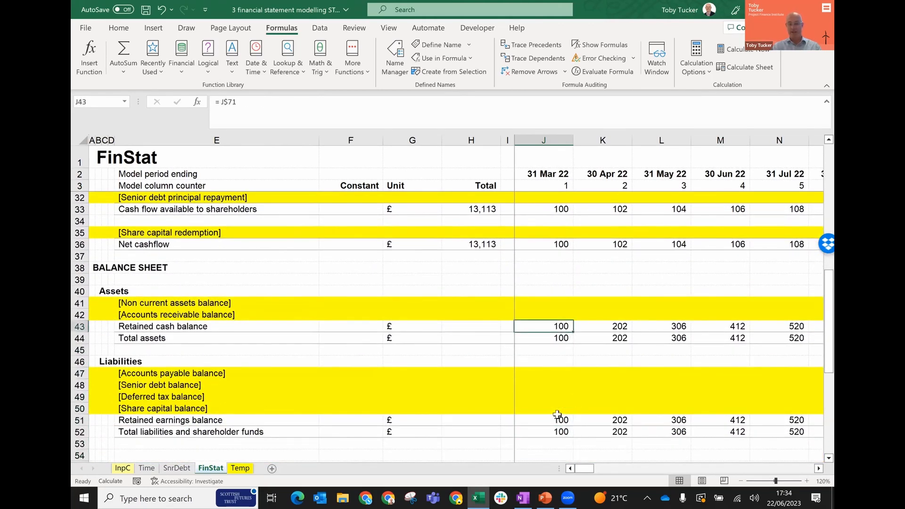
key("Up")
key("Up")
key("Up")
key("Up")
key("Up")
key("Up")
key("Up")
key("Up")
key("Up")
key("Up")
key("Up")
key("Up")
key("Up")
key("Up")
key("Up")
key("Up")
key("Up")
key("Up")
key("Up")
key("Up")
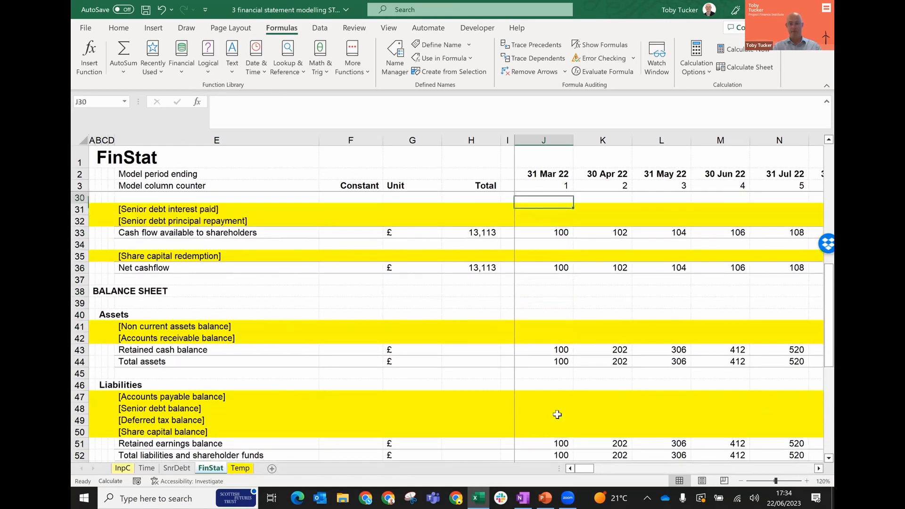
key("Up")
key("Up")
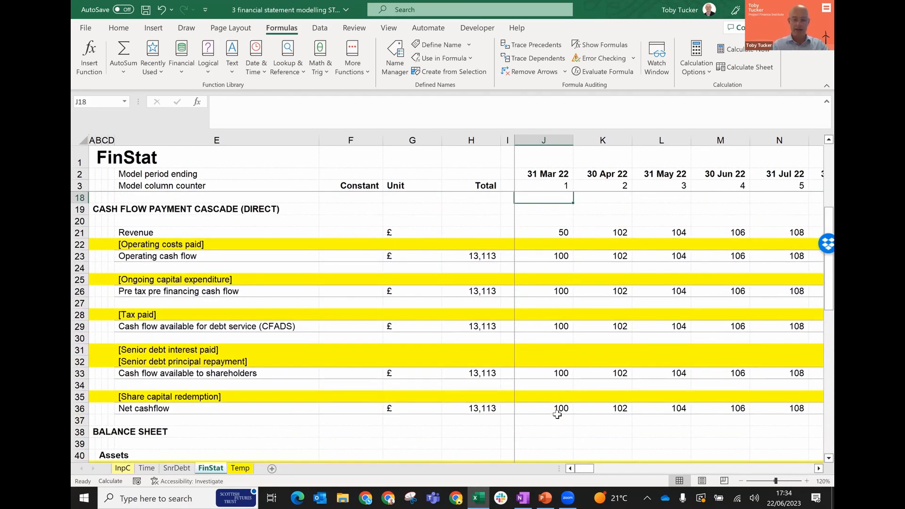
Step: Recalculate the model and compare 31 Mar 22 total assets with total liabilities and shareholder funds on the balance sheet
key("Down")
key("Down")
key("Down")
key("Down")
key("Down")
key("Down")
key("Down")
key("Down")
key("Down")
key("Down")
key("Down")
key("Down")
key("Down")
key("Down")
key("Down")
key("Down")
key("Down")
key("Down")
key("Down")
key("Down")
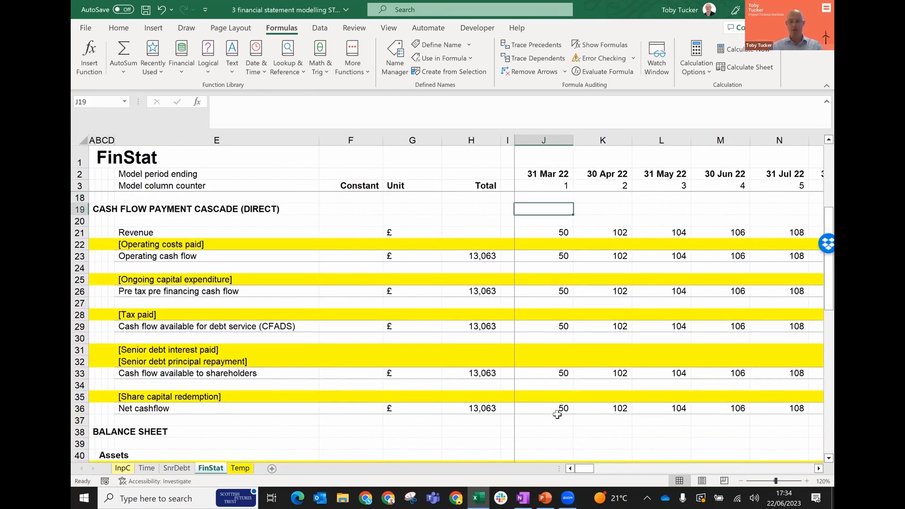
key("Down")
key("Down")
key("Down")
key("Down")
key("Down")
key("Down")
key("Down")
key("Down")
key("Down")
key("Down")
key("Down")
key("Down")
key("Down")
key("Down")
key("Down")
key("Down")
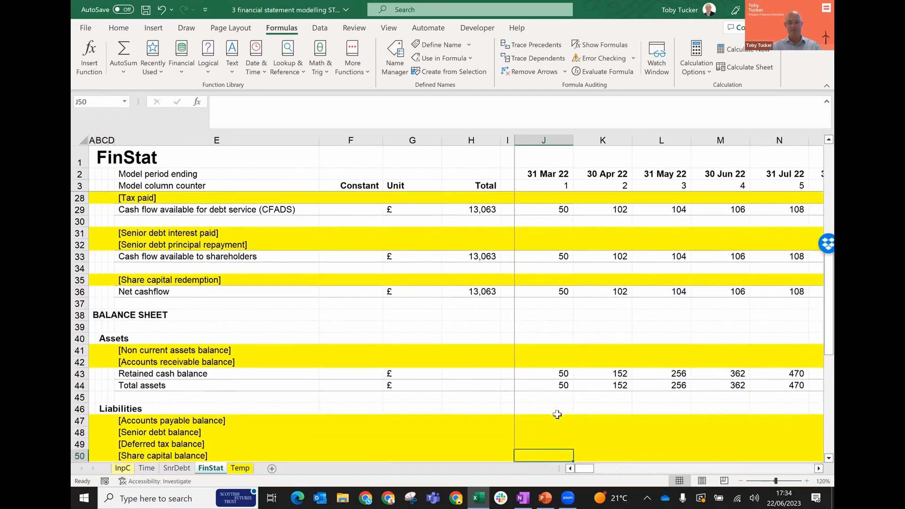
key("Up")
key("Up")
key("Up")
key("Up")
key("Up")
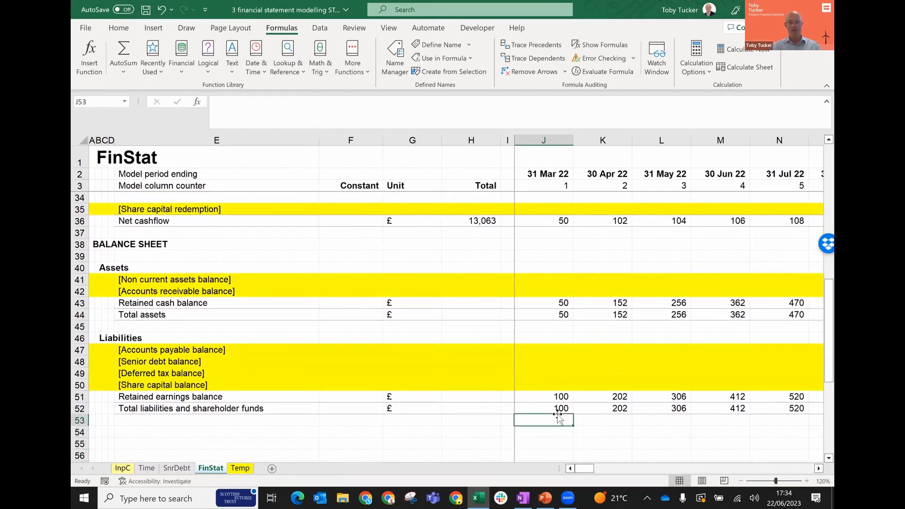
key("Down")
key("Down")
key("Up")
key("Up")
key("Up")
key("Up")
key("Up")
key("Up")
key("Up")
key("Up")
key("Up")
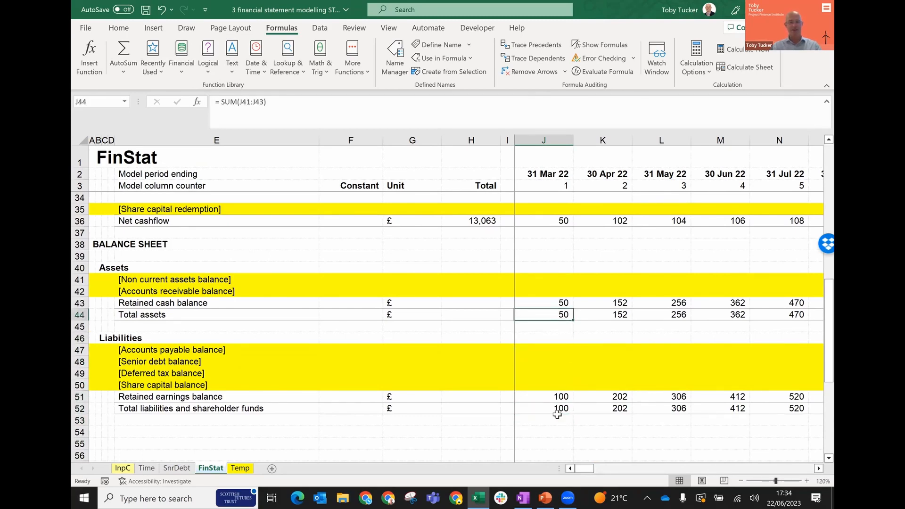
key("Up")
key("Up")
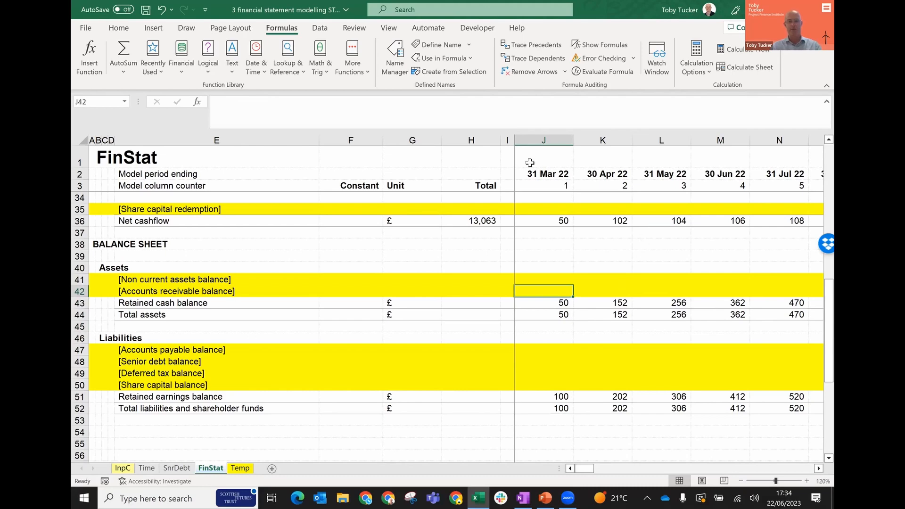
left_click(532, 109)
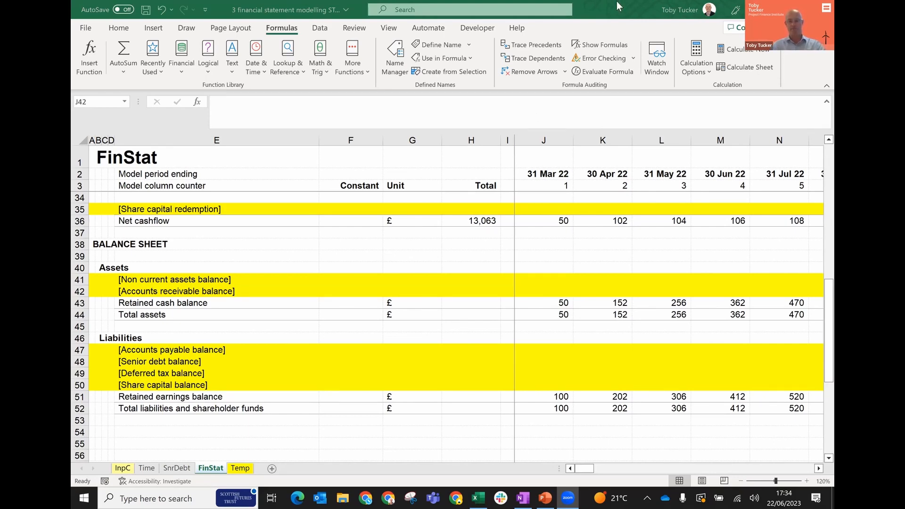
left_click(559, 287)
left_click(555, 278)
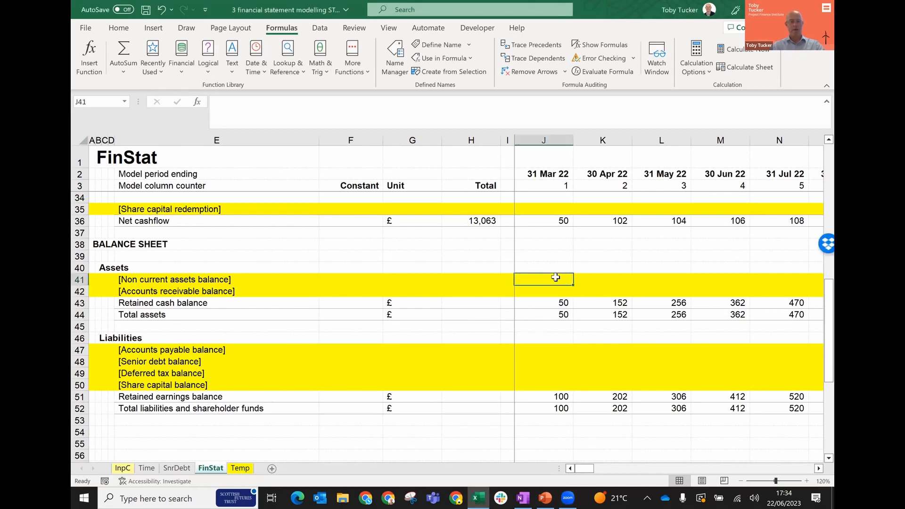
type("50")
key("ctrl+Return")
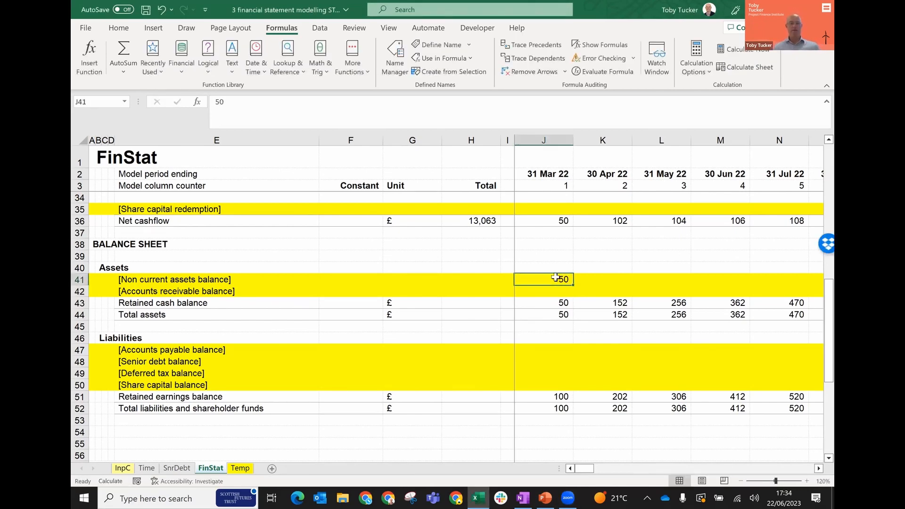
key("Delete")
Step: Test a 31 Mar 22 accounts receivable balance of 50 in J42 with a recalculation, and clear the value
key("Down")
type("50")
key("ctrl+Return")
key("F9")
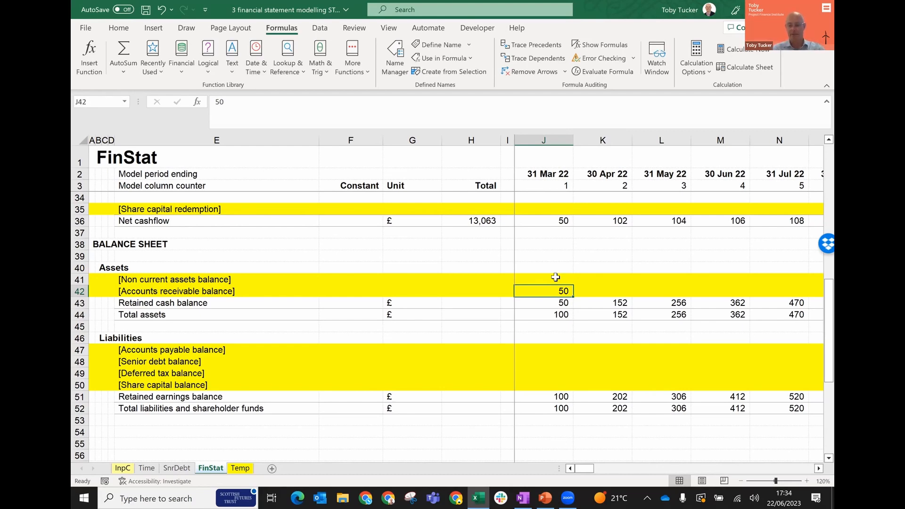
key("Delete")
Step: Restore the 31 Mar 22 cash flow revenue formula in J21 by filling it from K21, and recalculate the model
key("Up")
key("Up")
key("Up")
key("Up")
key("Up")
key("Up")
key("Up")
key("Up")
key("Up")
key("Up")
key("Up")
key("Up")
key("Up")
key("Up")
key("Up")
key("Up")
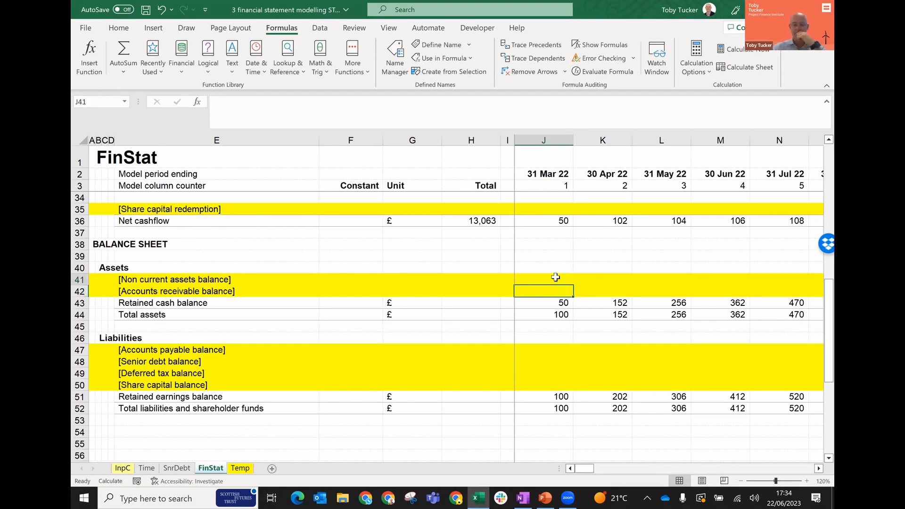
key("Up")
key("Up")
key("Up")
key("Up")
key("Up")
key("Up")
key("Up")
key("Up")
key("Up")
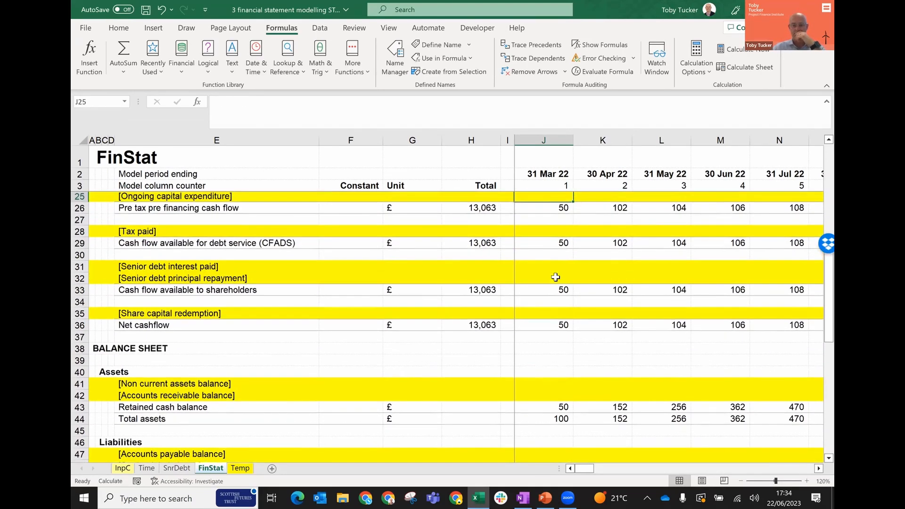
key("Down")
key("Down")
key("Down")
key("Down")
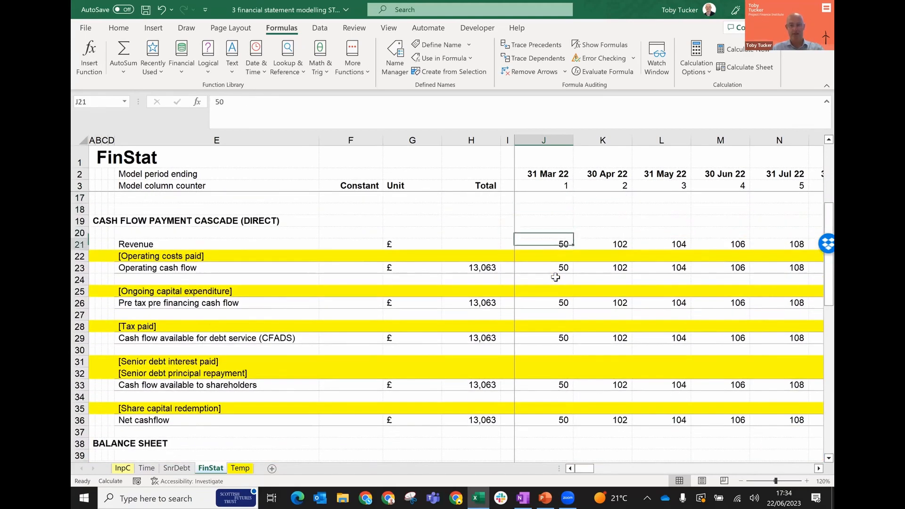
key("Right")
key("shift+Left")
key("alt+e")
key("i")
key("l")
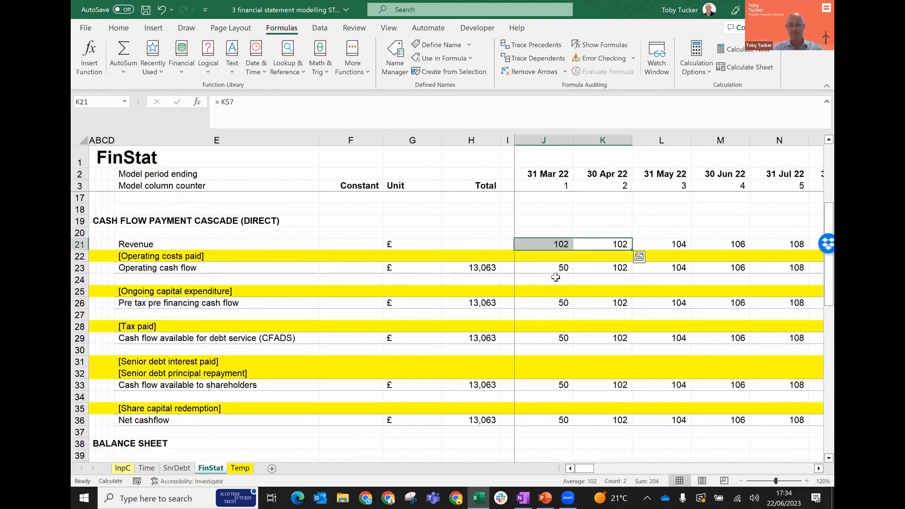
key("Left")
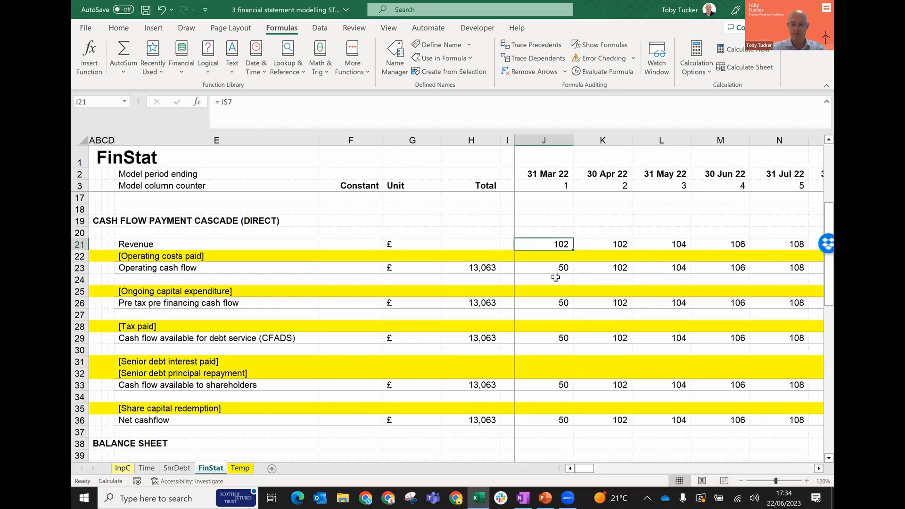
key("F9")
key("Down")
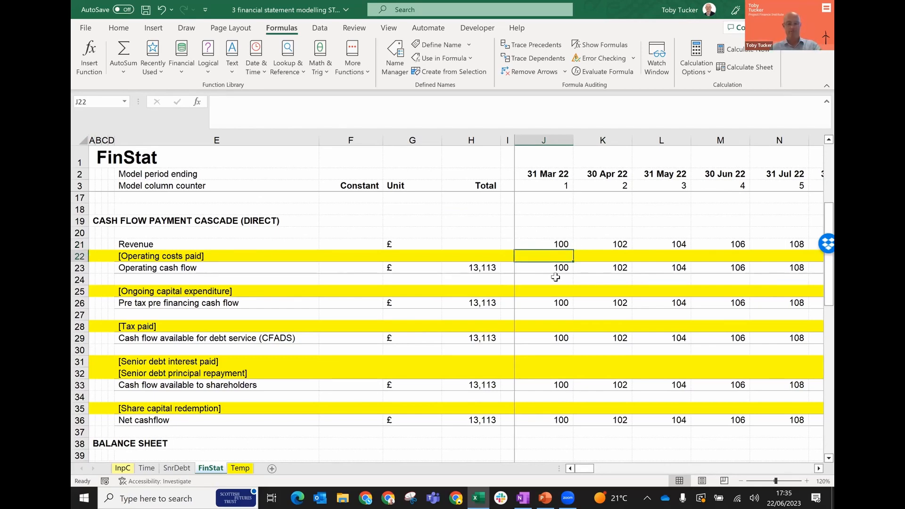
Step: Switch to PowerPoint to view the "Cashflow – A closer look" slide
key("alt+Tab")
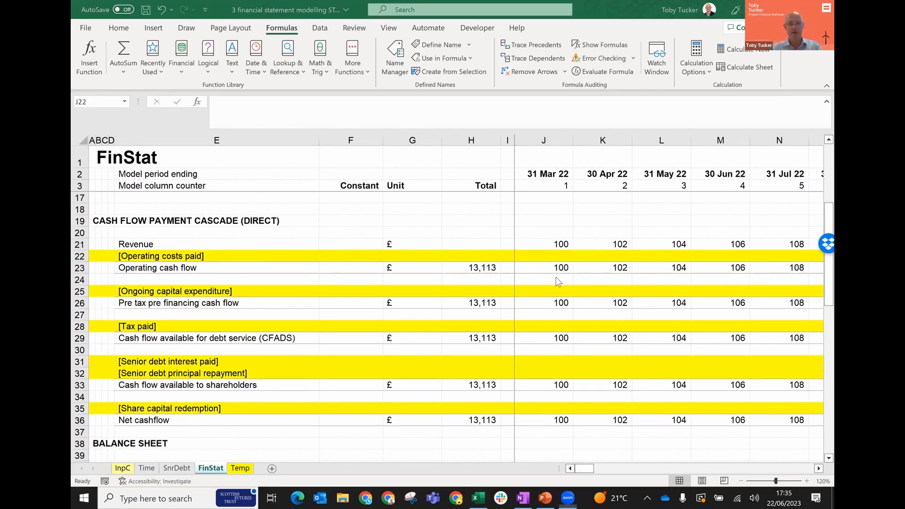
key("alt+Tab")
key("alt+Tab")
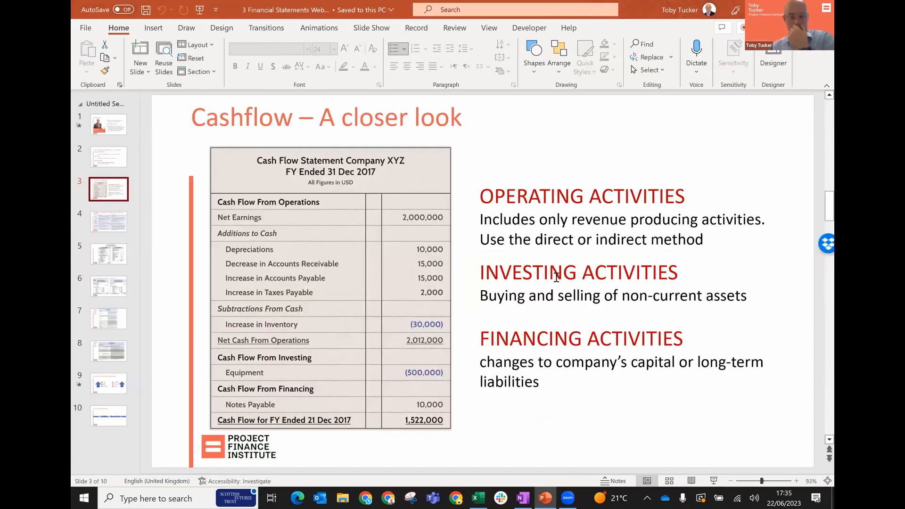
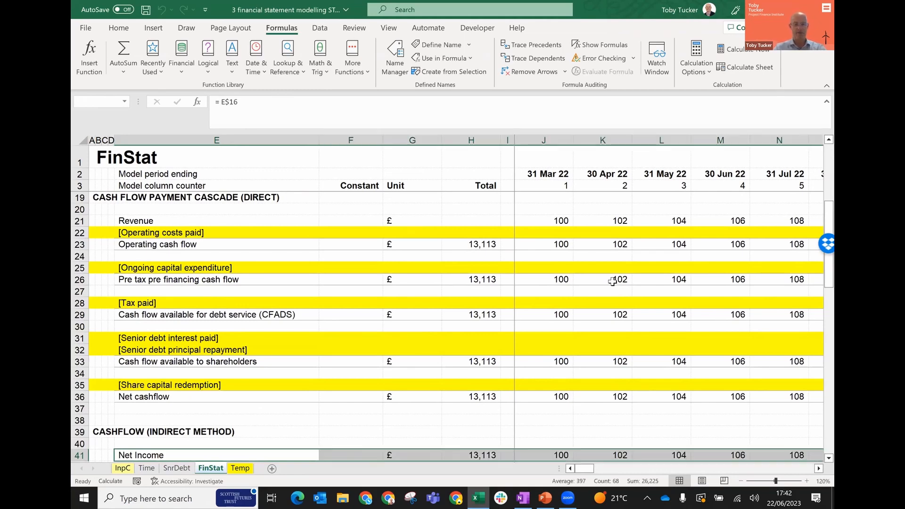
Step: Enter the label "Movement in accounts receivable" in E42, directly under Net Income in the indirect method cashflow section
scroll(611, 281, "down", 1)
key("Down")
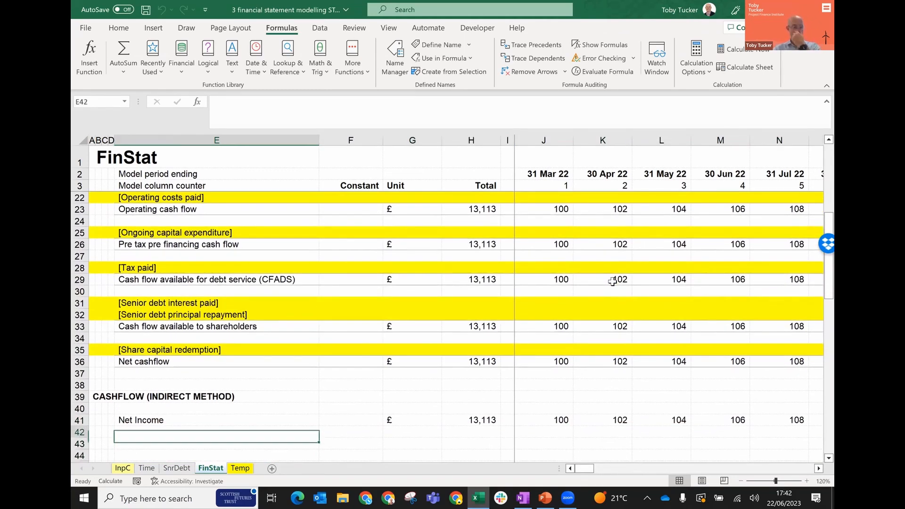
key("Right")
key("Right")
key("Left")
key("Left")
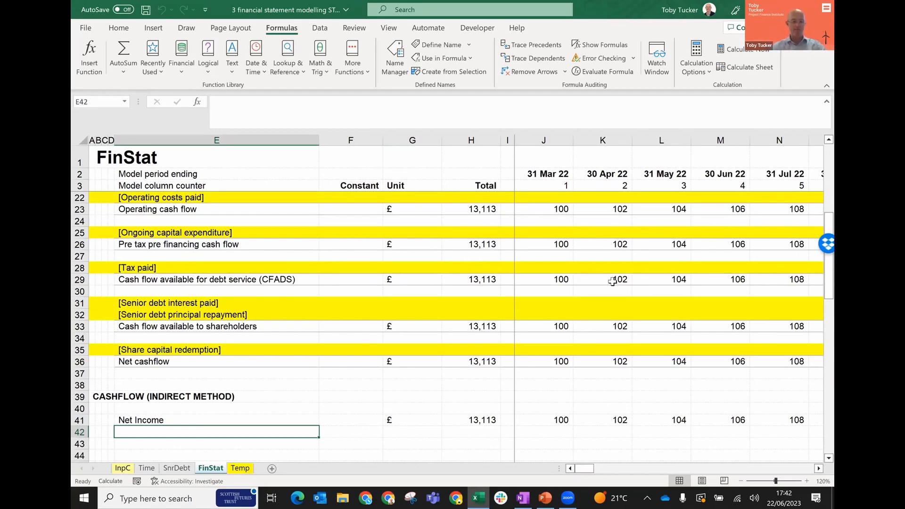
type("Movement ")
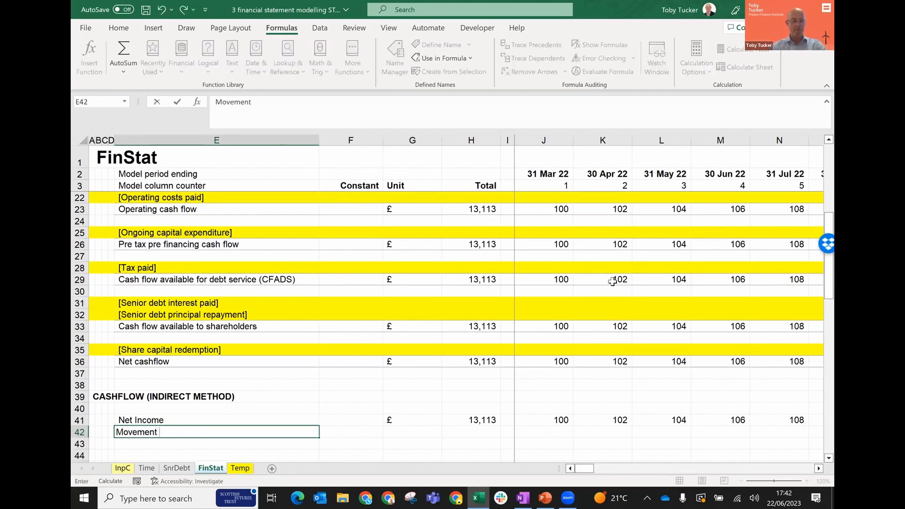
type("in accounts recei")
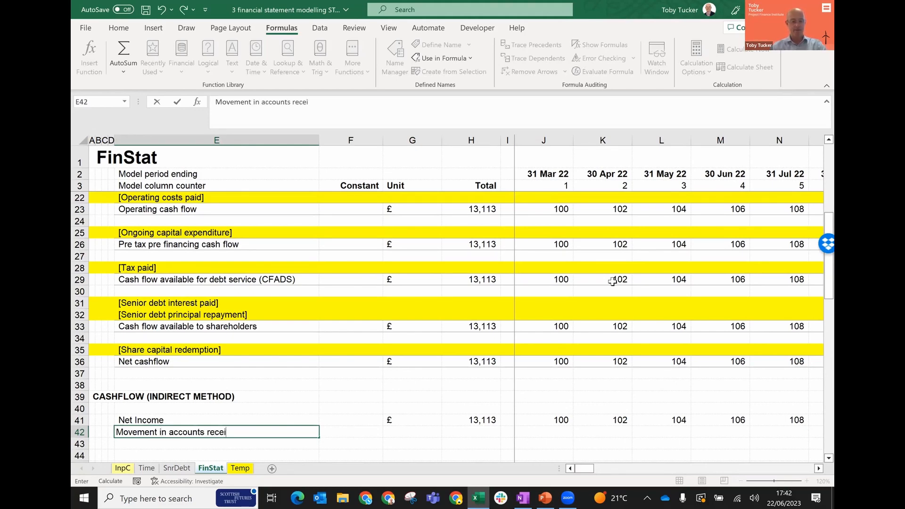
type("vable")
key("ctrl+Return")
Step: Highlight the whole Movement in accounts receivable row 42 in yellow as a placeholder line
key("Right")
key("shift+space")
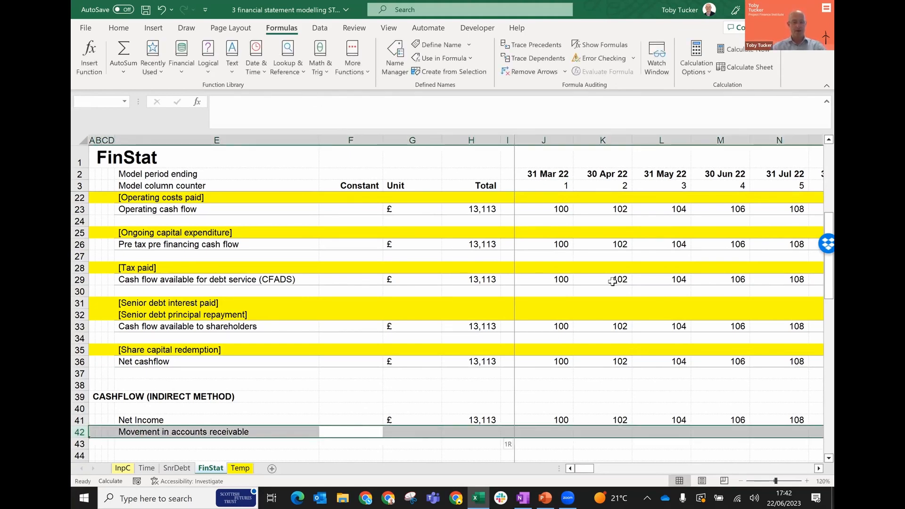
key("ctrl+shift+y")
key("Down")
key("Down")
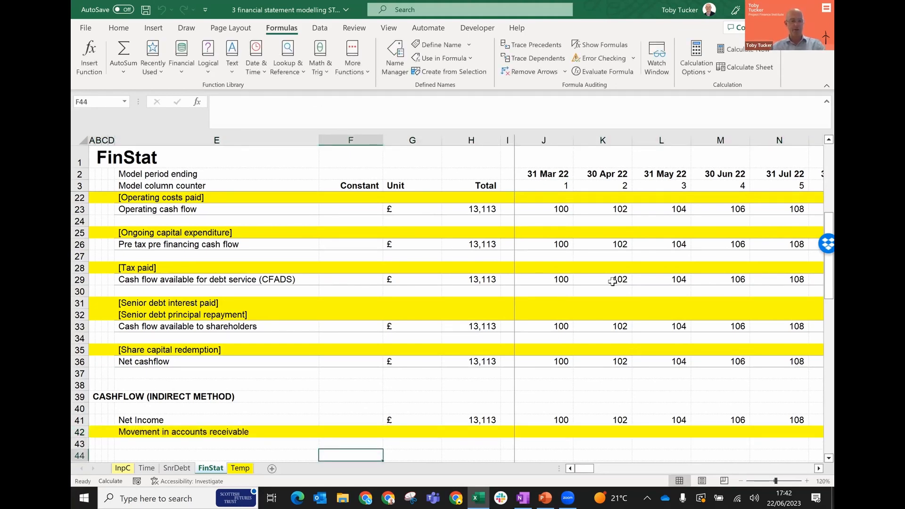
Step: Enter the label "Net cashflow" in E43 below the Movement in accounts receivable row
key("Left")
key("Up")
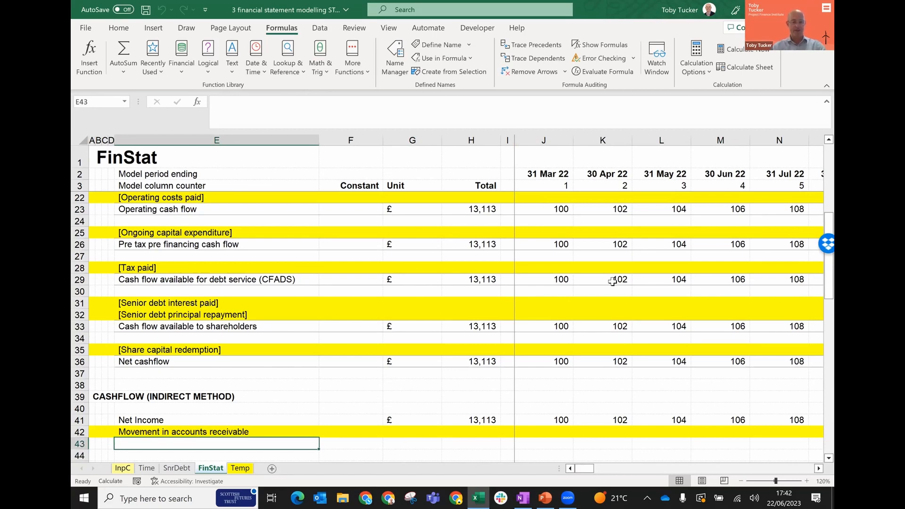
type("Net cash")
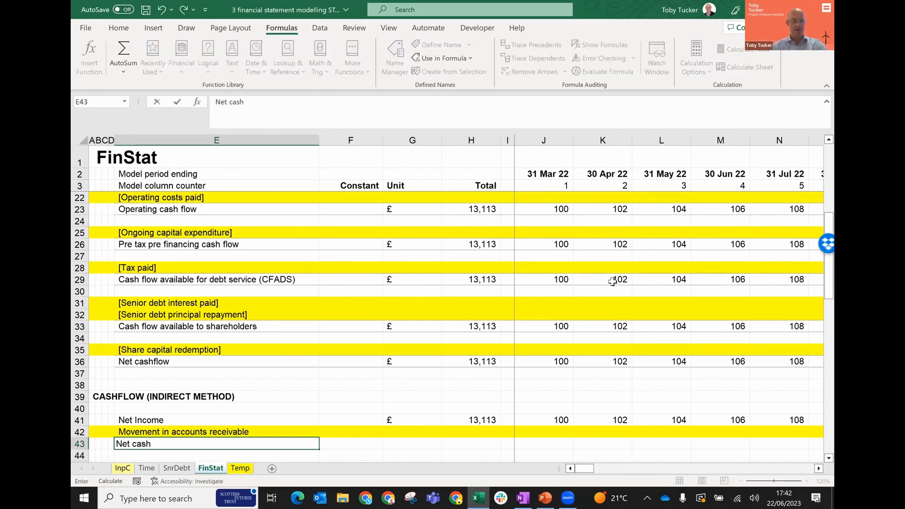
type("flow")
key("ctrl+Return")
Step: Calculate net cashflow in J43 with =SUM(J41:J42) and fill the formula across all model periods
key("shift+space")
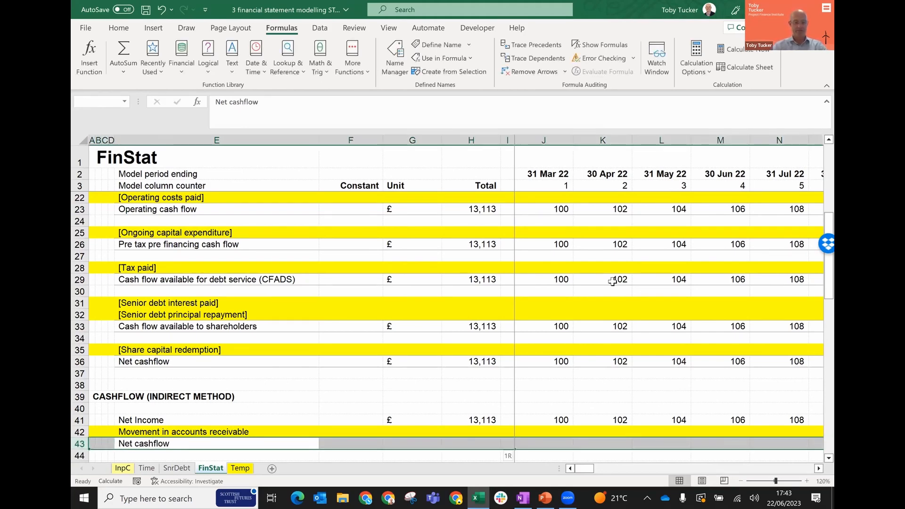
key("ctrl+shift+Right")
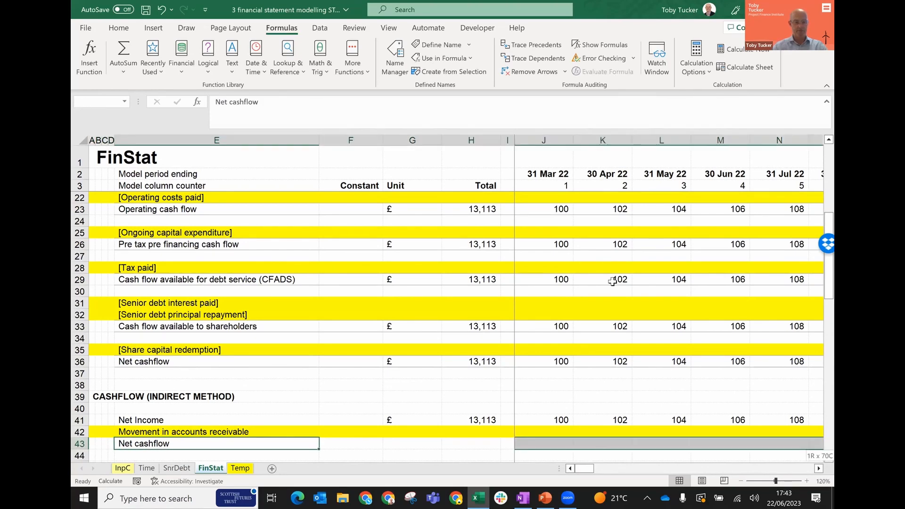
key("Right")
key("Right")
key("Right")
key("Right")
key("Right")
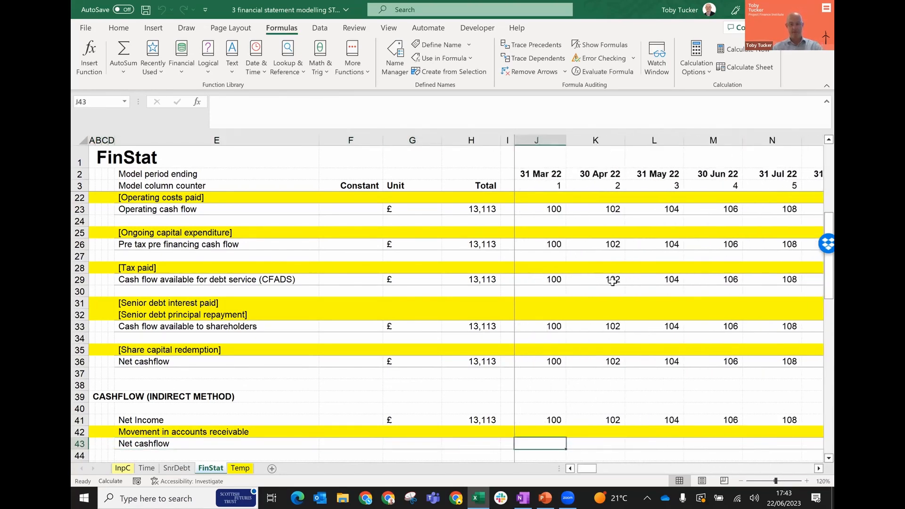
key("alt+equal")
key("ctrl+Return")
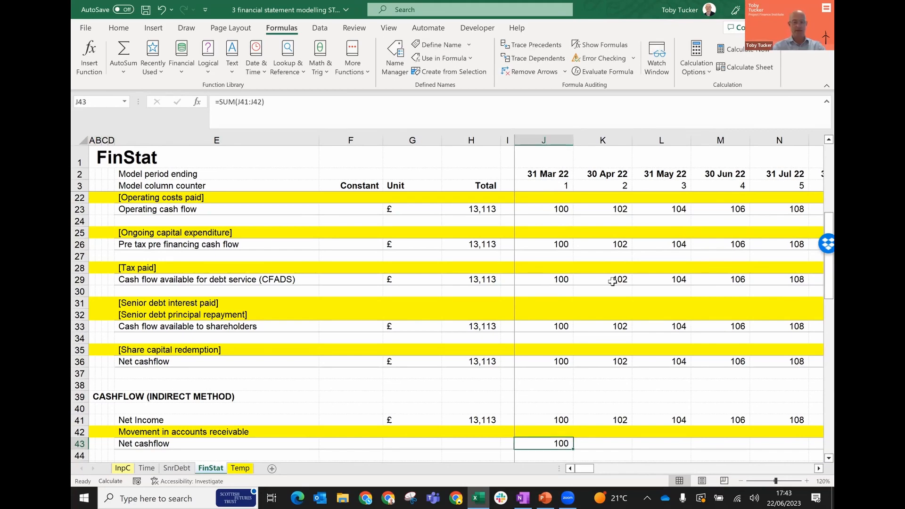
key("ctrl+shift+Right")
key("ctrl+r")
Step: Add a sum in H43 that totals the indirect method Net cashflow row across the model periods
key("Left")
key("Left")
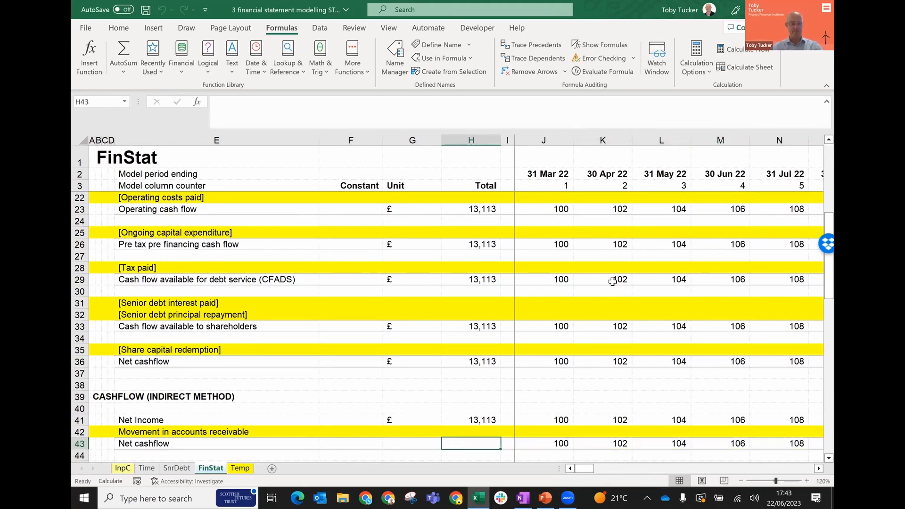
key("alt+equal")
key("ctrl+Return")
key("Left")
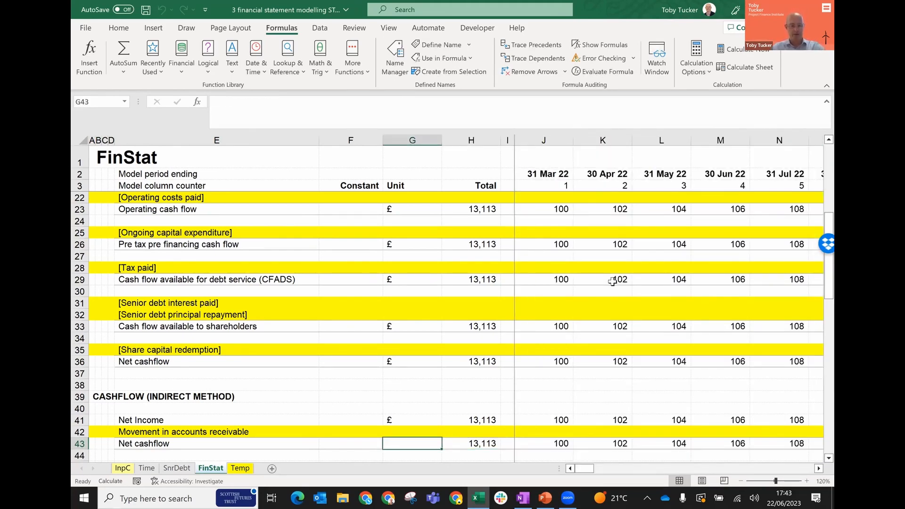
Step: Enter £ as the unit for the Net cashflow row in the indirect method cashflow section
type("£")
key("Return")
key("Up")
key("Up")
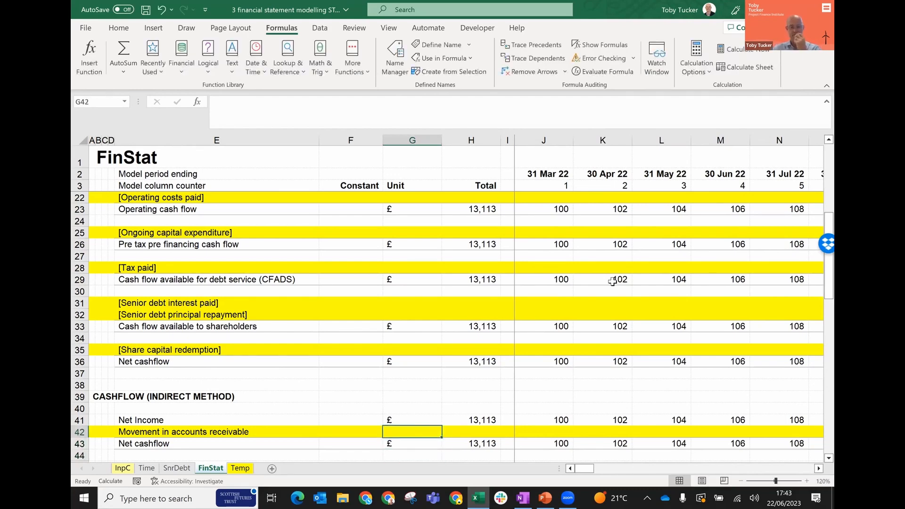
Step: Examine the Net Income, Movement in accounts receivable and Net cashflow rows of the indirect method cashflow
key("Right")
key("Right")
key("Right")
key("Left")
key("Left")
key("Left")
key("Left")
key("Left")
key("Up")
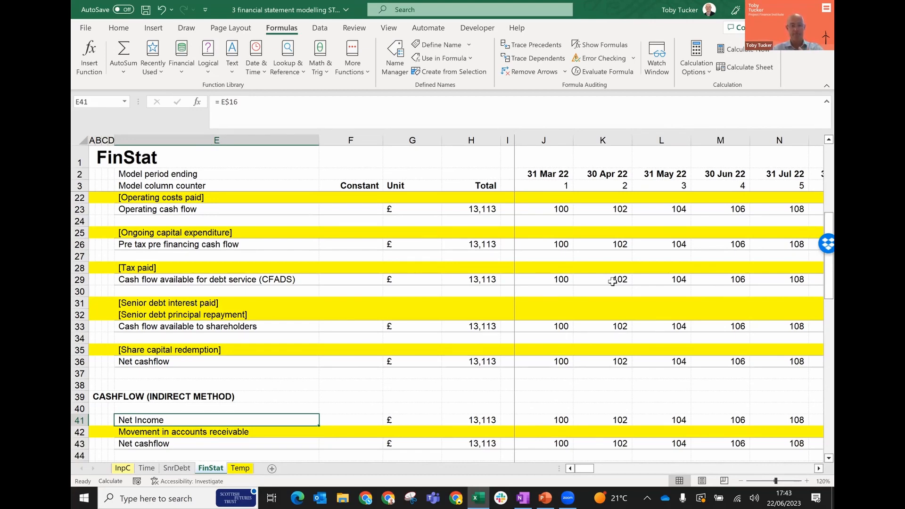
key("Down")
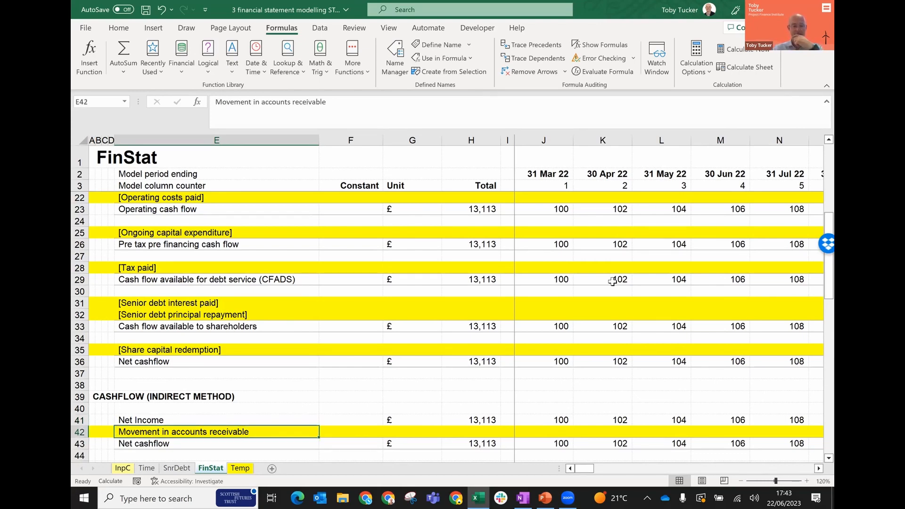
key("Down")
key("Up")
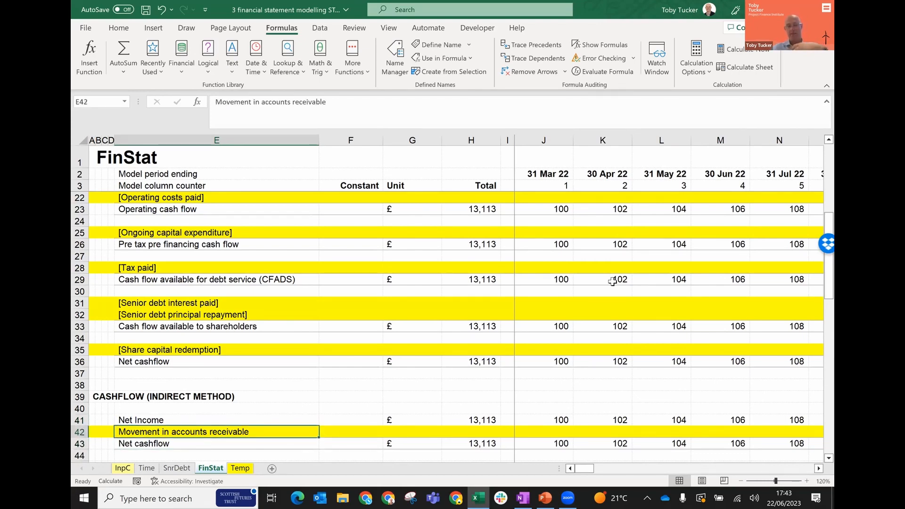
key("Down")
key("Down")
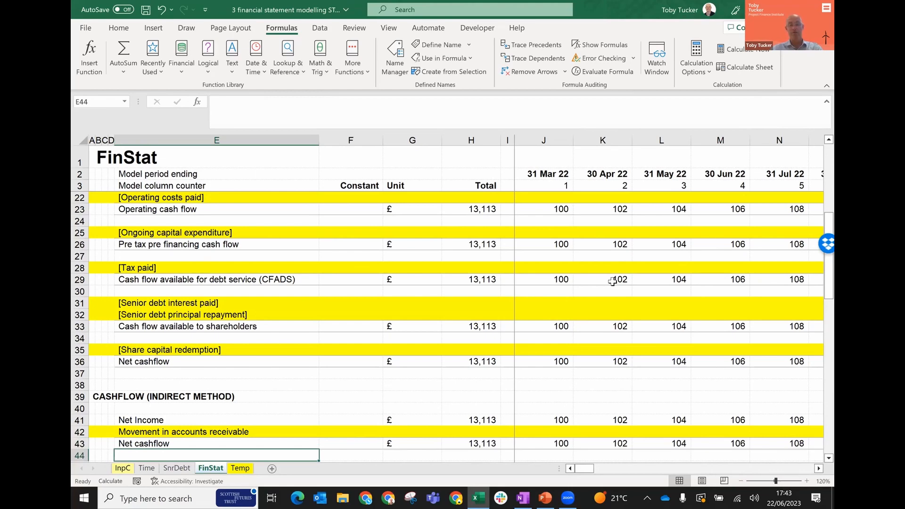
key("Up")
key("Up")
key("Right")
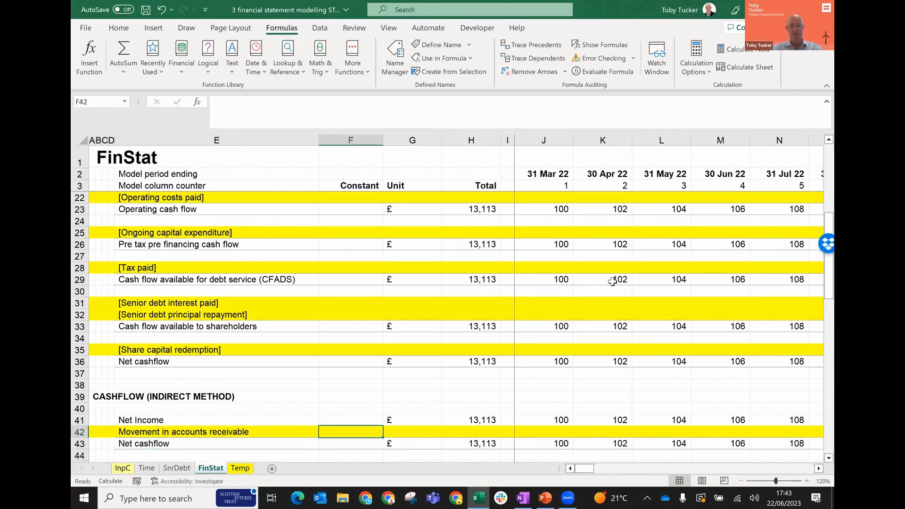
Step: Delete the three surplus blank rows 47 to 49 between the indirect cashflow section and the balance sheet
key("Down")
key("Down")
key("Down")
key("Down")
key("Down")
key("Down")
key("Down")
key("Down")
key("Down")
key("Down")
key("Down")
key("Down")
key("Down")
key("Down")
key("Down")
key("Down")
key("Down")
key("Down")
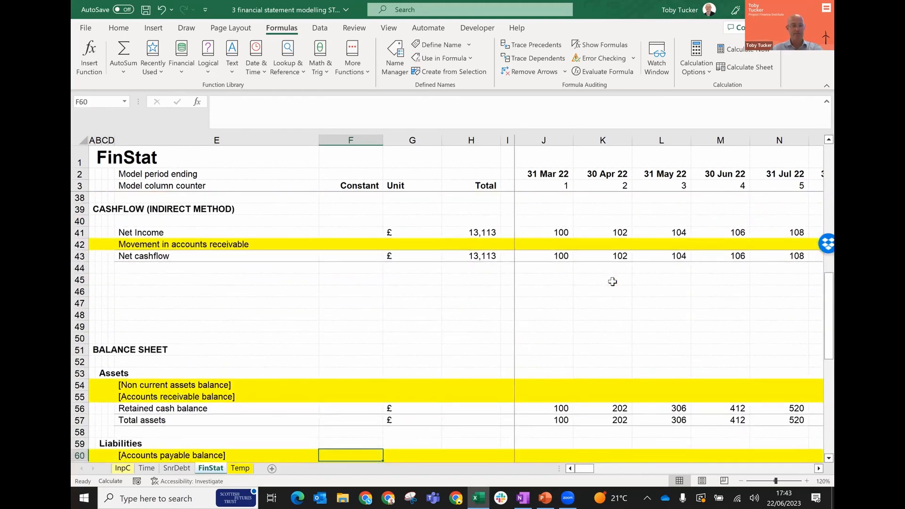
key("Up")
key("Up")
key("Up")
key("Up")
key("Up")
key("Up")
key("Up")
key("Up")
key("Up")
key("Up")
key("Up")
key("Up")
key("Up")
key("shift+space")
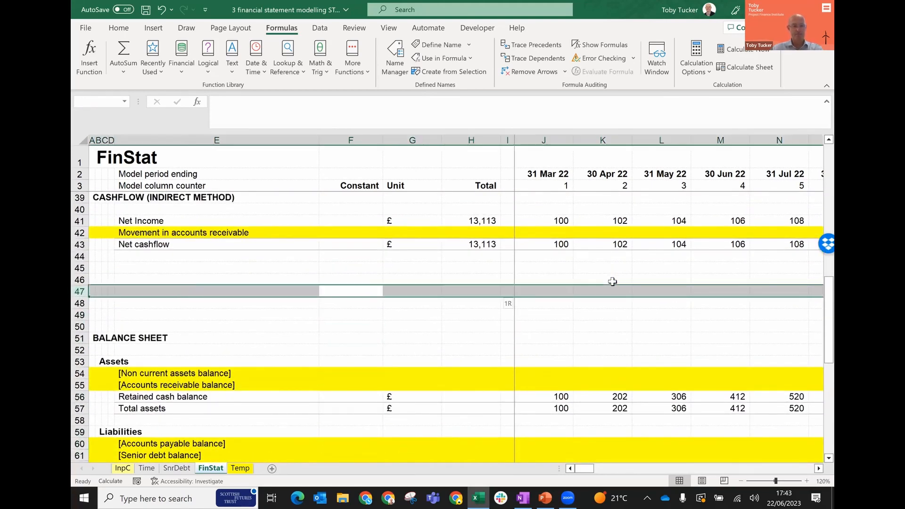
key("shift+Down")
key("shift+Down")
key("ctrl+minus")
Step: Examine the income statement's Revenue formulas for the first two model periods, 31 Mar 22 and 30 Apr 22
key("Up")
key("Up")
key("Up")
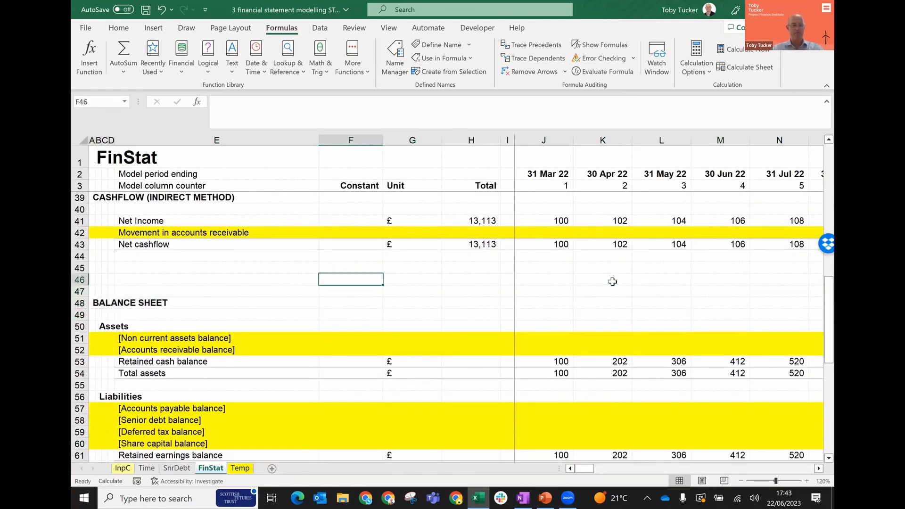
key("Up")
key("Up")
key("Up")
key("Up")
key("Up")
key("Up")
key("Up")
key("Up")
key("Up")
key("Up")
key("Up")
key("Up")
key("Up")
key("Up")
key("Up")
key("Up")
key("Up")
key("Up")
key("Up")
key("Up")
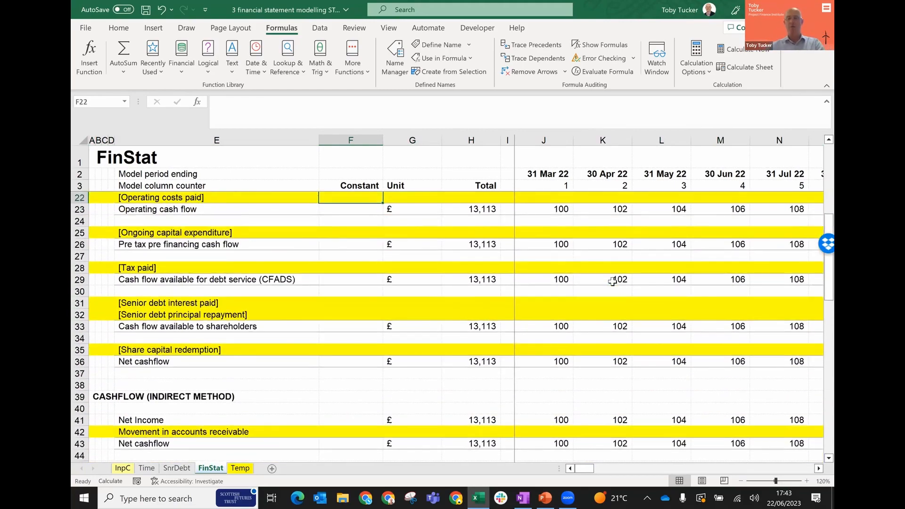
key("Up")
key("Up")
key("Up")
key("Up")
key("Up")
key("Up")
key("Up")
key("Up")
key("Up")
key("Up")
key("Up")
key("Up")
key("Up")
key("Up")
key("Up")
key("Up")
key("Up")
key("Up")
key("Up")
key("Up")
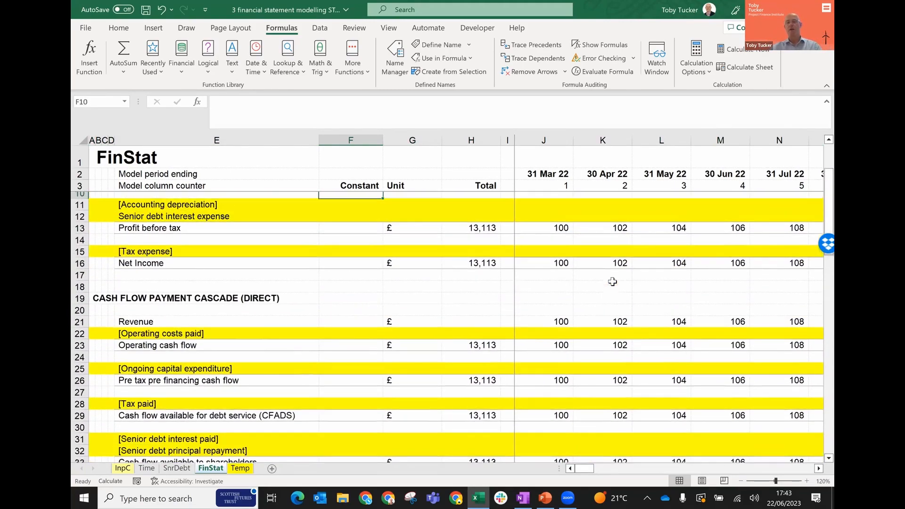
key("Down")
key("Down")
key("Down")
key("Down")
key("Down")
key("Down")
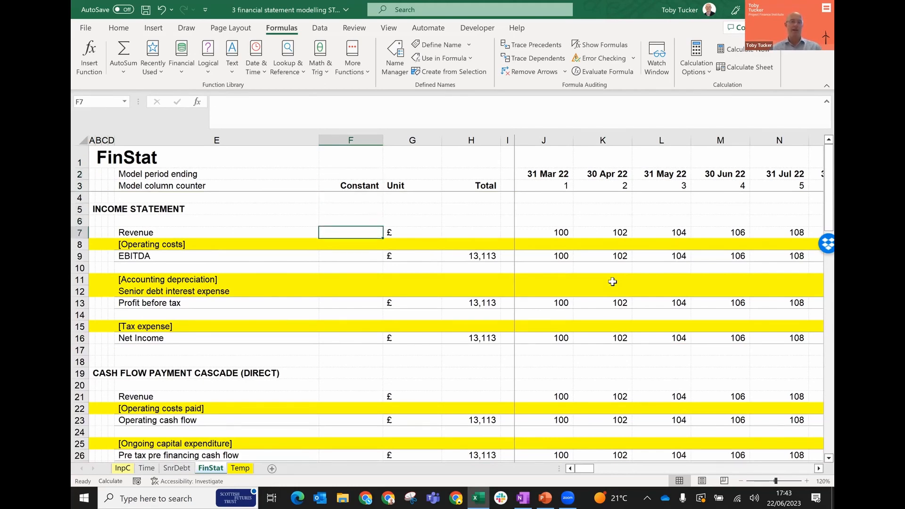
key("Right")
key("Right")
key("Right")
key("Right")
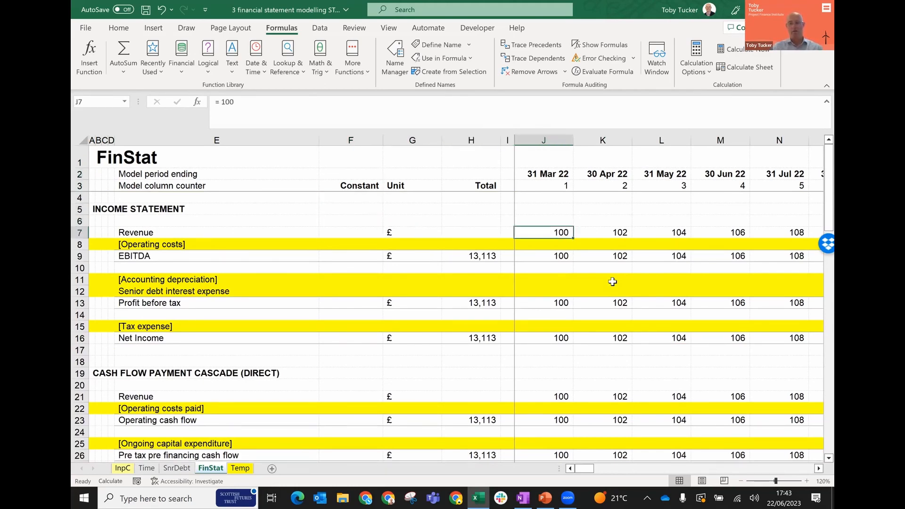
key("Left")
key("Right")
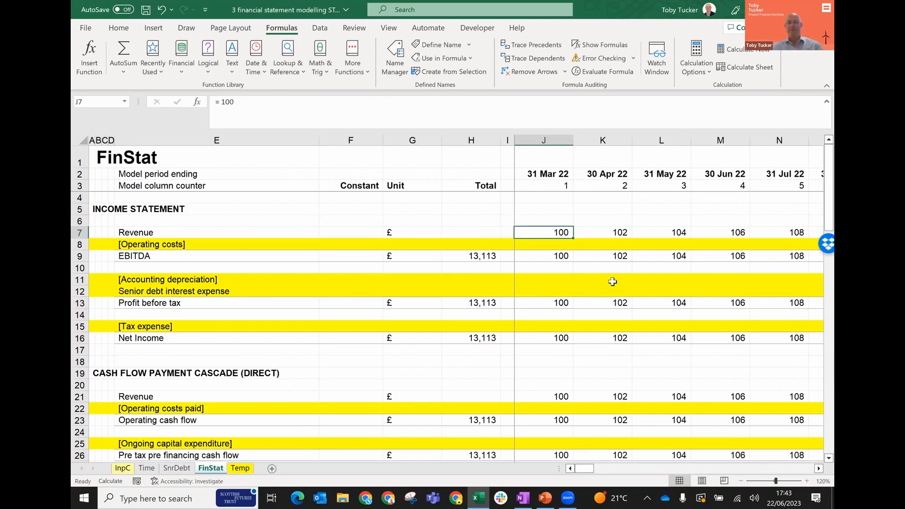
key("Right")
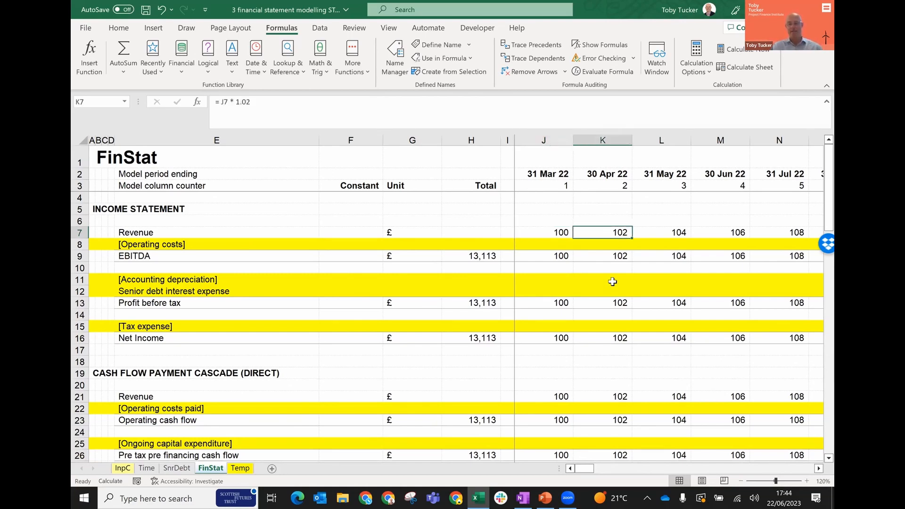
key("Left")
key("Right")
key("Left")
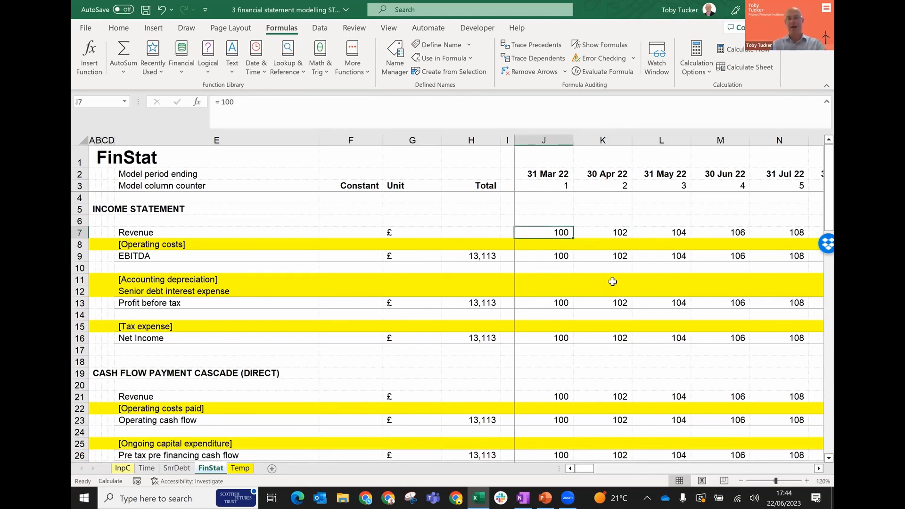
key("Right")
key("Left")
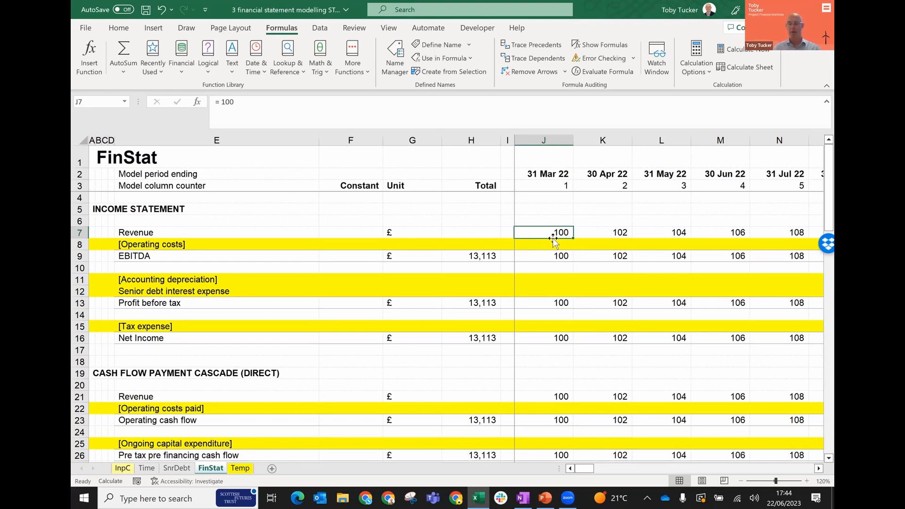
Step: Review the first-period column from Revenue through the direct cash flow cascade to the Movement in accounts receivable row
key("Down")
key("Down")
key("Down")
key("Down")
key("Down")
key("Down")
key("Down")
key("Down")
key("Down")
key("Down")
key("Down")
key("Down")
key("Down")
key("Down")
key("Down")
key("Down")
key("Down")
key("Down")
key("Down")
key("Down")
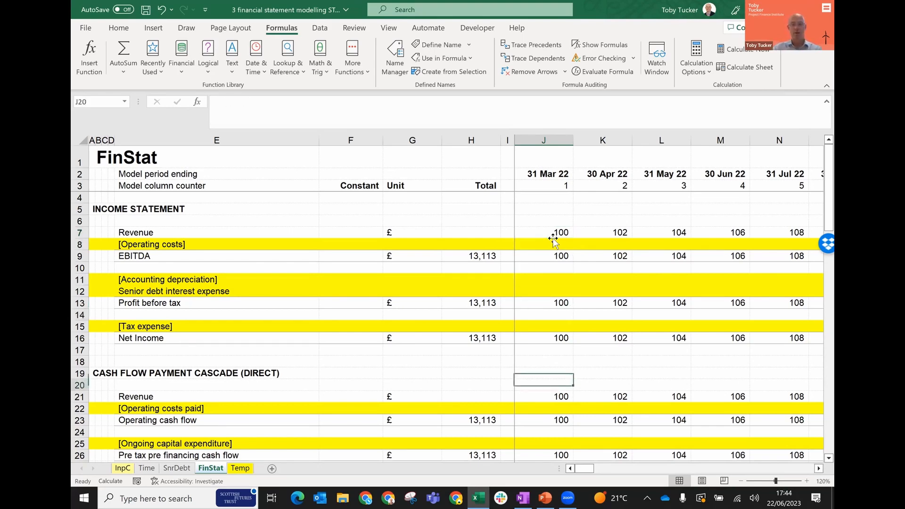
key("Down")
key("Down")
key("Down")
key("Down")
key("Down")
key("Down")
key("Down")
key("Down")
key("Down")
key("Down")
key("Down")
key("Down")
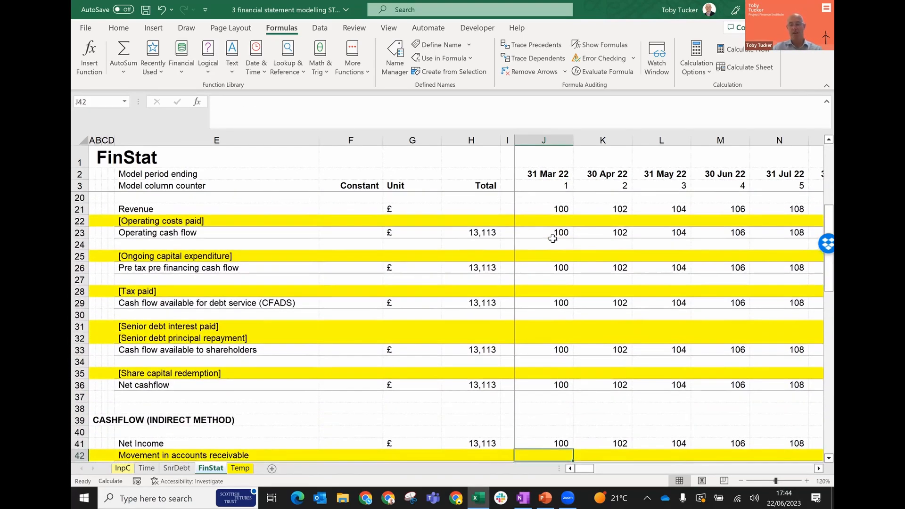
Step: Review the first-period column down through the balance sheet's Assets and Liabilities rows to below Total liabilities and shareholder funds
key("Down")
key("Down")
key("Down")
key("Down")
key("Down")
key("Down")
key("Down")
key("Down")
key("Down")
key("Down")
key("Down")
key("Down")
key("Down")
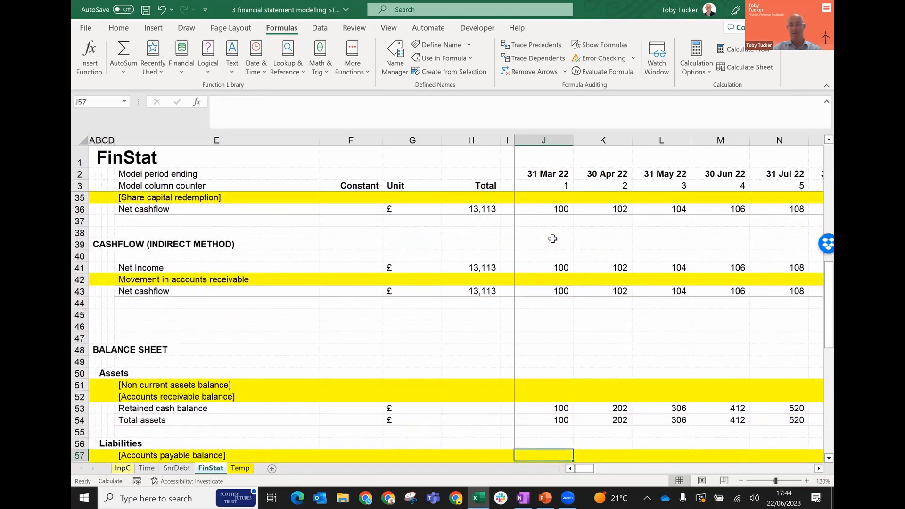
key("Down")
key("Down")
key("Down")
key("Down")
key("Down")
key("Down")
key("Down")
key("Down")
key("Down")
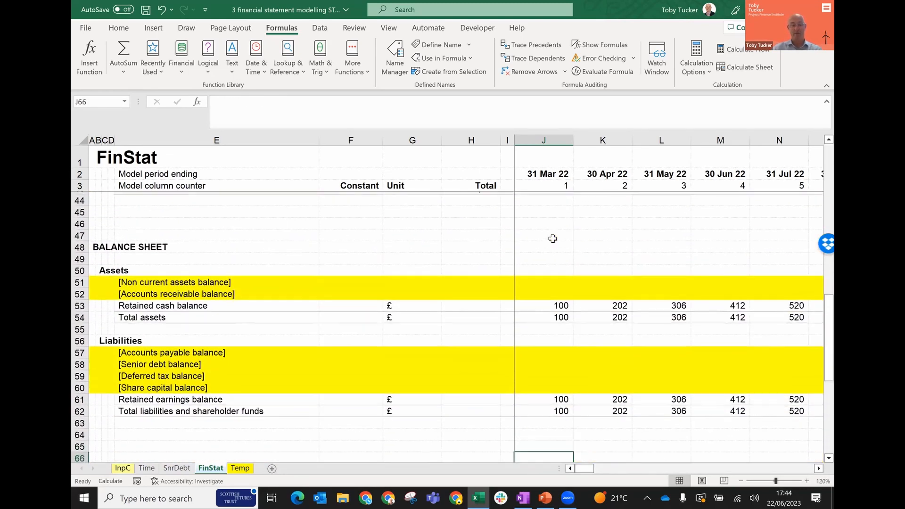
Step: Compare the first-period Net cashflow figures of the cashflow sections with the balance sheet's Retained cash balance and Total assets rows
key("Up")
key("Up")
key("Up")
key("Up")
key("Up")
key("Up")
key("Up")
key("Up")
key("Up")
key("Up")
key("Up")
key("Up")
key("Up")
key("Up")
key("Up")
key("Up")
key("Up")
key("Up")
key("Up")
key("Up")
key("Up")
key("Up")
key("Up")
key("Up")
key("Up")
key("Up")
key("Up")
key("Up")
key("Up")
key("Up")
key("Up")
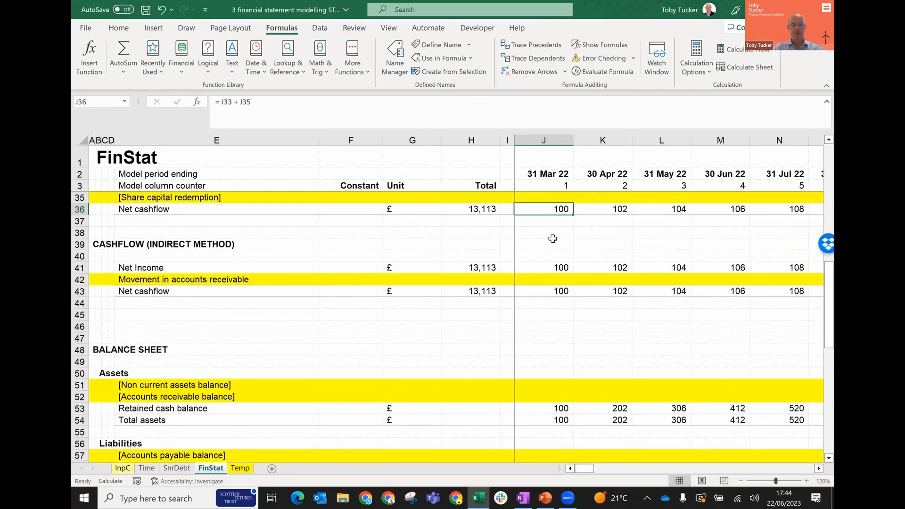
key("Down")
key("Down")
key("Down")
key("Down")
key("Down")
key("Down")
key("Down")
key("Down")
key("Down")
key("Down")
key("Down")
key("Down")
key("Down")
key("Down")
key("Down")
key("Down")
key("Down")
key("Down")
key("Down")
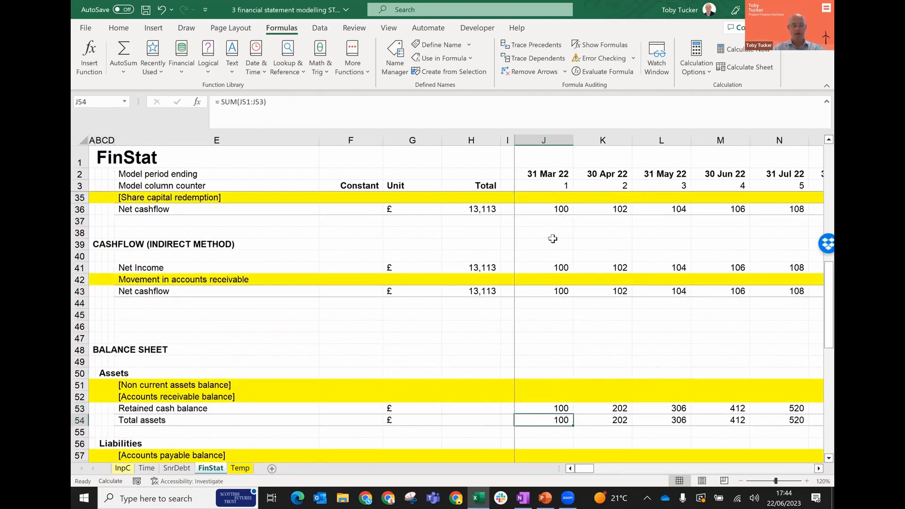
Step: Insert blank rows in blocks of five from row 45, between the indirect cashflow section and the balance sheet
key("Up")
key("Up")
key("Up")
key("Up")
key("Up")
key("Up")
key("Up")
key("Up")
key("Up")
key("Up")
key("Up")
key("Down")
key("Down")
key("shift+Down")
key("shift+Down")
key("shift+Down")
key("shift+Down")
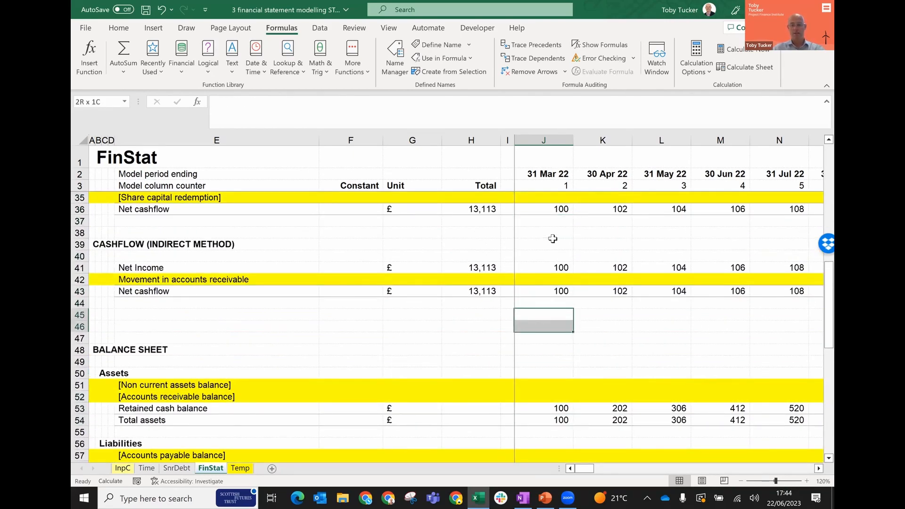
key("alt+i")
key("r")
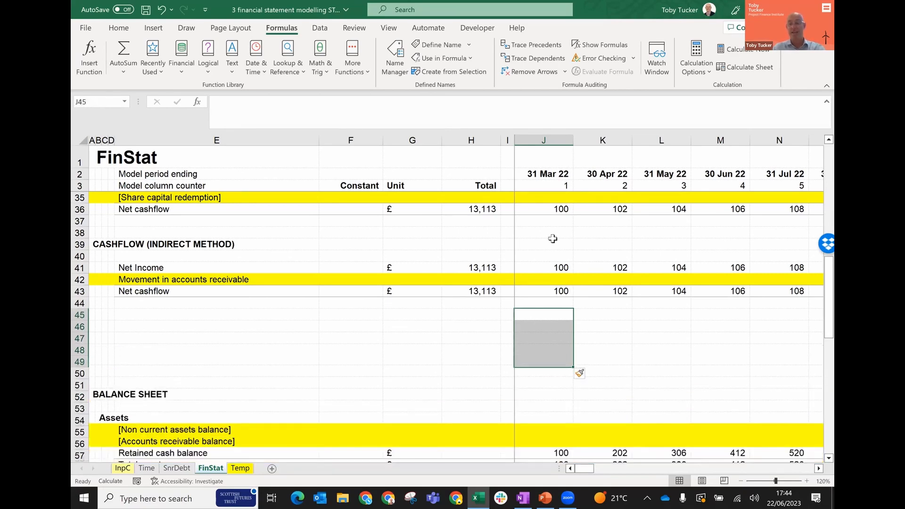
key("F4")
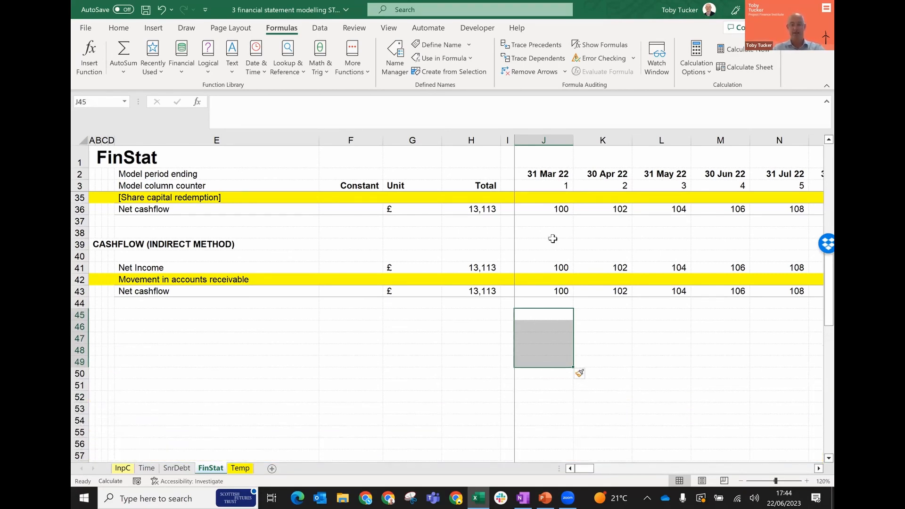
Step: Enter the section heading ACCOUNTS RECEIVABLE BALANCE in cell A46 below the indirect cashflow
key("Down")
key("Down")
key("Down")
key("Left")
key("Left")
key("Left")
key("Left")
key("Left")
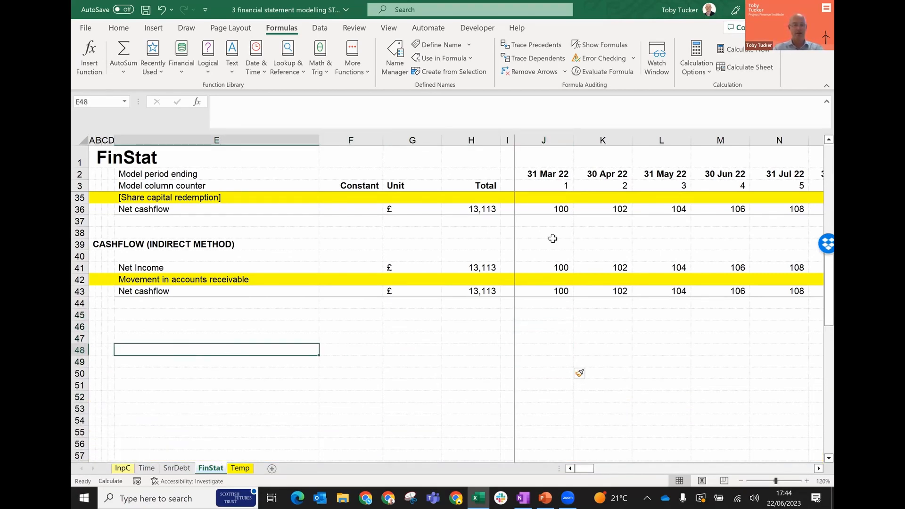
key("Up")
key("Up")
key("Down")
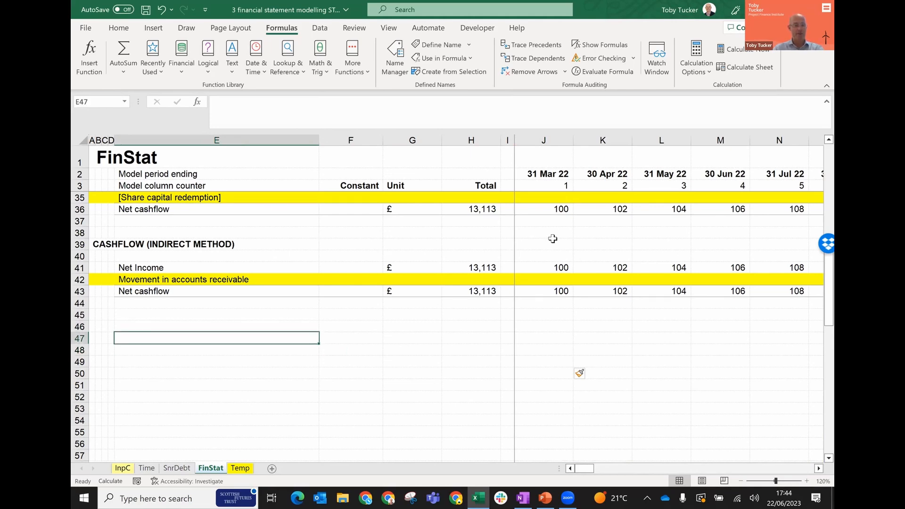
key("Left")
key("Left")
key("Left")
key("Left")
key("Up")
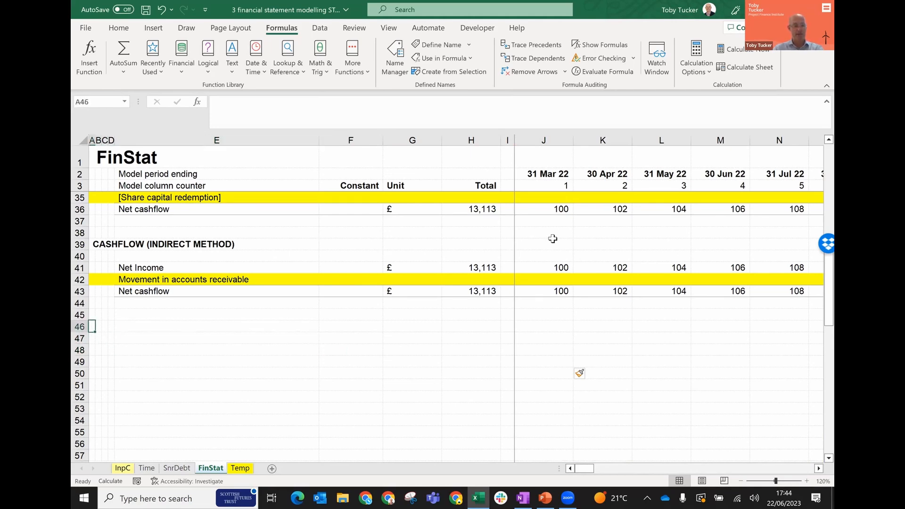
type("ACCOUTNS")
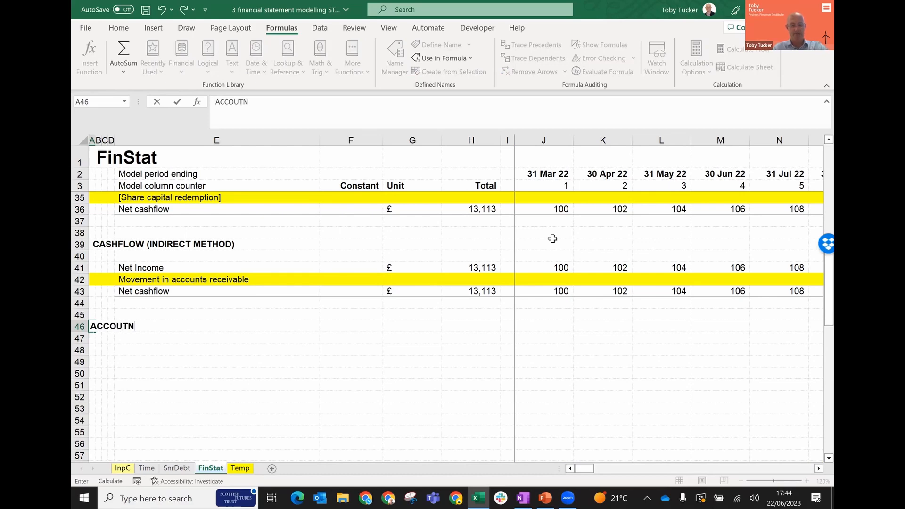
key("BackSpace")
key("BackSpace")
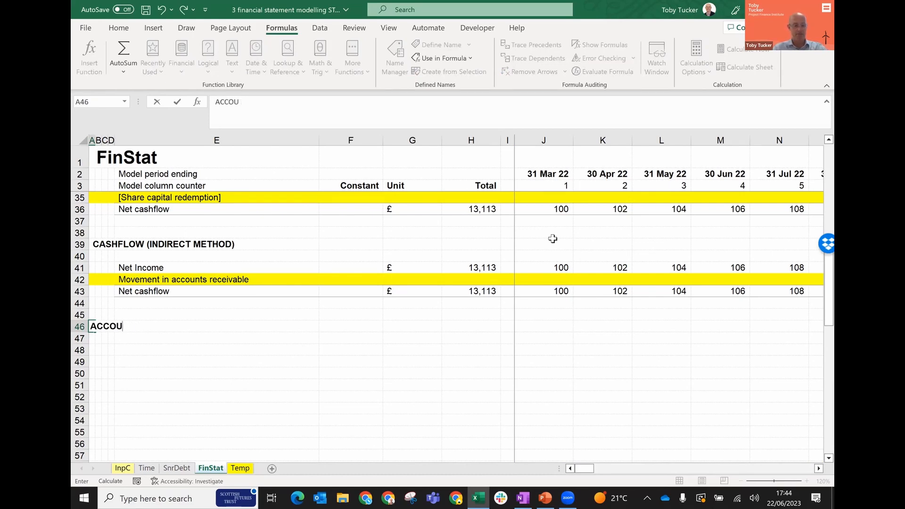
type("NTS RECEIVB")
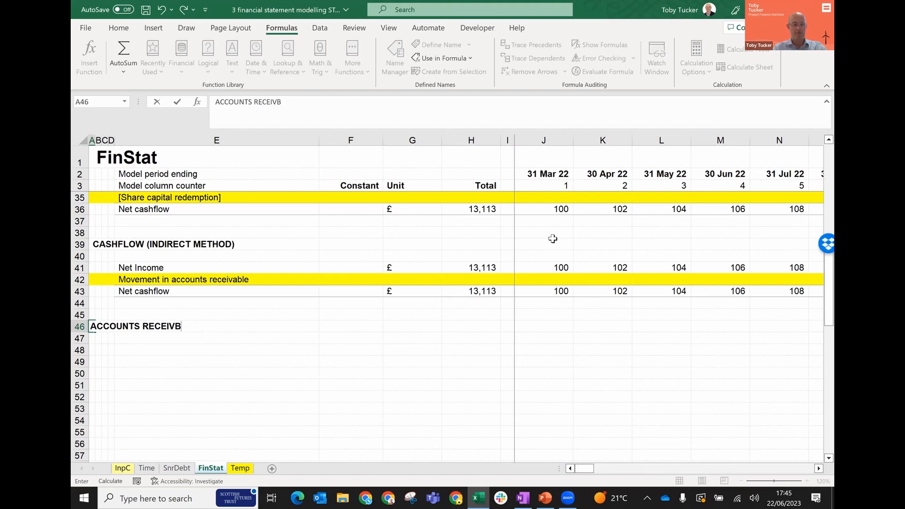
key("BackSpace")
type("ABLE BALANCE")
key("Return")
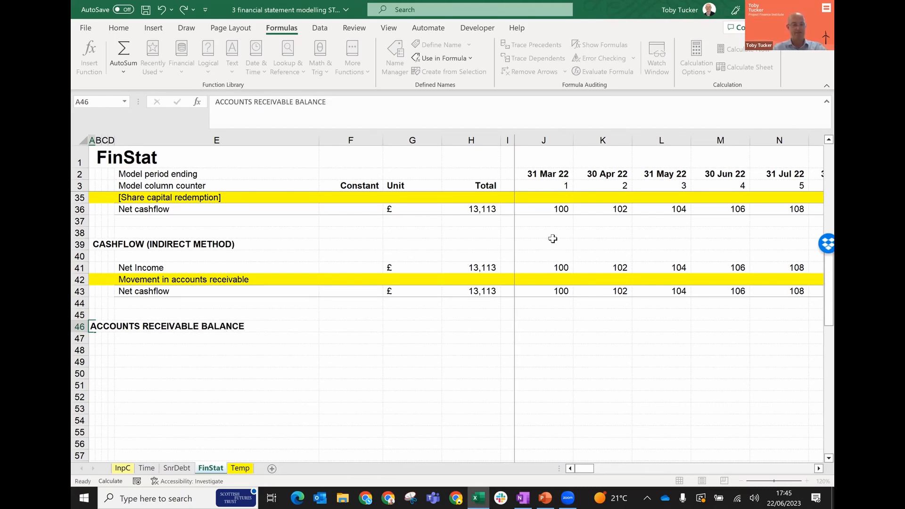
Step: Add a "debtor days" line in row 48 with a constant of 15 and the unit days
key("Down")
key("Right")
key("Right")
key("Right")
key("Right")
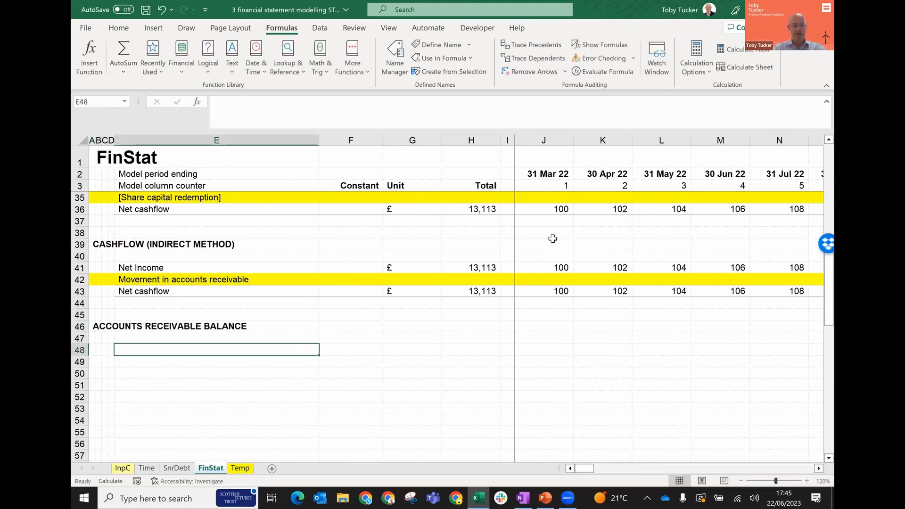
type("debt")
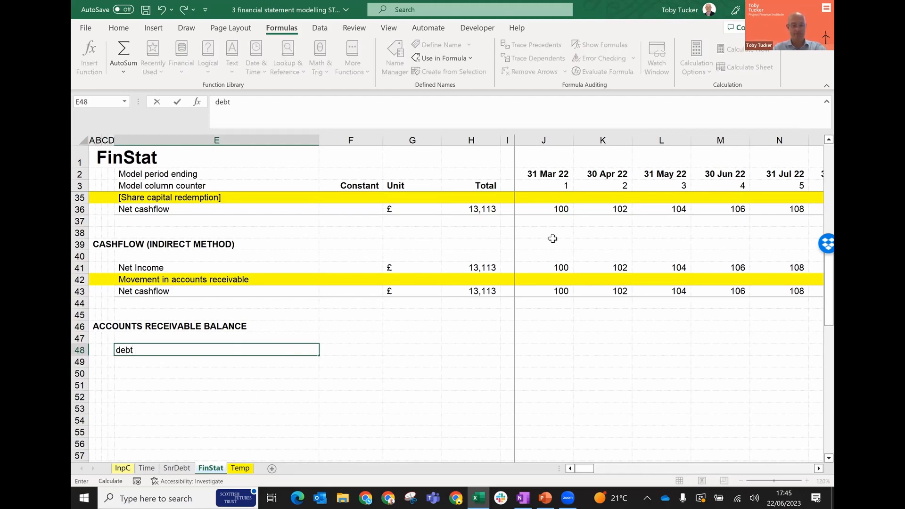
type("or days")
key("Tab")
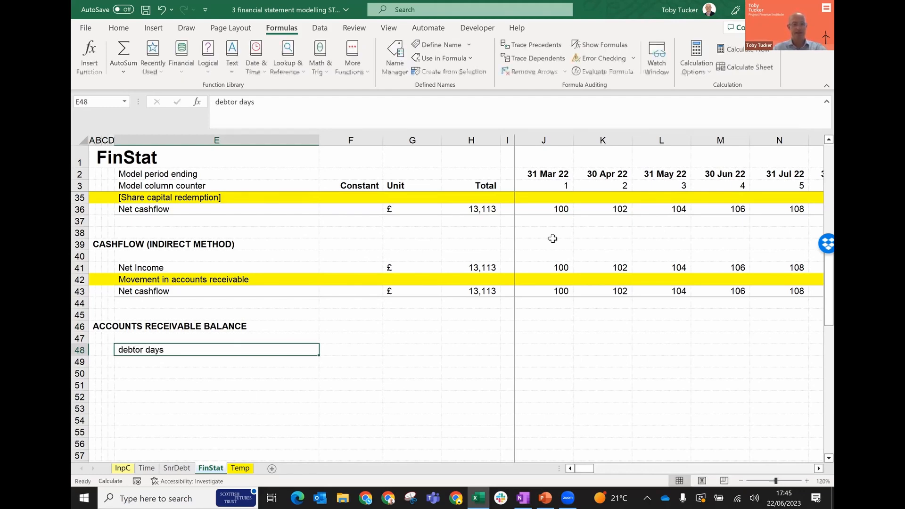
type("15")
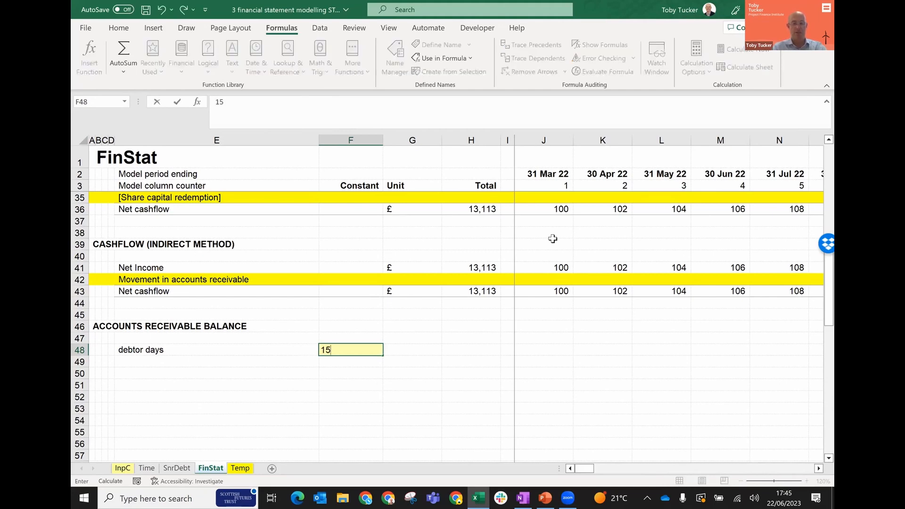
key("Tab")
type("days")
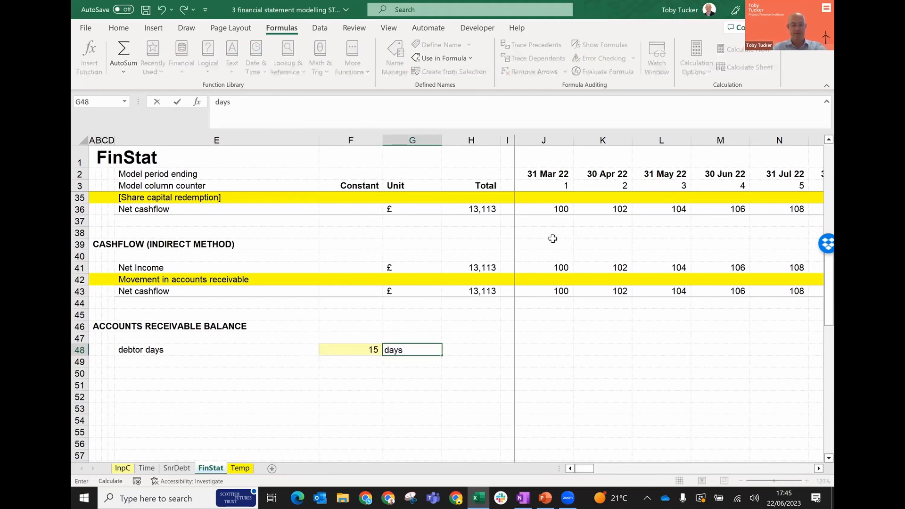
key("Return")
key("Left")
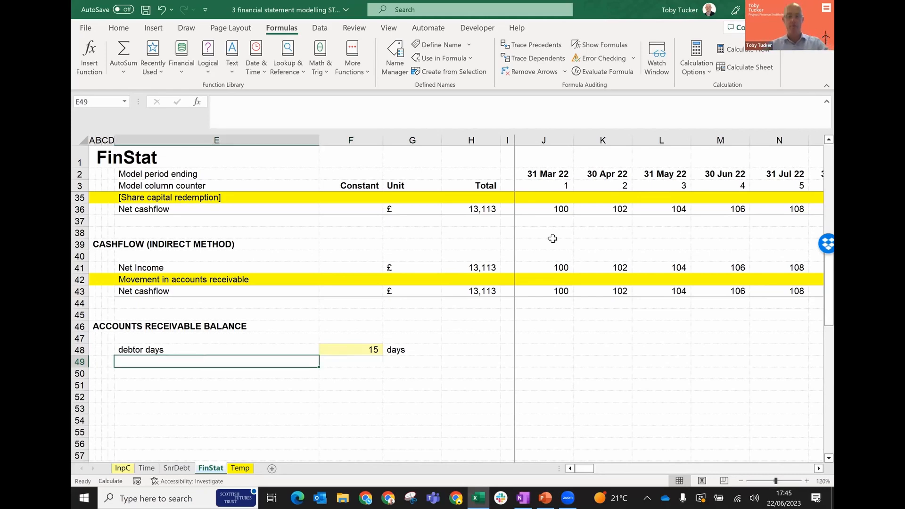
key("Right")
key("Right")
key("Right")
key("Right")
key("Right")
key("Left")
key("Left")
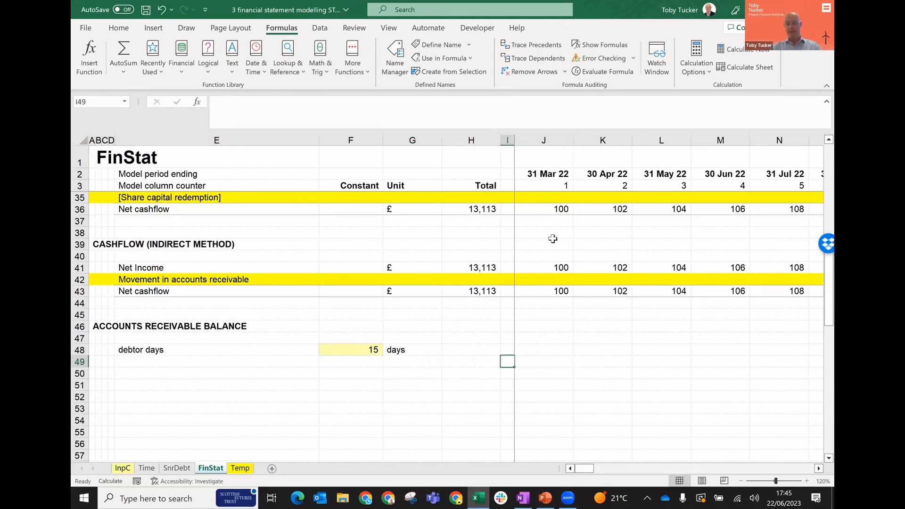
key("Right")
key("Right")
key("Left")
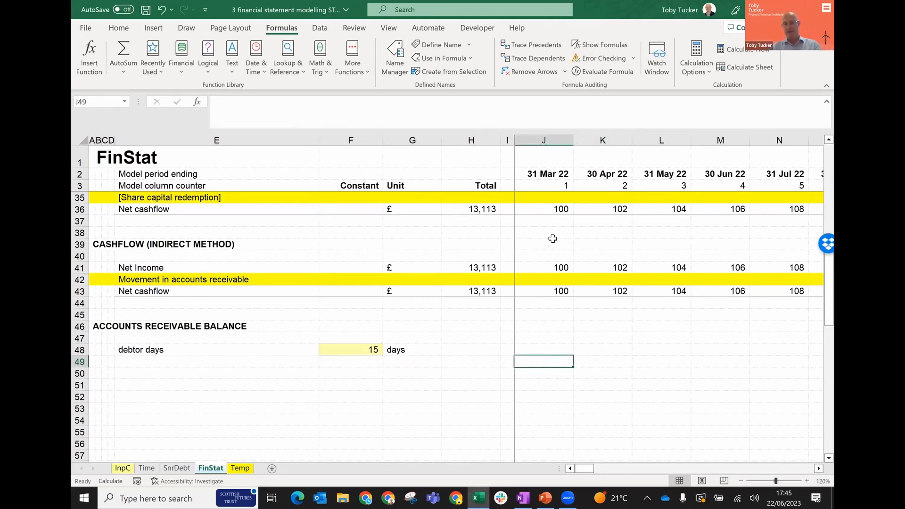
key("Left")
key("Right")
key("Left")
key("Left")
key("Left")
key("Left")
key("Left")
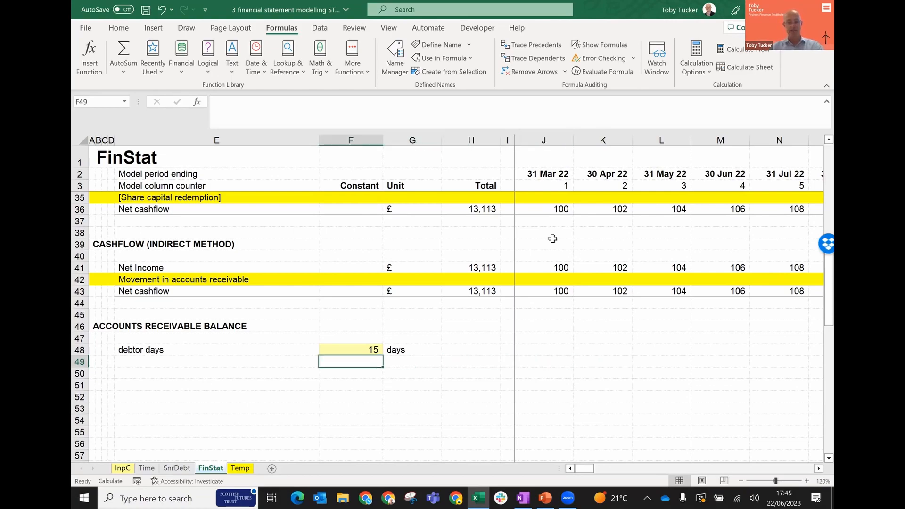
Step: Link the Days in period line from row 18 of the Time sheet into row 49 of FinStat, formatted as plain numbers
key("ctrl+Page_Up")
key("ctrl+Page_Up")
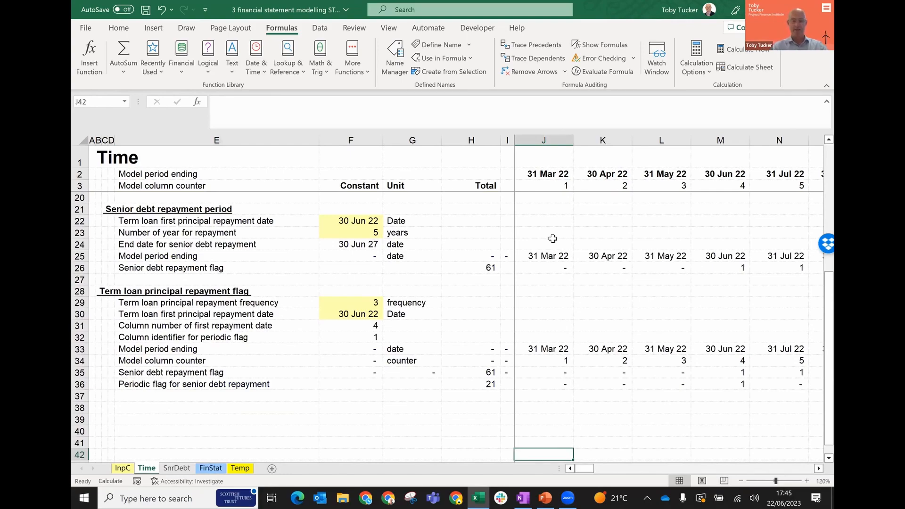
key("Page_Up")
key("Up")
key("Up")
key("Up")
key("Up")
key("Up")
key("Up")
key("Up")
key("Up")
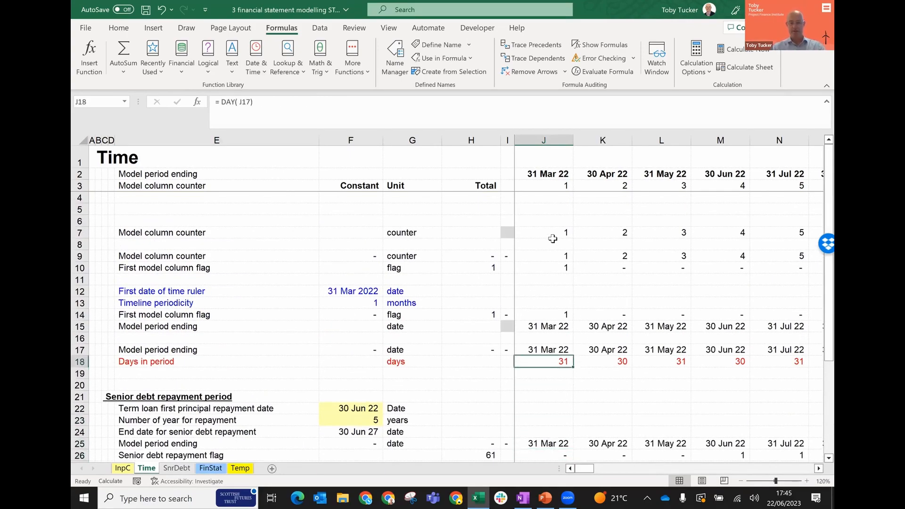
key("Left")
key("Left")
key("Left")
key("Left")
key("Left")
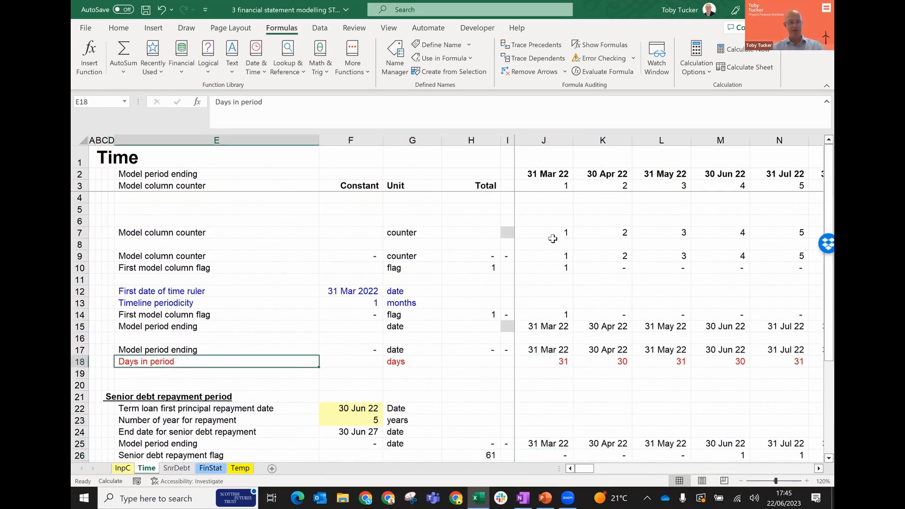
key("ctrl+c")
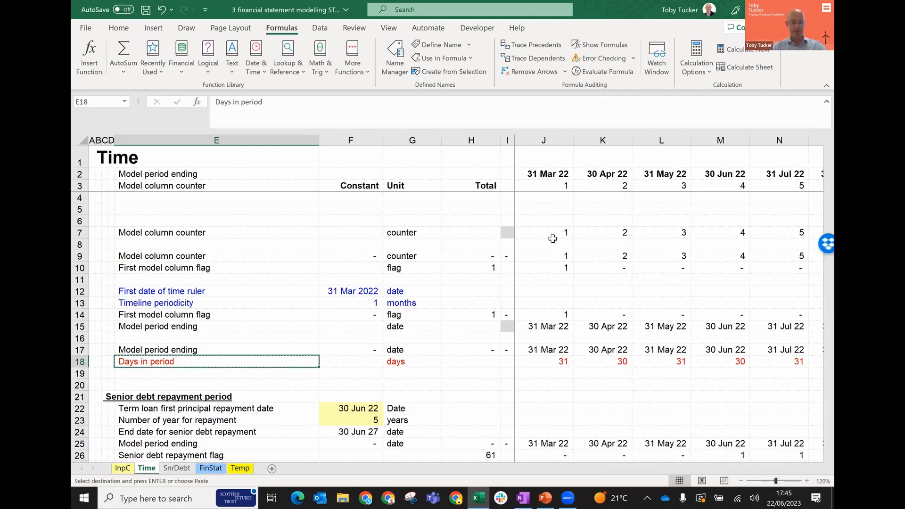
key("ctrl+Page_Down")
key("ctrl+Page_Down")
key("ctrl+shift+v")
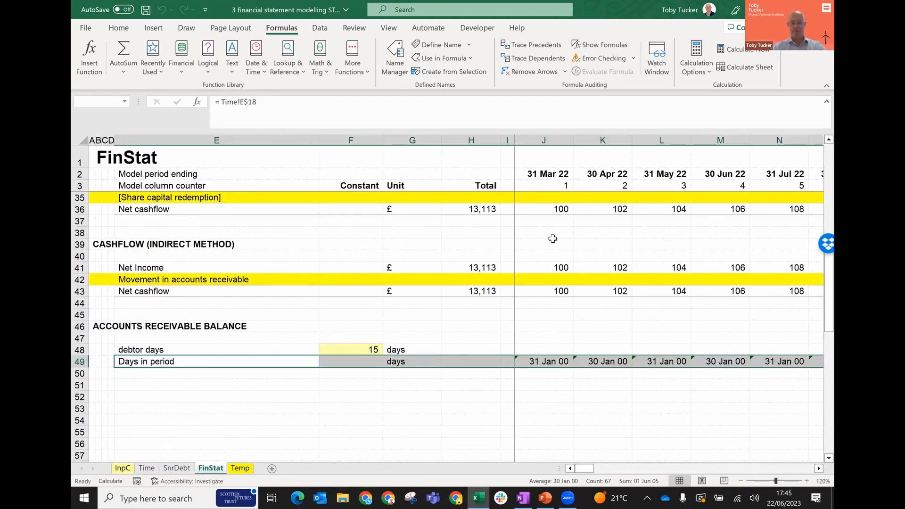
key("Return")
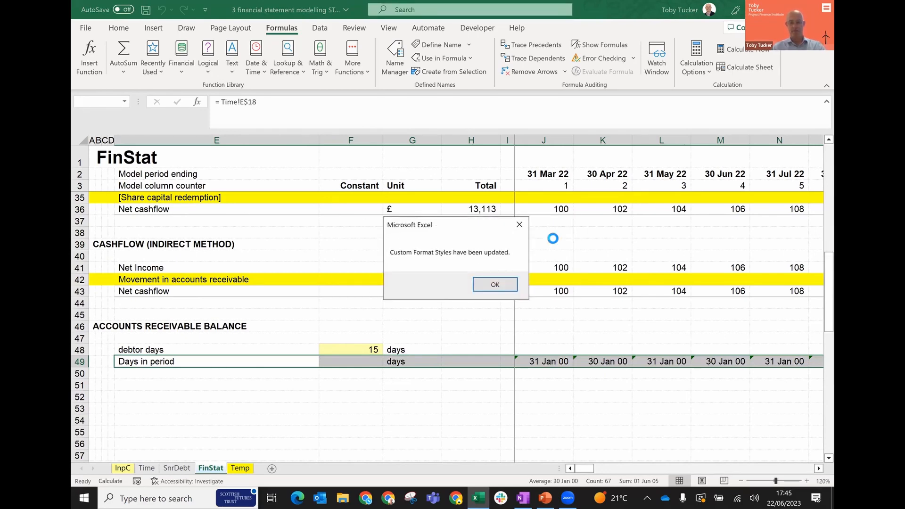
key("Return")
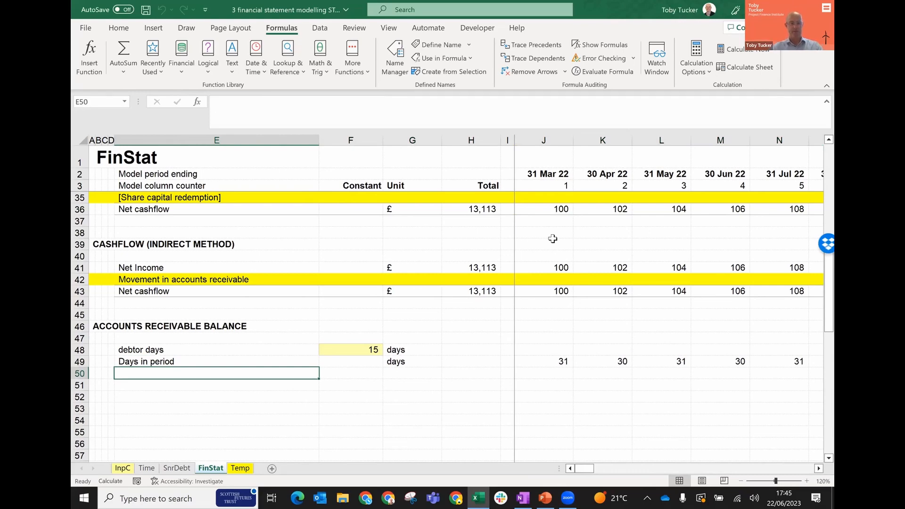
key("Up")
key("Down")
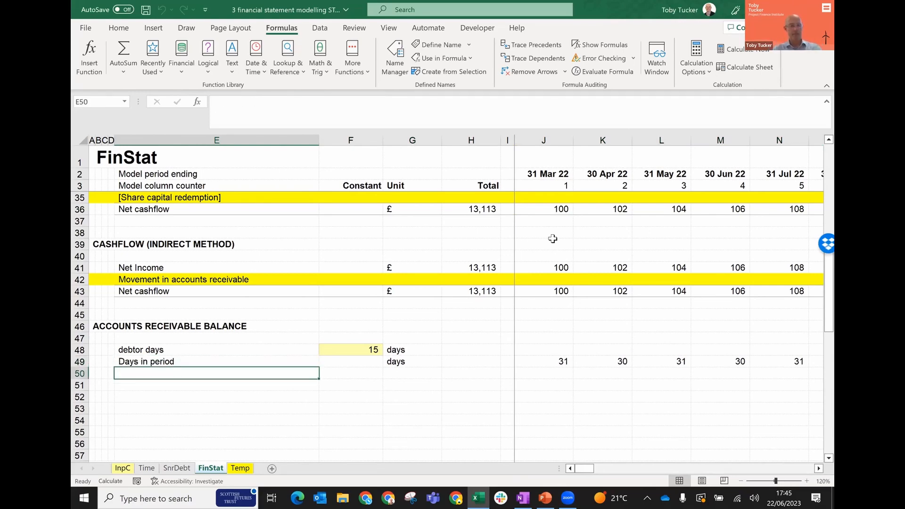
Step: Link the income statement's Revenue line from row 7 into row 50 of the accounts receivable section
key("Up")
key("Up")
key("Up")
key("Up")
key("Up")
key("Up")
key("Up")
key("Up")
key("Up")
key("Up")
key("Up")
key("Up")
key("Up")
key("Up")
key("Up")
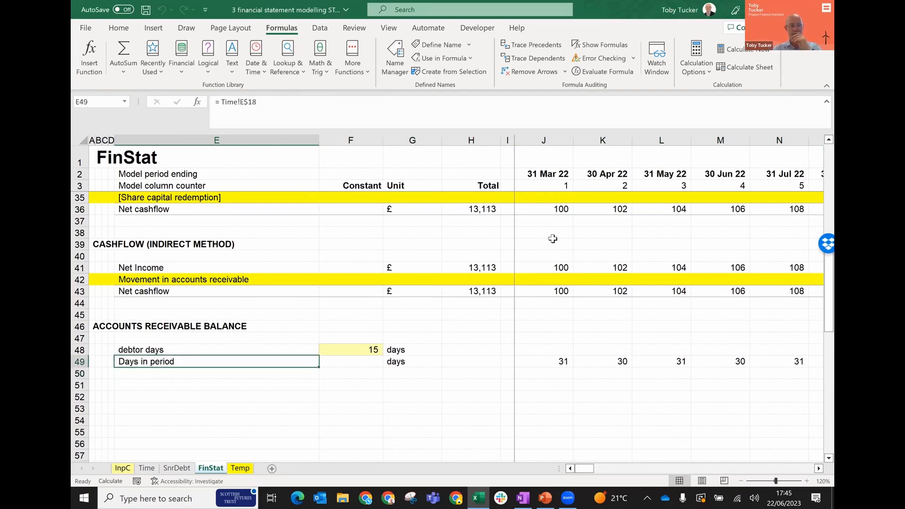
key("Up")
key("Up")
key("Up")
key("Up")
key("Up")
key("Up")
key("Up")
key("Up")
key("Up")
key("Up")
key("Up")
key("Up")
key("Up")
key("Up")
key("Up")
key("Up")
key("Up")
key("Up")
key("Up")
key("Up")
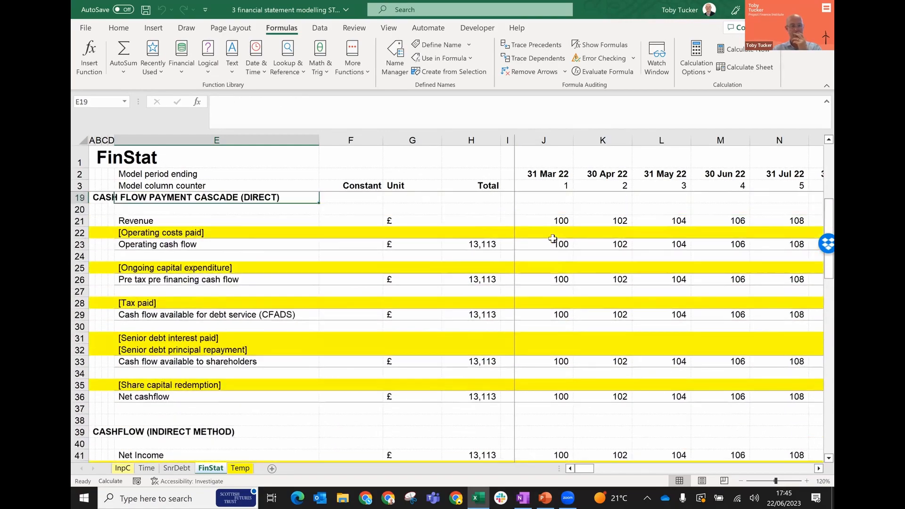
key("Up")
key("Up")
key("Up")
key("Up")
key("Up")
key("Up")
key("Up")
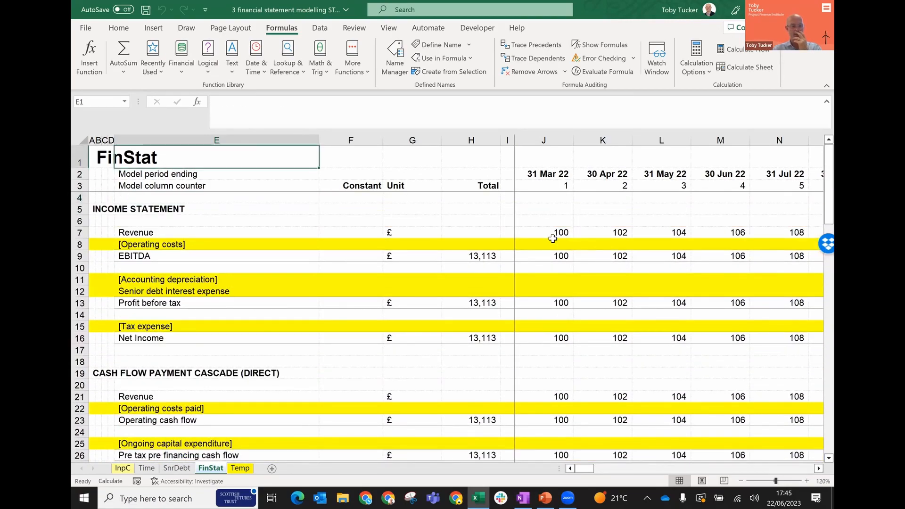
key("Down")
key("Down")
key("Down")
key("Down")
key("Down")
key("Down")
key("Down")
key("Up")
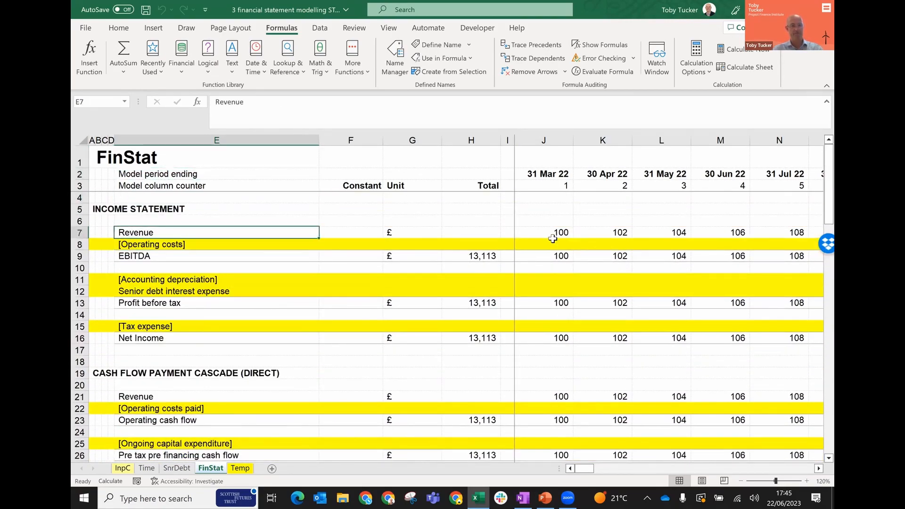
key("ctrl+c")
key("Down")
key("Down")
key("Down")
key("Down")
key("Down")
key("Down")
key("Down")
key("Down")
key("Down")
key("Down")
key("Down")
key("Down")
key("Down")
key("Down")
key("Down")
key("Down")
key("Down")
key("Down")
key("Down")
key("Down")
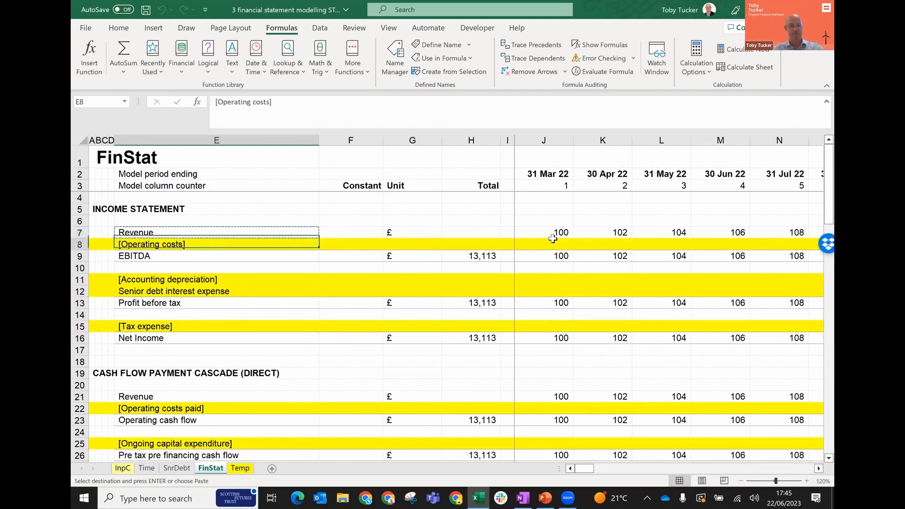
key("Down")
key("Down")
key("Down")
key("Down")
key("Down")
key("Down")
key("Down")
key("Down")
key("Down")
key("Down")
key("Down")
key("Down")
key("Down")
key("Down")
key("Down")
key("Down")
key("Down")
key("Down")
key("Down")
key("Down")
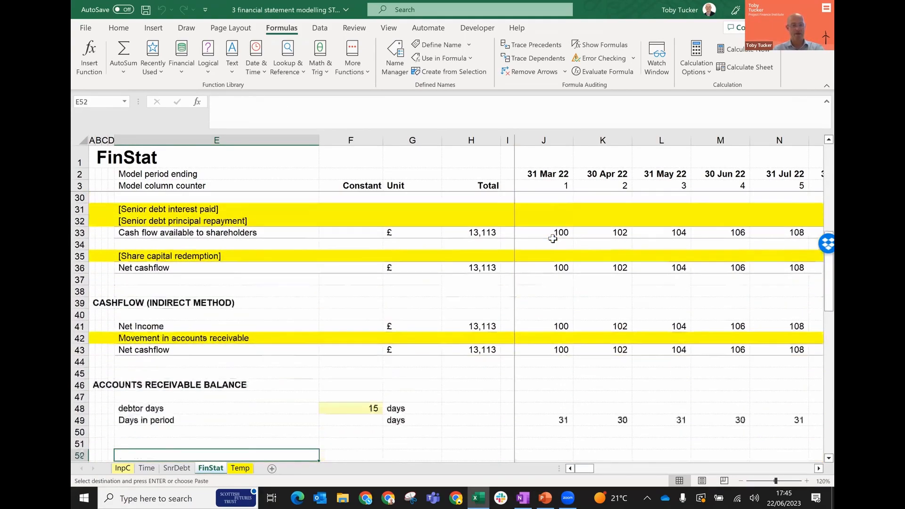
key("Up")
key("Up")
key("Up")
key("Up")
key("Up")
key("Up")
key("Up")
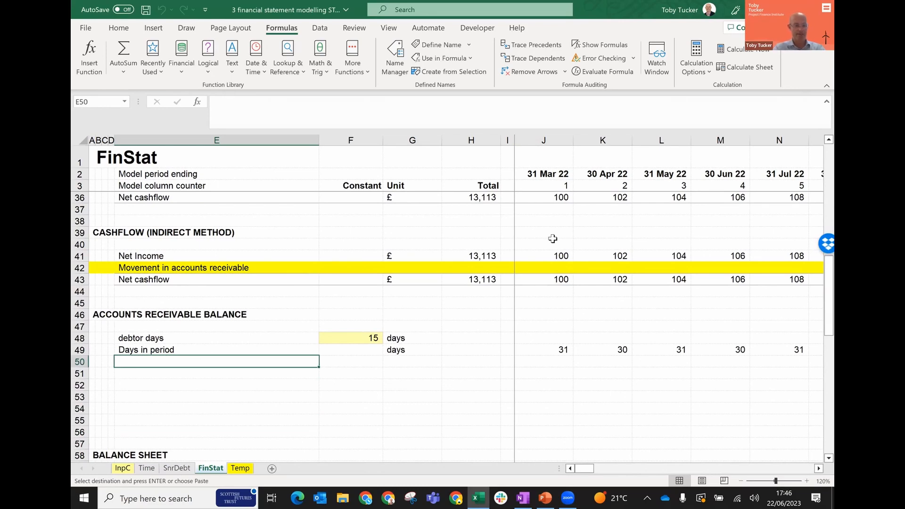
key("Return")
key("ctrl+shift+Right")
key("ctrl+r")
key("Down")
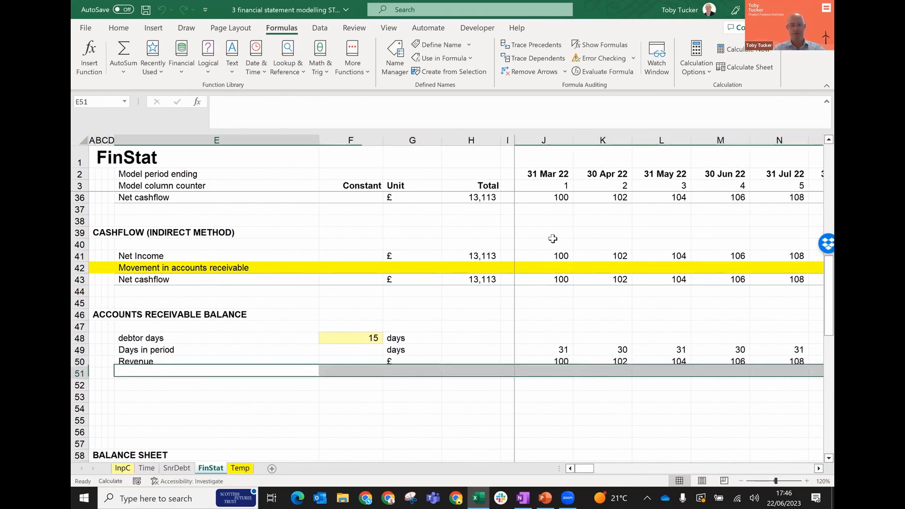
type("Account")
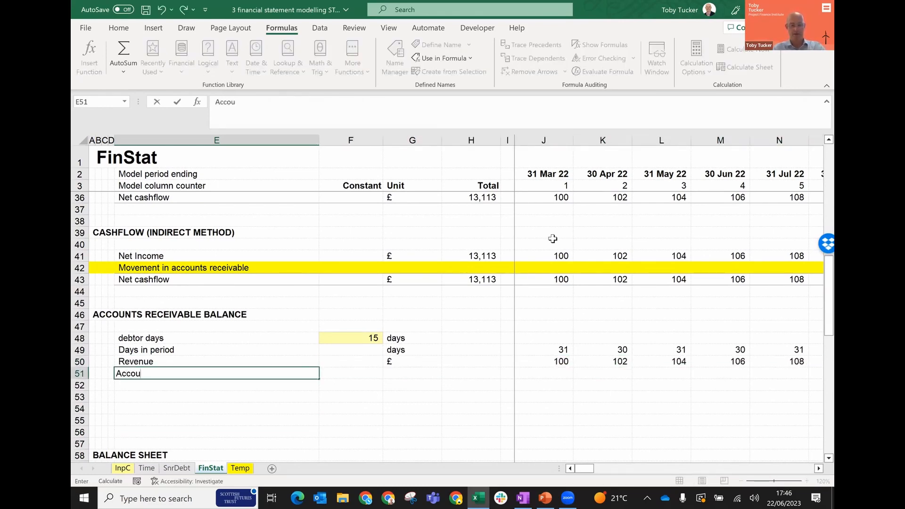
key("BackSpace")
key("BackSpace")
key("BackSpace")
key("BackSpace")
key("BackSpace")
key("BackSpace")
key("BackSpace")
Step: Label row 51 "Outstanding accounts receivable" and give it the unit £
type("Outstanding account")
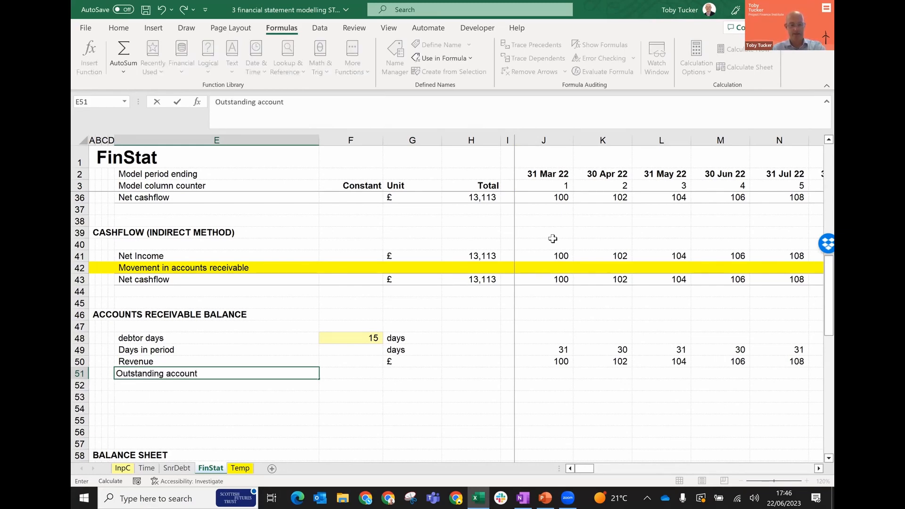
type("s receiv")
key("BackSpace")
type("able")
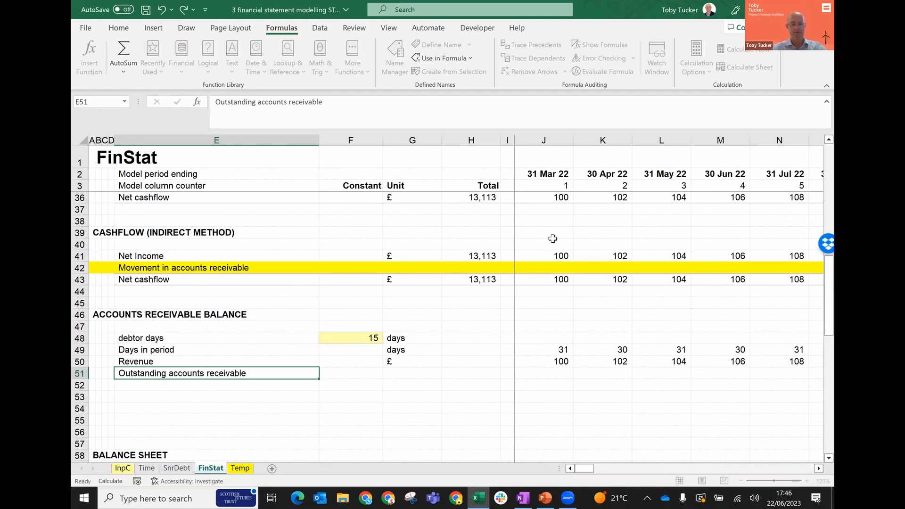
key("Tab")
key("Tab")
type("£")
key("Tab")
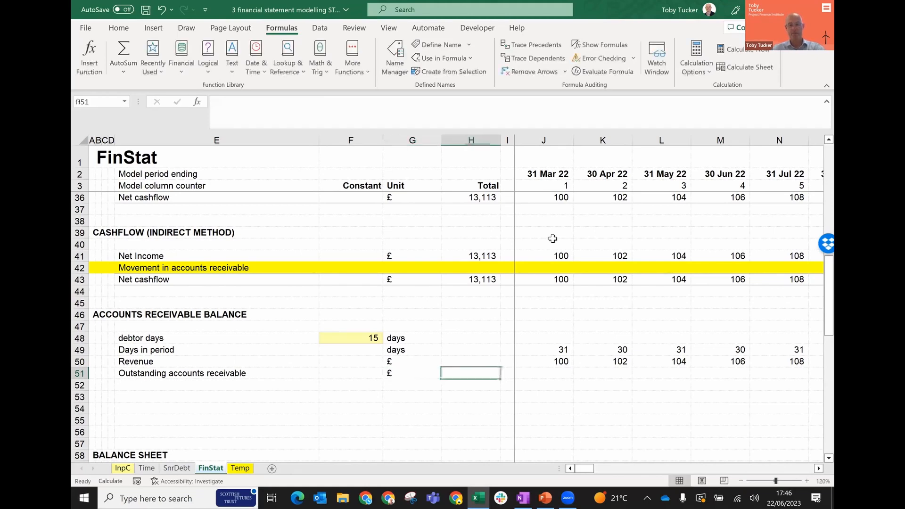
Step: Calculate the first period's outstanding accounts receivable in J51 with the formula = $F48 / J49 * J50
key("Tab")
key("Tab")
type("=")
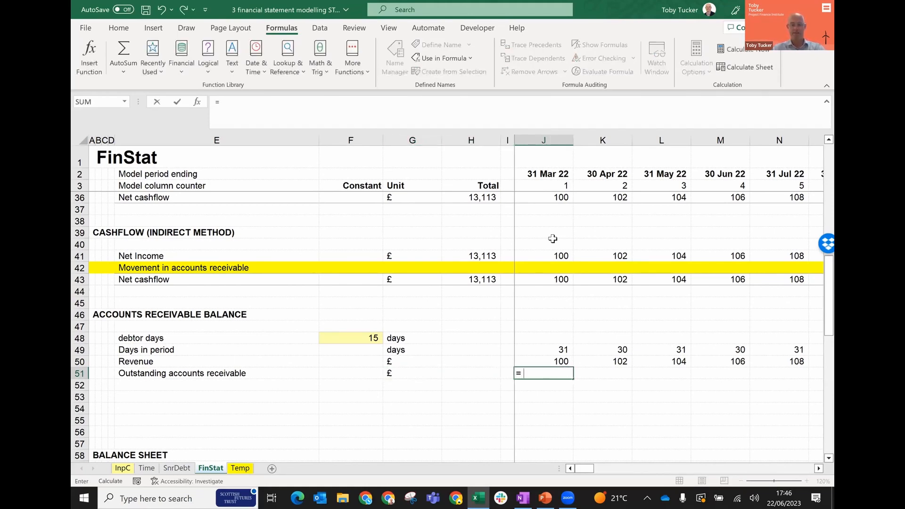
key("Up")
key("Up")
key("Up")
key("Left")
key("Left")
key("Left")
key("Left")
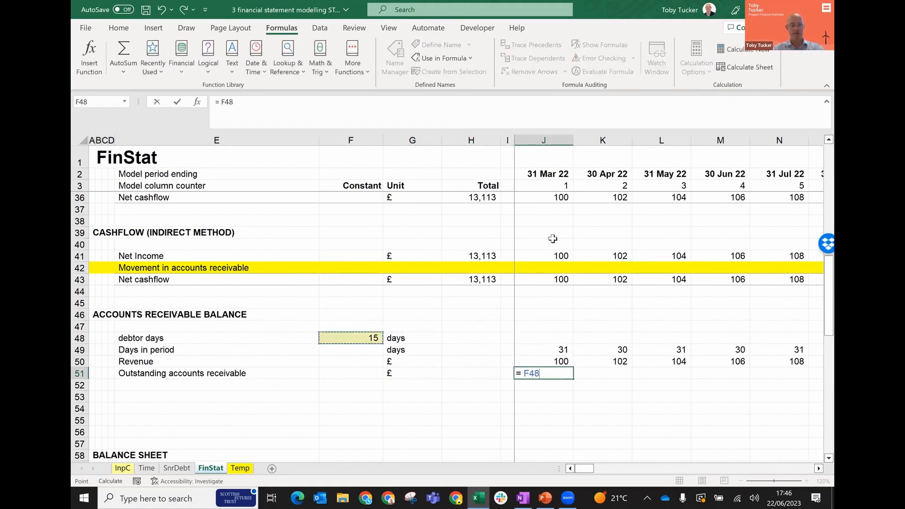
key("F4")
key("F4")
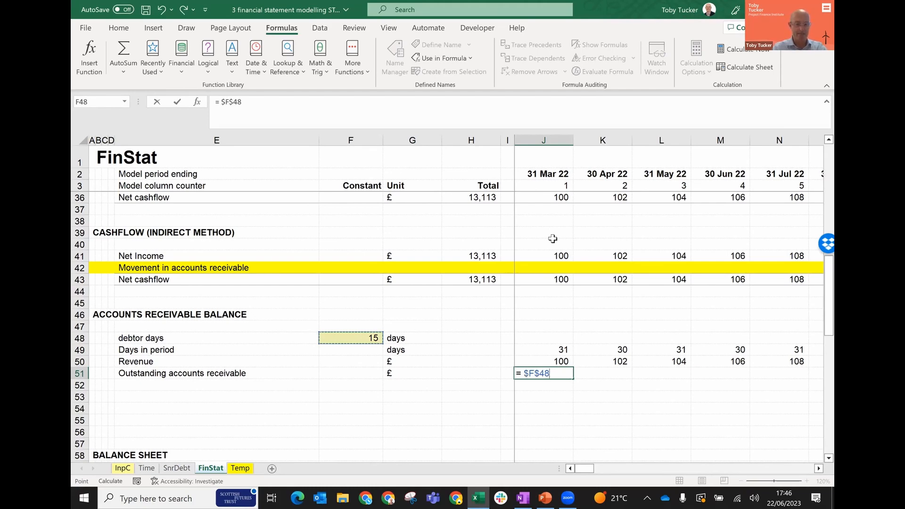
key("F4")
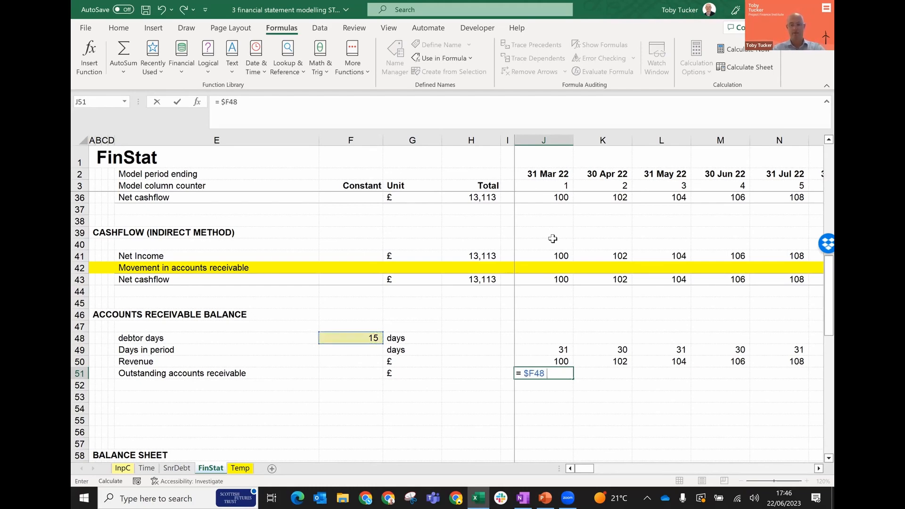
key("Up")
key("Up")
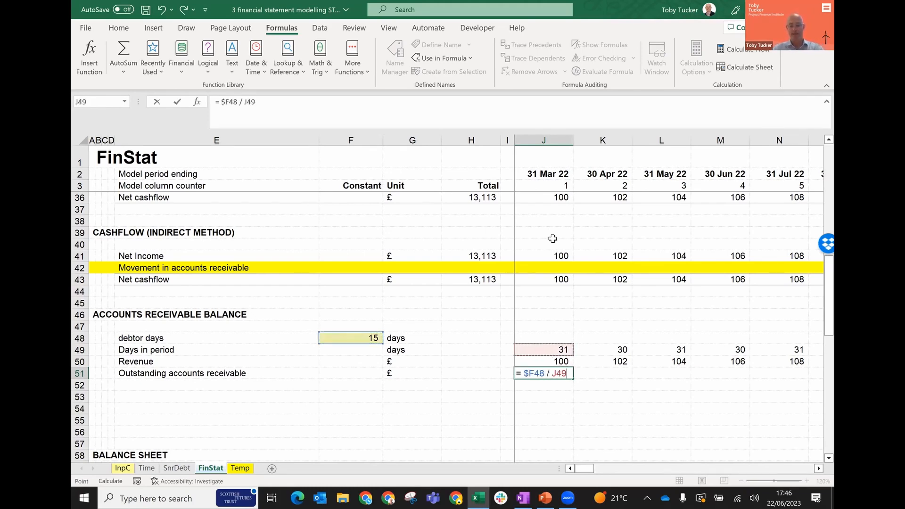
type("*")
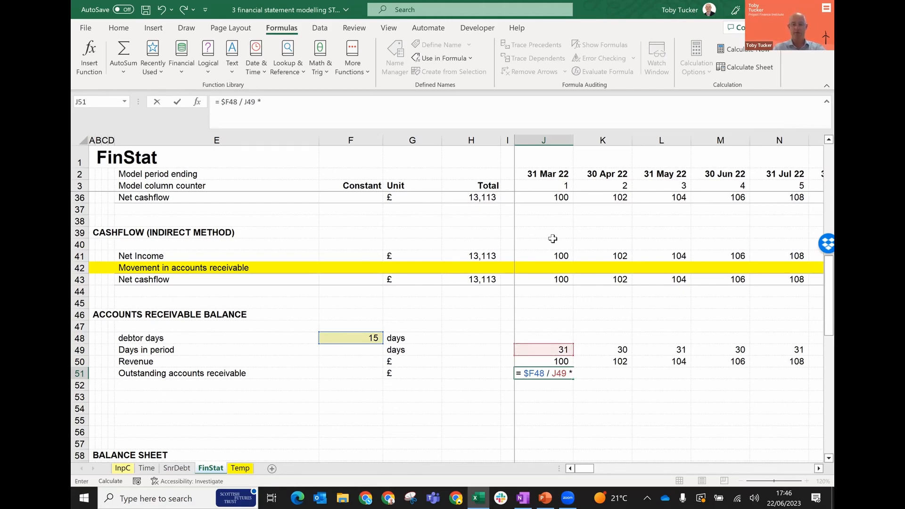
key("Up")
key("ctrl+Return")
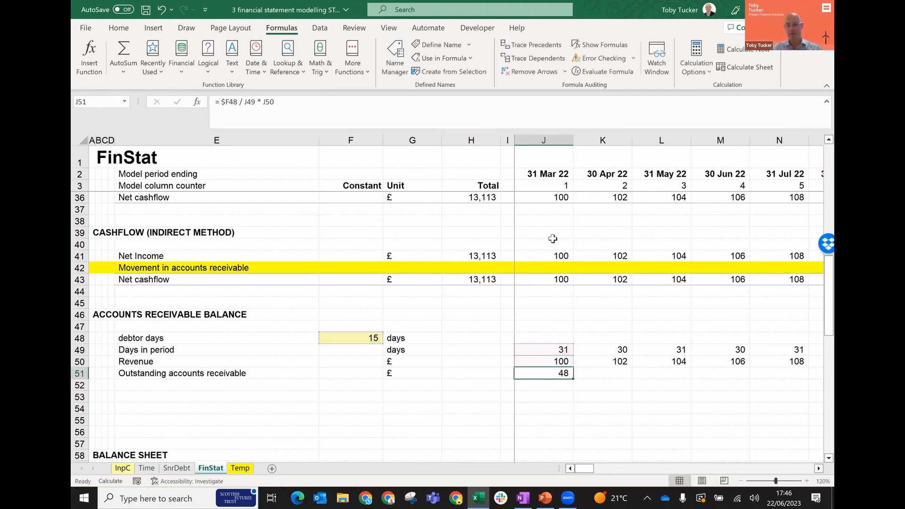
Step: Copy the outstanding accounts receivable formula from J51 across all model periods in row 51
key("ctrl+shift+r")
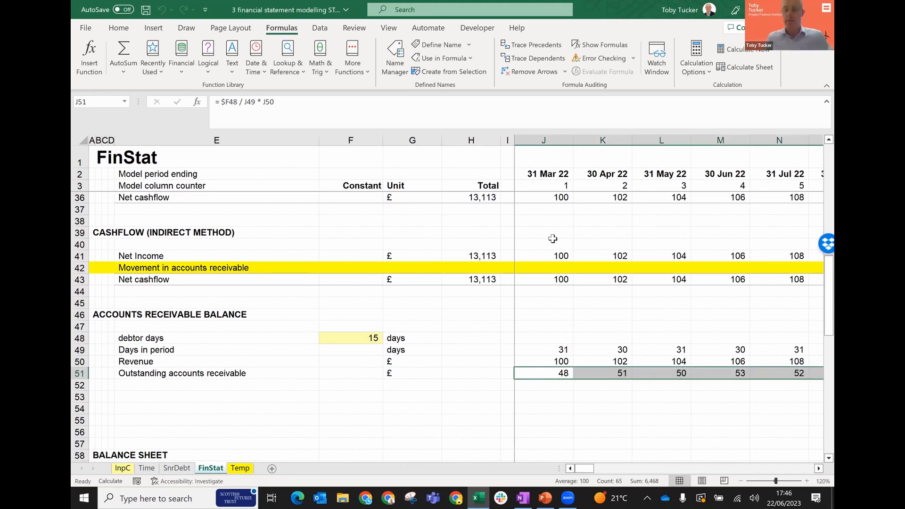
key("Right")
key("Right")
key("Left")
key("Left")
key("Left")
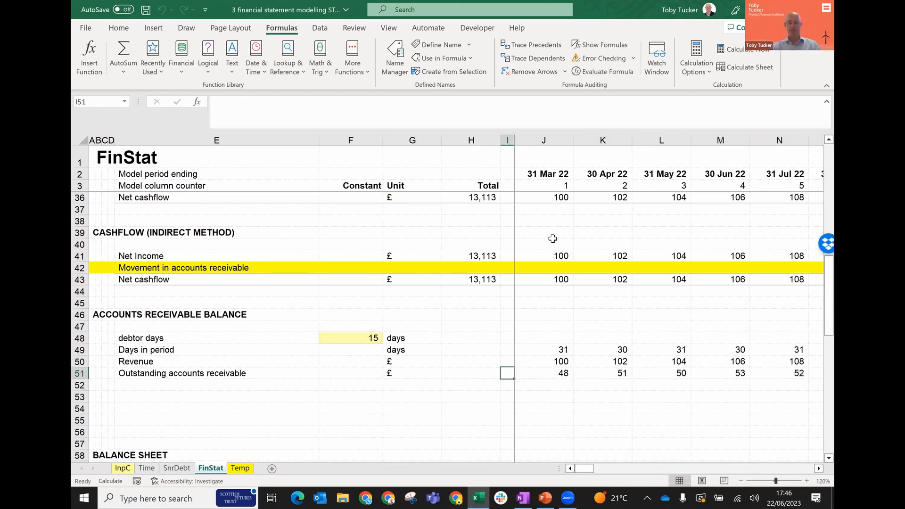
key("Right")
key("Right")
key("Left")
key("Down")
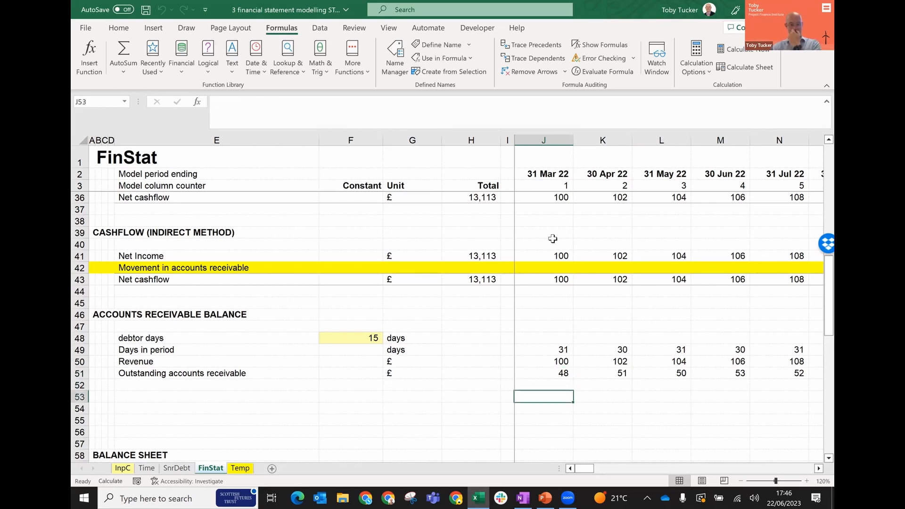
key("Up")
key("Down")
key("Down")
key("Up")
key("Up")
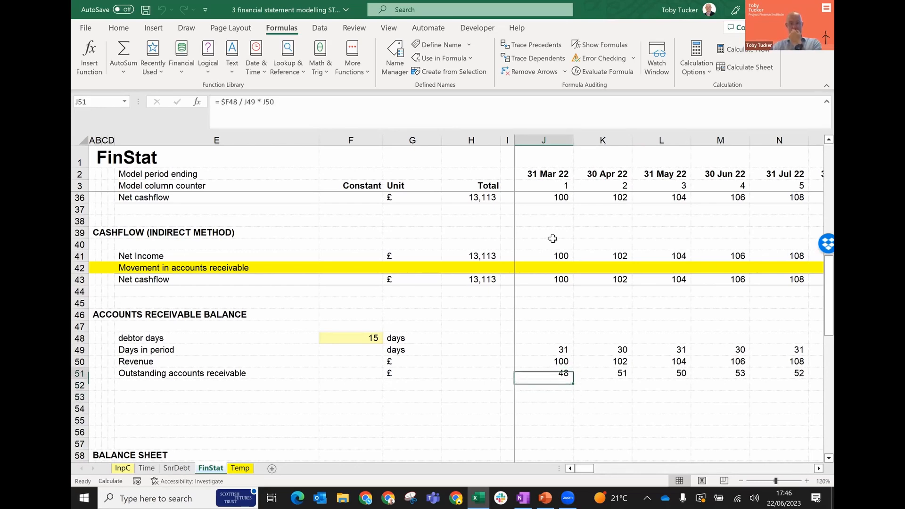
key("Left")
key("Left")
key("Right")
key("Right")
key("Down")
key("Down")
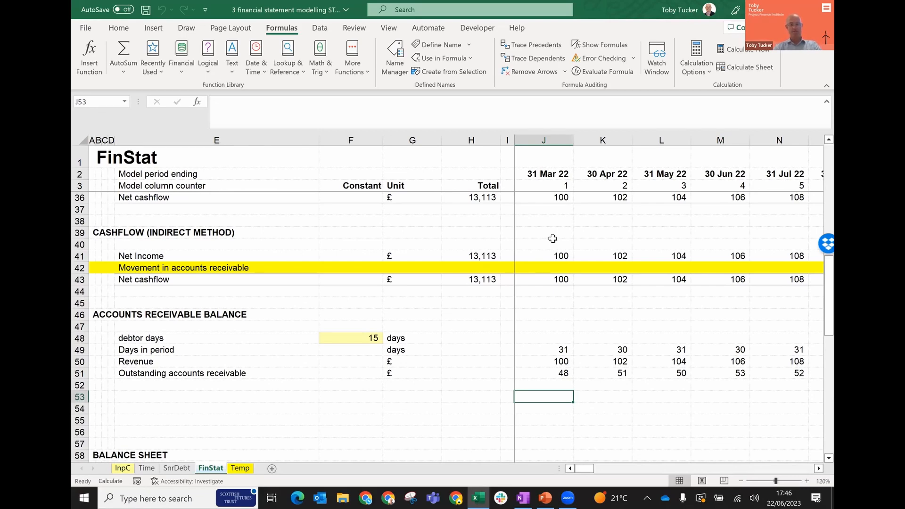
Step: Review the first period's Revenue link in row 50 and the outstanding accounts receivable formula in row 51
key("Up")
key("Up")
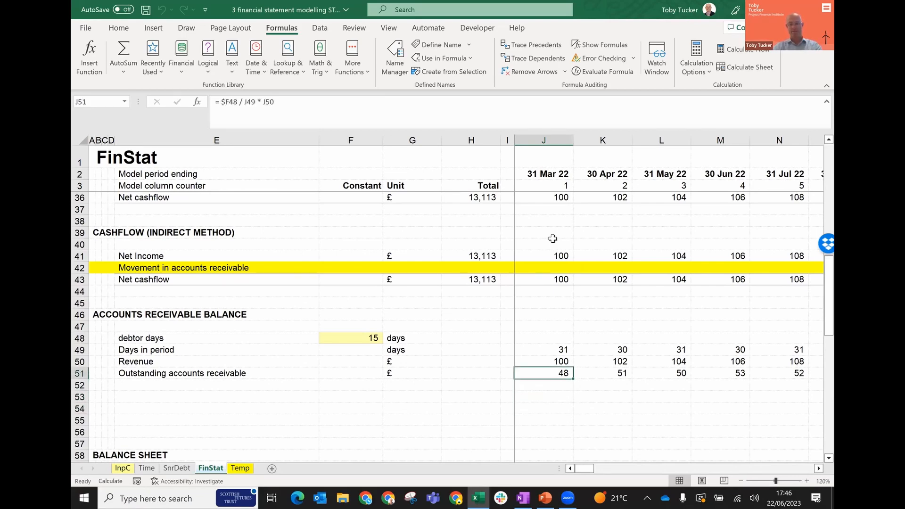
key("Up")
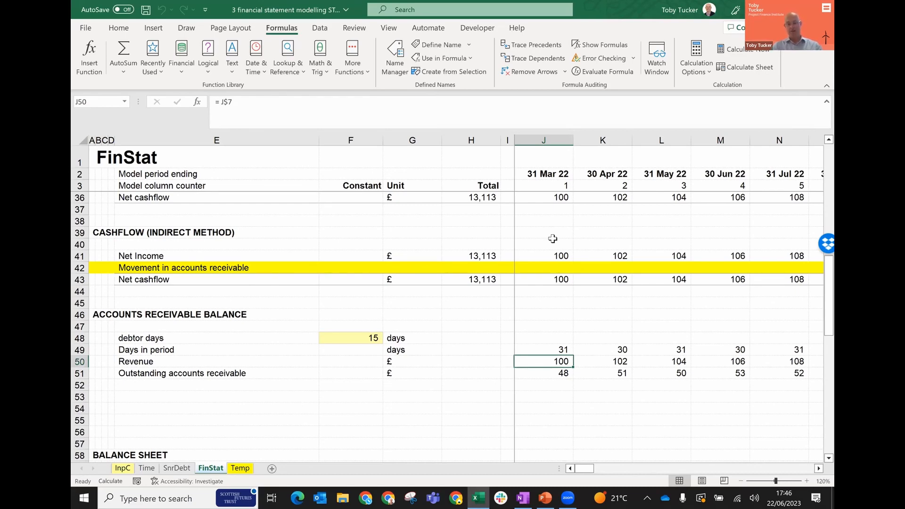
key("Down")
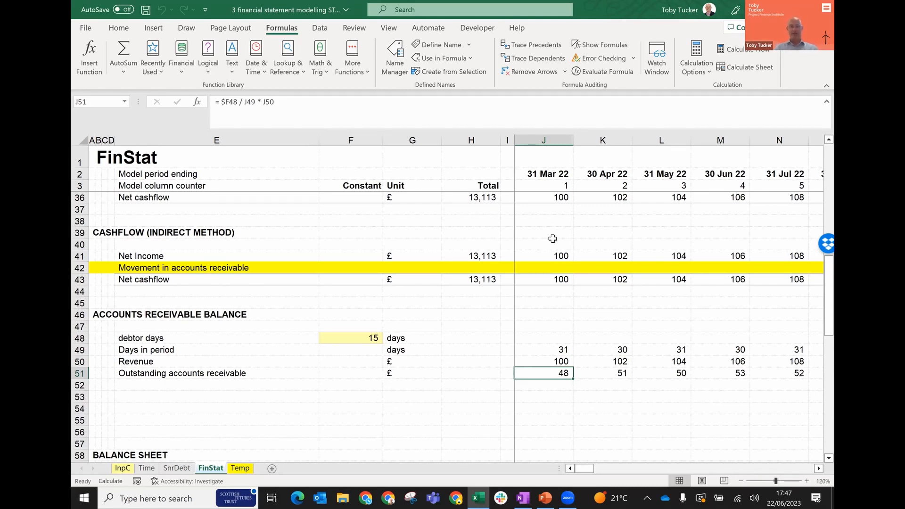
key("shift+Right")
key("shift+Left")
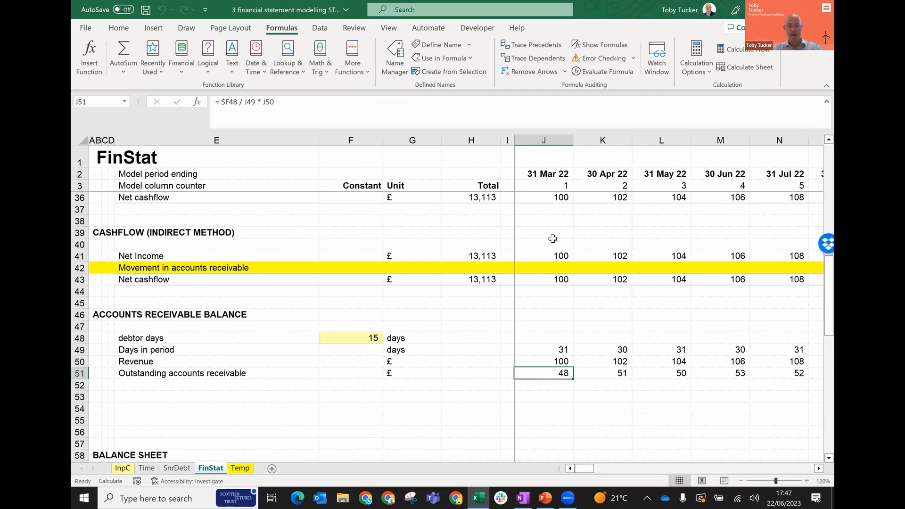
key("shift+Right")
key("shift+Left")
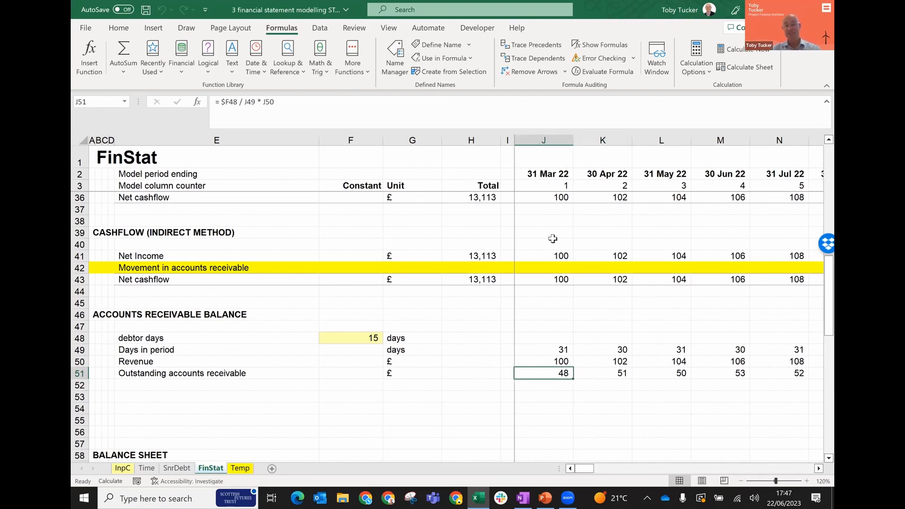
key("Down")
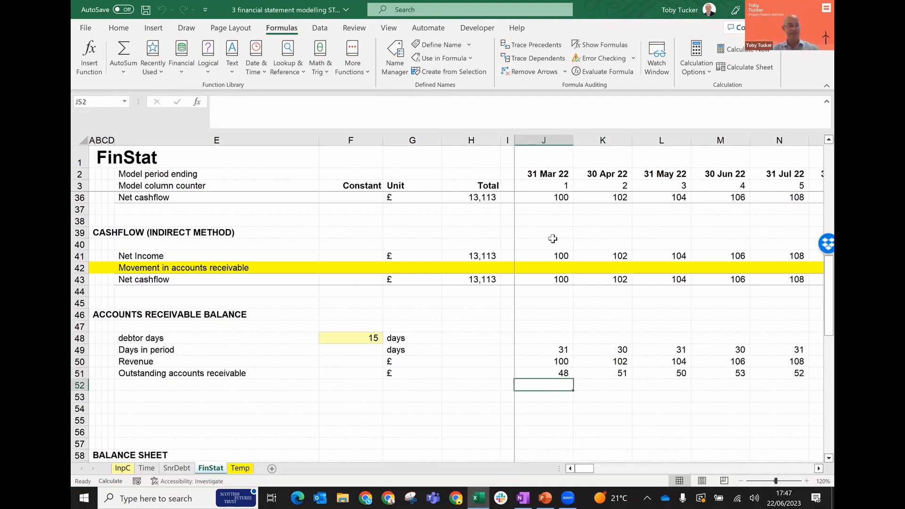
key("Down")
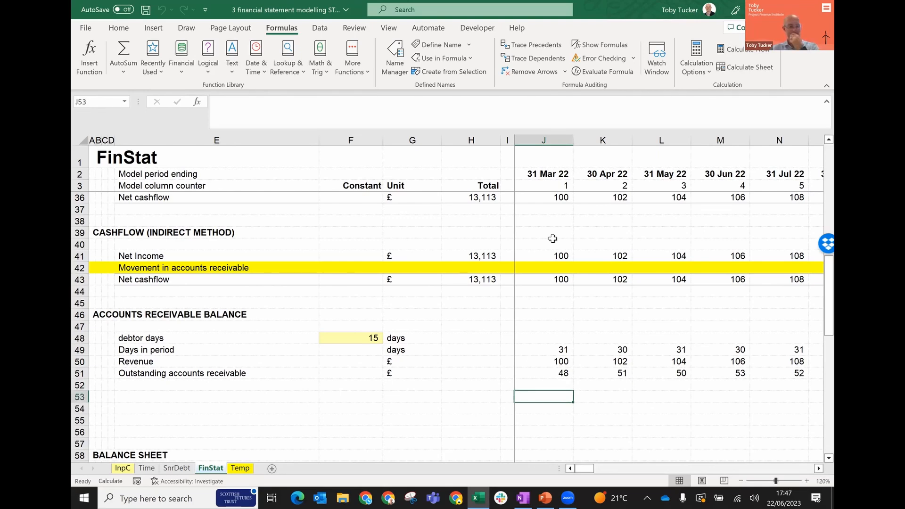
Step: Link the Outstanding accounts receivable line from row 51 into row 53, including its label, unit and all periods
key("Left")
key("Left")
key("Left")
key("Right")
key("Right")
key("Right")
key("Left")
key("Left")
key("Left")
key("Left")
key("Left")
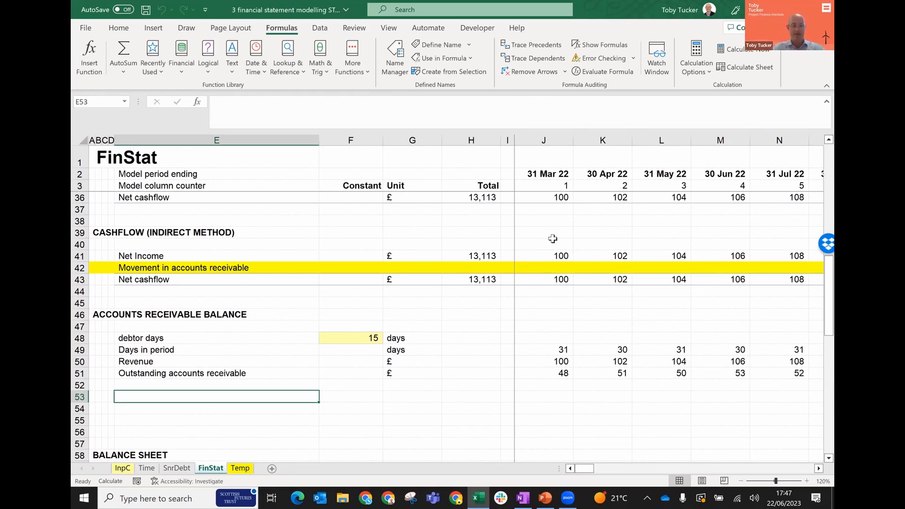
key("Up")
key("Up")
key("Up")
key("Up")
key("Up")
key("Up")
key("Up")
key("Up")
key("Up")
key("Up")
key("Up")
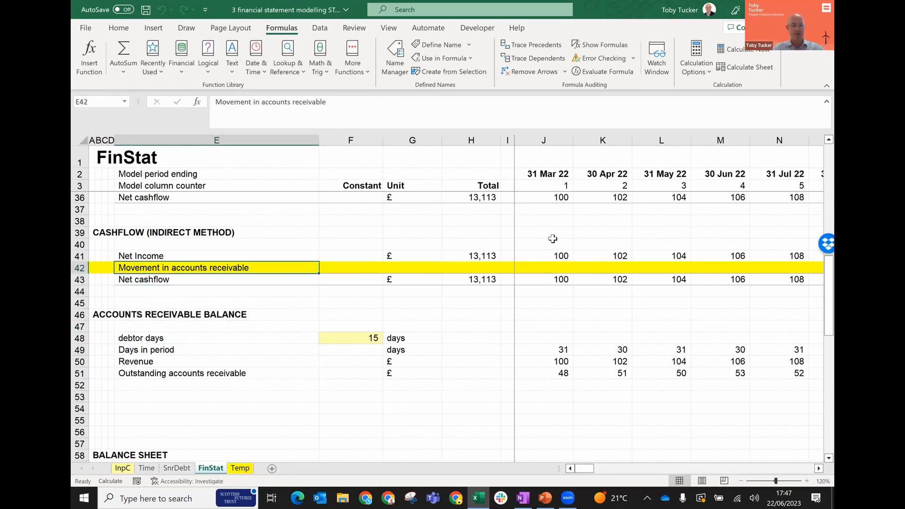
key("Down")
key("Down")
key("Down")
key("Down")
key("Down")
key("Down")
key("Down")
key("Down")
key("Down")
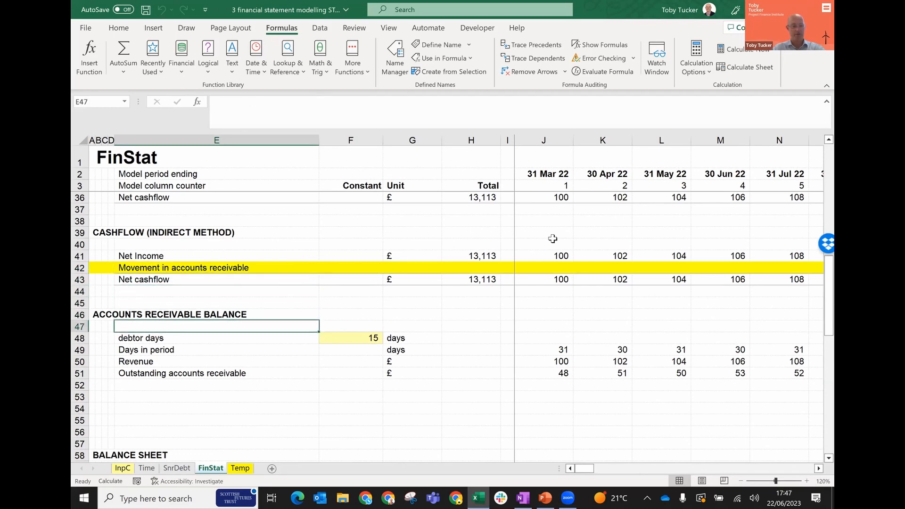
key("ctrl+c")
key("Down")
key("Down")
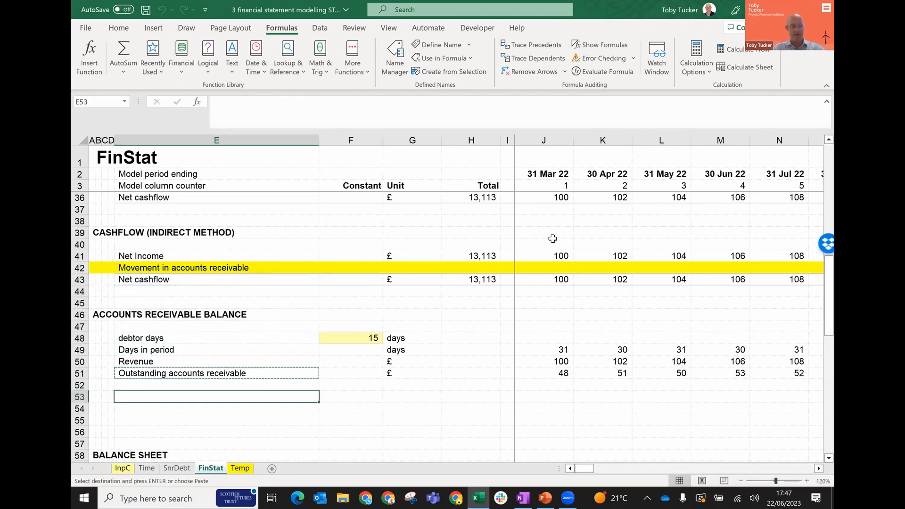
key("ctrl+shift+v")
key("ctrl+shift+r")
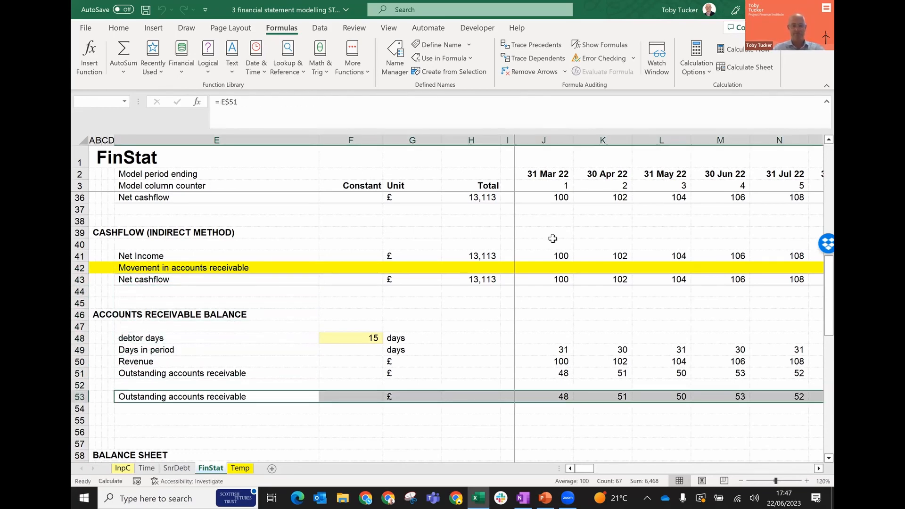
Step: Copy the label "Movement in accounts receivable" from row 42 into row 54 without its yellow fill
key("Up")
key("Up")
key("Up")
key("Up")
key("Up")
key("Up")
key("Up")
key("Up")
key("Up")
key("Up")
key("Up")
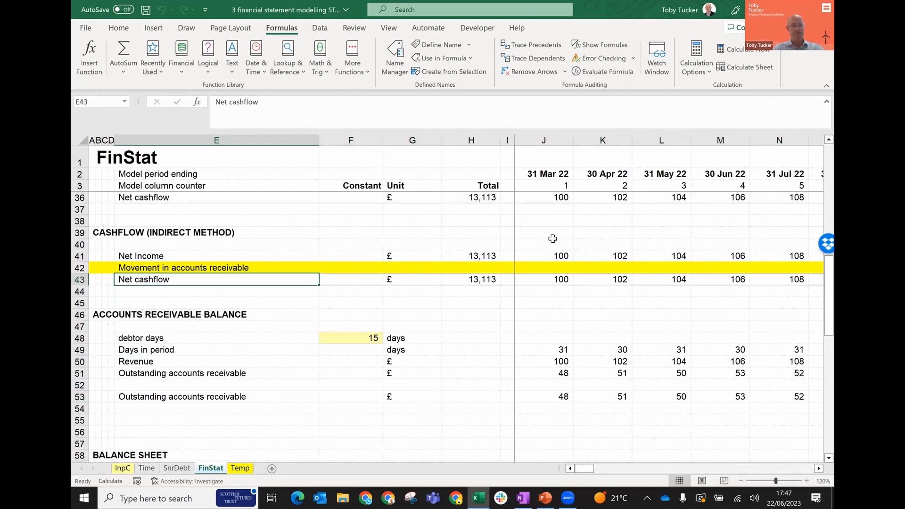
key("ctrl+c")
key("Down")
key("Down")
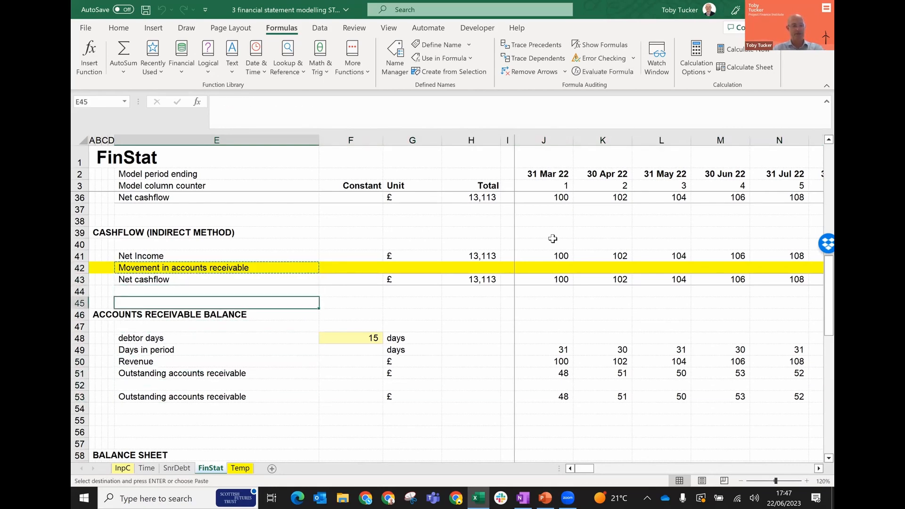
key("Down")
key("Down")
key("Down")
key("Down")
key("Down")
key("Down")
key("Down")
key("Down")
key("Down")
key("Return")
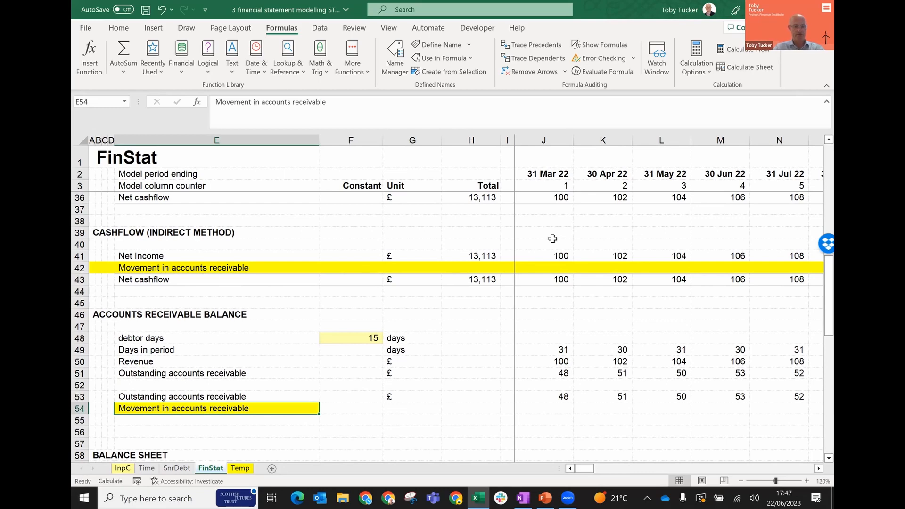
key("ctrl+z")
Step: Give the Movement in accounts receivable line in row 54 the unit £
key("Right")
key("Right")
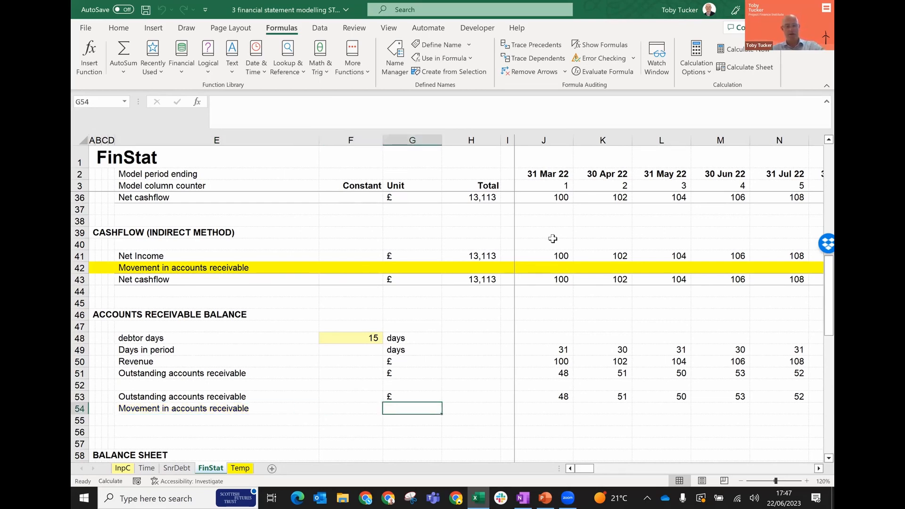
type("$")
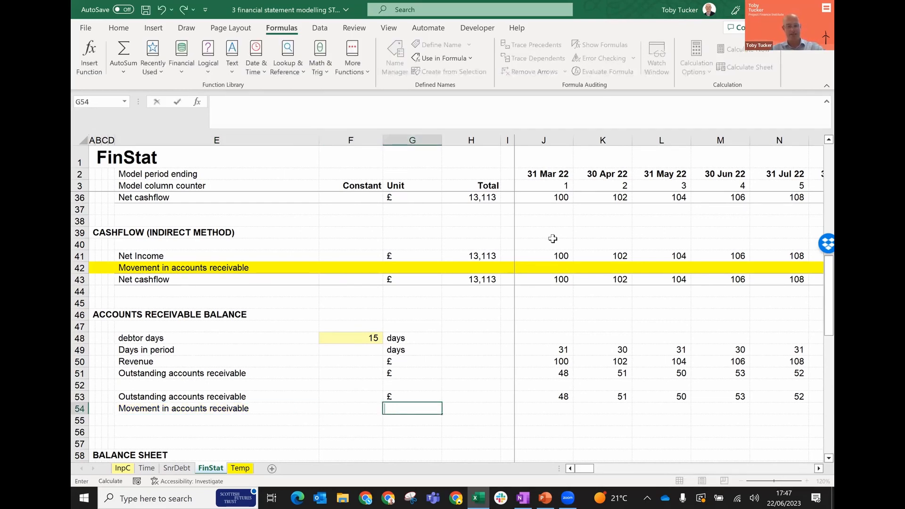
key("BackSpace")
type("£")
key("Right")
key("Right")
key("Right")
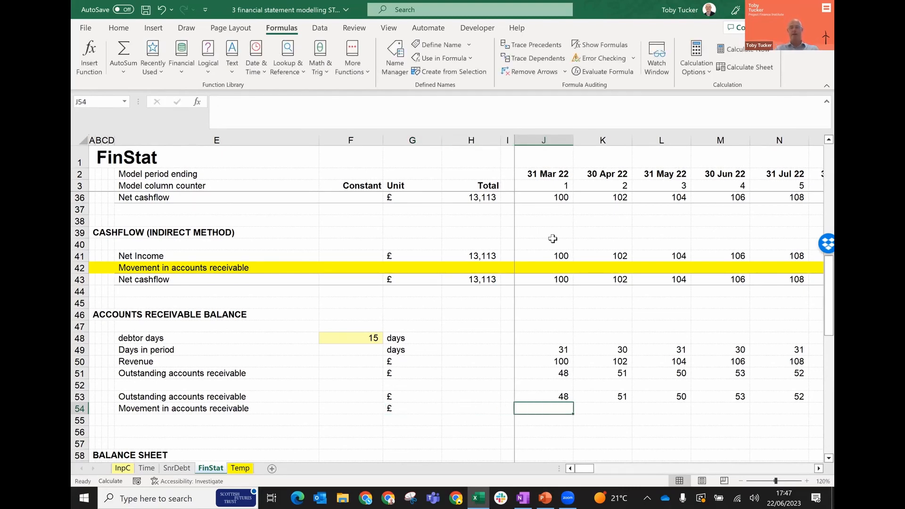
key("Right")
key("Left")
key("Right")
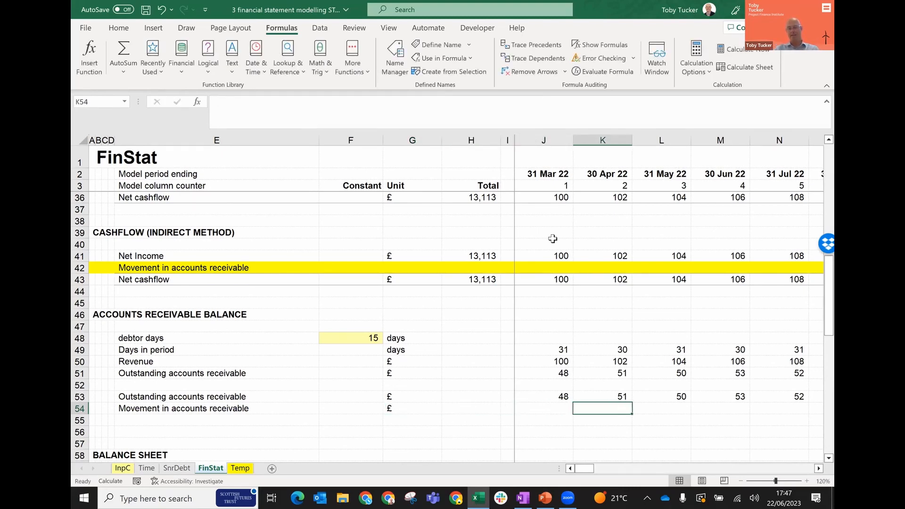
key("Left")
key("Right")
key("Left")
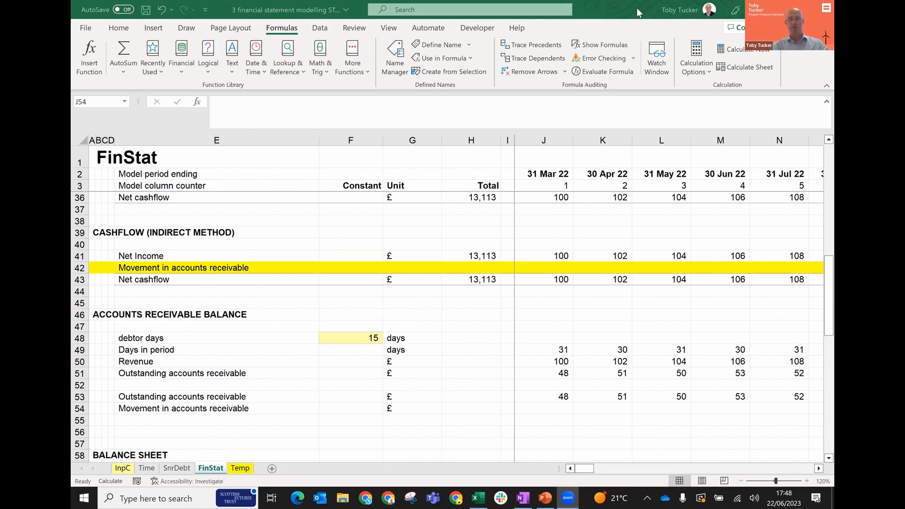
Step: Calculate the movement in accounts receivable in J54 with the formula =I53 - J53 and copy it across all periods
left_click(544, 409)
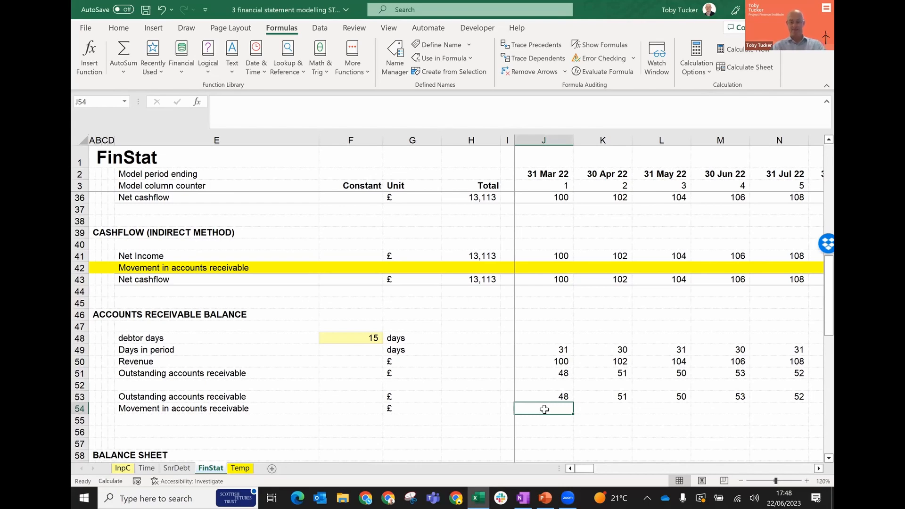
type("=")
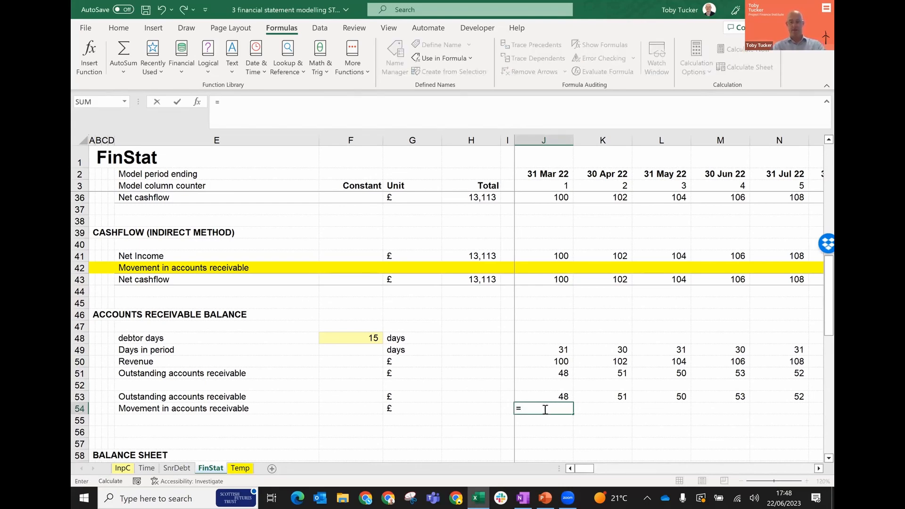
key("Left")
key("Up")
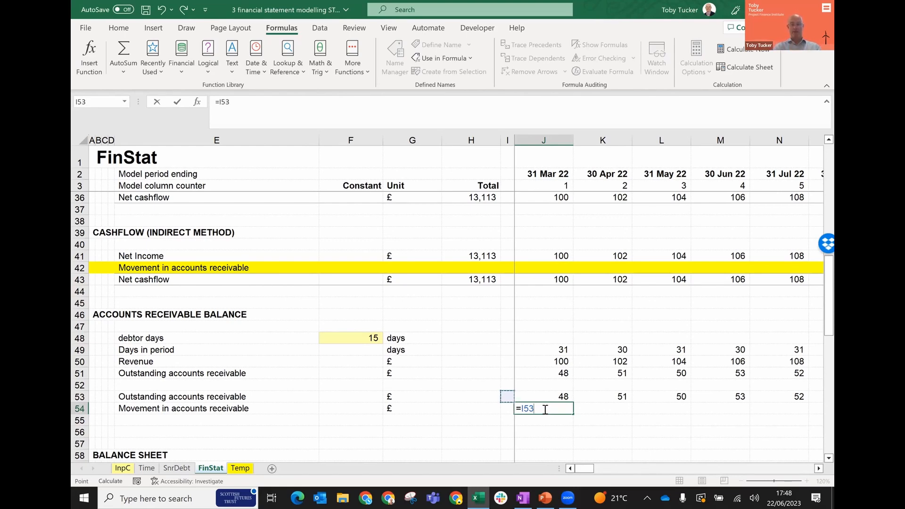
type("-")
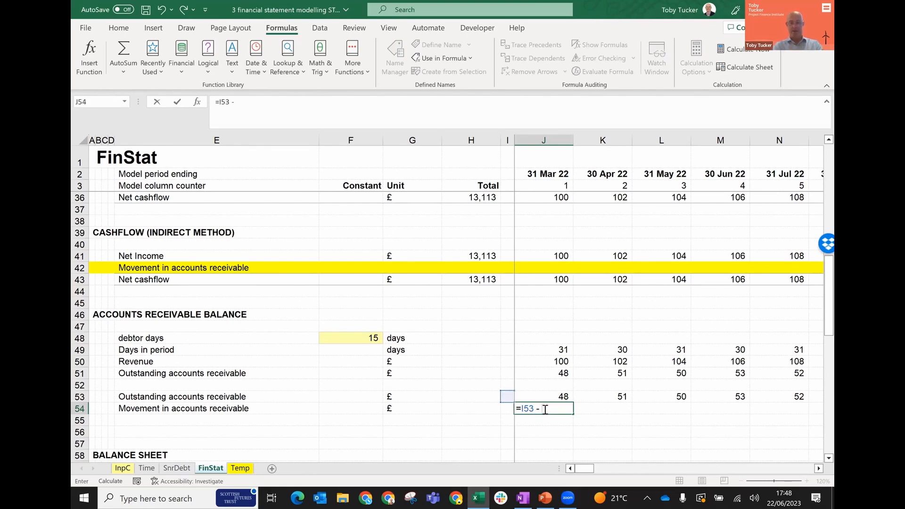
key("Up")
key("ctrl+Return")
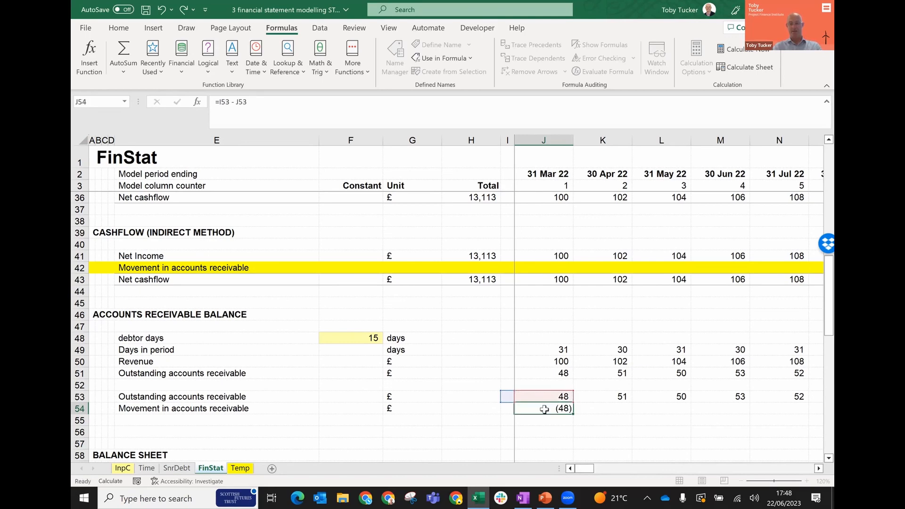
key("ctrl+shift+r")
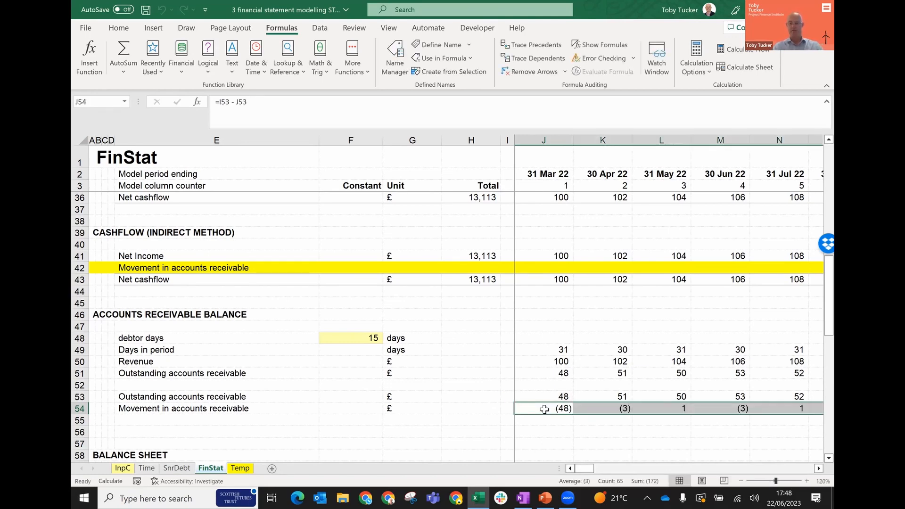
Step: Review the movement in accounts receivable formulas across the first periods of row 54
key("Right")
key("Right")
key("Right")
key("Right")
key("Right")
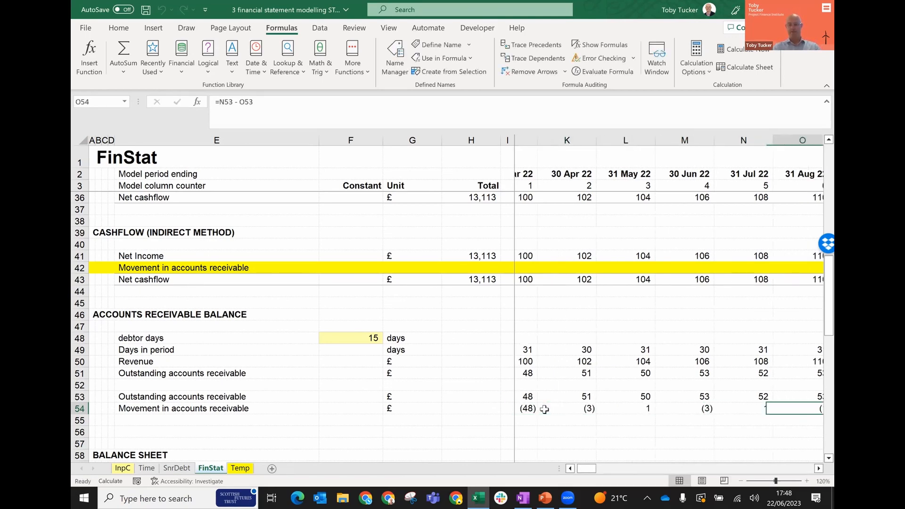
key("Left")
key("Left")
key("Left")
key("Left")
key("Left")
key("Left")
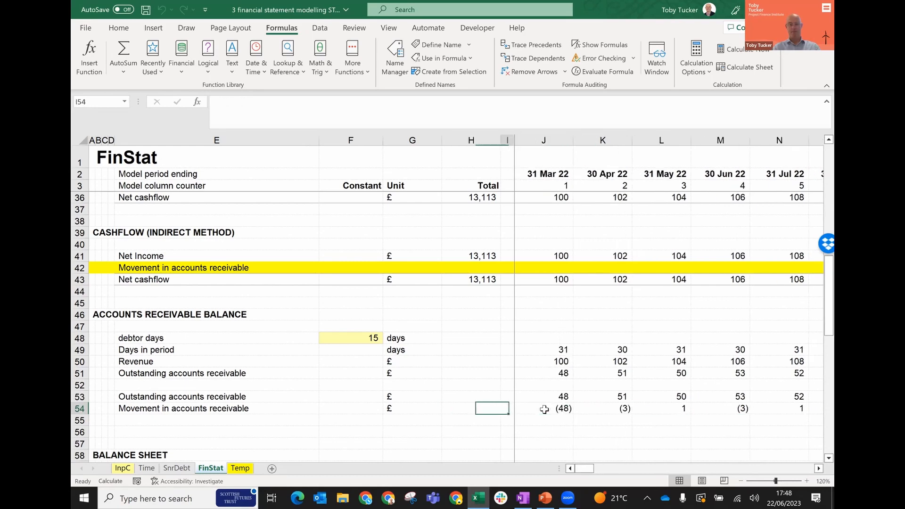
key("Right")
key("Right")
key("Left")
key("Left")
key("Left")
key("Right")
key("Right")
key("Right")
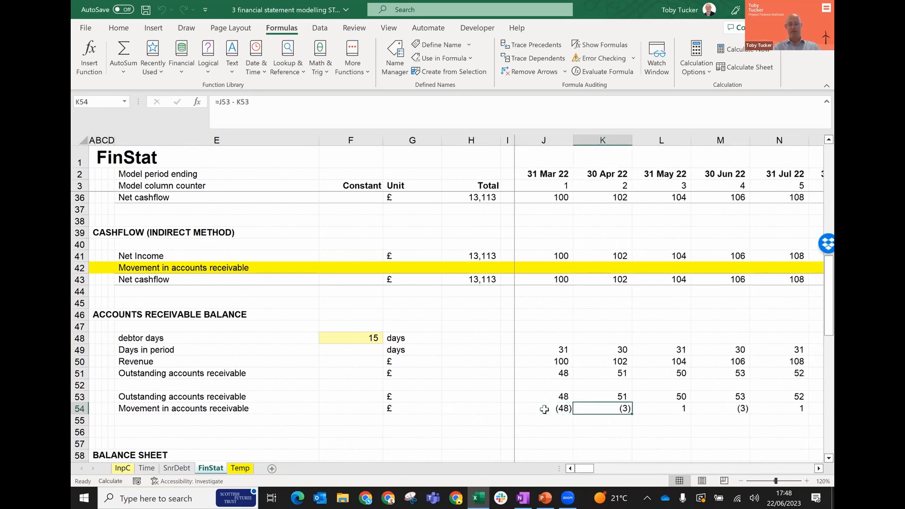
key("Left")
key("Right")
key("Left")
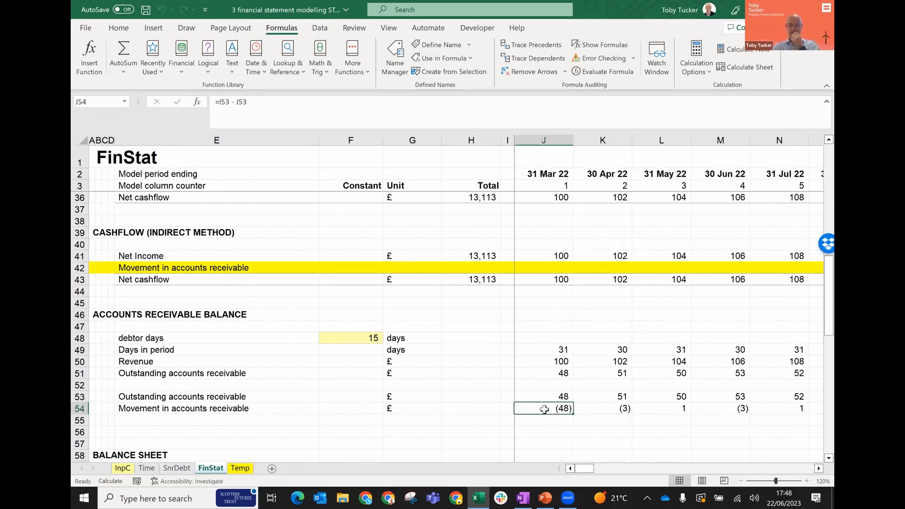
Step: Check the movement in accounts receivable line in row 54, from its label and unit to the first periods
key("Right")
key("Left")
key("Left")
key("Right")
key("Right")
key("Left")
key("Left")
key("Left")
key("Left")
key("Left")
key("Left")
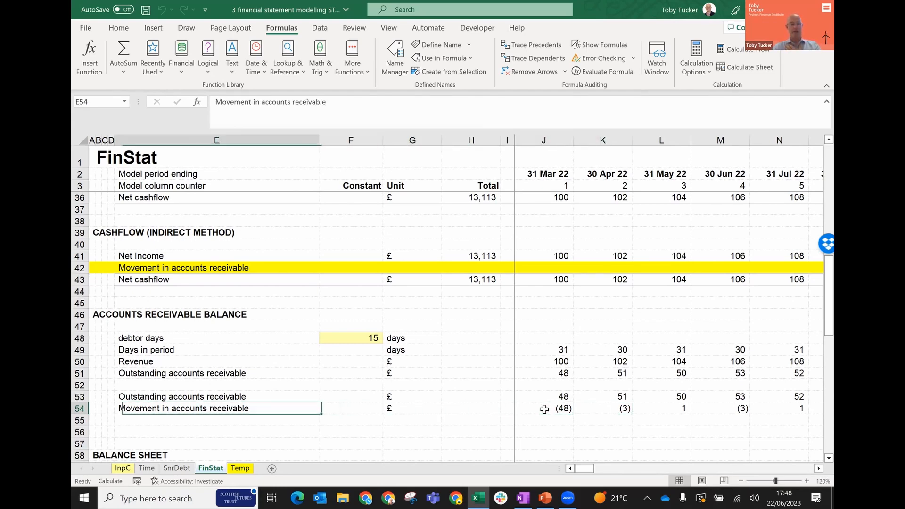
key("Right")
key("Right")
key("Right")
key("Right")
key("Right")
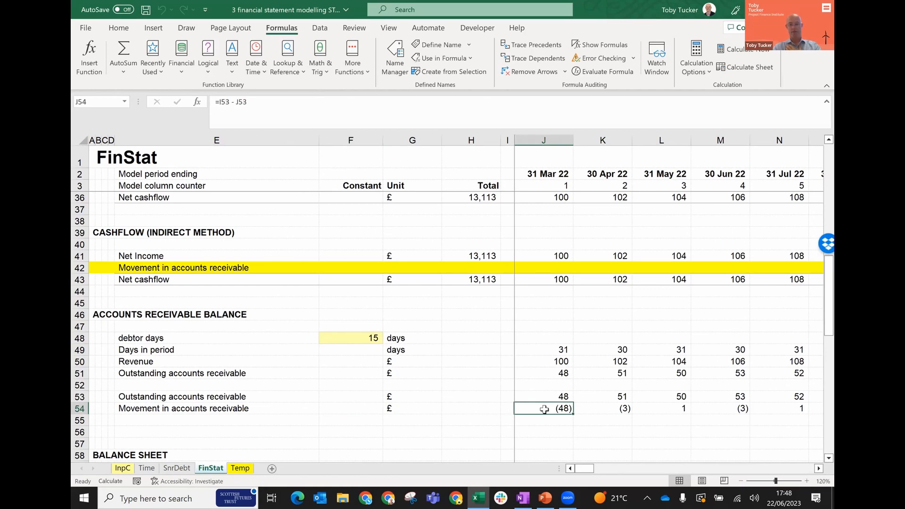
key("Right")
key("Right")
key("Left")
key("Left")
key("Left")
key("Left")
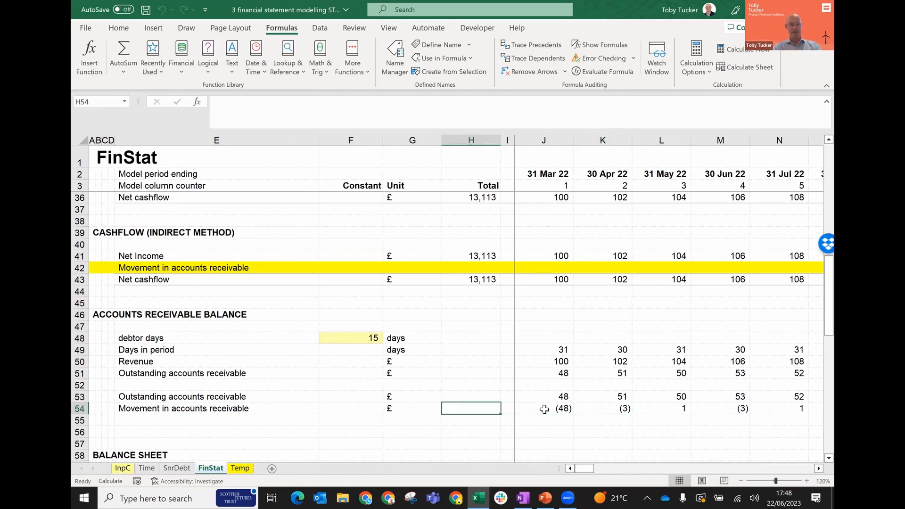
Step: Link the Movement in accounts receivable line in row 42 to row 54 with =E$54 and copy the link across all periods
key("Left")
key("Left")
key("Left")
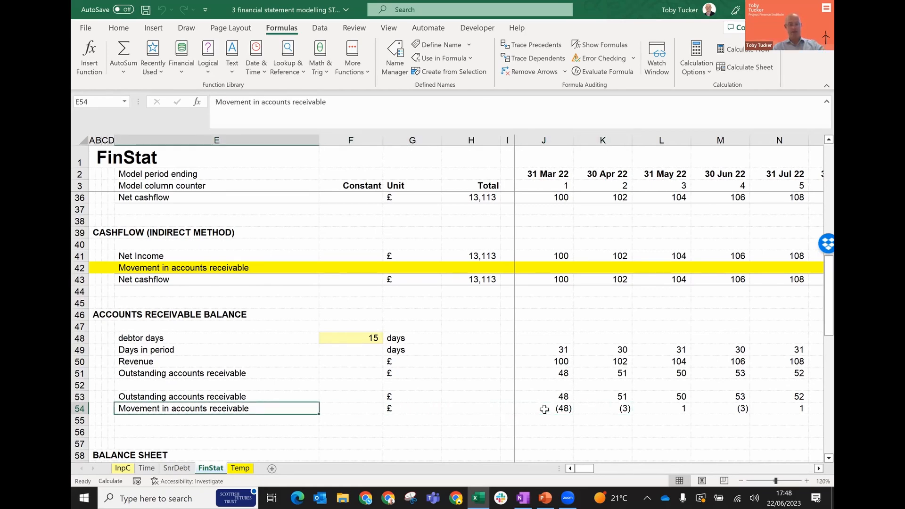
key("ctrl+c")
key("Up")
key("Up")
key("Up")
key("Up")
key("Up")
key("Up")
key("Up")
key("Up")
key("Up")
key("Up")
key("Up")
key("Up")
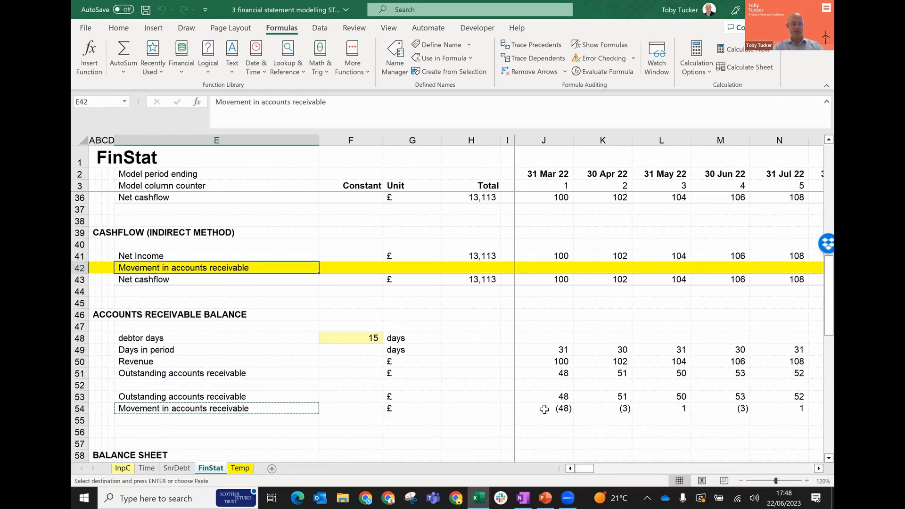
key("Return")
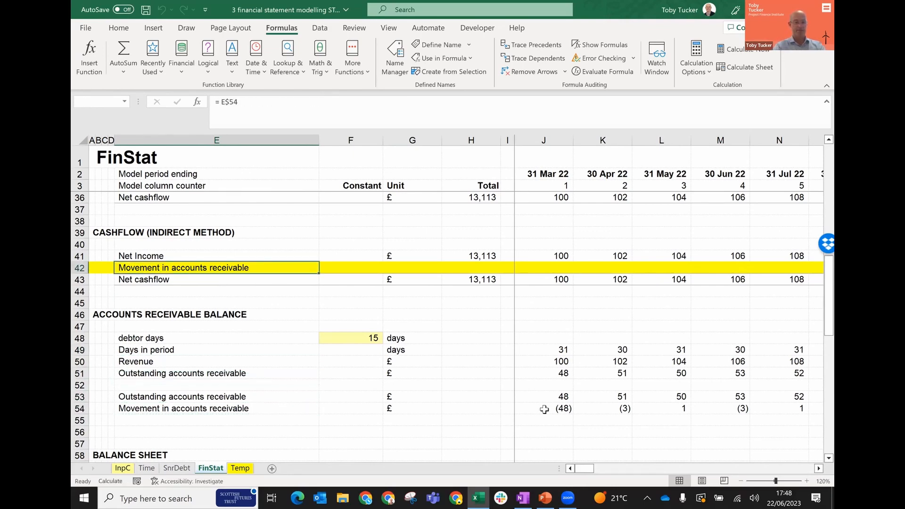
key("ctrl+shift+Right")
key("ctrl+r")
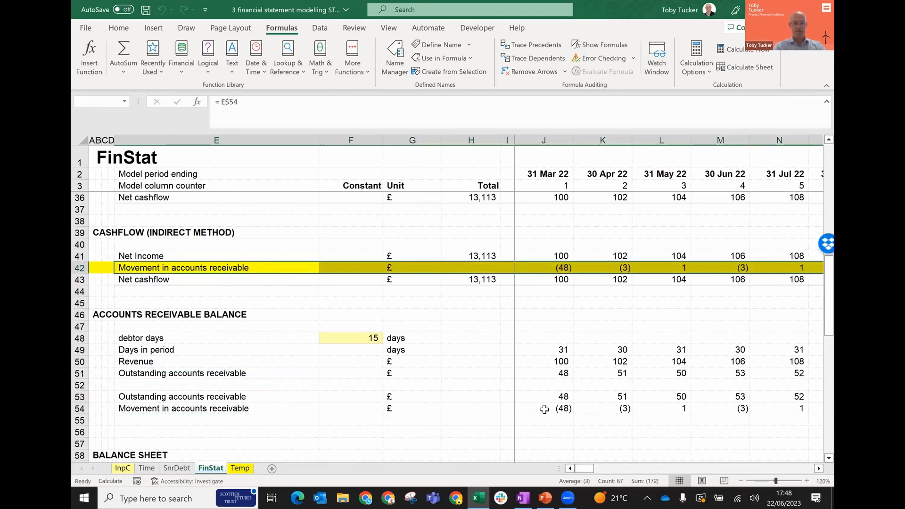
Step: Remove the yellow fill from the Movement in accounts receivable row 42 and recalculate the workbook
key("shift+space")
key("ctrl+shift+y")
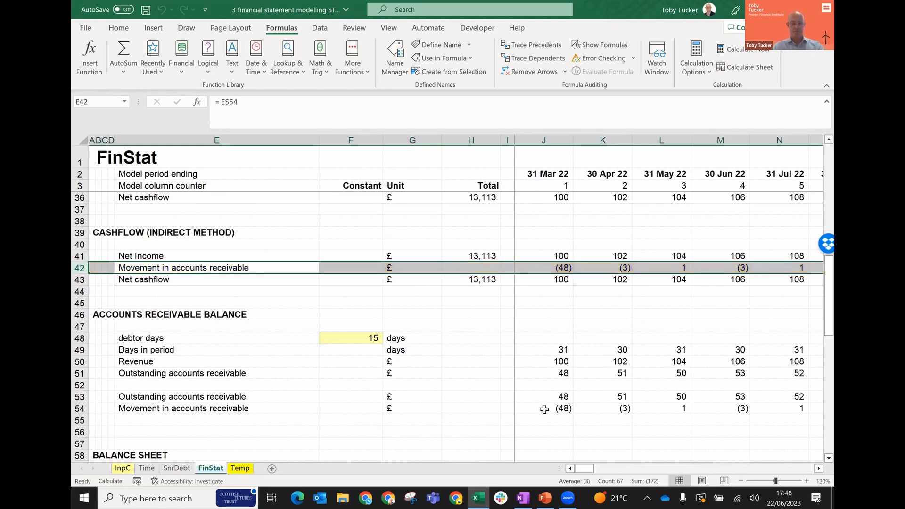
key("F9")
Step: Examine the first period's indirect net cashflow in J43 and trace its receivable movement to the outstanding balance in J53
key("Down")
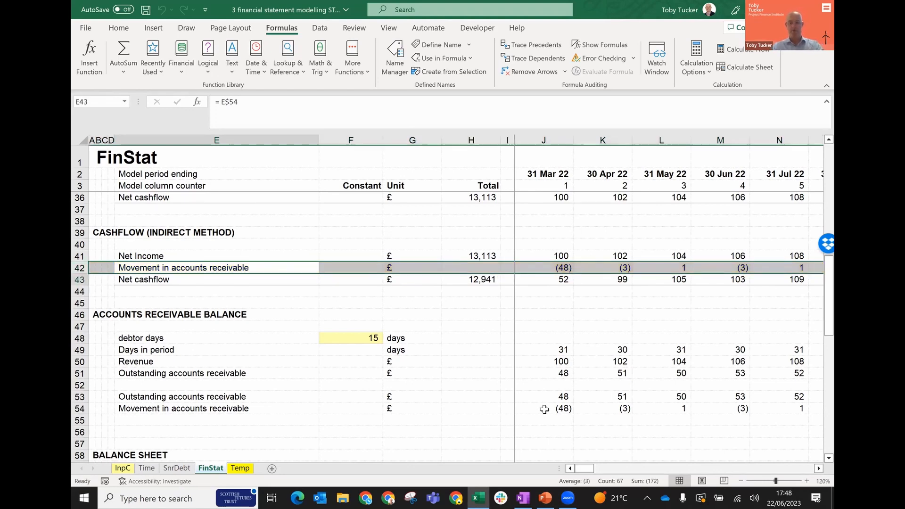
key("Right")
key("Right")
key("Right")
key("Right")
key("Right")
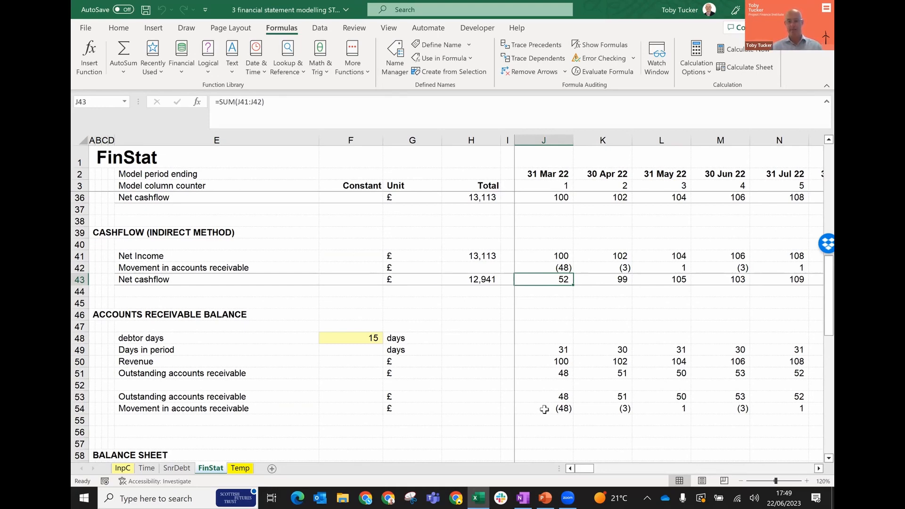
key("Up")
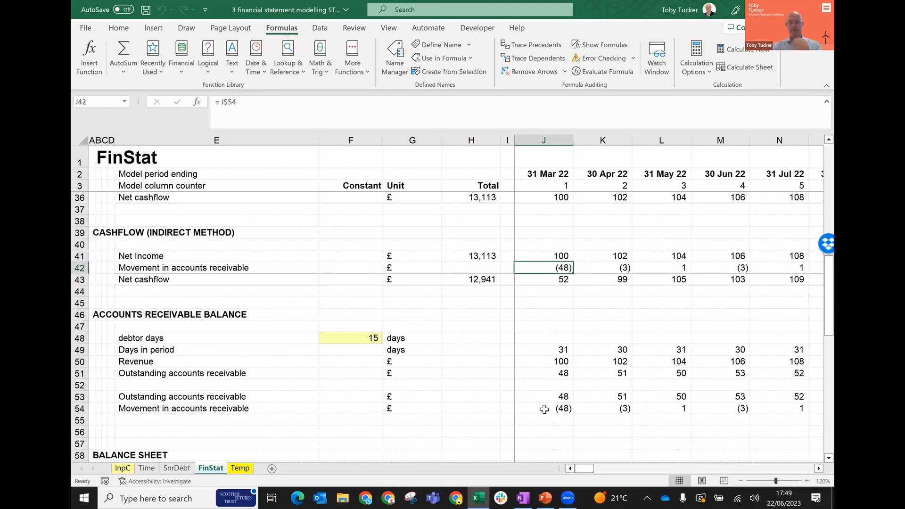
key("Down")
key("Up")
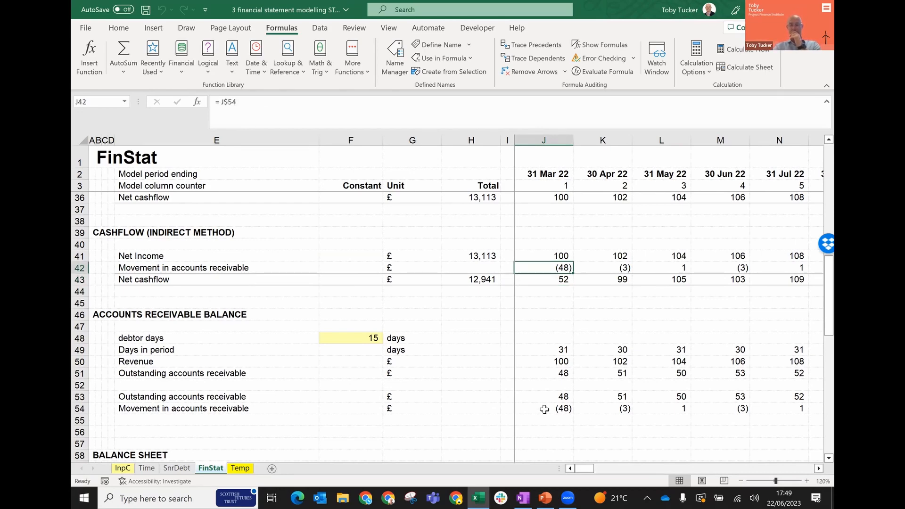
key("Down")
key("Down")
key("Down")
key("Down")
key("Down")
key("Down")
key("Down")
key("Down")
key("Down")
key("Down")
key("Down")
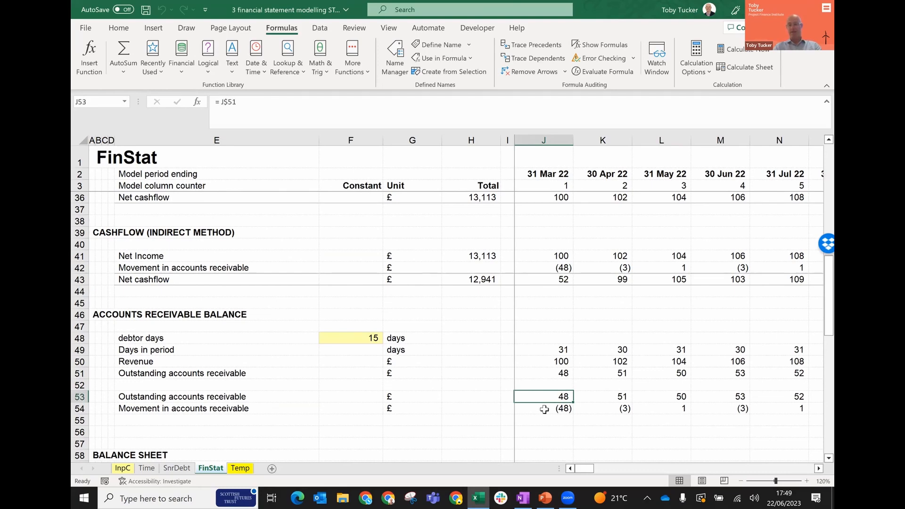
Step: Compare the first period's net income, movement in accounts receivable and net cashflow in J41 to J43
key("Up")
key("Up")
key("Up")
key("Up")
key("Up")
key("Up")
key("Up")
key("Up")
key("Up")
key("Up")
key("Up")
key("Up")
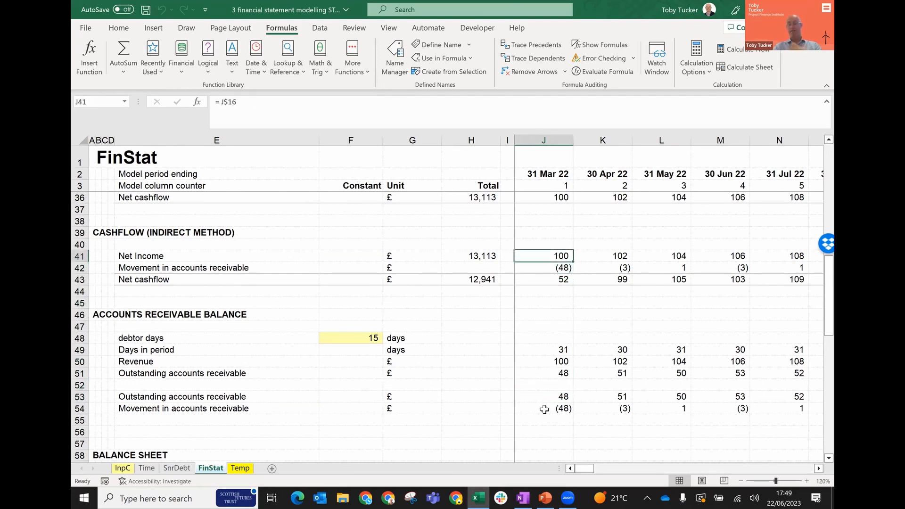
key("Down")
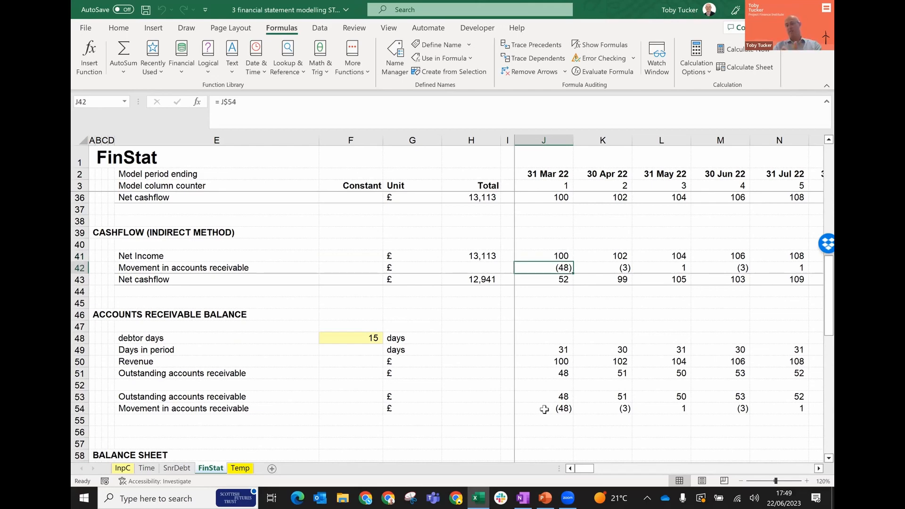
key("Down")
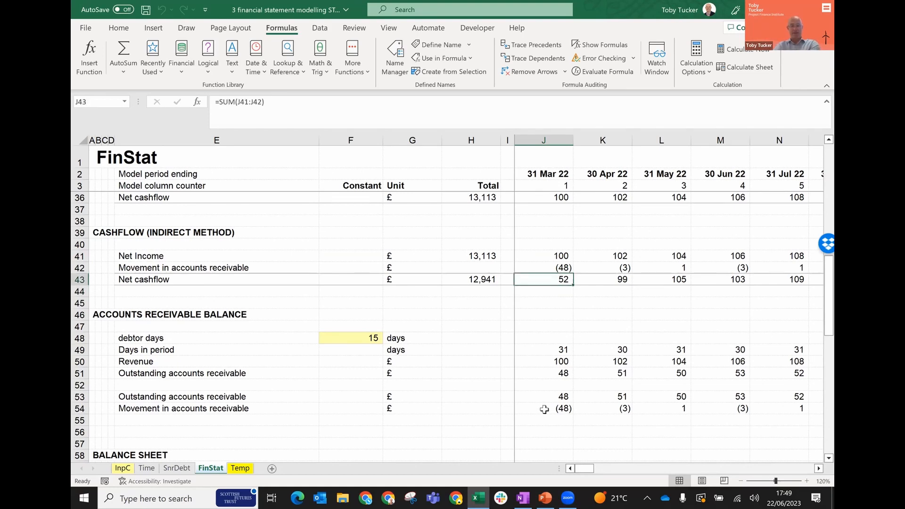
key("Up")
key("Up")
key("Left")
key("Left")
key("Right")
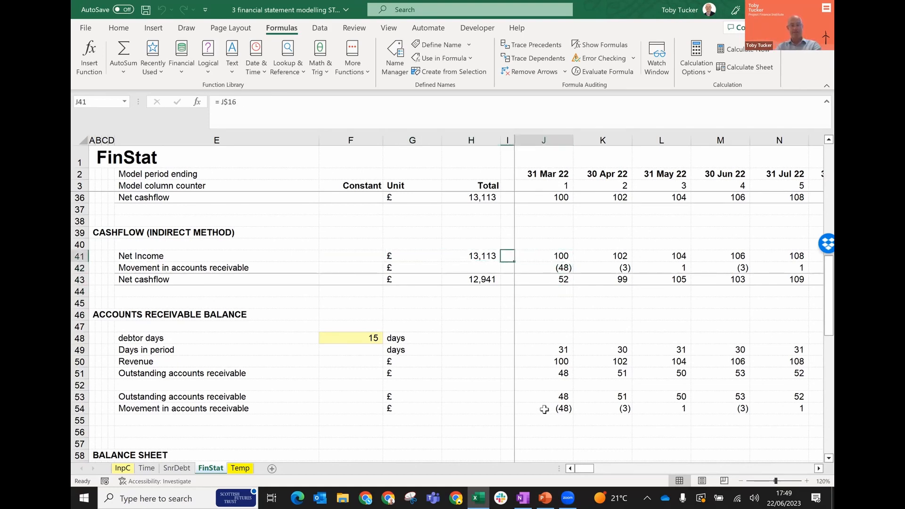
key("Right")
key("Down")
key("Down")
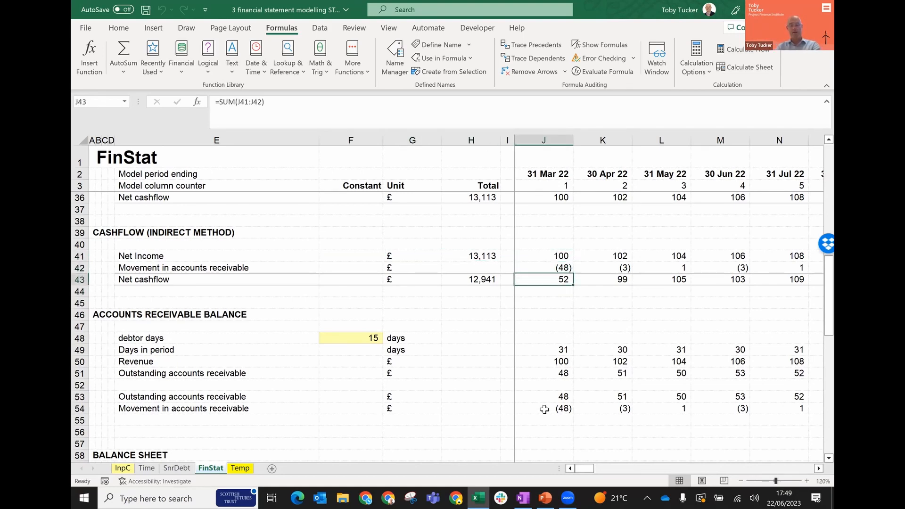
key("Up")
key("Up")
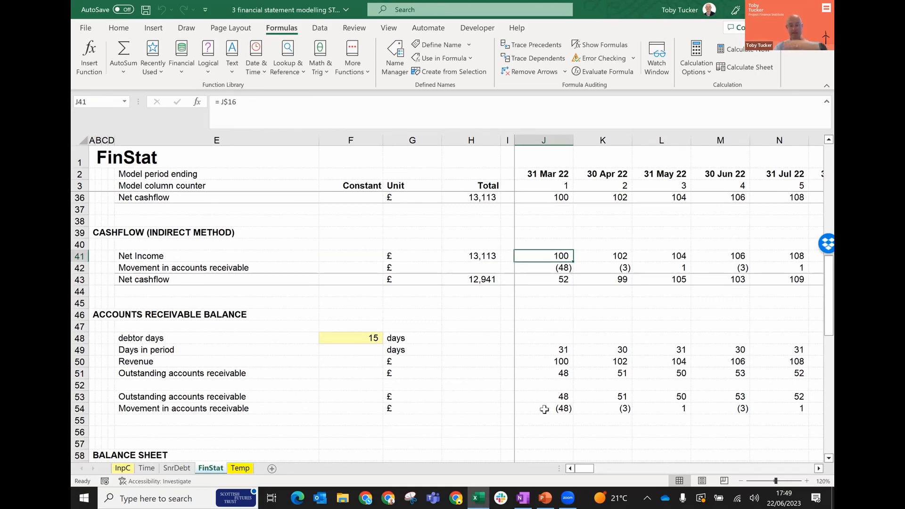
key("Down")
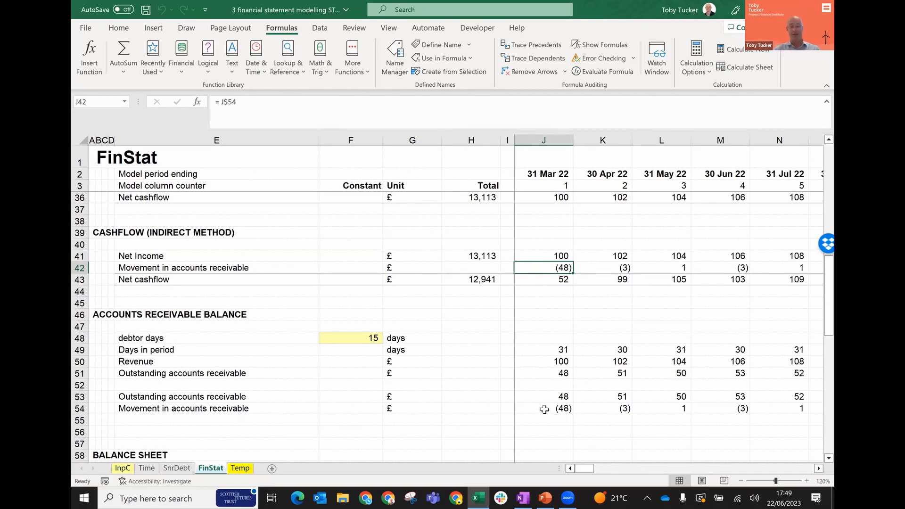
key("Down")
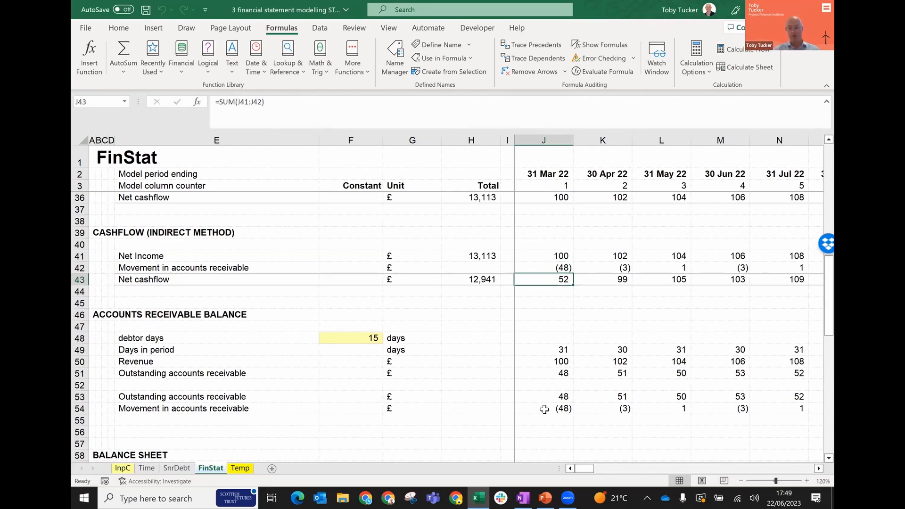
Step: Insert three blank rows at row 56, between the accounts receivable section and the BALANCE SHEET heading
key("Down")
key("Down")
key("Down")
key("Down")
key("Down")
key("Down")
key("Down")
key("Down")
key("Down")
key("Down")
key("Down")
key("Down")
key("Down")
key("Down")
key("Down")
key("Up")
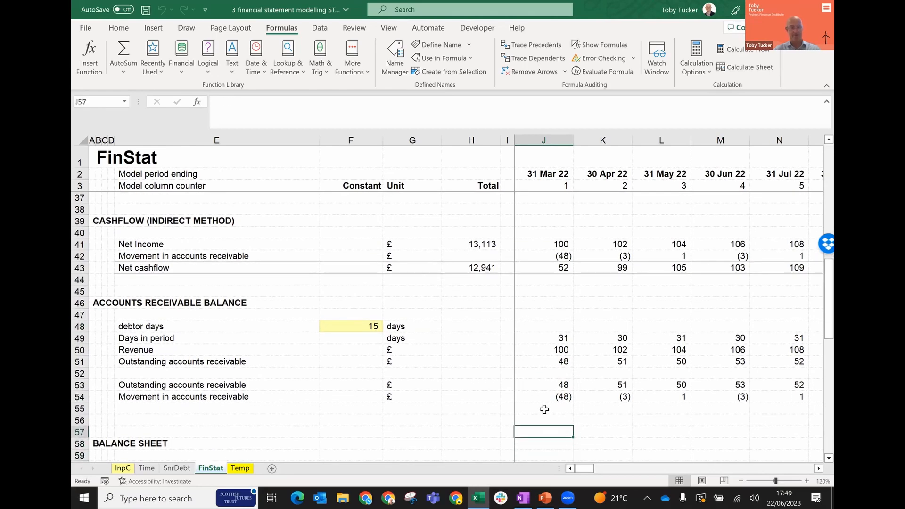
key("Up")
key("shift+Down")
key("shift+Down")
key("alt+i")
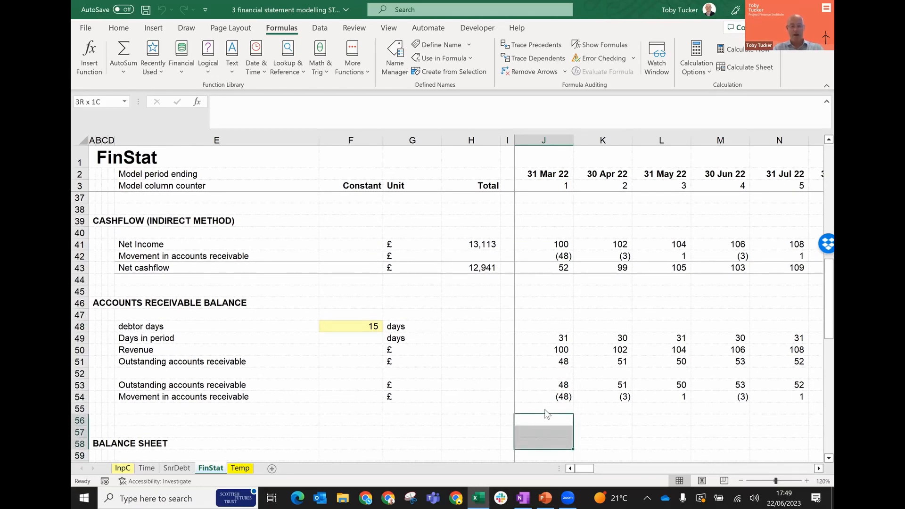
key("r")
Step: Examine the Revenue line in row 21 of the direct cash flow payment cascade and its first-period formula in J21
key("Up")
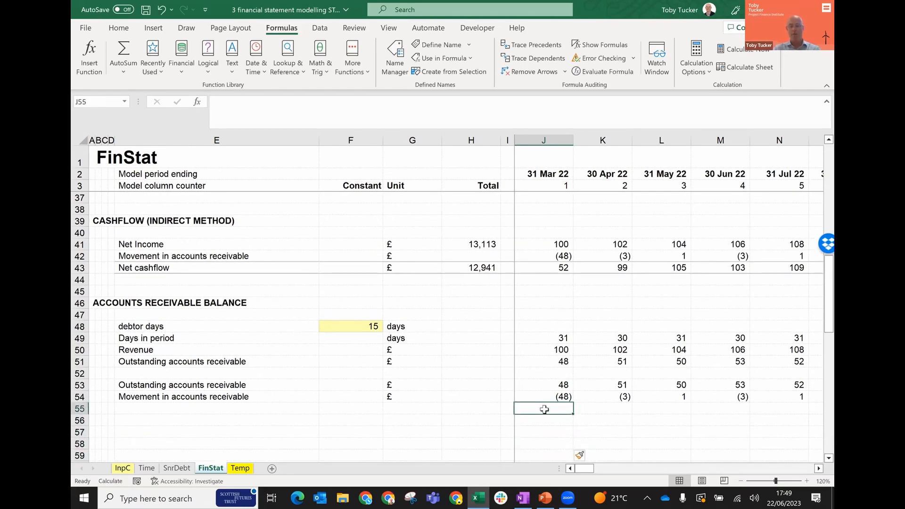
key("Up")
key("Up")
key("Up")
key("Up")
key("Up")
key("Up")
key("Up")
key("Up")
key("Up")
key("Up")
key("Up")
key("Up")
key("Up")
key("Up")
key("Up")
key("Up")
key("Up")
key("Up")
key("Up")
key("Up")
key("Up")
key("Up")
key("Up")
key("Up")
key("Up")
key("Up")
key("Up")
key("Up")
key("Up")
key("Up")
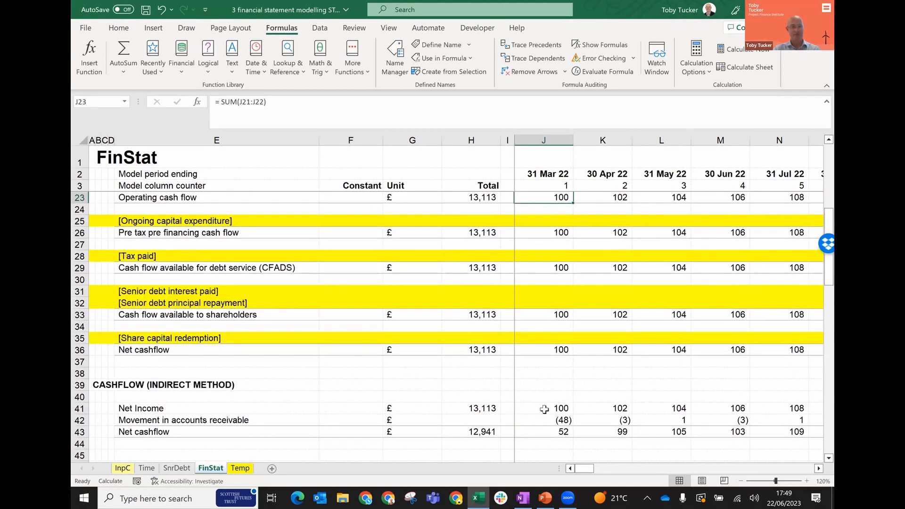
key("Down")
key("Down")
key("Left")
key("Left")
key("Left")
key("Left")
key("Left")
key("Left")
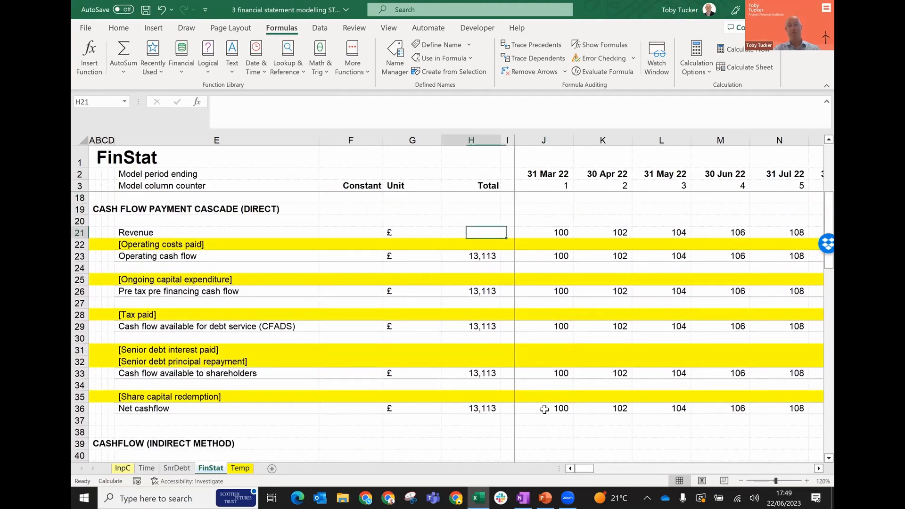
key("Right")
key("Right")
key("Right")
key("Right")
key("Right")
key("Right")
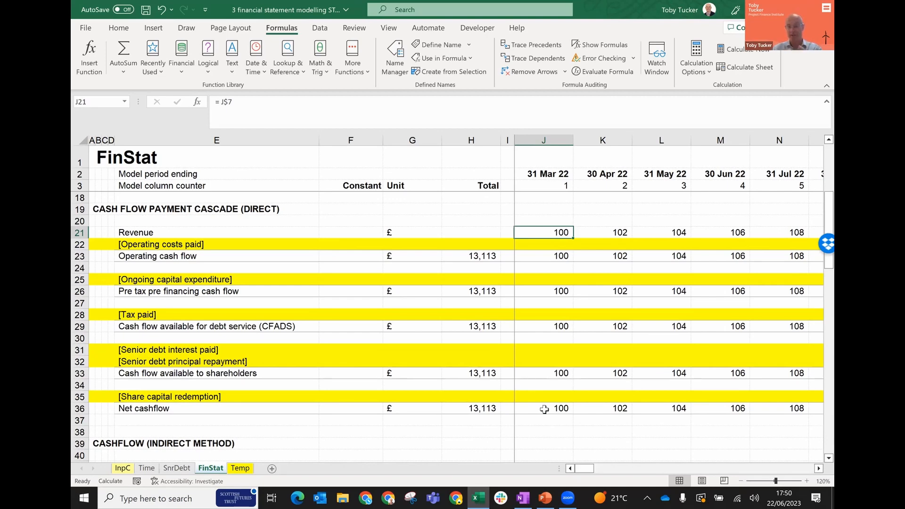
Step: Compare the first period's indirect net cashflow in J43 with the direct cash flow payment cascade in rows 21 to 36
key("Down")
key("Down")
key("Down")
key("Down")
key("Down")
key("Down")
key("Down")
key("Down")
key("Down")
key("Down")
key("Down")
key("Down")
key("Down")
key("Down")
key("Down")
key("Down")
key("Down")
key("Down")
key("Down")
key("Down")
key("Down")
key("Down")
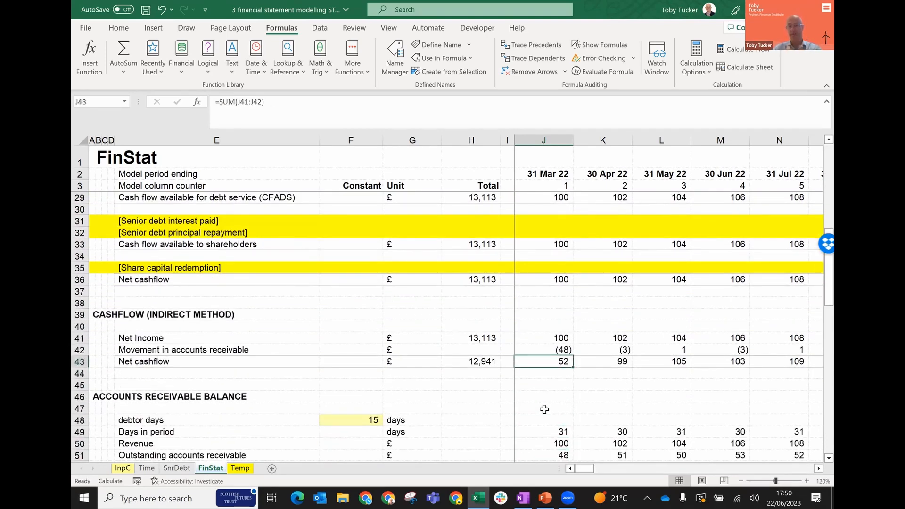
key("Up")
key("Up")
key("Up")
key("Up")
key("Up")
key("Up")
key("Up")
key("Up")
key("Up")
key("Up")
key("Up")
key("Up")
key("Up")
key("Up")
key("Up")
key("Up")
key("Up")
key("Up")
key("Up")
key("Up")
key("Up")
key("Up")
key("Up")
key("Up")
key("Up")
key("Up")
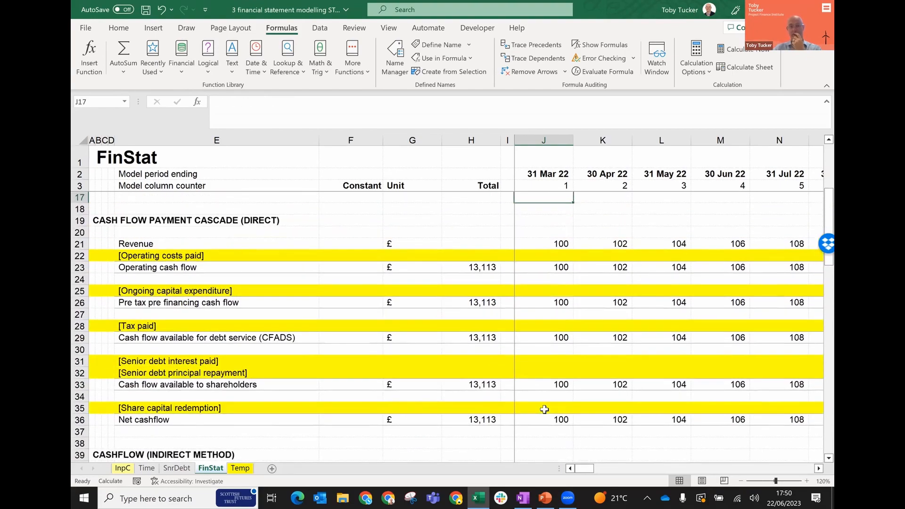
Step: Examine the first period's movement in accounts receivable in J54 and how it relates to the indirect net cashflow in row 43
key("Down")
key("Down")
key("Down")
key("Down")
key("Down")
key("Down")
key("Down")
key("Down")
key("Down")
key("Down")
key("Down")
key("Down")
key("Down")
key("Down")
key("Down")
key("Down")
key("Down")
key("Down")
key("Down")
key("Down")
key("Down")
key("Down")
key("Down")
key("Down")
key("Down")
key("Down")
key("Down")
key("Down")
key("Down")
key("Down")
key("Down")
key("Down")
key("Down")
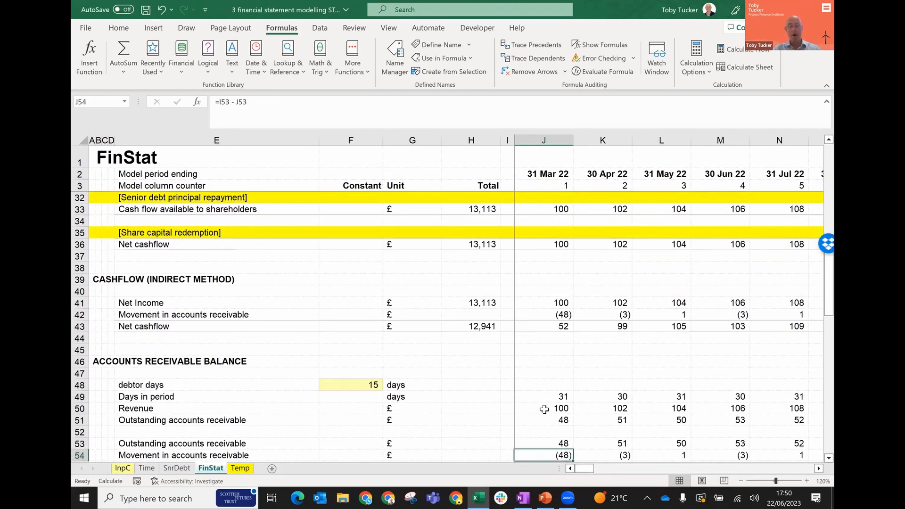
key("Up")
key("Up")
key("Up")
key("Up")
key("Up")
key("Up")
key("Up")
key("Up")
key("Up")
key("Up")
key("Up")
key("Up")
key("Up")
key("Up")
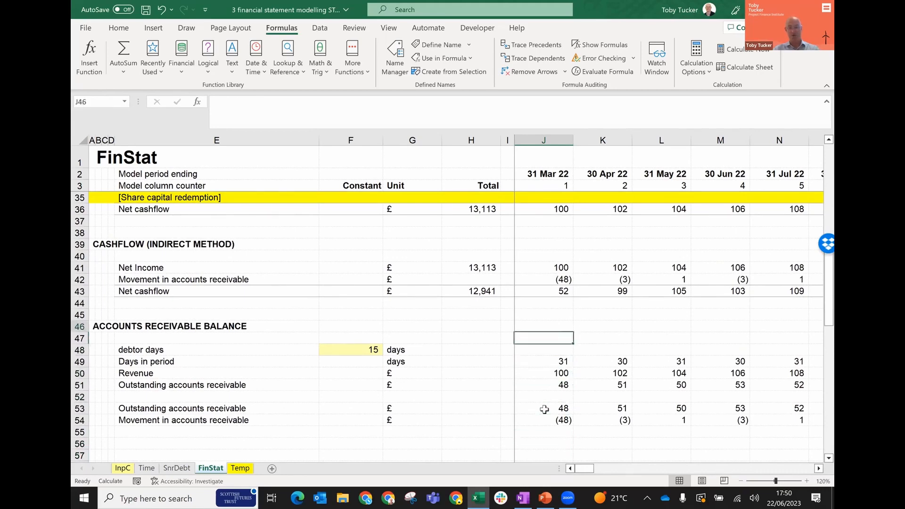
key("Left")
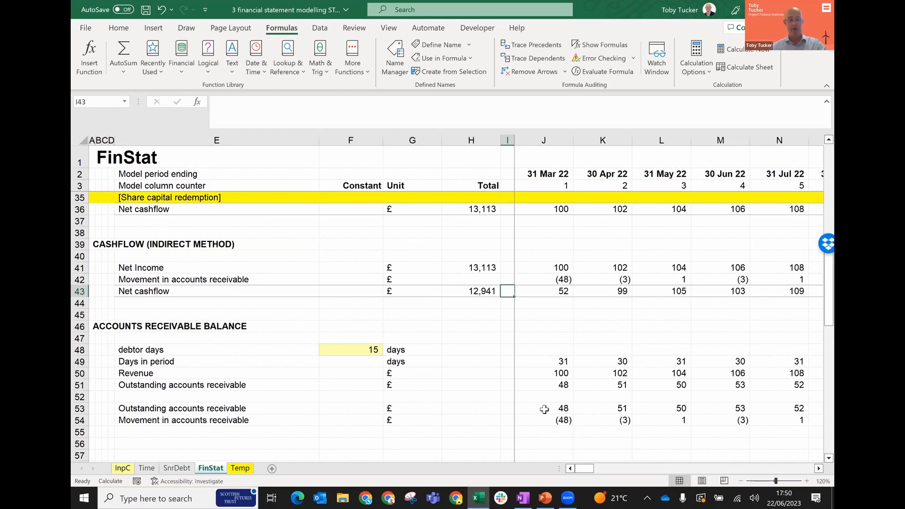
Step: Switch to the blank OneNote page and draw timeline axes, labelled "period" with a circled 0 above the vertical axis
key("alt+Tab")
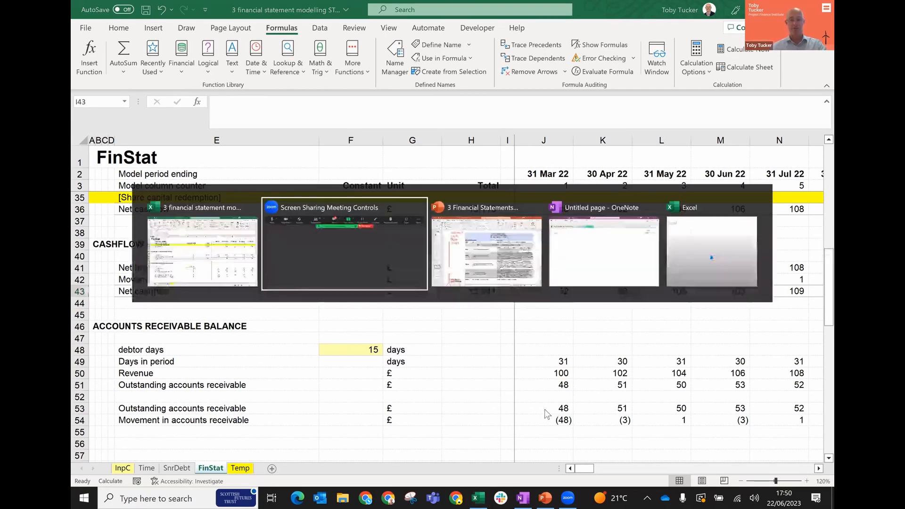
key("alt+Tab")
key("alt+Tab")
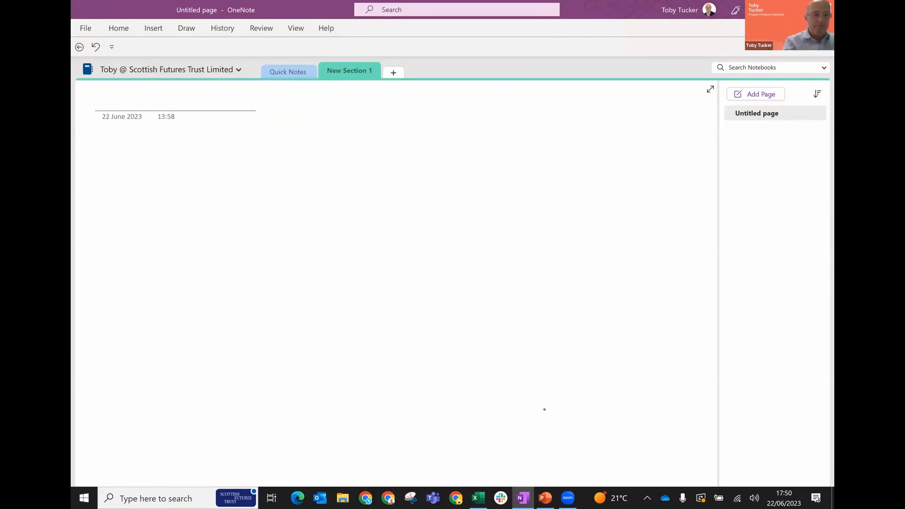
mouse_move(153, 158)
left_mouse_down()
mouse_move(156, 398)
mouse_move(690, 394)
mouse_move(689, 407)
left_mouse_up()
mouse_move(87, 184)
left_mouse_down()
mouse_move(88, 210)
mouse_move(86, 193)
mouse_move(113, 193)
mouse_move(121, 180)
mouse_move(125, 195)
mouse_move(148, 169)
mouse_move(150, 198)
left_mouse_up()
left_click(127, 173)
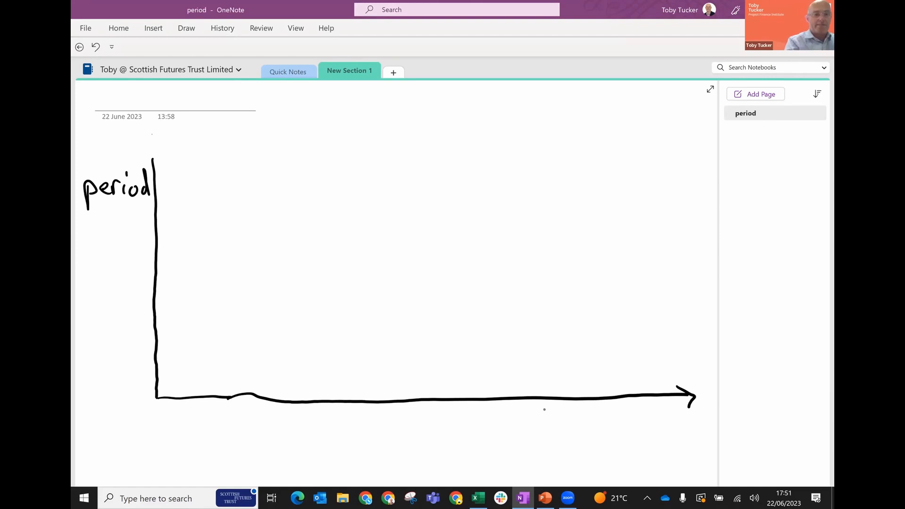
mouse_move(152, 135)
left_mouse_down()
mouse_move(150, 146)
mouse_move(149, 126)
left_mouse_up()
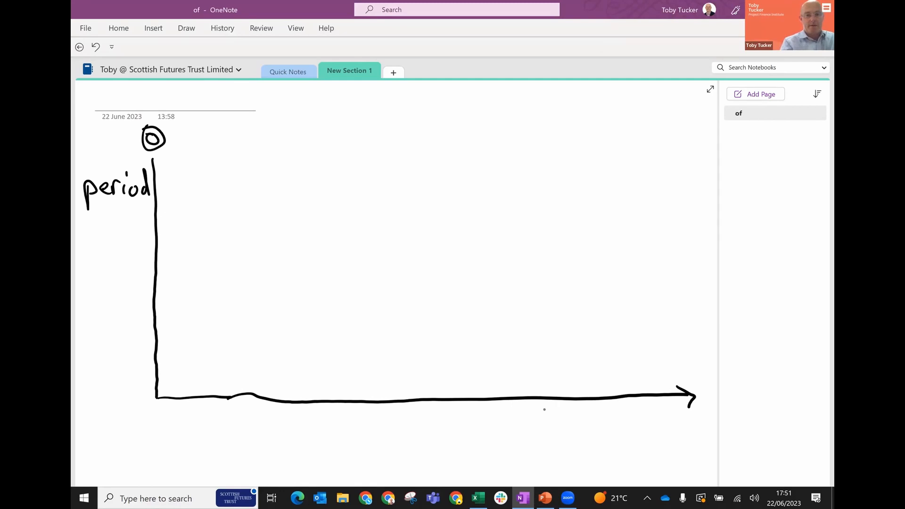
Step: Draw two vertical lines marking the ends of the first and second periods, topped with circled 1 and 2
left_click_drag(361, 166, 380, 397)
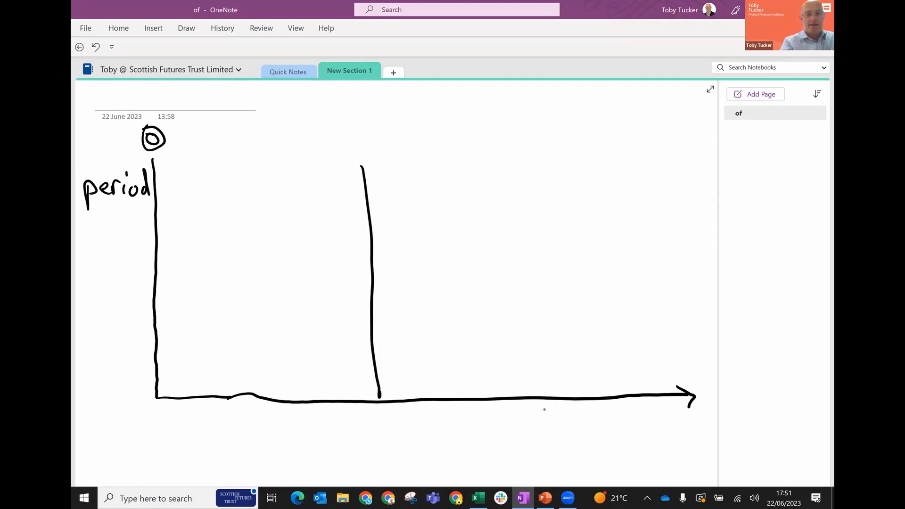
left_click_drag(356, 119, 358, 150)
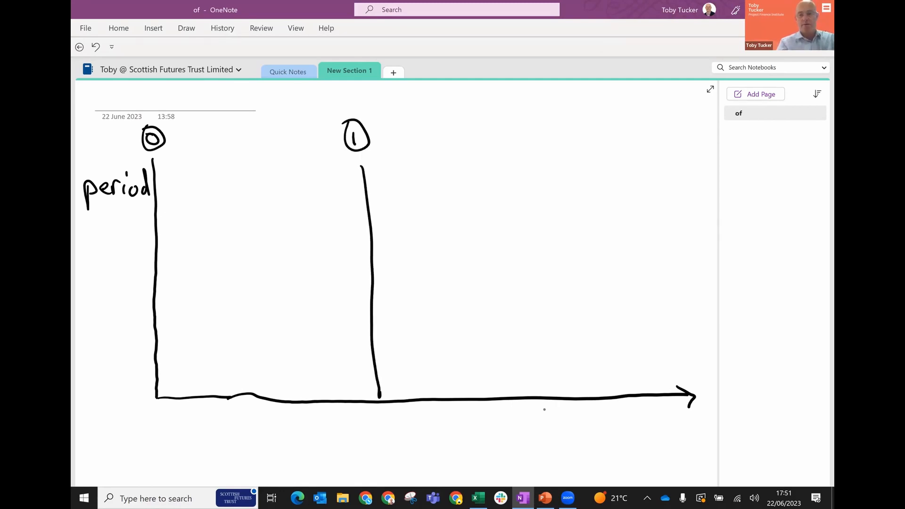
left_click_drag(570, 161, 589, 391)
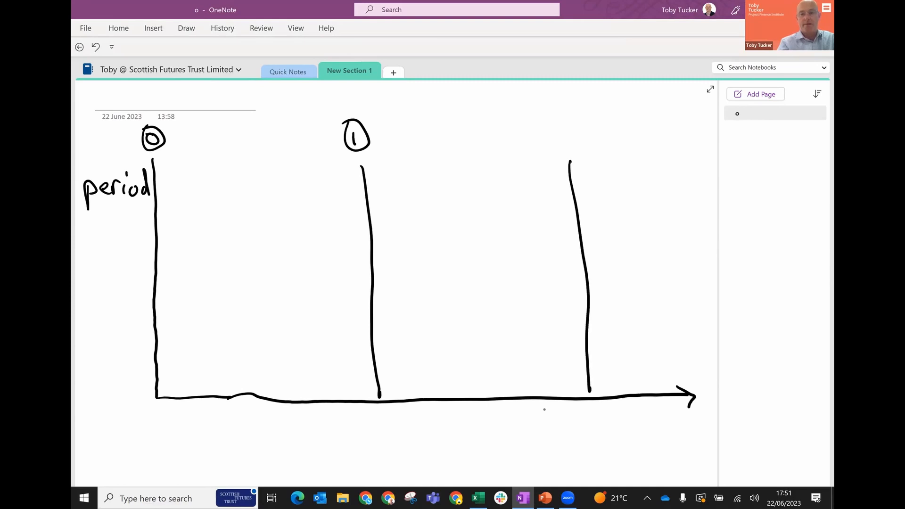
mouse_move(552, 123)
left_mouse_down()
mouse_move(560, 139)
mouse_move(574, 138)
left_mouse_up()
mouse_move(552, 112)
left_mouse_down()
mouse_move(540, 133)
mouse_move(540, 110)
left_mouse_up()
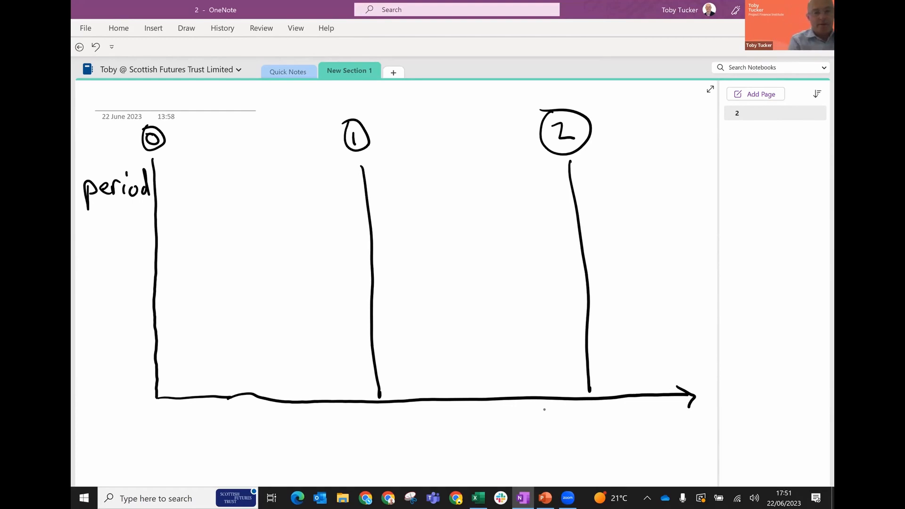
Step: Draw an arrow across each of the two periods and label them R1 and R2 for revenue
mouse_move(158, 208)
left_mouse_down()
mouse_move(363, 202)
mouse_move(352, 212)
left_mouse_up()
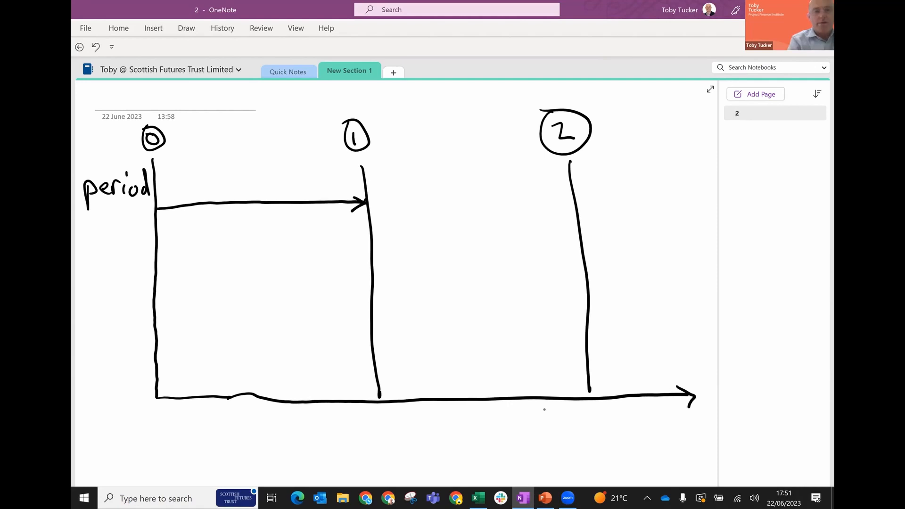
left_click_drag(240, 175, 238, 192)
left_click_drag(238, 172, 266, 198)
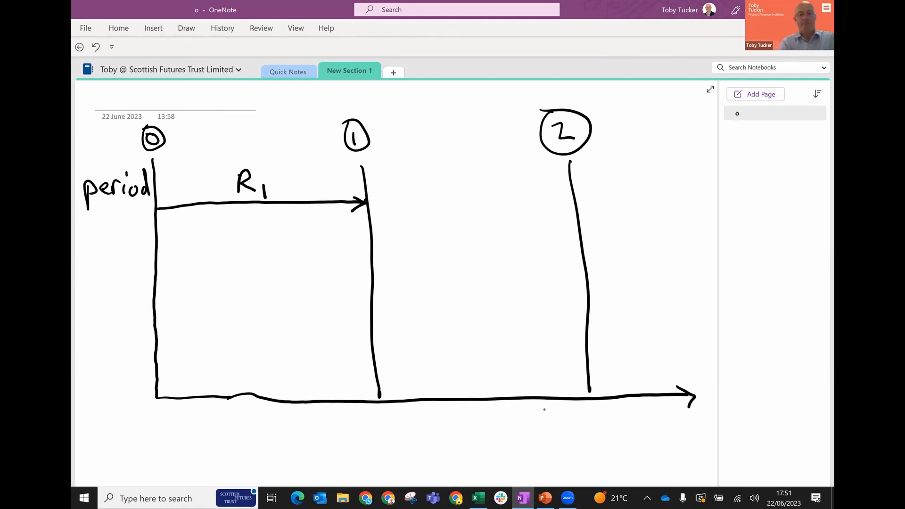
mouse_move(373, 217)
left_mouse_down()
mouse_move(573, 214)
mouse_move(566, 226)
left_mouse_up()
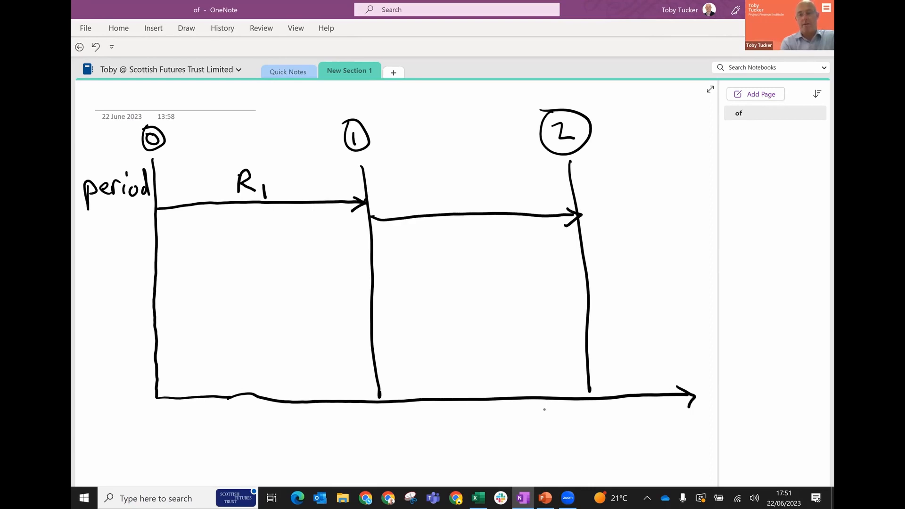
left_click_drag(468, 184, 509, 207)
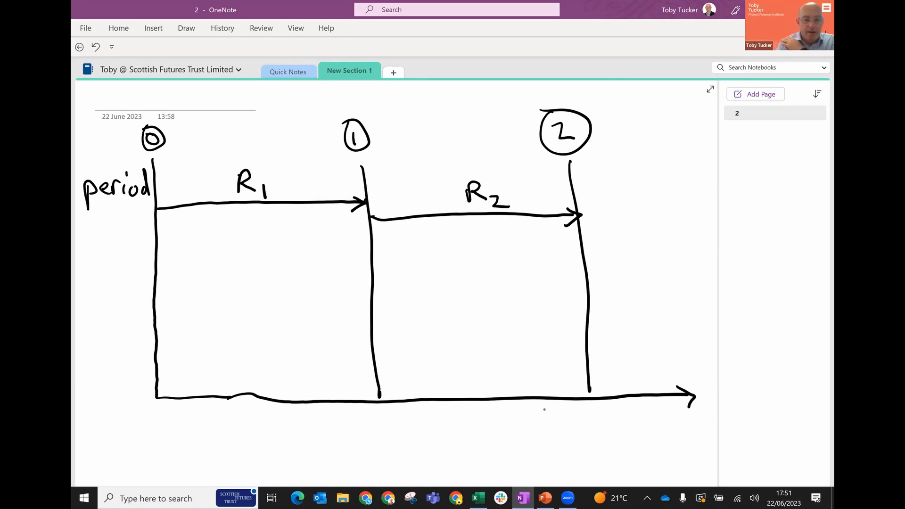
Step: Draw a dashed line before the end of period 1 and mark the remaining span AR1 with a double-headed arrow
left_click_drag(296, 262, 296, 277)
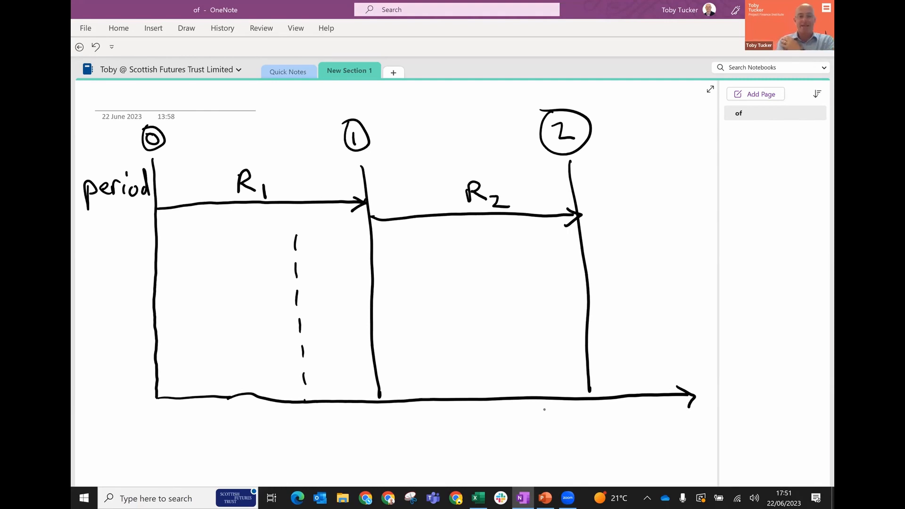
mouse_move(317, 265)
left_mouse_down()
mouse_move(324, 283)
mouse_move(333, 273)
mouse_move(351, 290)
left_mouse_up()
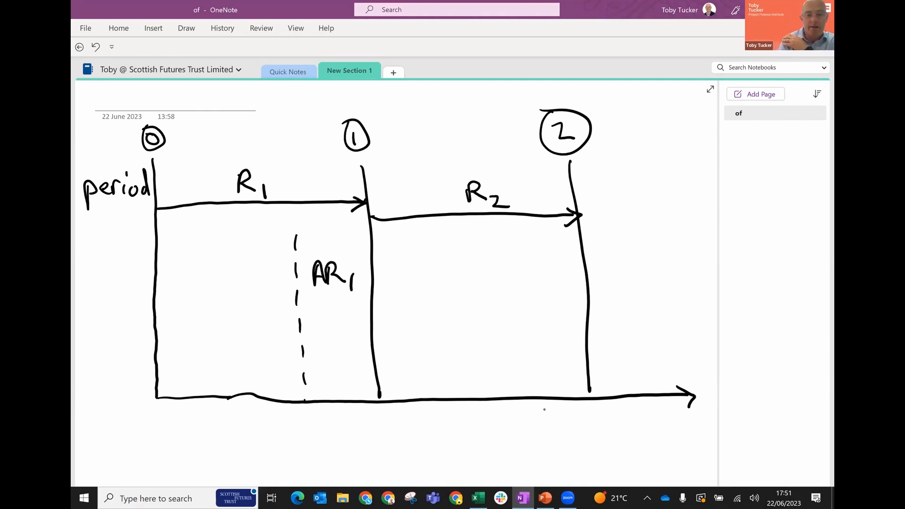
mouse_move(300, 307)
left_mouse_down()
mouse_move(369, 303)
mouse_move(306, 300)
mouse_move(363, 311)
left_mouse_up()
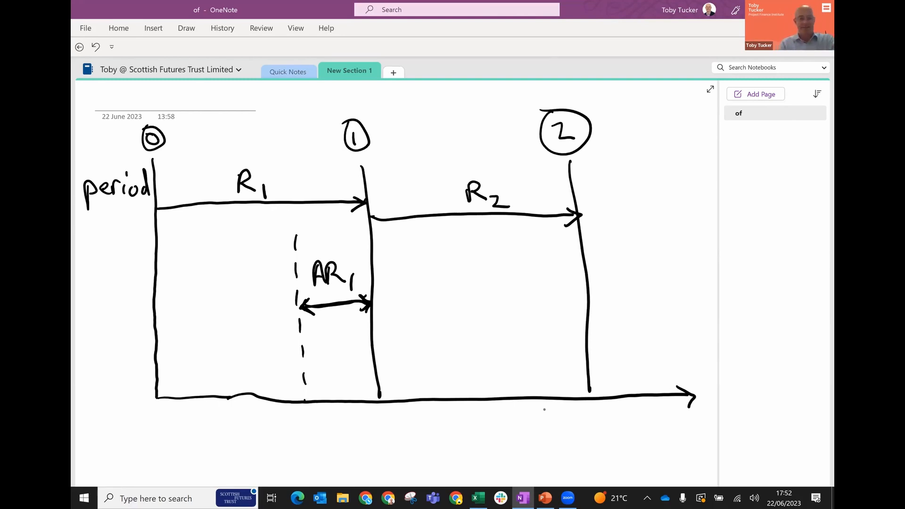
Step: Write the equation AR1 = 15/31 x R1 below the first period of the timeline
mouse_move(148, 424)
left_mouse_down()
mouse_move(145, 451)
mouse_move(158, 444)
left_mouse_up()
left_click_drag(146, 437, 190, 456)
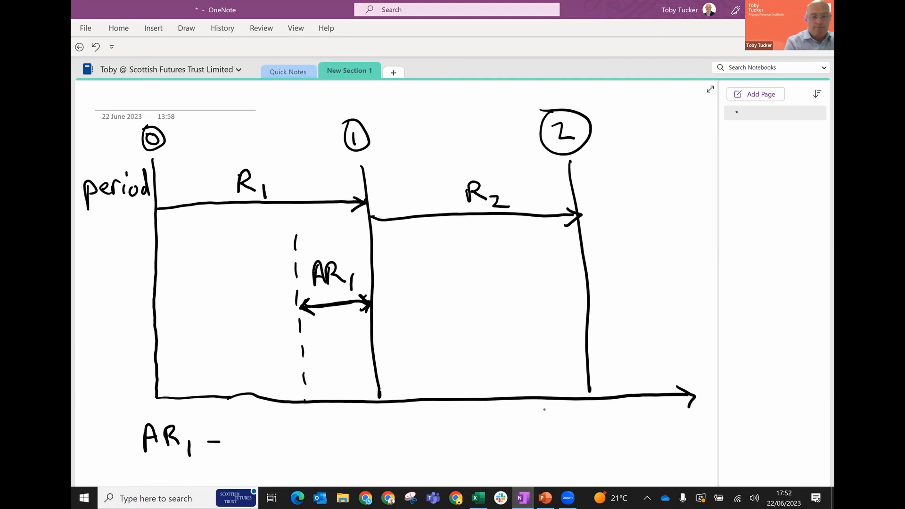
mouse_move(237, 416)
left_mouse_down()
mouse_move(239, 433)
mouse_move(264, 439)
mouse_move(254, 470)
mouse_move(264, 473)
left_mouse_up()
left_click_drag(285, 431, 275, 451)
mouse_move(273, 434)
left_mouse_down()
mouse_move(293, 452)
mouse_move(309, 438)
mouse_move(323, 449)
left_mouse_up()
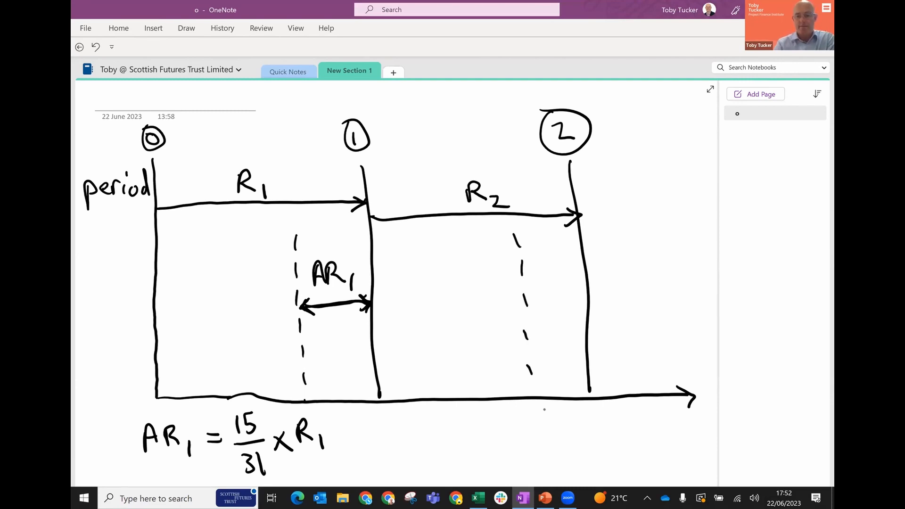
Step: Mark the span from period 2's dashed line to its end with a double-headed arrow labelled AR2
mouse_move(525, 269)
left_mouse_down()
mouse_move(583, 268)
mouse_move(541, 276)
left_mouse_up()
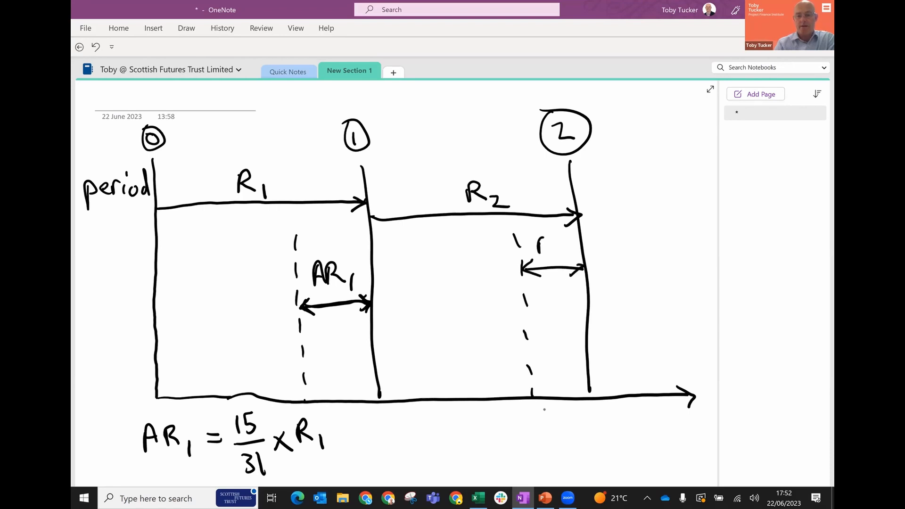
left_click_drag(543, 237, 547, 246)
mouse_move(552, 254)
left_mouse_down()
mouse_move(561, 240)
mouse_move(576, 259)
left_mouse_up()
Step: Write the equation AR2 = 15/31 x R2 below the second period of the timeline
mouse_move(521, 448)
left_mouse_down()
mouse_move(529, 429)
mouse_move(535, 446)
left_mouse_up()
mouse_move(524, 441)
left_mouse_down()
mouse_move(540, 440)
mouse_move(537, 432)
left_mouse_up()
left_click_drag(538, 432, 553, 449)
left_click_drag(561, 457, 571, 456)
mouse_move(577, 444)
left_mouse_down()
mouse_move(589, 434)
mouse_move(611, 441)
left_mouse_up()
left_click_drag(613, 421, 621, 420)
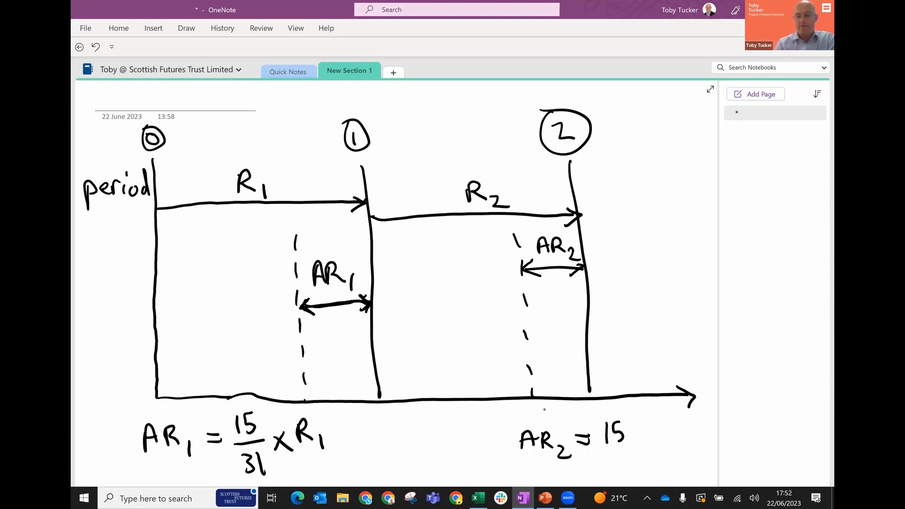
mouse_move(599, 450)
left_mouse_down()
mouse_move(631, 448)
mouse_move(608, 472)
left_mouse_up()
left_click_drag(625, 456, 630, 471)
left_click_drag(637, 437, 654, 451)
mouse_move(653, 437)
left_mouse_down()
mouse_move(638, 452)
mouse_move(673, 437)
mouse_move(701, 446)
left_mouse_up()
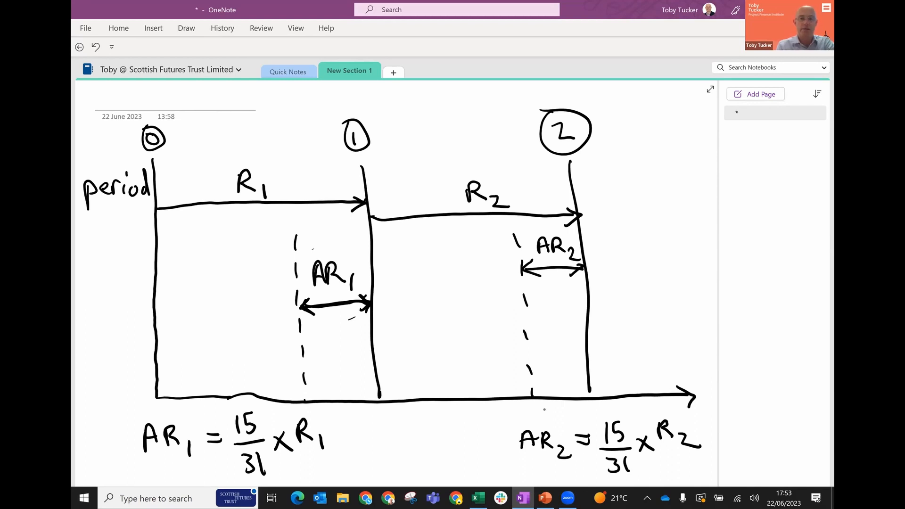
Step: Change the pen colour to blue and draw an arrow between the two dashed lines, labelled CF2
left_click(185, 28)
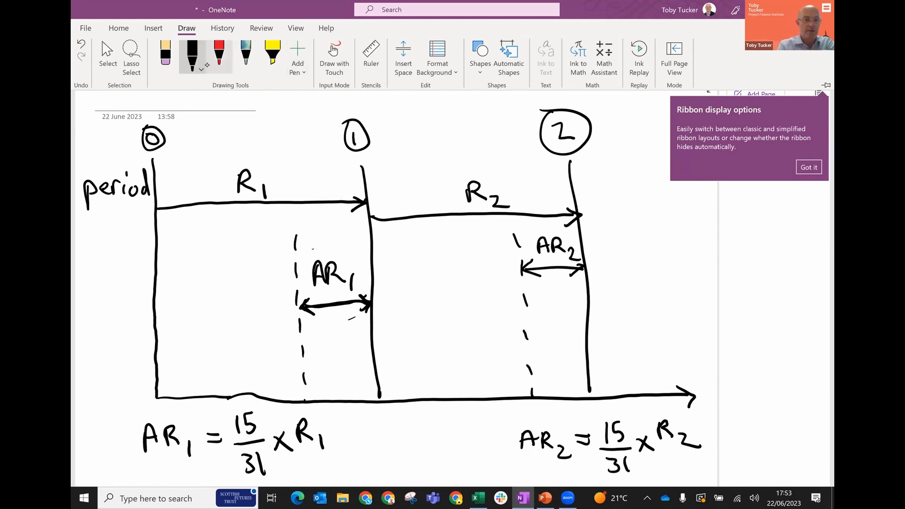
left_click(202, 68)
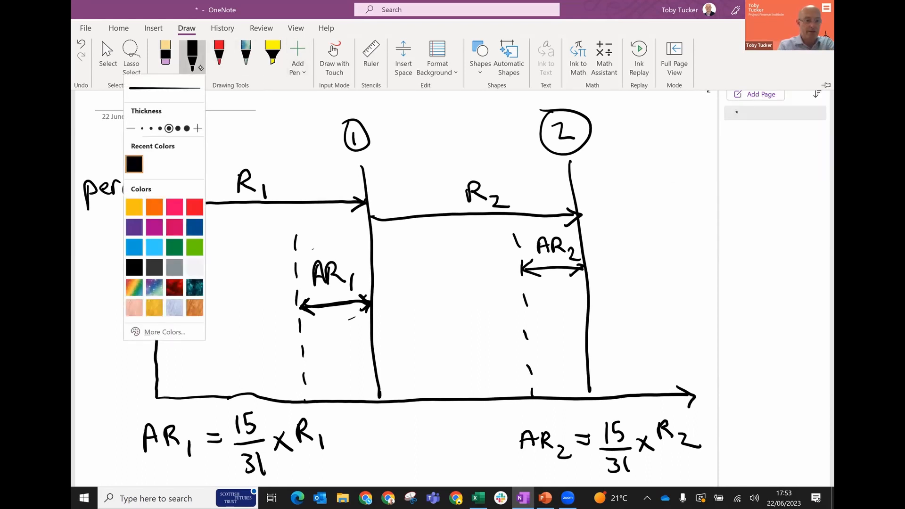
left_click(137, 245)
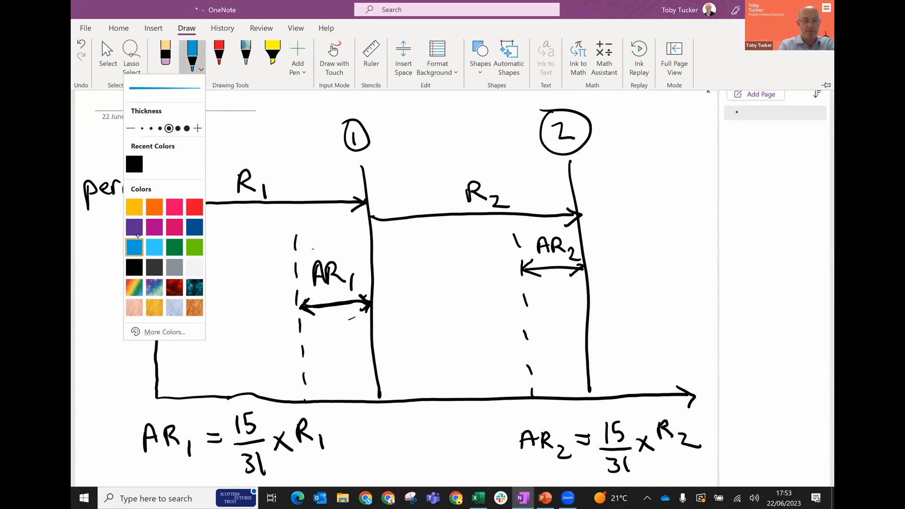
mouse_move(302, 331)
left_mouse_down()
mouse_move(523, 320)
mouse_move(515, 332)
left_mouse_up()
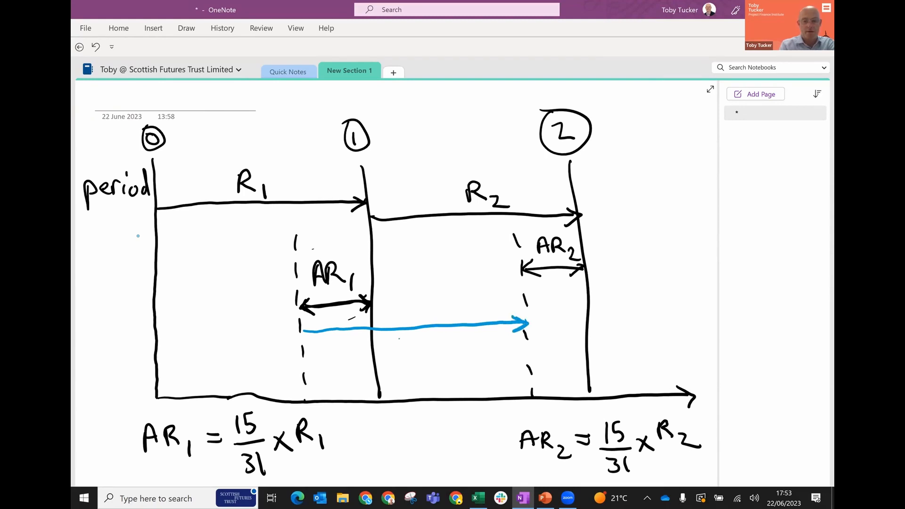
mouse_move(401, 337)
left_mouse_down()
mouse_move(400, 353)
mouse_move(421, 335)
mouse_move(410, 354)
left_mouse_up()
left_click_drag(407, 346, 439, 364)
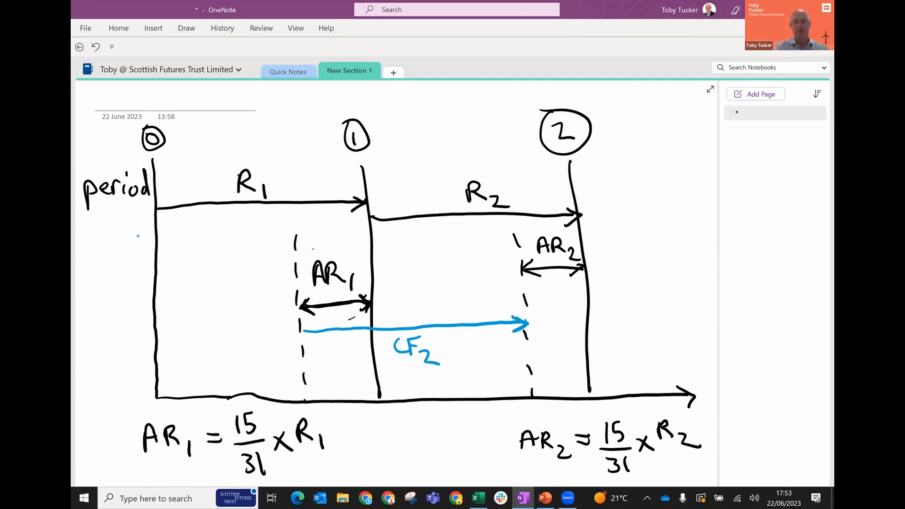
Step: Sketch light blue arcs around the AR1 and AR2 spans to highlight them
left_click_drag(329, 244, 373, 282)
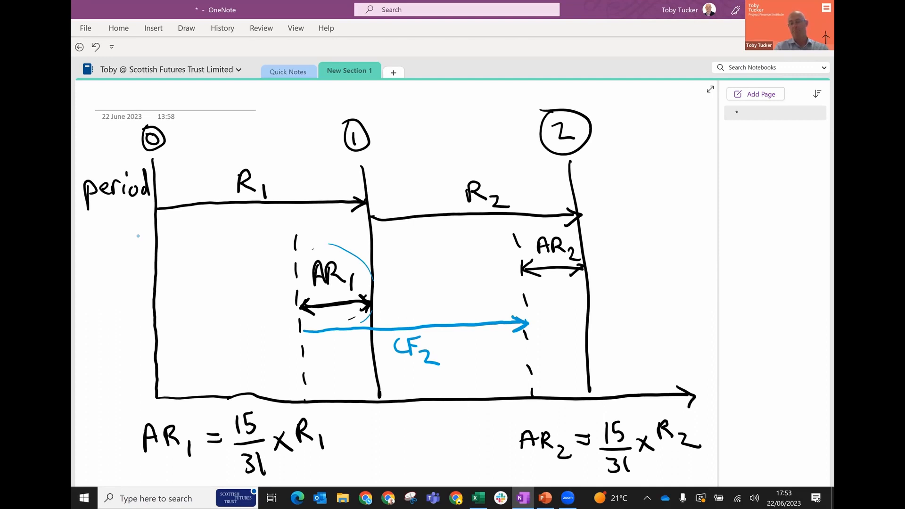
left_click_drag(539, 292, 562, 298)
left_click_drag(544, 215, 586, 243)
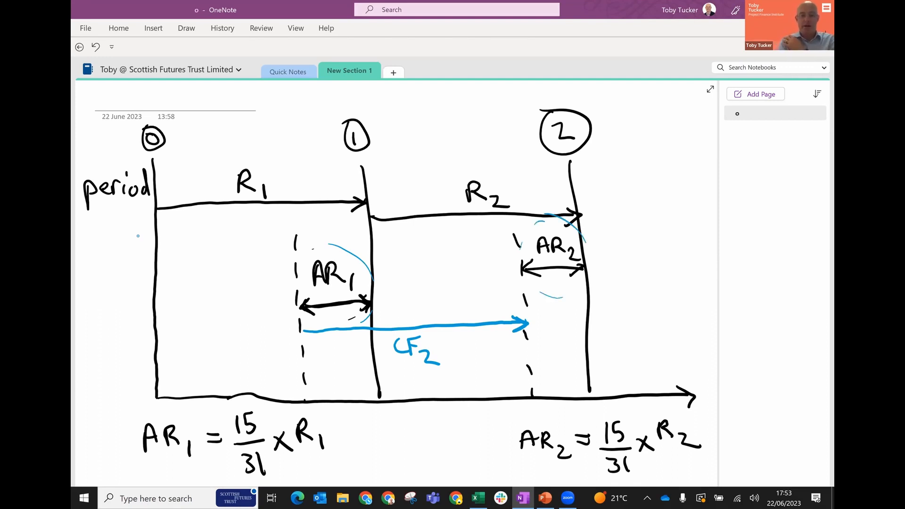
Step: Write the boxed equation CF2 = AR1 + R2 - AR2 in blue above the timeline
mouse_move(307, 92)
left_mouse_down()
mouse_move(312, 108)
mouse_move(319, 91)
mouse_move(309, 107)
mouse_move(323, 97)
mouse_move(334, 111)
mouse_move(357, 97)
left_mouse_up()
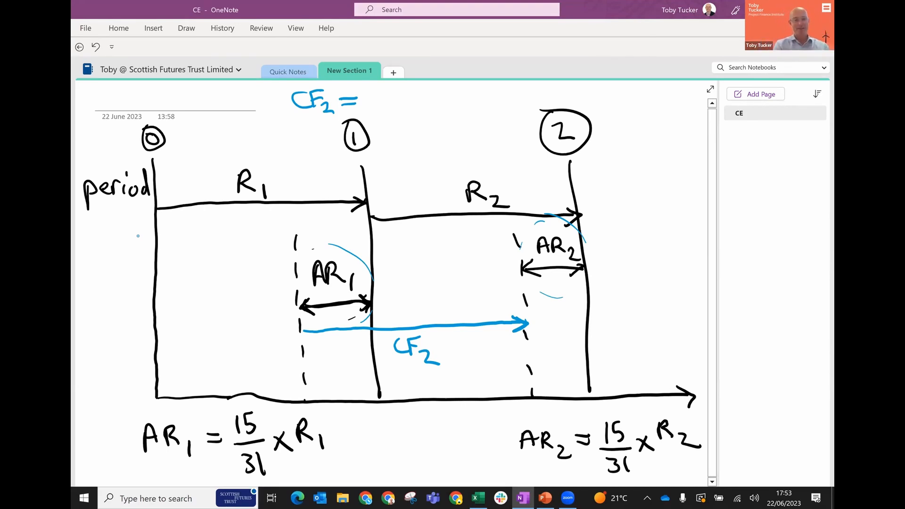
left_click(302, 331)
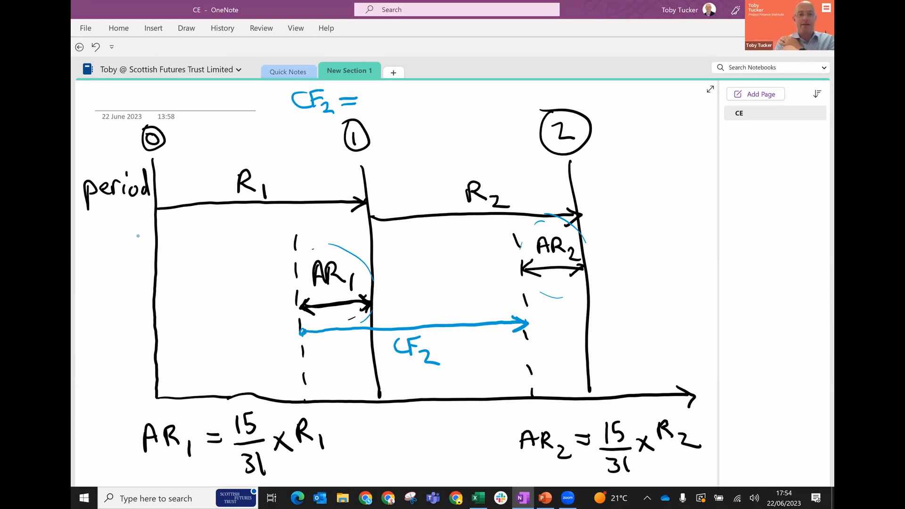
left_click_drag(375, 114, 394, 115)
mouse_move(395, 92)
left_mouse_down()
mouse_move(417, 122)
mouse_move(436, 113)
left_mouse_up()
mouse_move(429, 103)
left_mouse_down()
mouse_move(474, 93)
mouse_move(482, 111)
mouse_move(511, 122)
left_mouse_up()
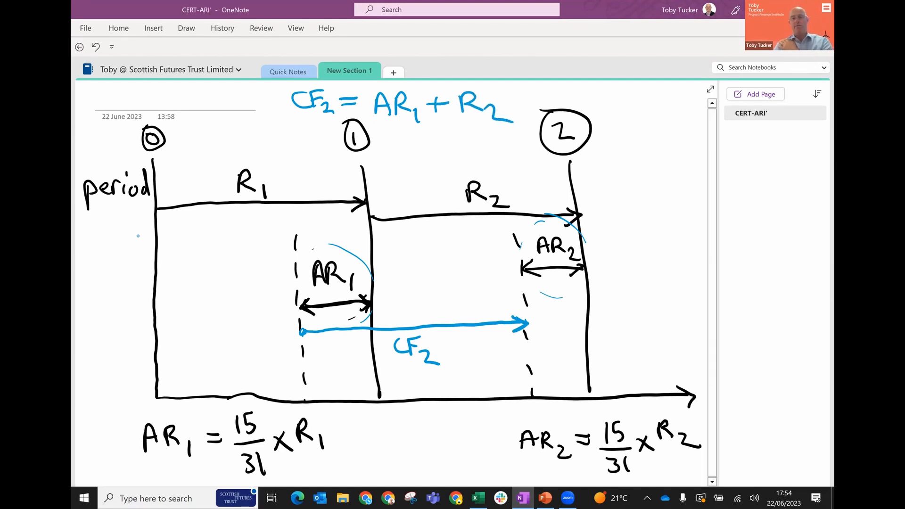
left_click_drag(504, 101, 543, 111)
left_click_drag(529, 102, 599, 112)
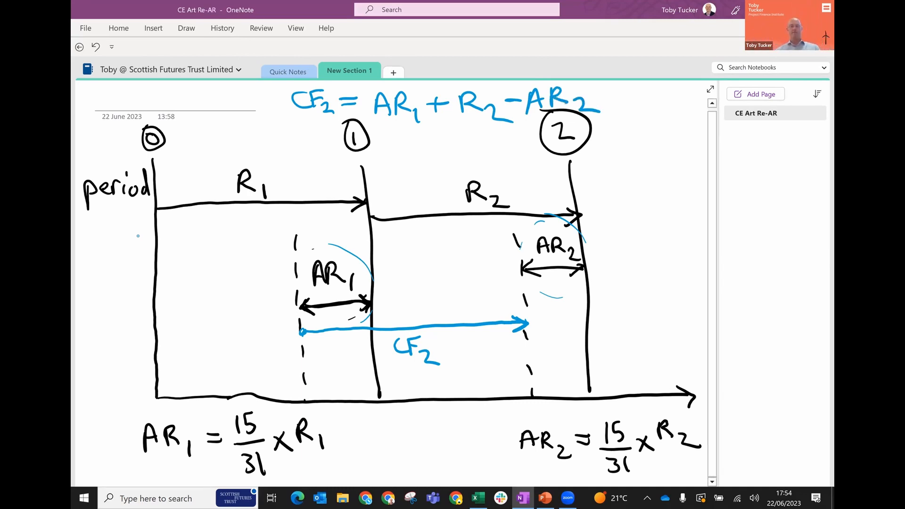
mouse_move(277, 86)
left_mouse_down()
mouse_move(310, 122)
mouse_move(618, 121)
mouse_move(606, 83)
mouse_move(273, 86)
left_mouse_up()
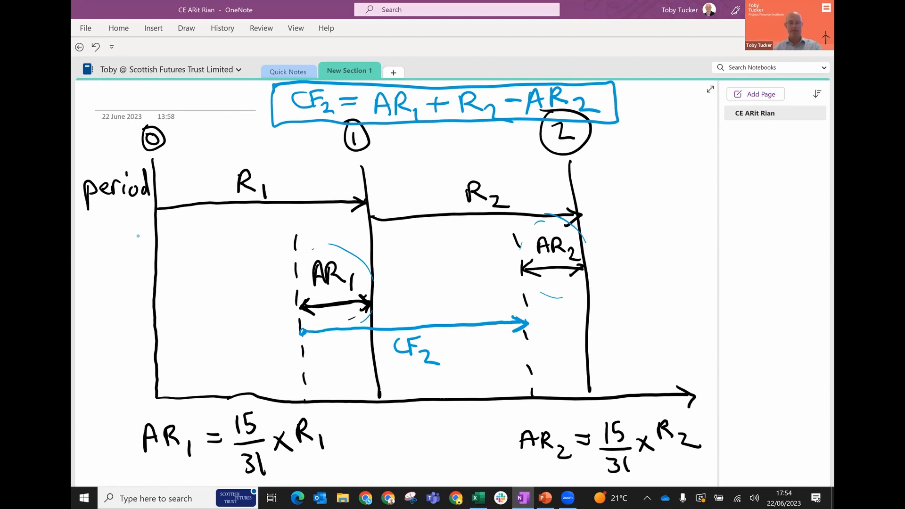
Step: Switch to the Excel workbook and insert blank rows from row 57, above the BALANCE SHEET section on FinStat
key("alt+Tab")
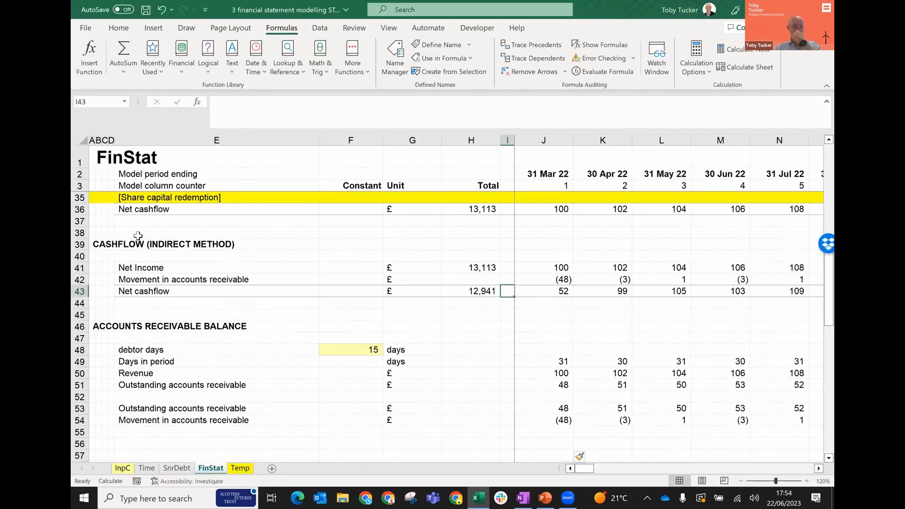
key("Down")
key("Down")
key("Down")
key("Down")
key("Down")
key("Down")
key("Down")
key("Down")
key("Down")
key("Down")
key("Down")
key("Down")
key("Down")
key("Down")
key("Down")
key("Down")
key("Down")
key("Down")
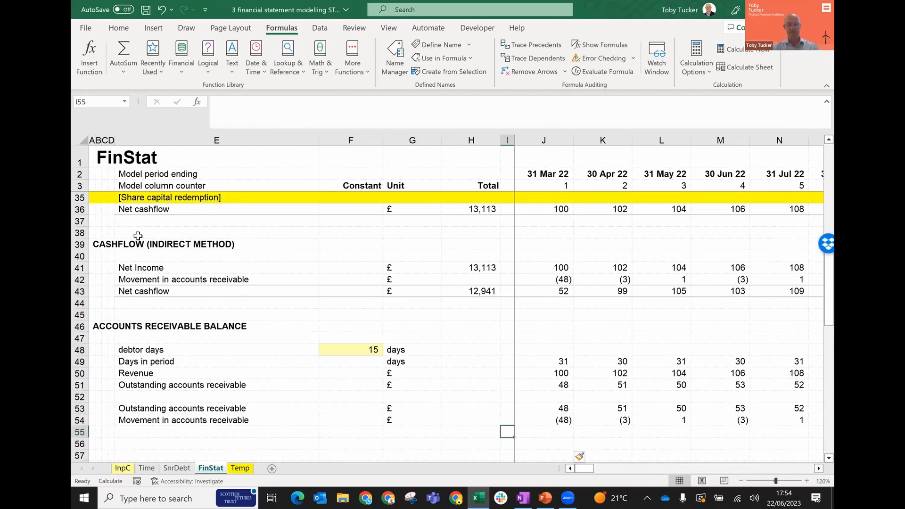
key("Down")
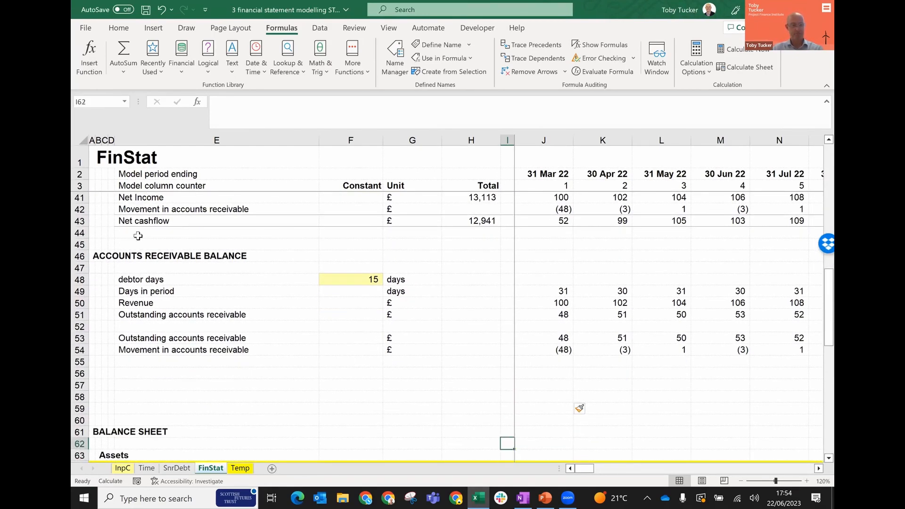
key("Up")
key("Up")
key("Up")
key("Up")
key("Up")
key("Left")
key("Left")
key("Left")
key("Left")
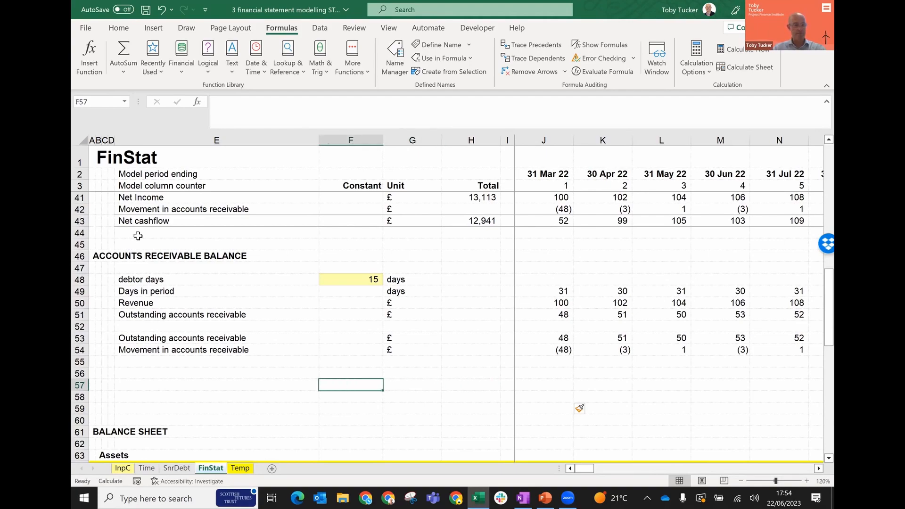
key("shift+Down")
key("shift+Down")
key("shift+Down")
key("shift+Down")
key("shift+Down")
key("shift+Down")
key("shift+Down")
key("shift+Down")
key("shift+Down")
key("shift+Down")
key("shift+Down")
key("shift+Down")
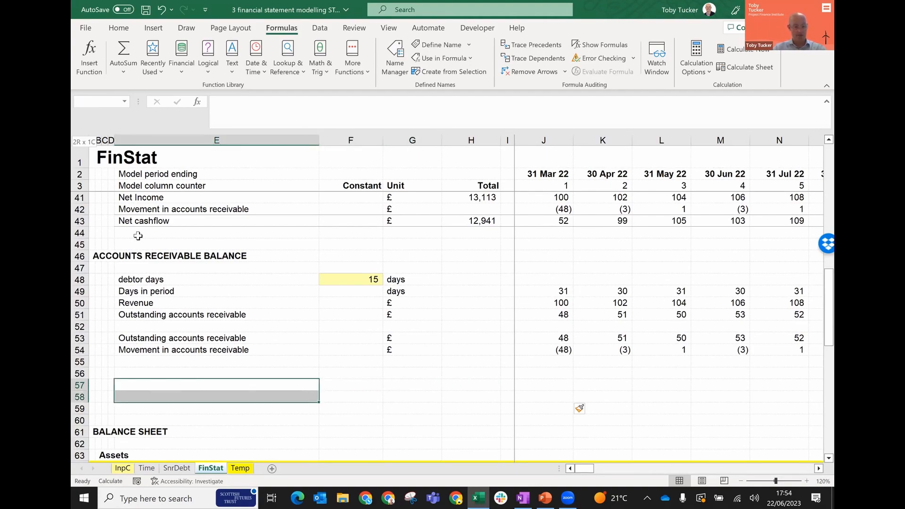
key("shift+Down")
key("shift+Down")
key("shift+Down")
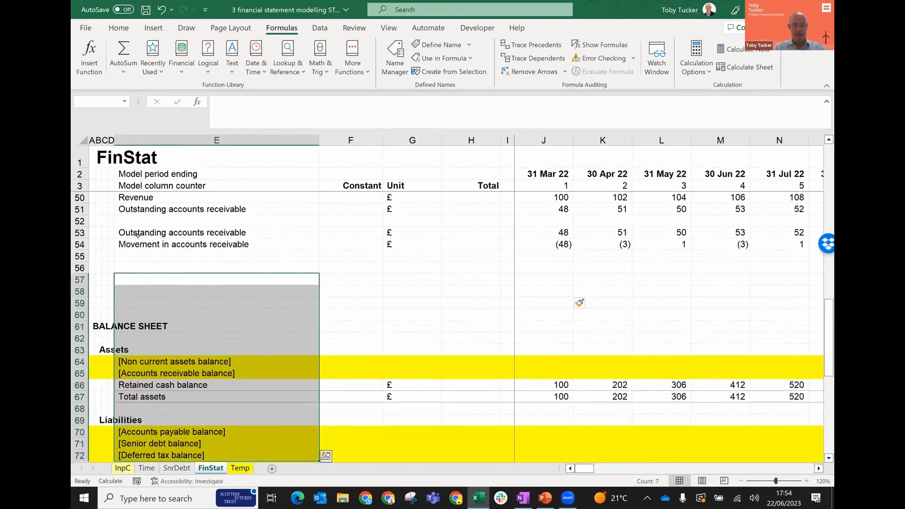
key("Down")
key("Down")
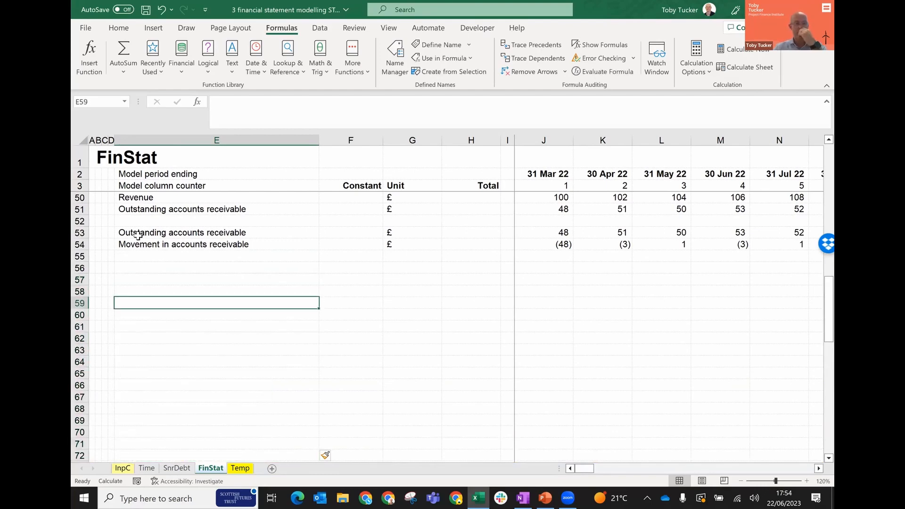
key("Up")
key("Up")
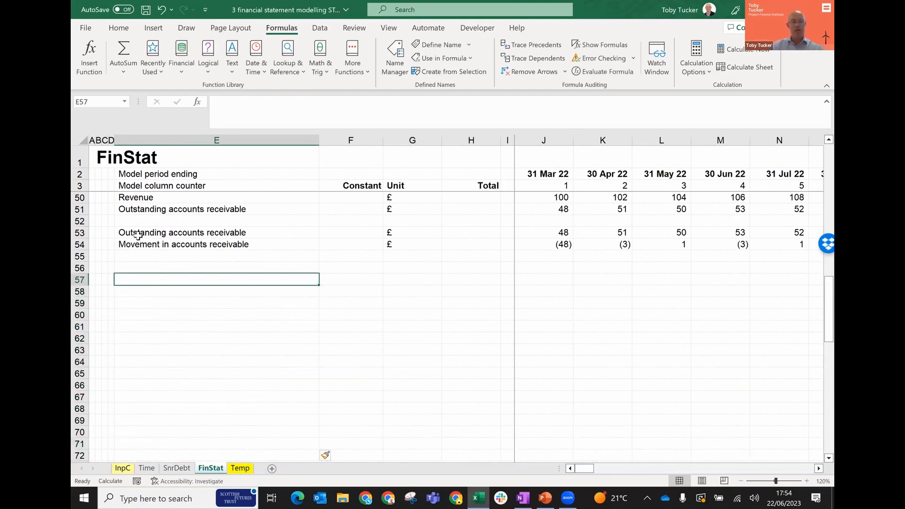
key("Down")
key("Up")
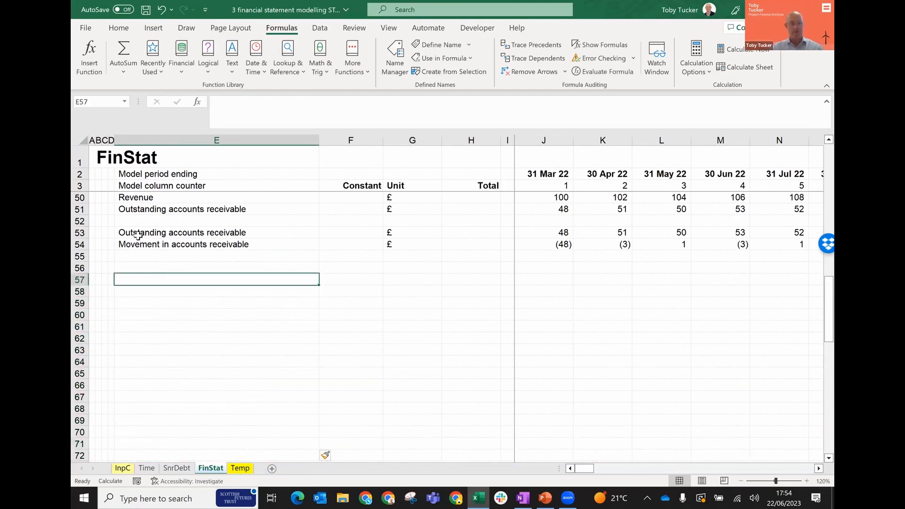
key("Down")
key("Down")
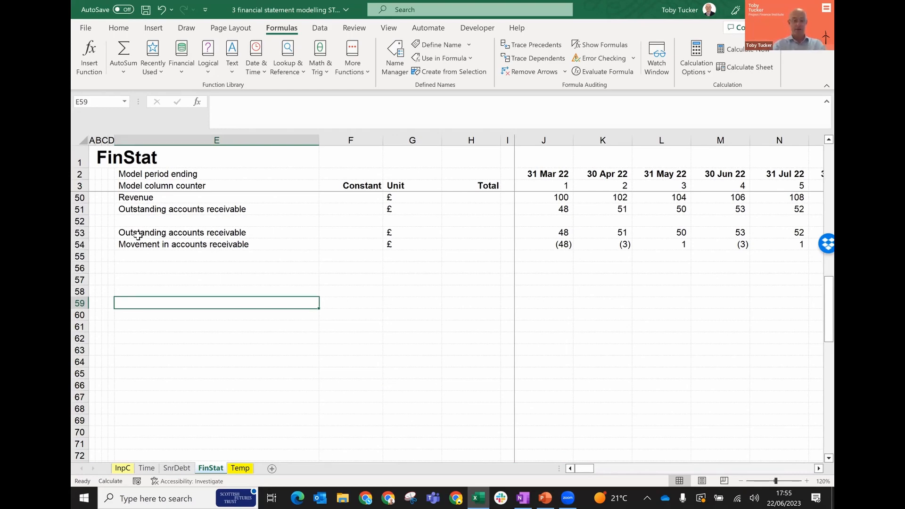
Step: Copy the BALANCE template block from the Temp sheet and paste it into FinStat starting at row 64
key("ctrl+Page_Down")
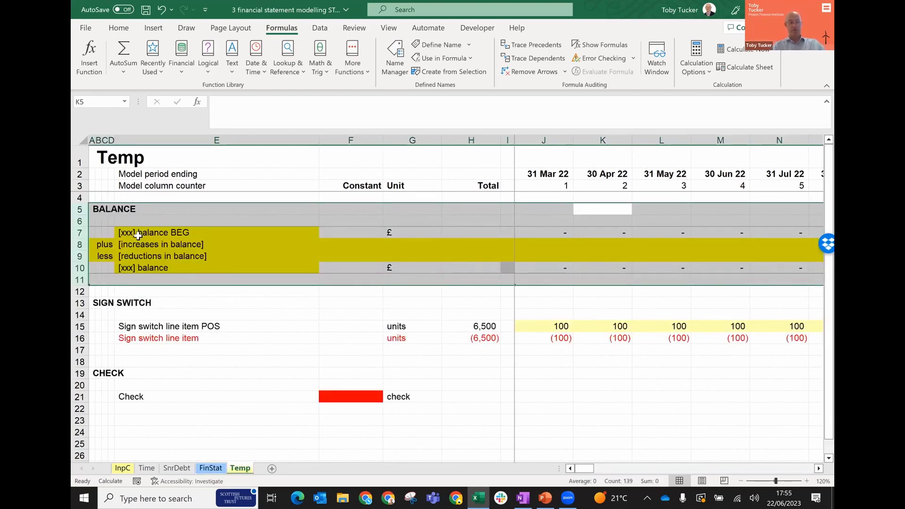
key("ctrl+c")
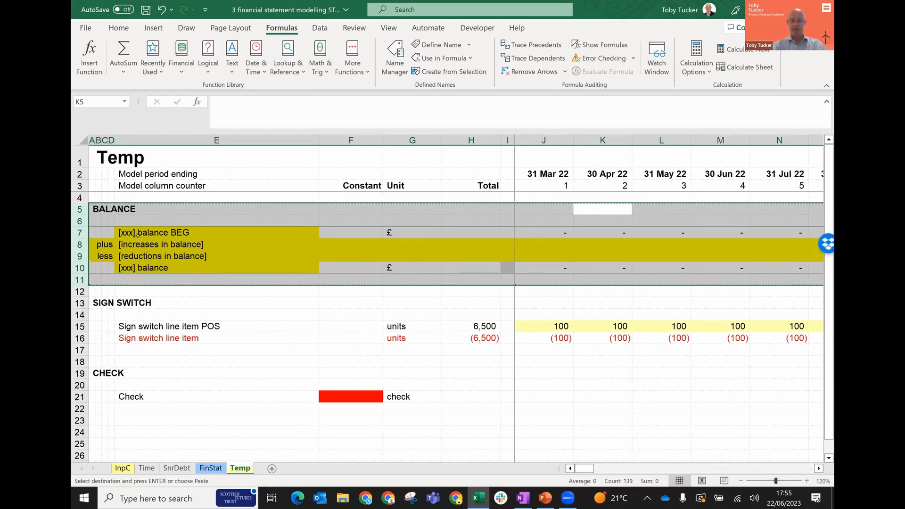
key("ctrl+Page_Up")
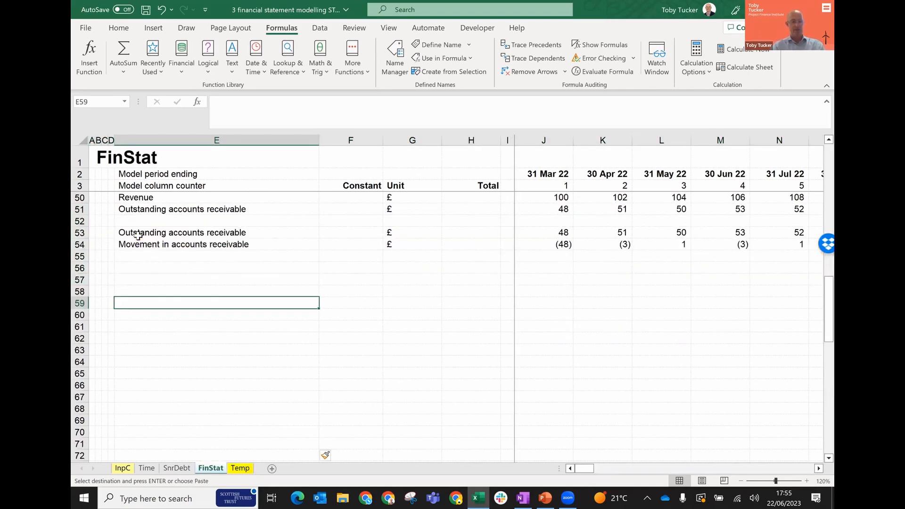
key("Down")
key("Down")
key("Down")
key("Down")
key("Down")
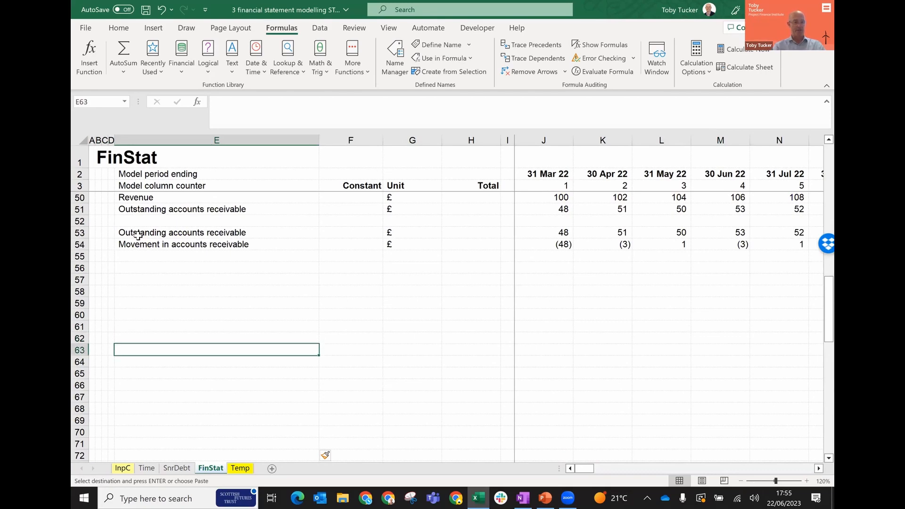
key("shift+space")
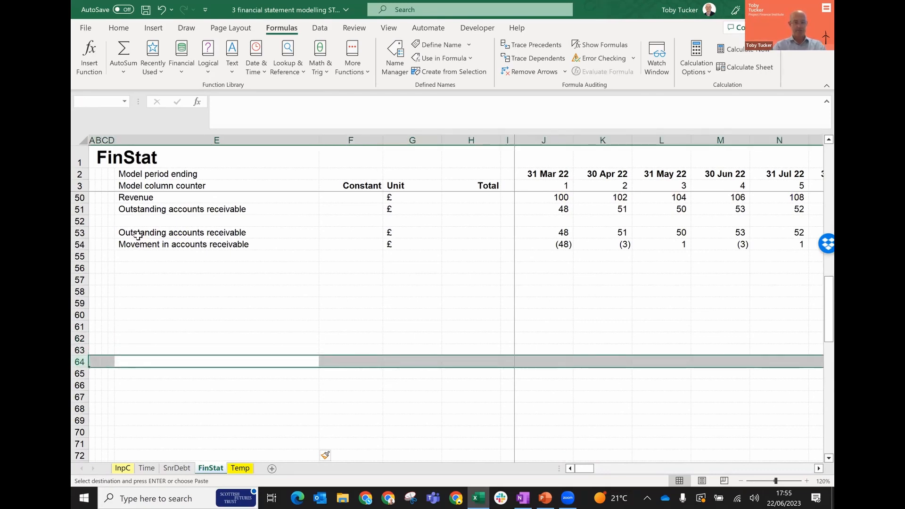
key("Return")
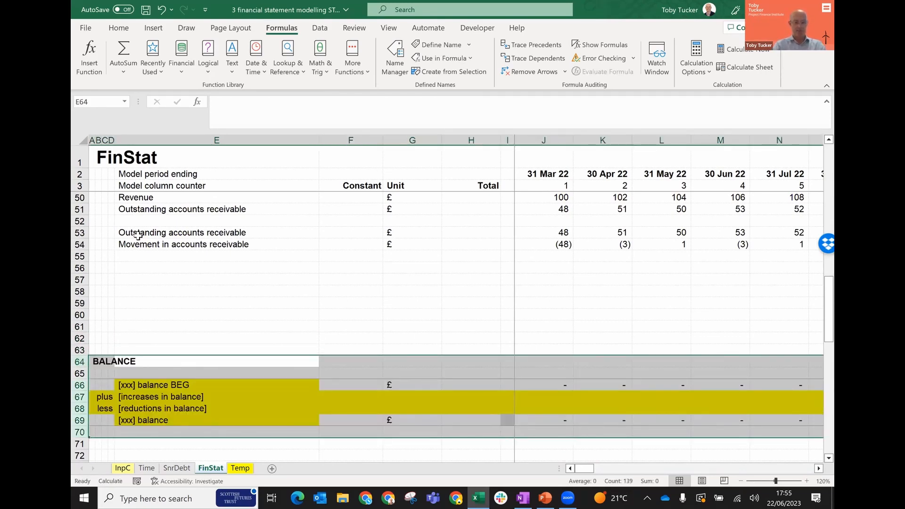
Step: Replace every [xxx] in the pasted BALANCE block with "Accounts receivabke"
key("ctrl+h")
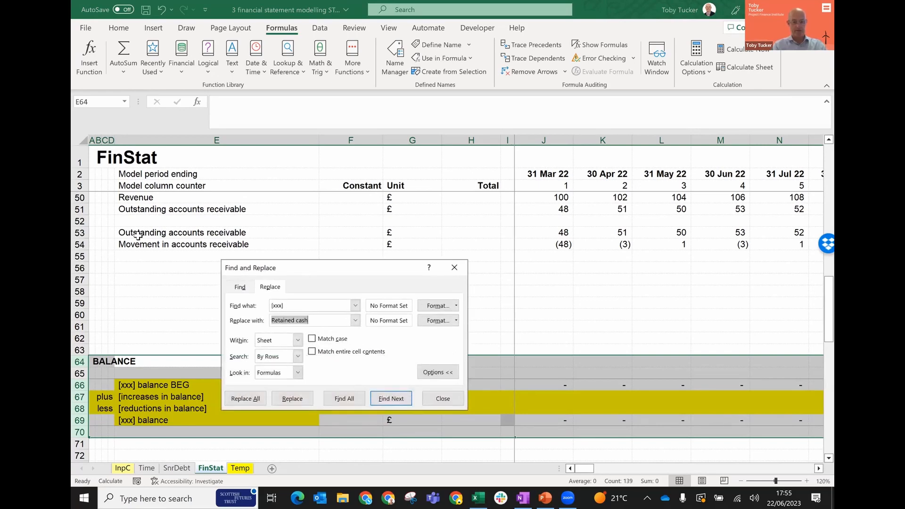
key("BackSpace")
type("Ac")
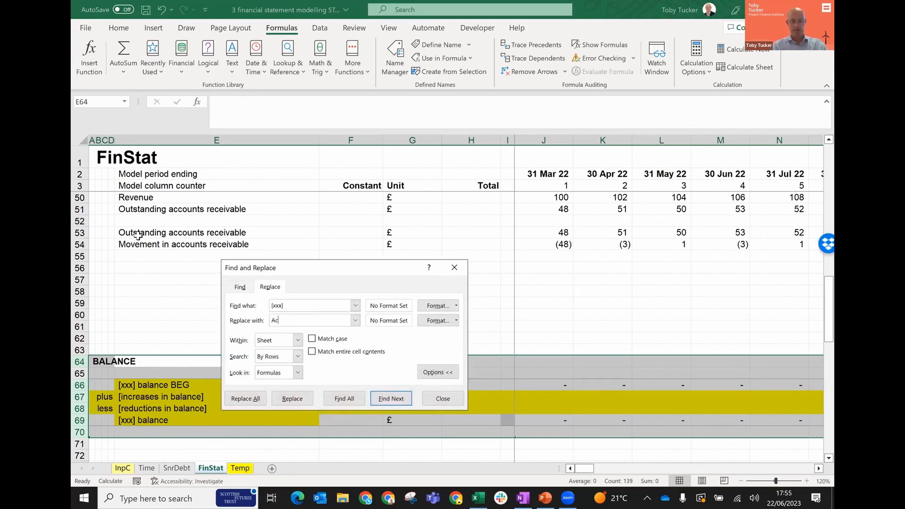
type("counts receivabke")
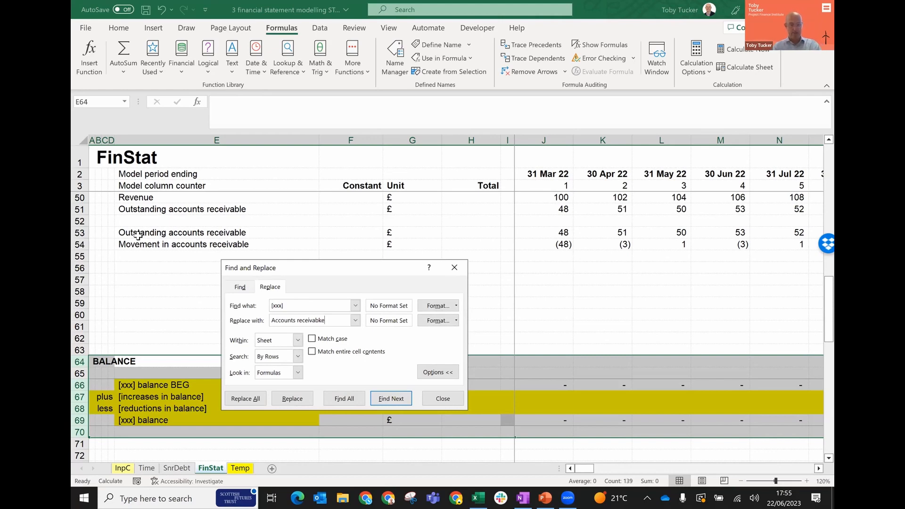
key("alt+a")
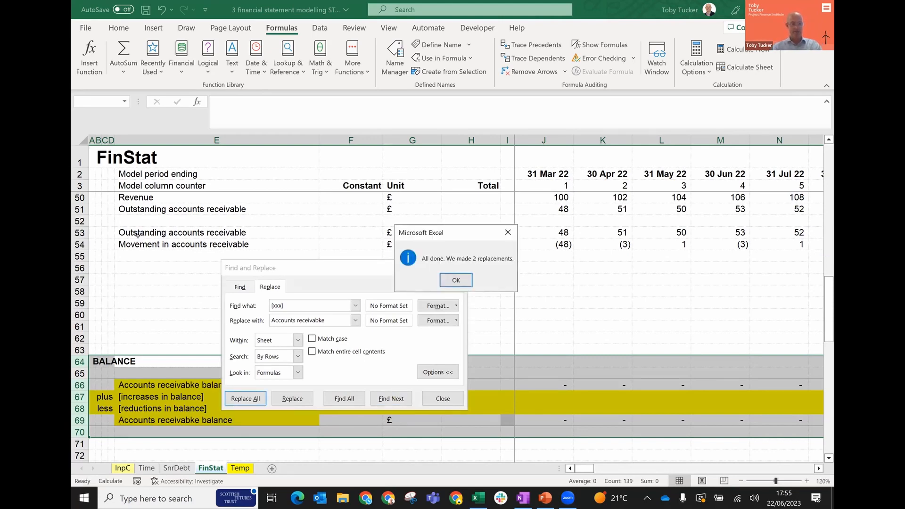
key("Return")
key("Escape")
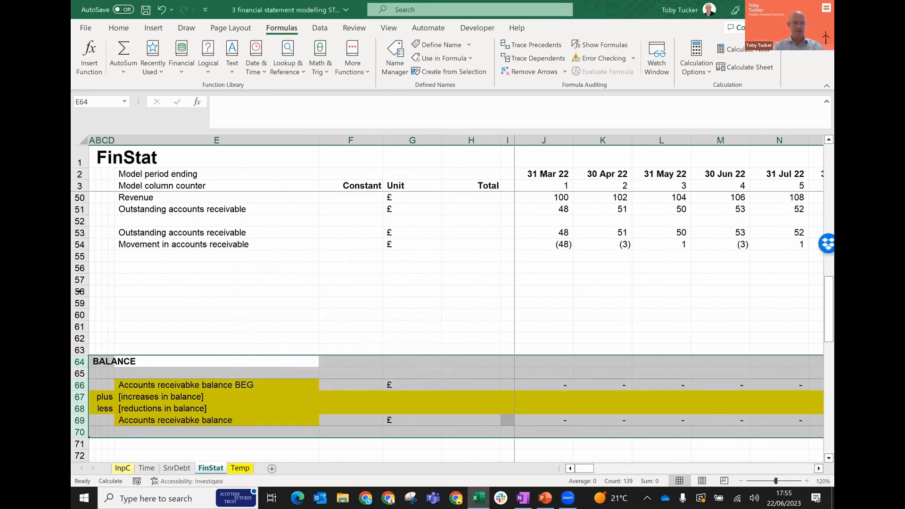
Step: Correct the opening balance label in E66 to "Accounts receivable balance BEG"
left_click(242, 386)
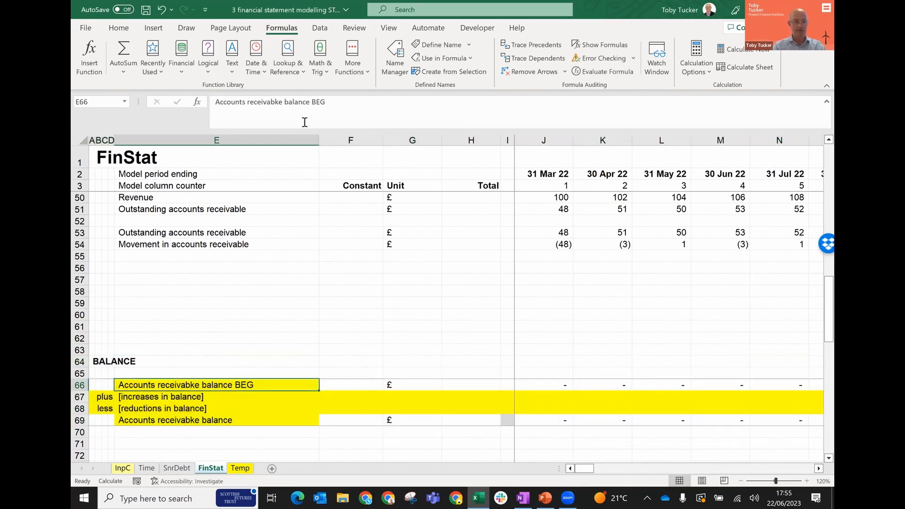
left_click(278, 103)
key("BackSpace")
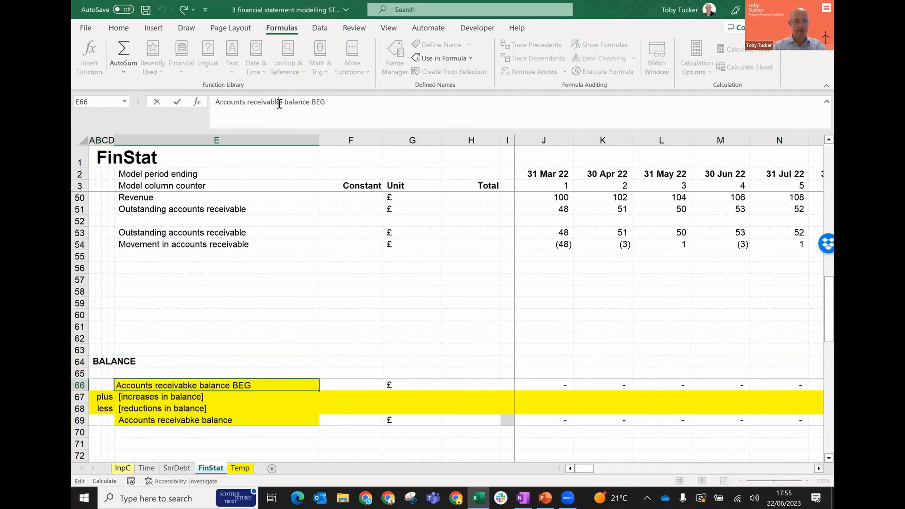
type("l")
key("Return")
key("Down")
key("Down")
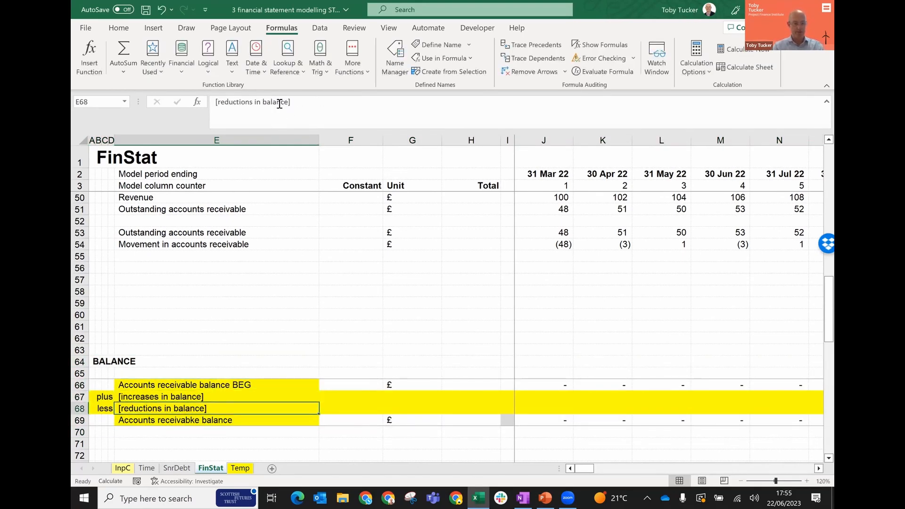
Step: Try to correct the spelling of the closing balance label in E69
key("Down")
left_click(278, 103)
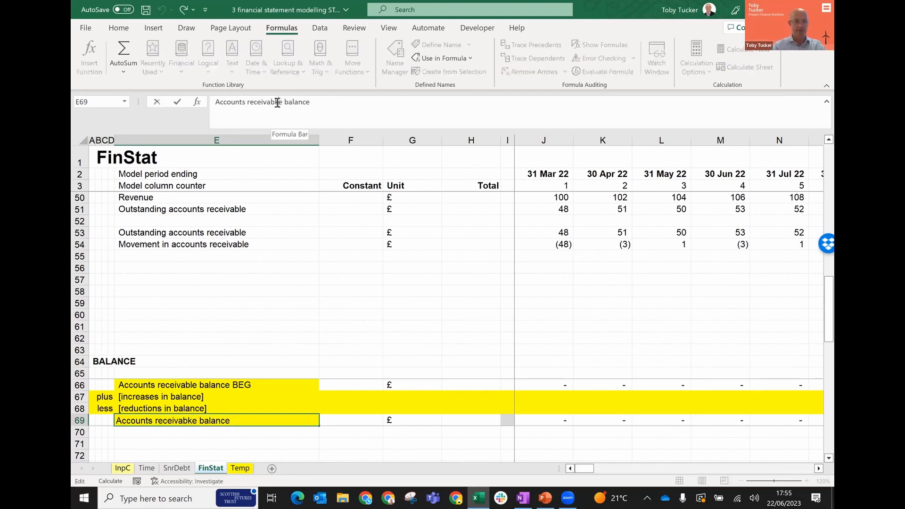
key("BackSpace")
type("l")
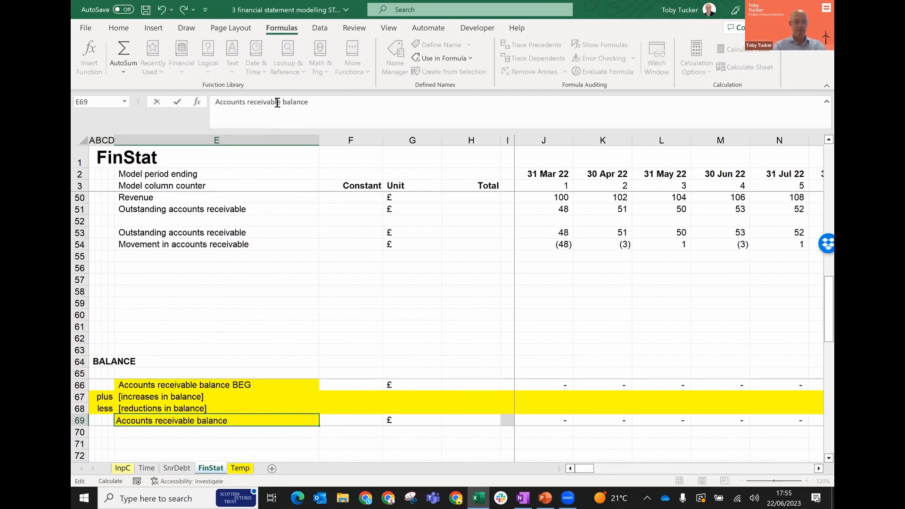
key("Return")
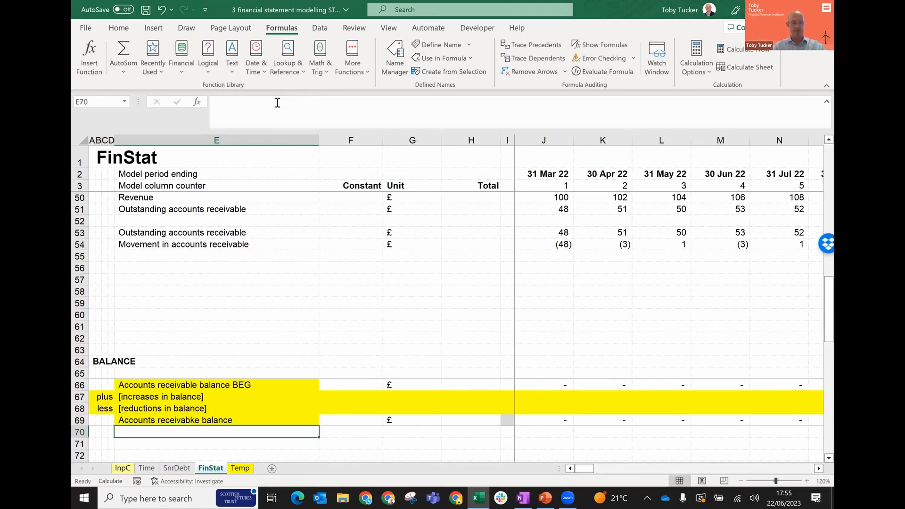
Step: Correct the closing balance label in E69 to "Accounts receivable balance"
key("Up")
key("Up")
key("Up")
key("Up")
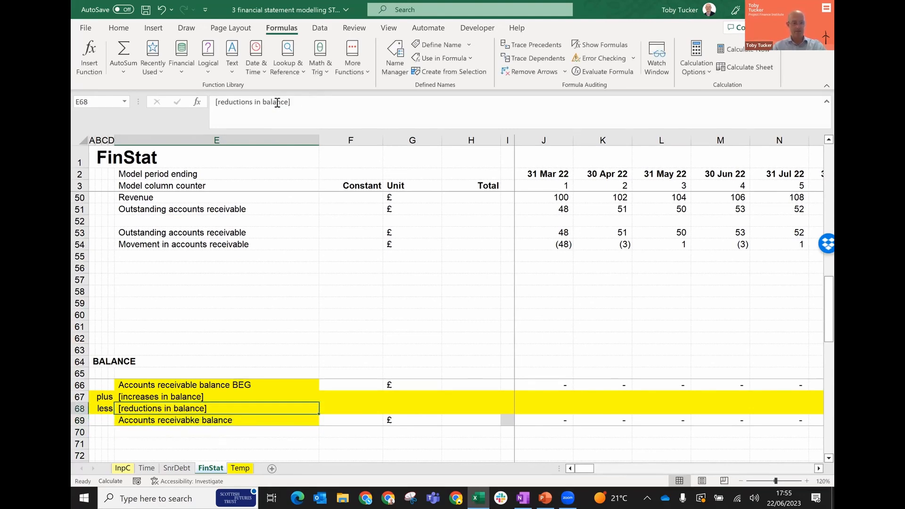
key("Down")
key("Down")
key("Down")
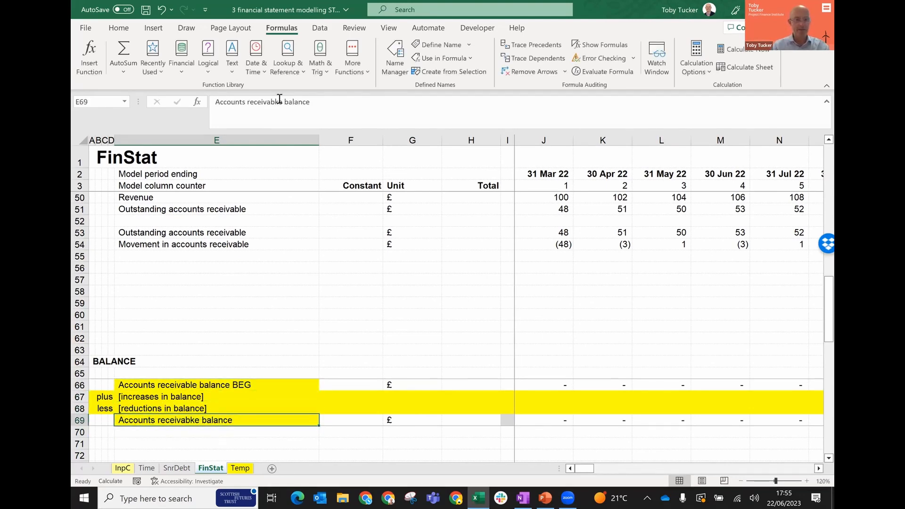
left_click(277, 102)
key("BackSpace")
type("le")
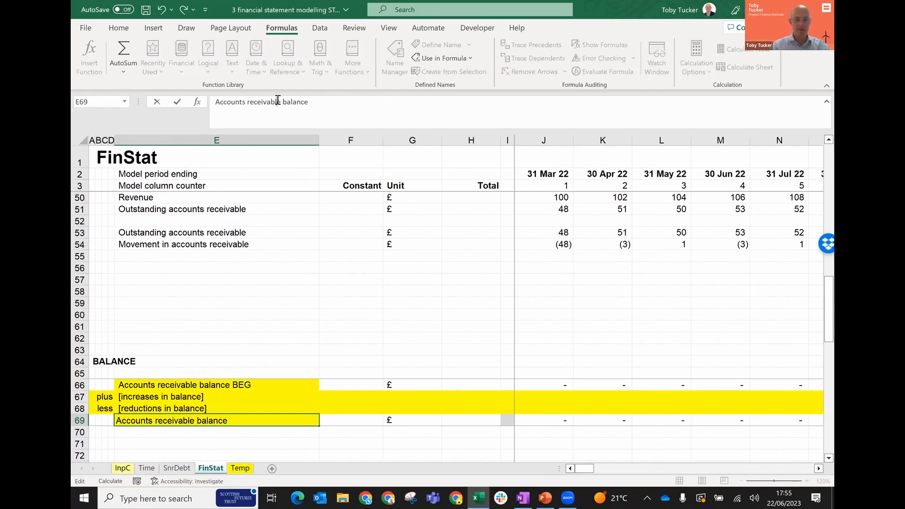
key("Return")
Step: Remove the yellow highlighting from the opening and closing accounts receivable balance labels in E66 and E69
key("Up")
key("Up")
key("Up")
key("Up")
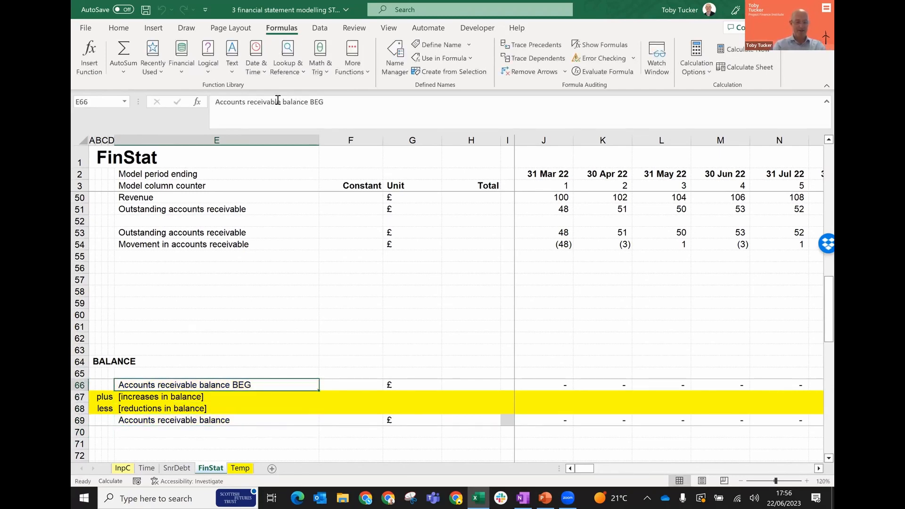
key("ctrl+shift+y")
key("Right")
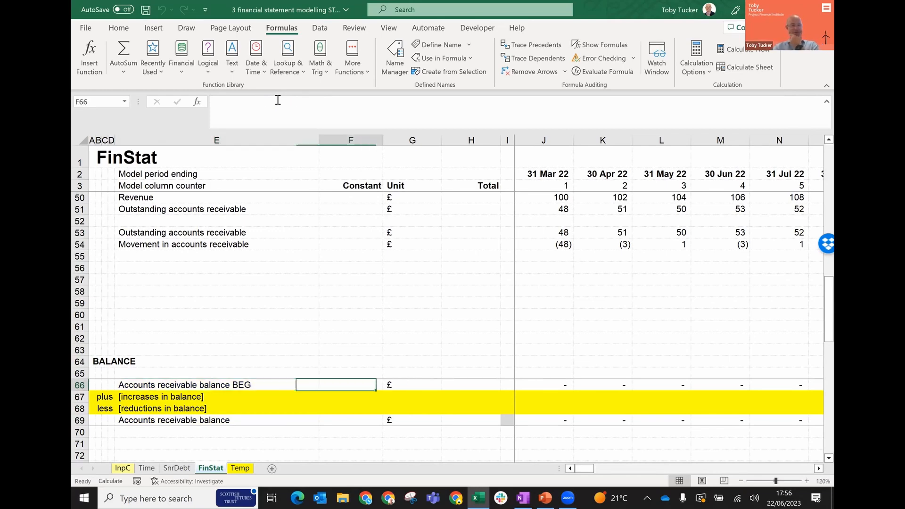
key("Left")
key("Left")
key("Right")
key("Right")
key("Left")
key("Left")
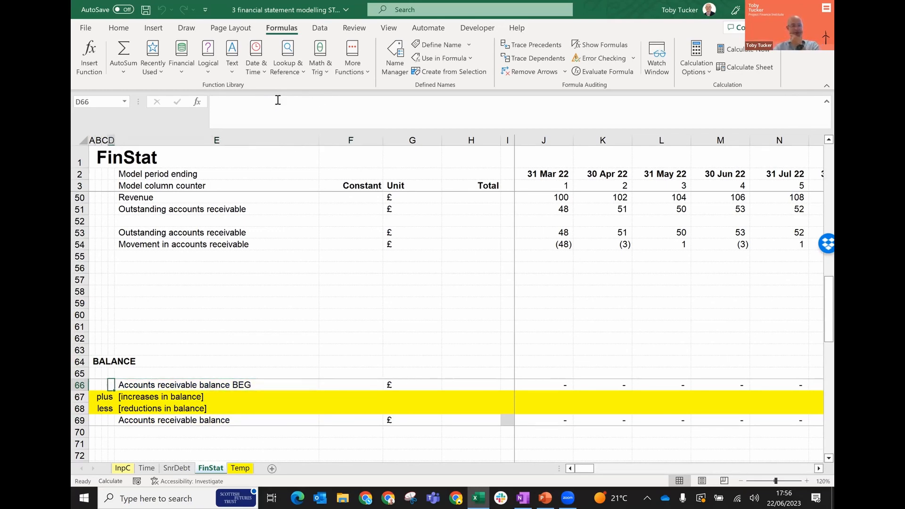
key("Right")
key("Down")
key("Down")
key("Down")
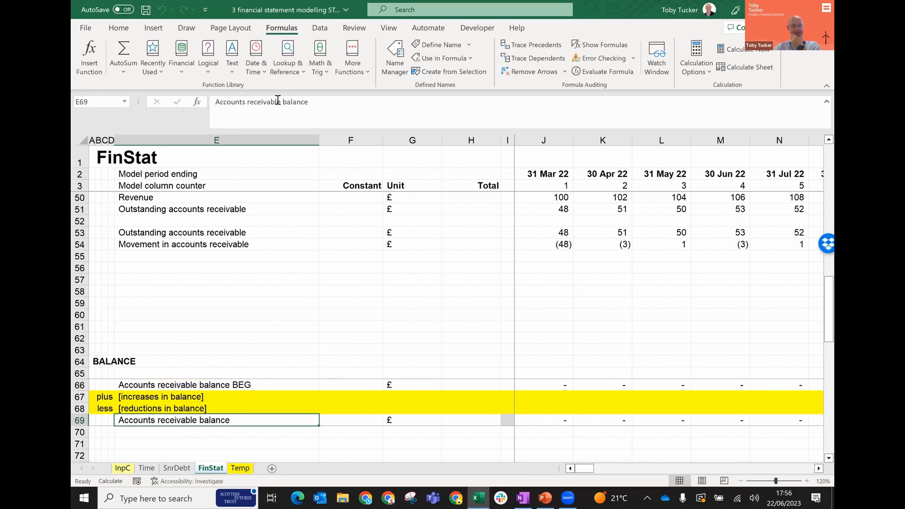
key("Right")
key("Right")
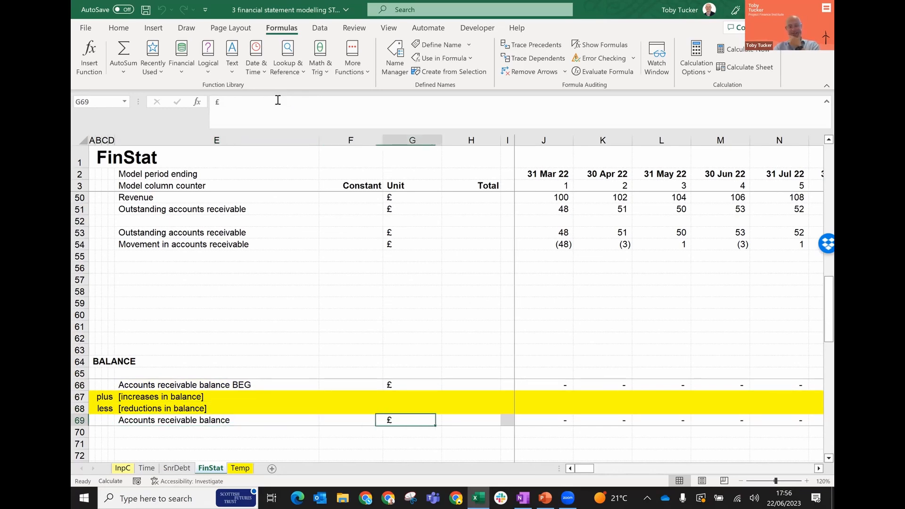
key("Right")
key("Left")
key("Left")
key("Left")
key("Right")
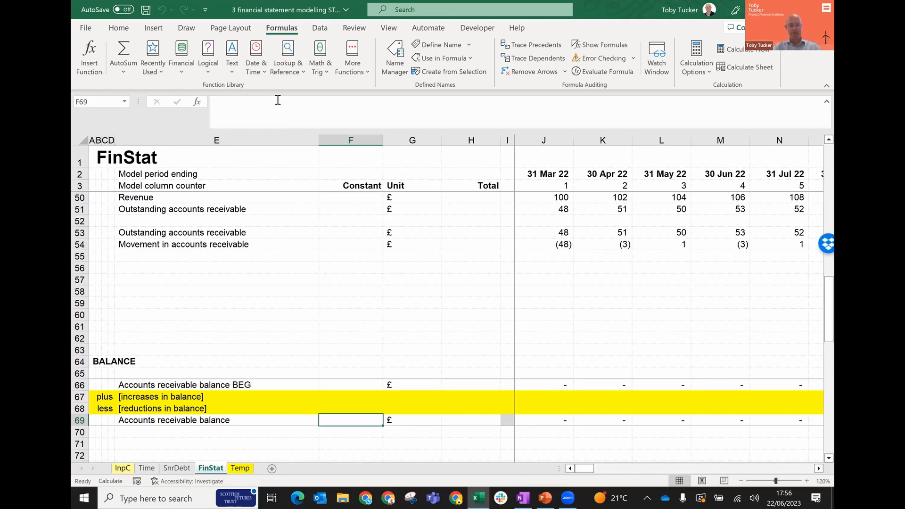
Step: Rename the block heading in A64 to "ACCOUNTS RECEIVABLE BALANCE"
key("Up")
key("Up")
key("Up")
key("Up")
key("Up")
key("Up")
key("Left")
key("Down")
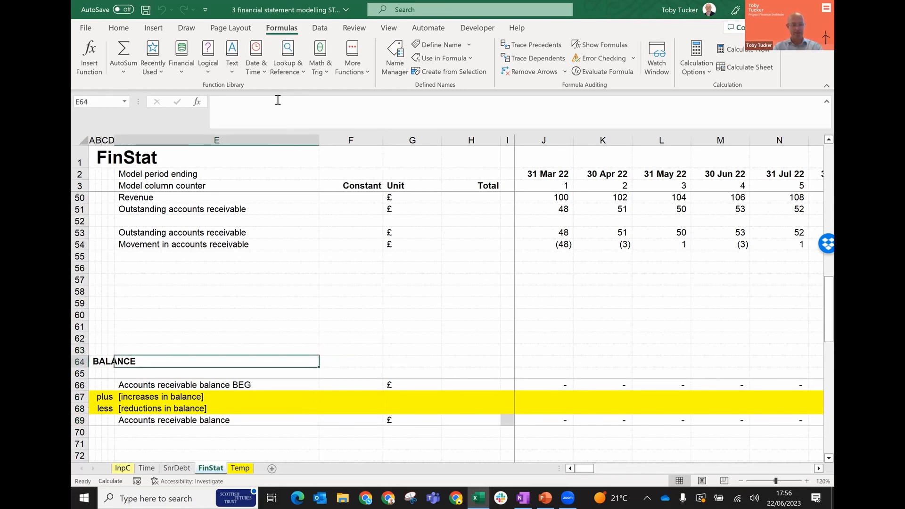
key("Left")
key("Left")
key("Left")
key("Left")
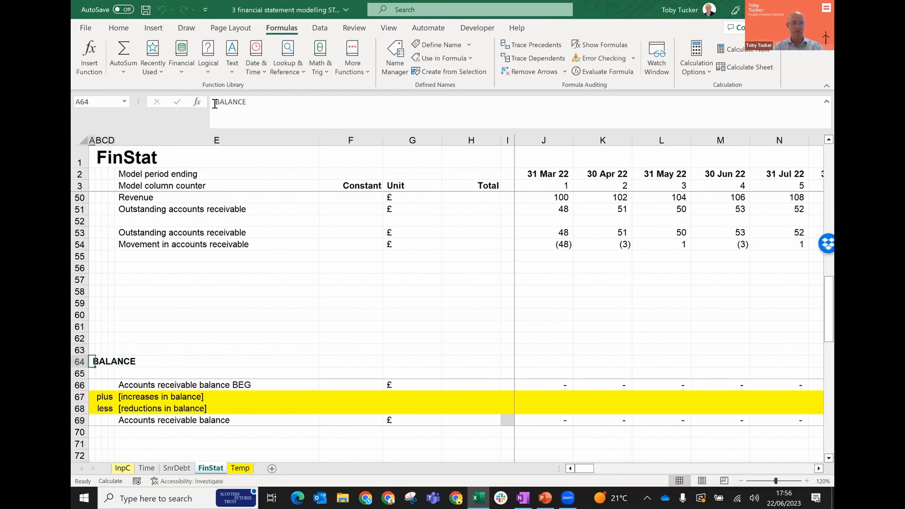
type("B")
type("ACCOUNTS")
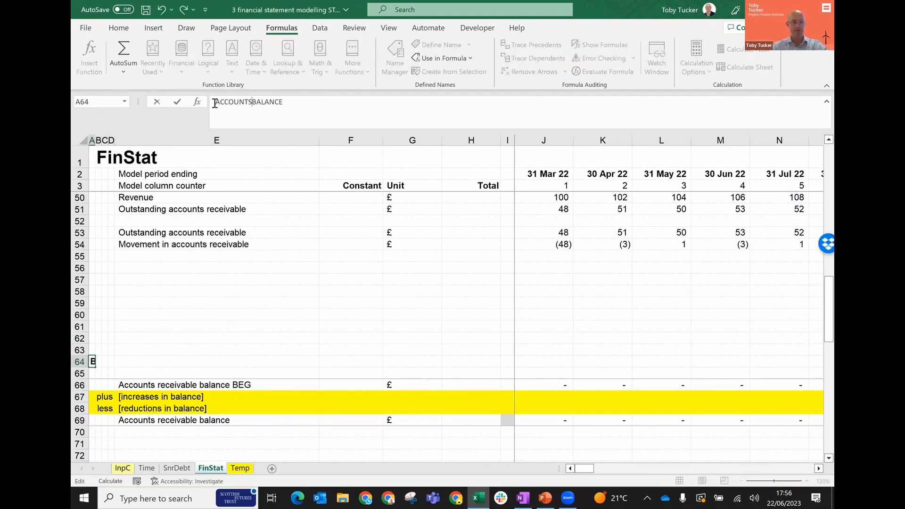
type(" RECEIVA")
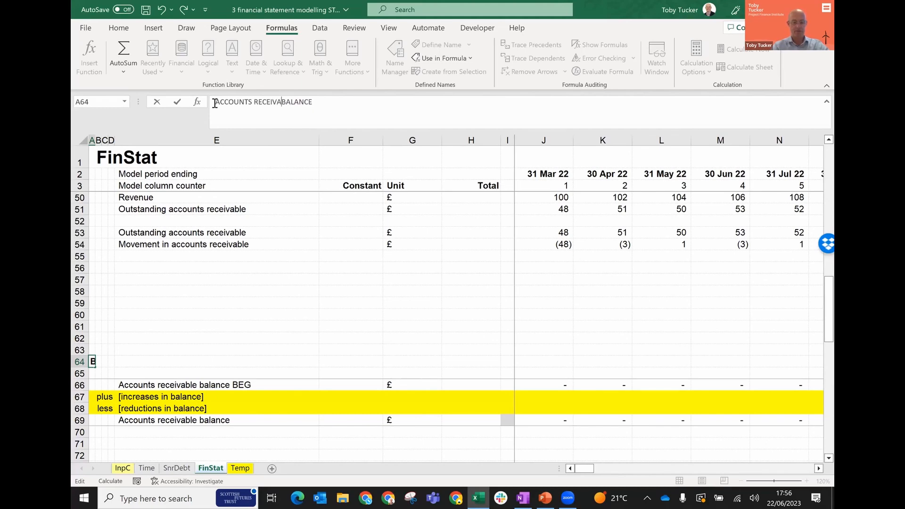
type("BLE B")
key("Return")
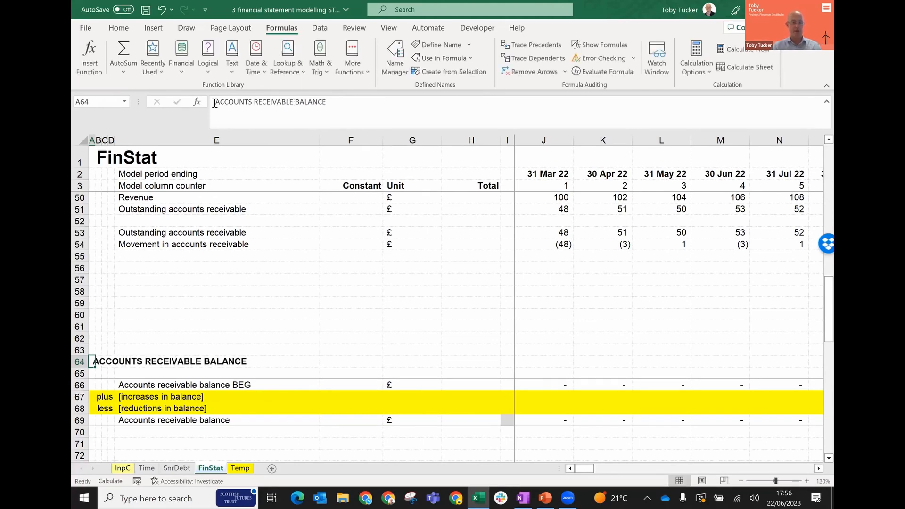
Step: Replace the increases placeholder in E67 with a link to the income statement's Revenue label, = E$7
key("Down")
key("Down")
key("Down")
key("Right")
key("Right")
key("Right")
key("Right")
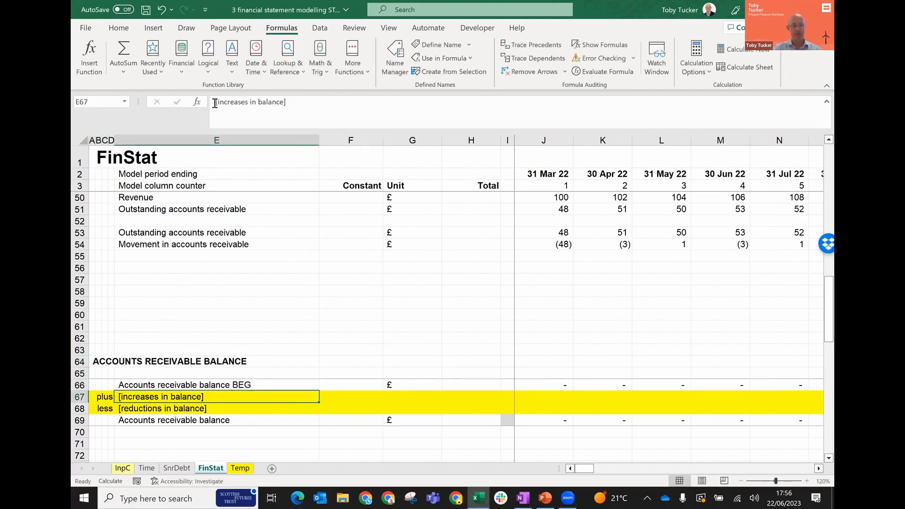
key("Up")
key("Up")
key("Up")
key("Up")
key("Up")
key("Up")
key("Up")
key("Up")
key("Up")
key("Up")
key("Up")
key("Up")
key("Up")
key("Up")
key("Up")
key("Up")
key("Up")
key("Up")
key("Up")
key("Up")
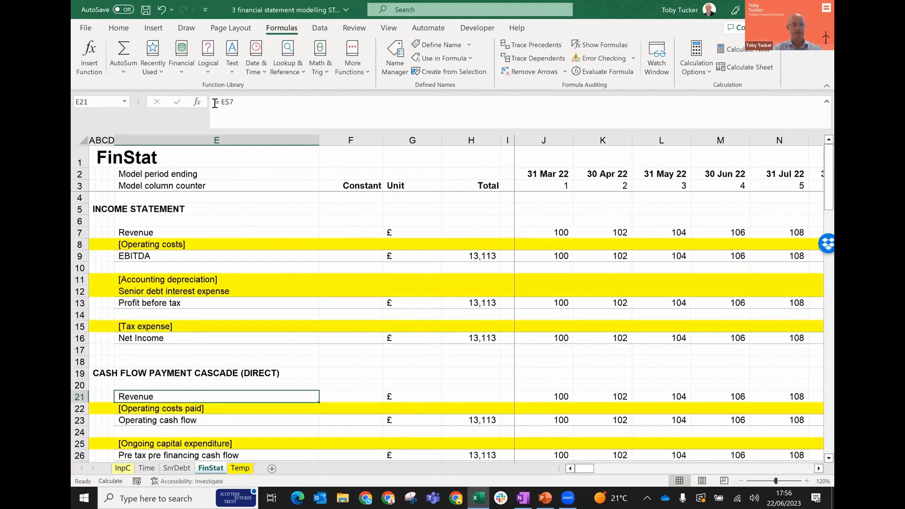
key("Up")
key("Up")
key("Up")
key("Up")
key("Up")
key("Up")
key("Up")
key("Up")
key("Up")
key("Up")
key("Up")
key("Up")
key("Up")
key("Up")
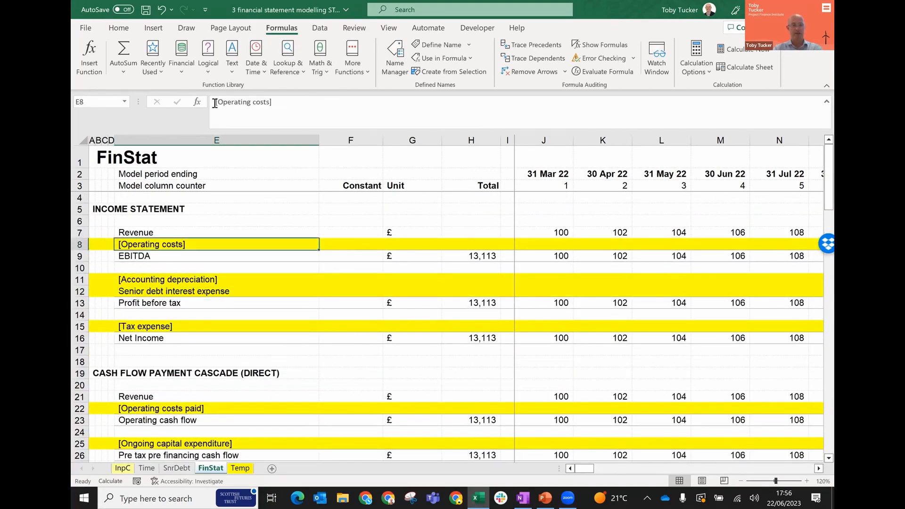
key("ctrl+c")
key("Down")
key("Down")
key("Down")
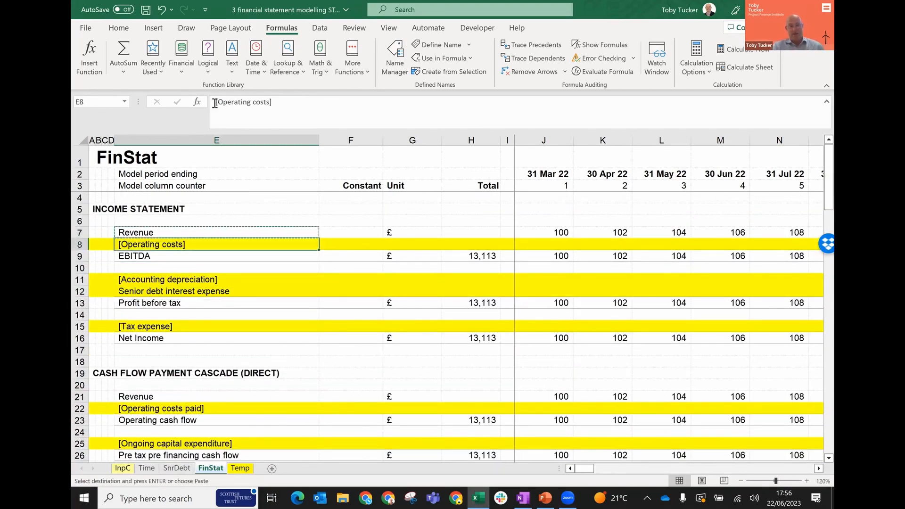
key("Down")
key("Down")
key("Down")
key("Down")
key("Down")
key("Down")
key("Down")
key("Down")
key("Down")
key("Down")
key("Down")
key("Down")
key("Down")
key("Down")
key("Down")
key("Down")
key("Down")
key("Down")
key("Down")
key("Down")
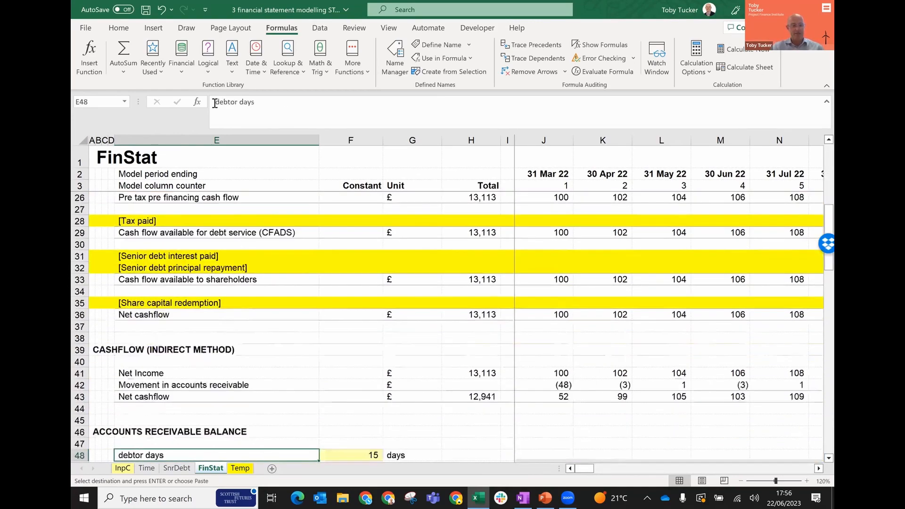
key("Down")
key("Down")
key("Down")
key("Down")
key("Down")
key("Down")
key("Down")
key("Down")
key("Up")
key("Up")
key("Up")
key("Up")
key("Up")
key("Up")
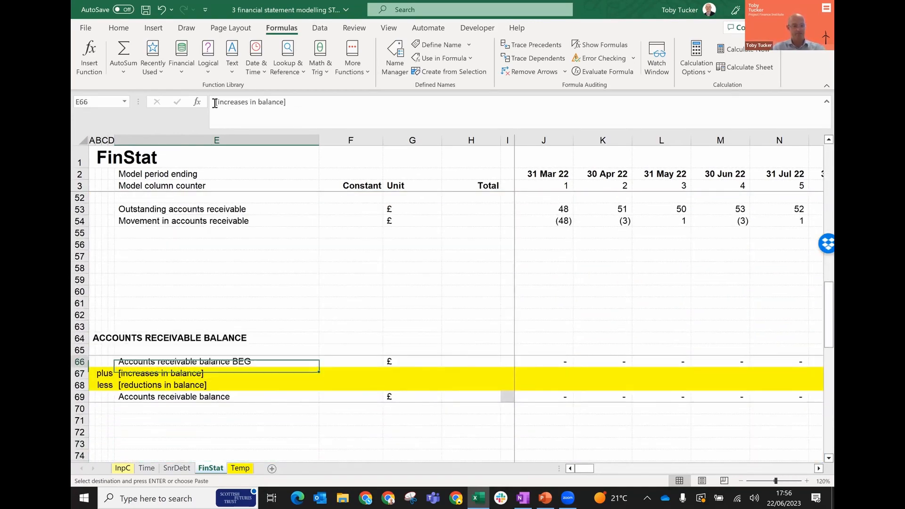
key("Return")
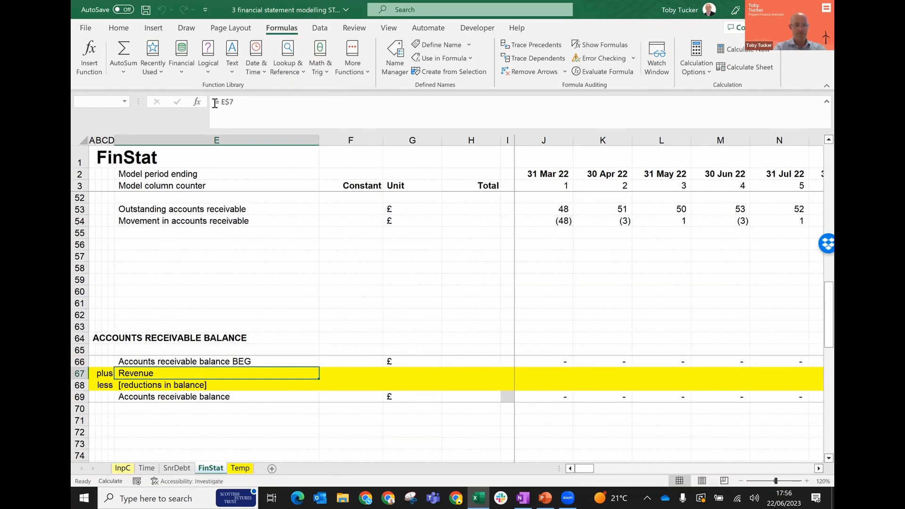
Step: Fill the linked income statement revenue across row 67 without the yellow highlighting, and recalculate the model
key("shift+space")
key("shift+space")
key("alt+h")
key("h")
key("n")
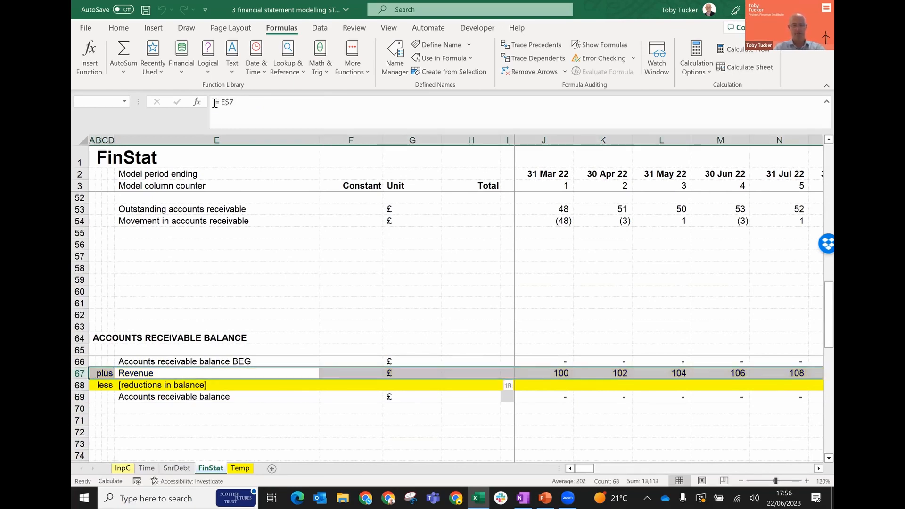
key("F9")
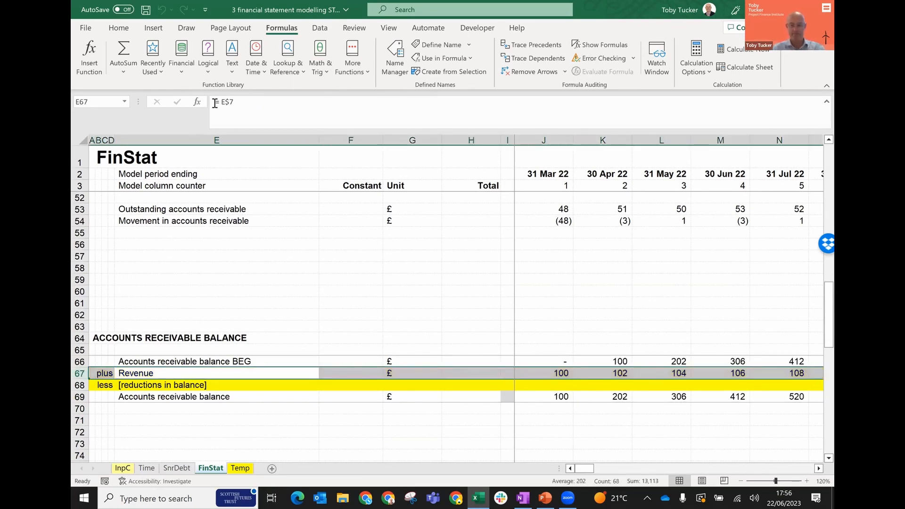
Step: Inspect the closing accounts receivable balance formula for the first period in J69
key("Down")
key("Down")
key("Right")
key("Right")
key("Right")
key("Right")
key("Right")
key("Right")
key("Right")
key("Right")
key("Right")
key("Right")
key("Right")
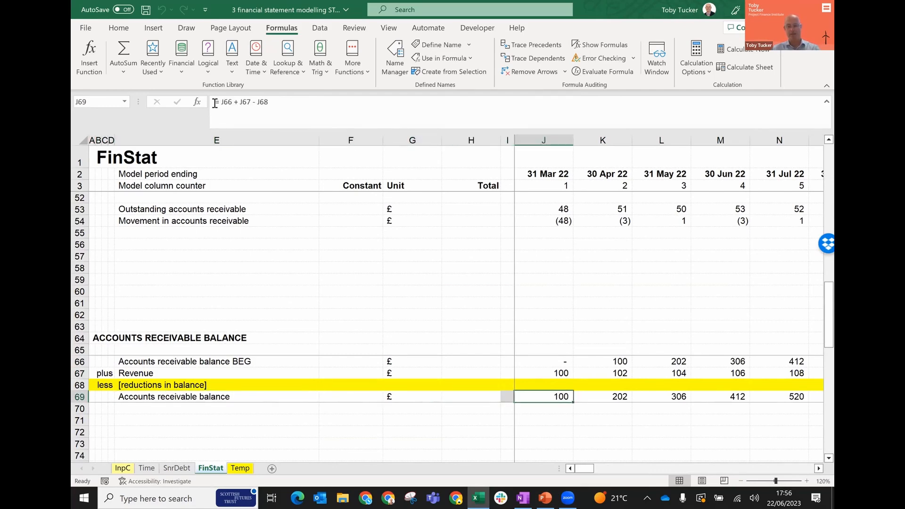
Step: Examine the closing accounts receivable balance formulas across the monthly periods in row 69
key("Left")
key("Left")
key("Left")
key("Left")
key("Left")
key("Left")
key("Left")
key("Left")
key("Left")
key("Left")
key("Left")
key("Left")
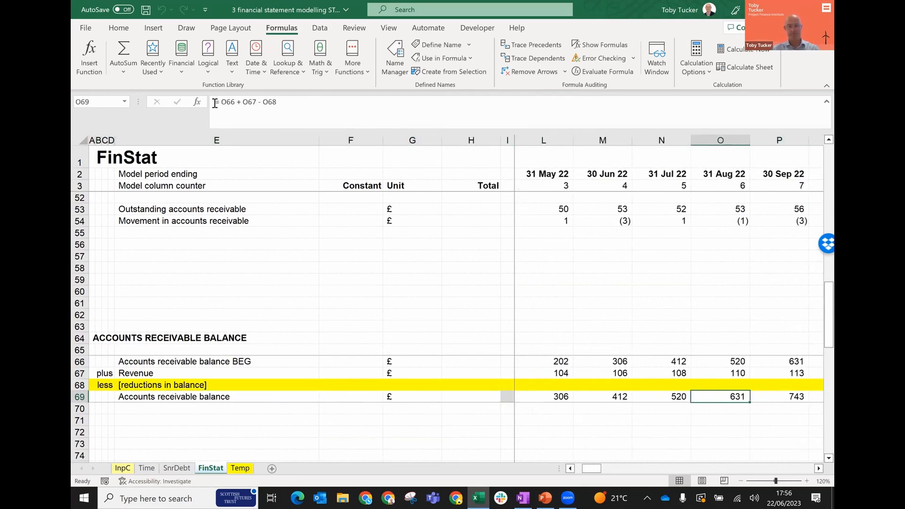
key("Right")
key("Right")
key("Right")
key("Right")
key("Right")
key("Right")
key("Right")
key("Right")
key("Right")
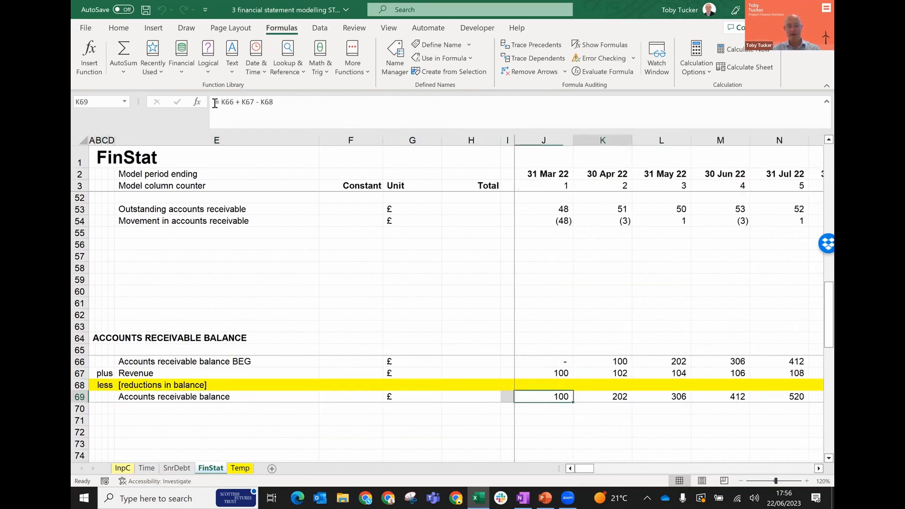
Step: Replace the reductions placeholder in E68 with the bracketed label "[Cash received from debtors]"
key("Left")
key("Left")
key("Left")
key("Left")
key("Left")
key("Left")
key("Left")
key("Left")
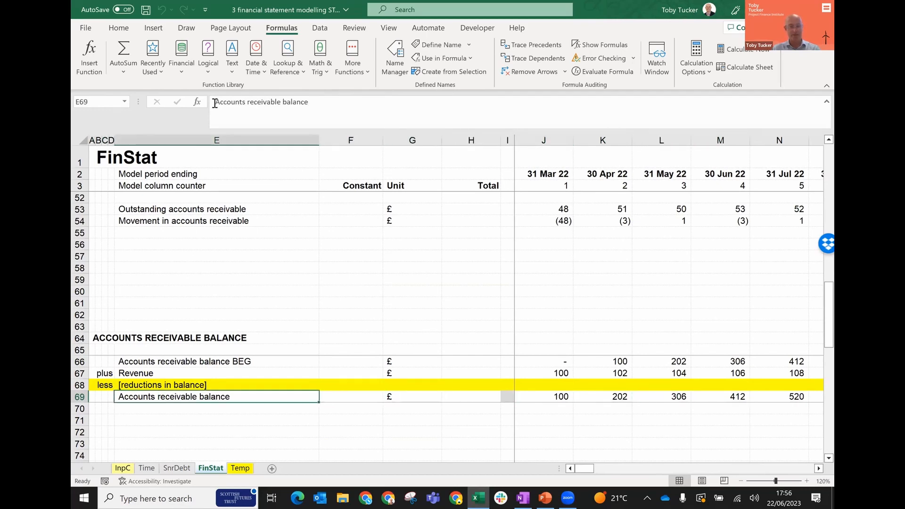
key("Up")
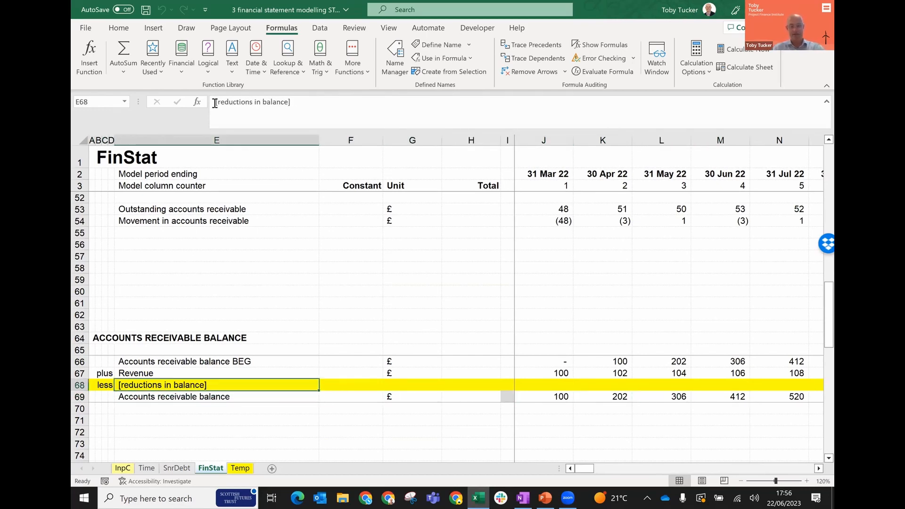
type("CAsh")
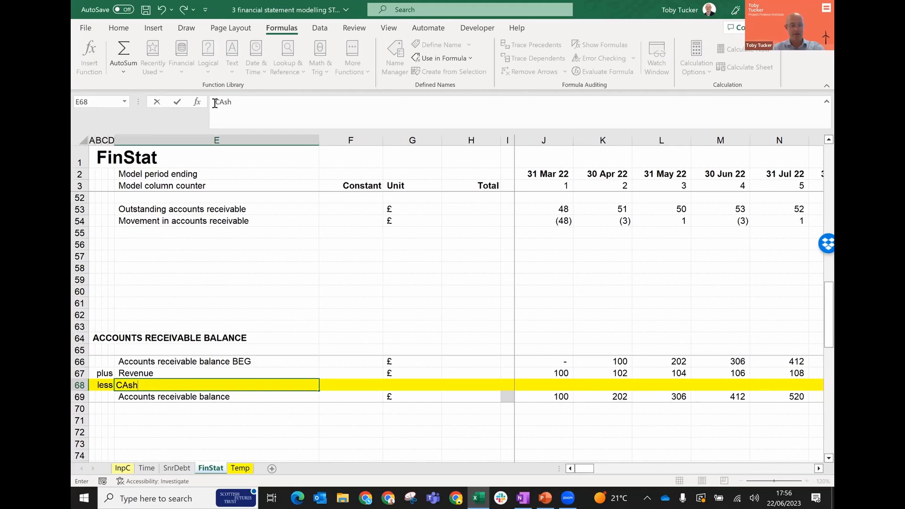
type(" received from debt")
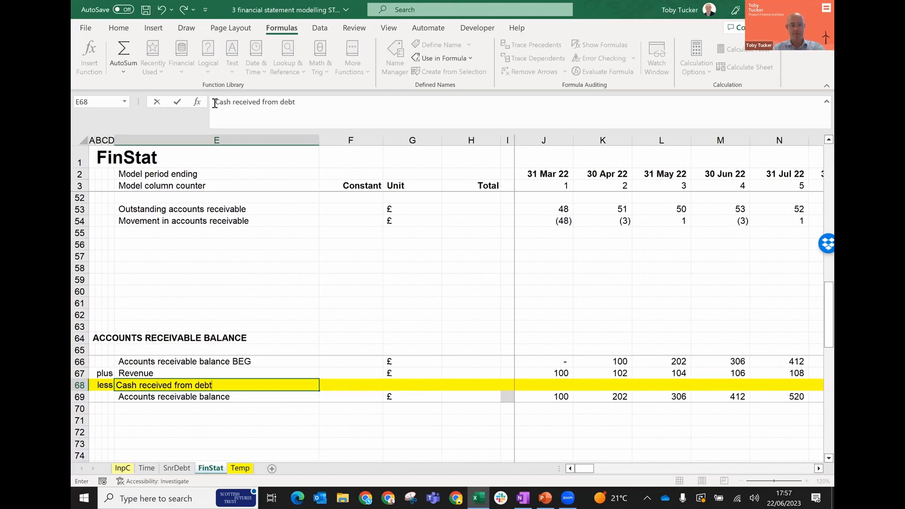
type("ors")
key("ctrl+Return")
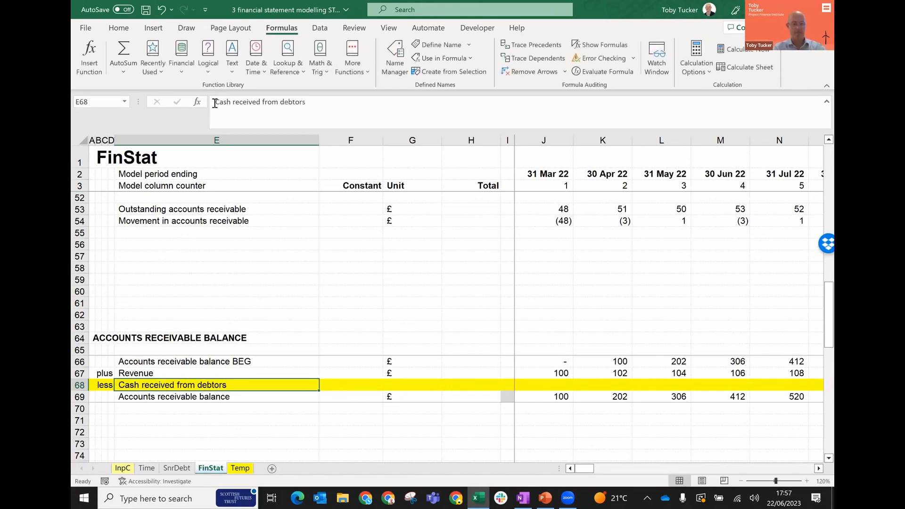
key("ctrl+shift+b")
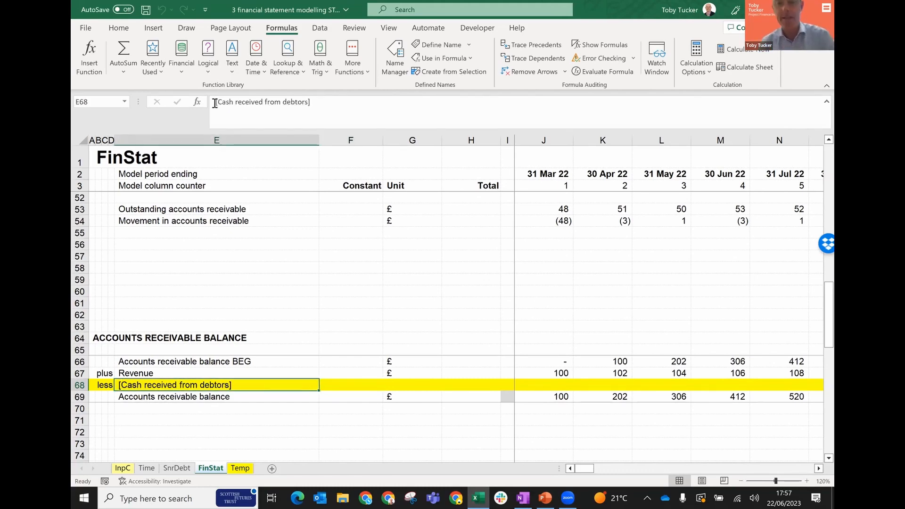
Step: Enter the block heading "CASH RECEIVED IN PERIOD" in A57, above the accounts receivable balance block
key("Up")
key("Up")
key("Up")
key("Up")
key("Up")
key("Up")
key("Up")
key("Up")
key("Up")
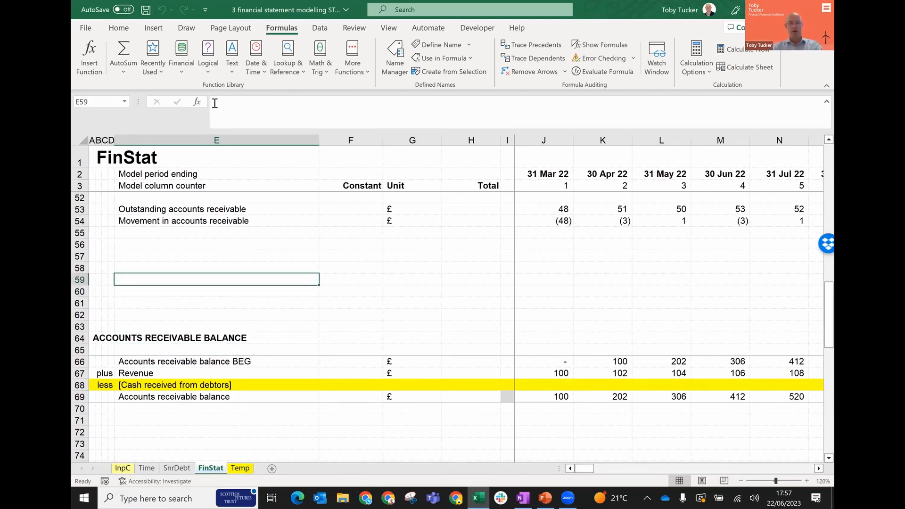
key("Up")
key("Up")
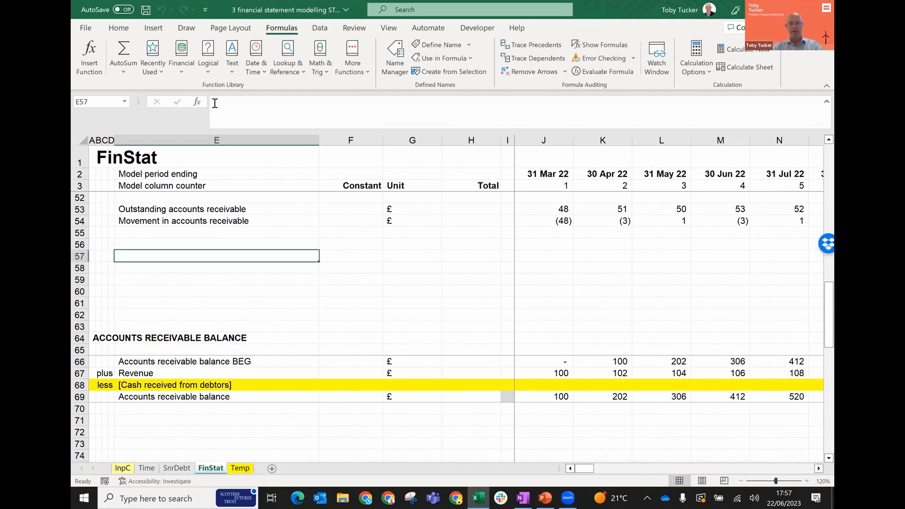
key("Left")
key("Left")
key("Left")
key("Left")
type("CAS")
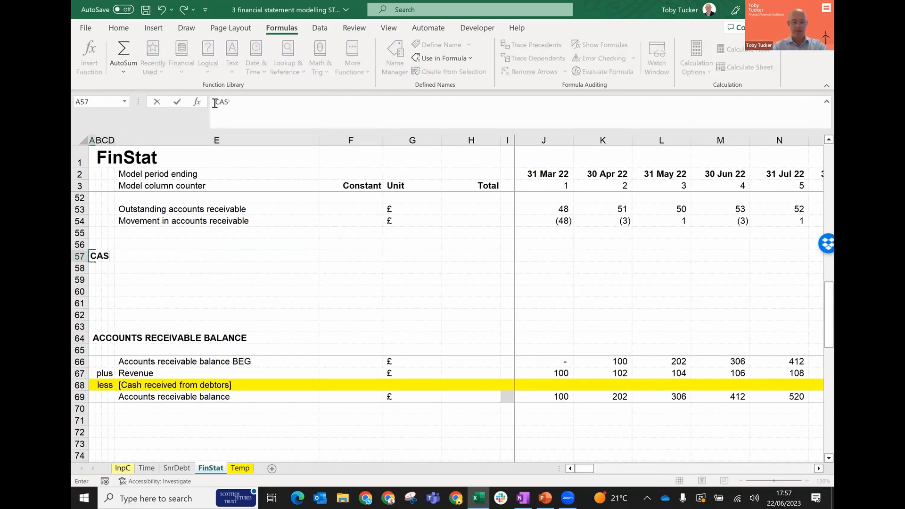
type("H RECEIVED")
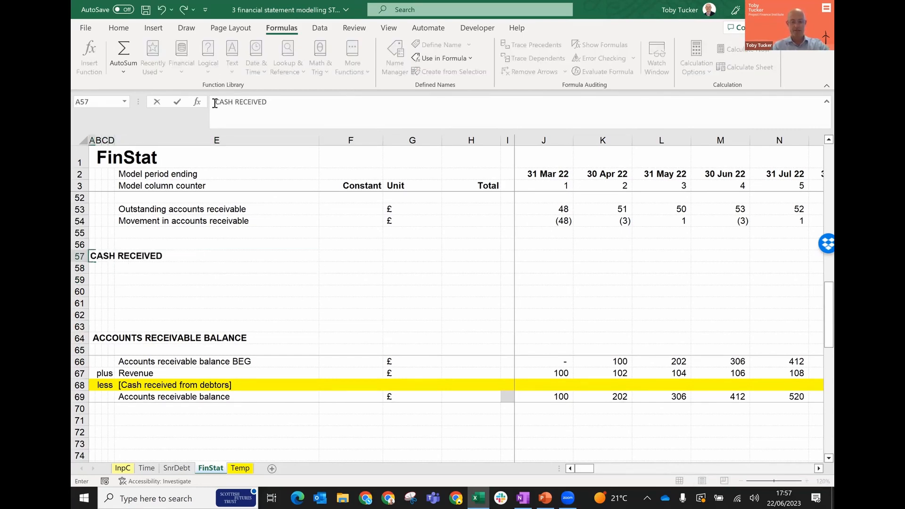
type(" IN PERIOD")
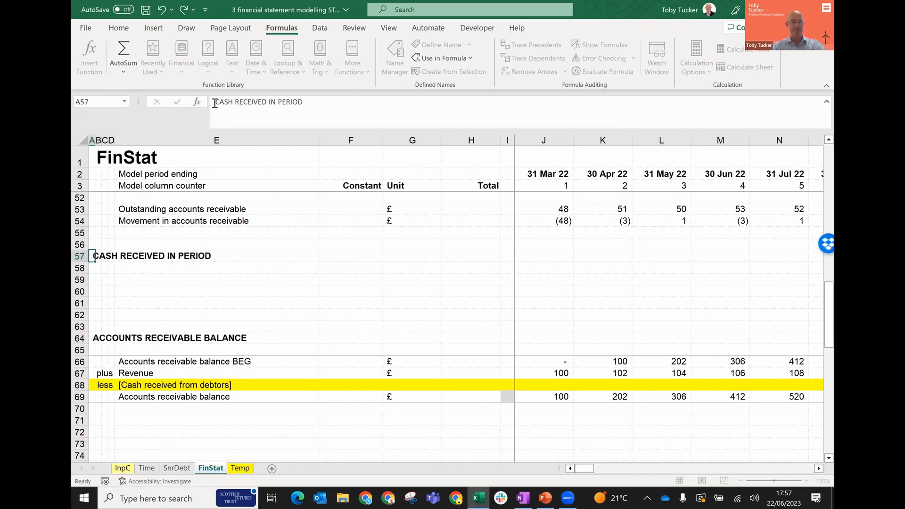
key("Return")
Step: Review the cash flow formula on the period diagram in OneNote, and return to the Excel model
key("Down")
key("Right")
key("Right")
key("Right")
key("Right")
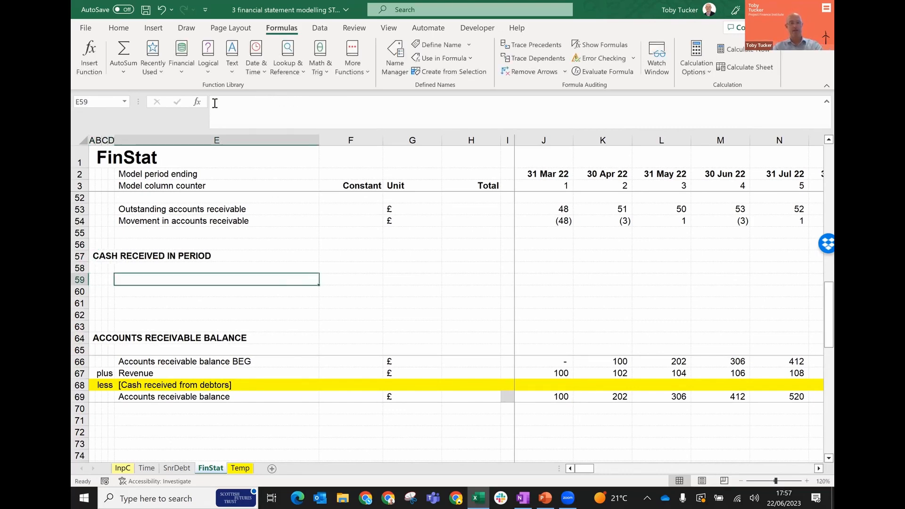
key("alt+Tab")
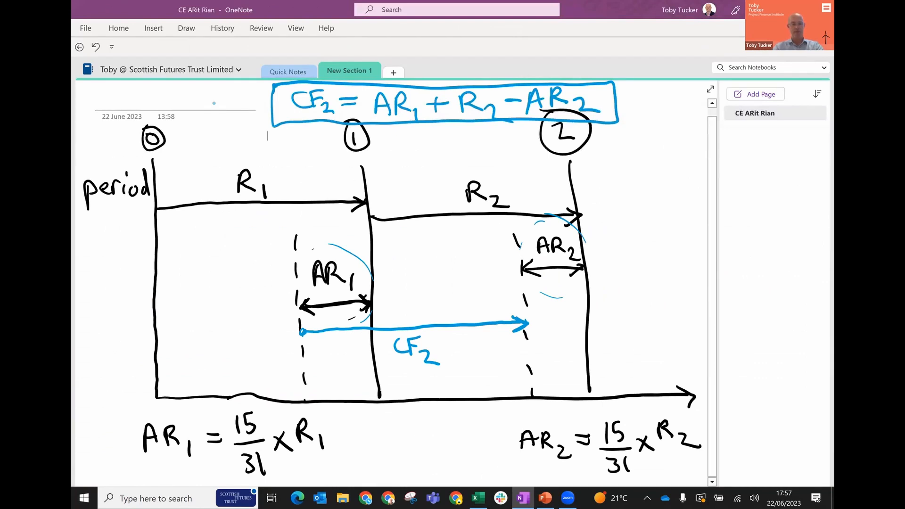
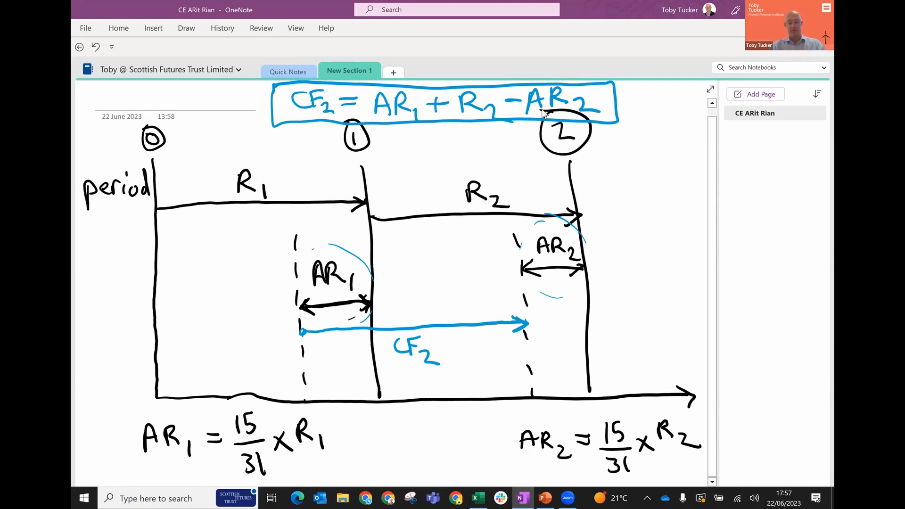
key("alt+Tab")
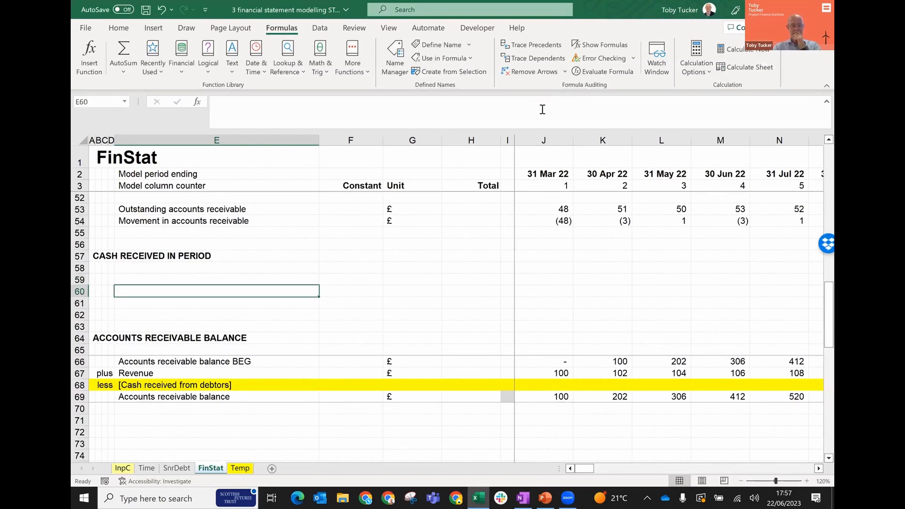
Step: Link E59 to the "Accounts receivable balance BEG" label with = E$66, and fill the link across row 59
key("Up")
key("Down")
key("Down")
key("Down")
key("Down")
key("Down")
key("Down")
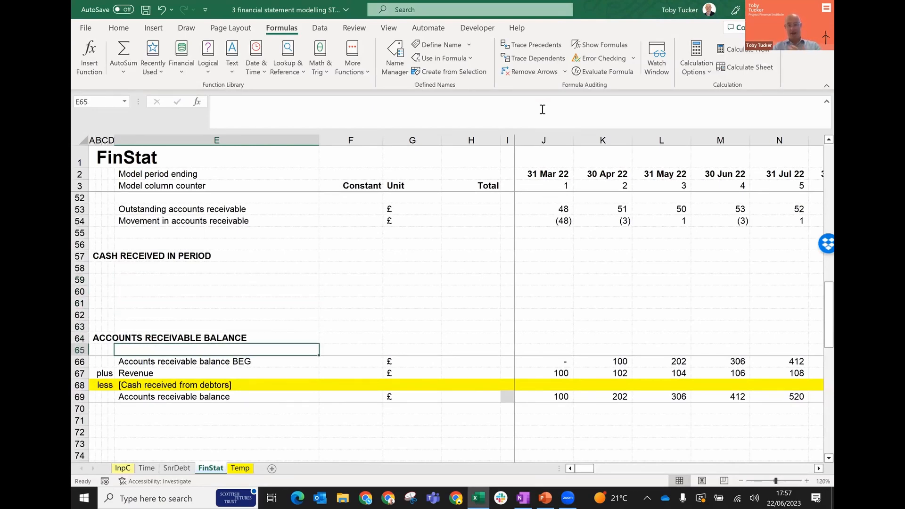
left_click(621, 359)
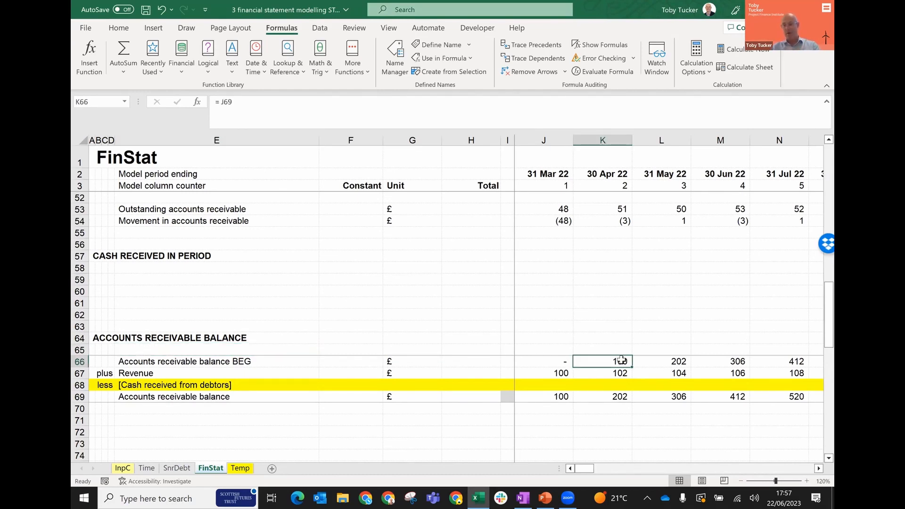
key("Left")
key("Left")
key("Left")
key("Left")
key("Left")
key("Left")
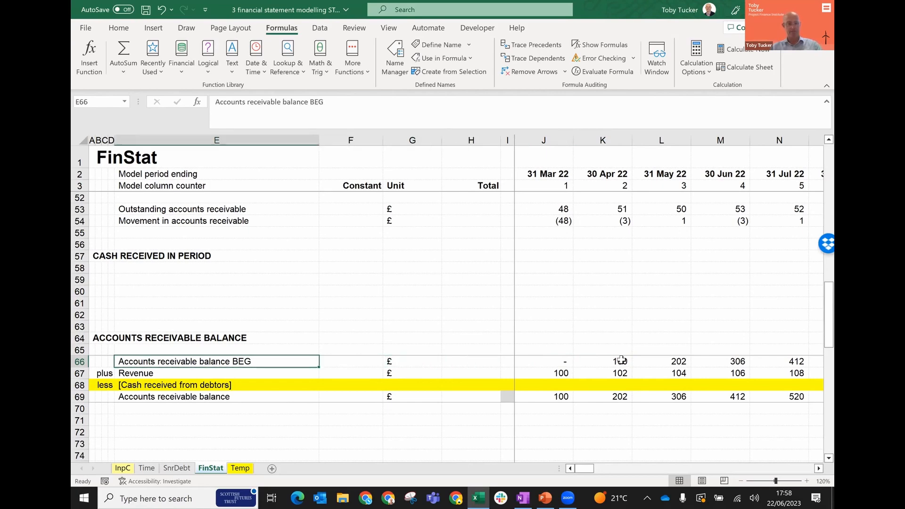
key("ctrl+c")
key("Up")
key("Up")
key("Up")
key("Up")
key("Up")
key("Up")
key("Up")
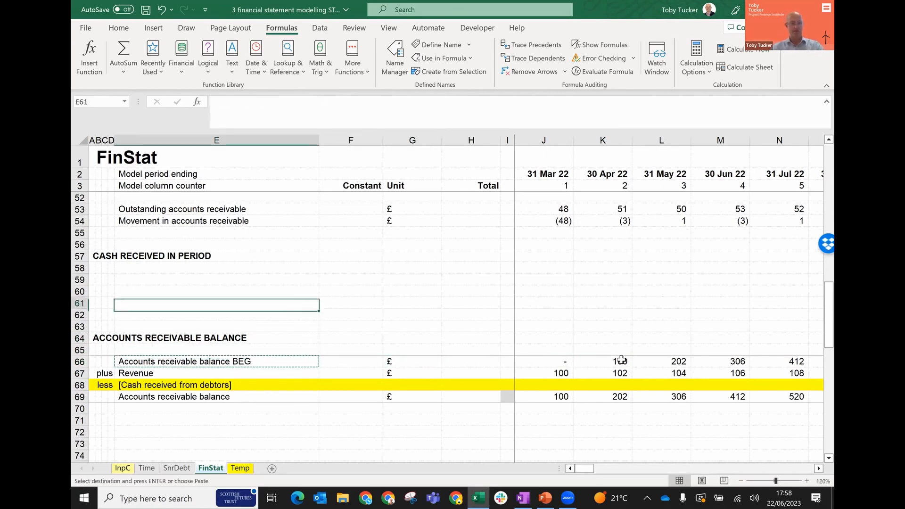
key("ctrl+shift+v")
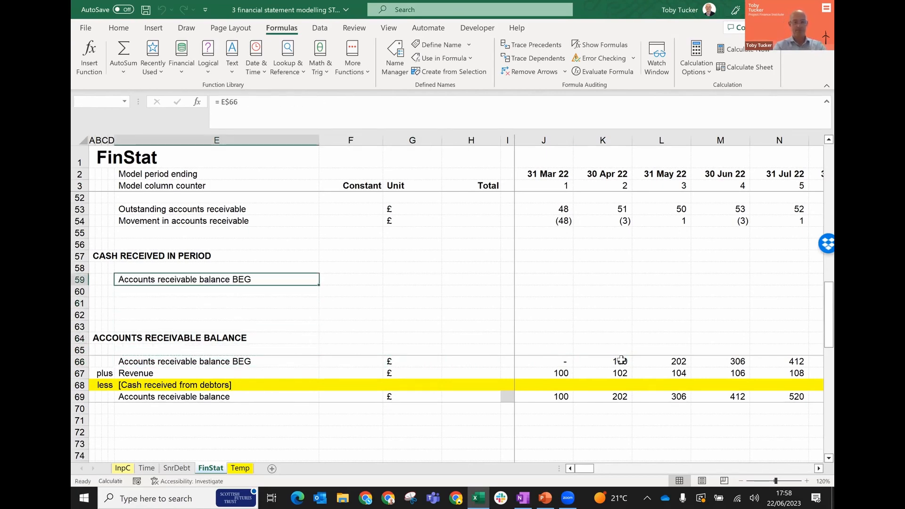
key("ctrl+shift+r")
key("Down")
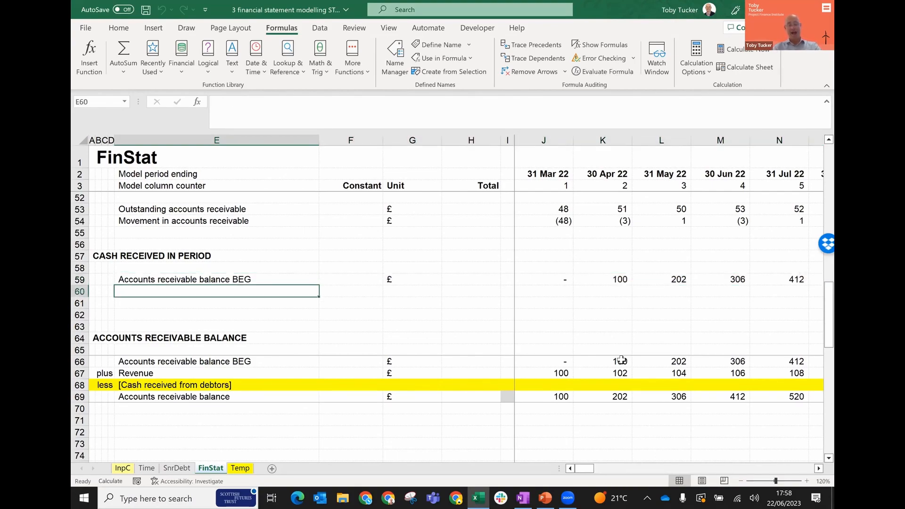
Step: Check the revenue term of the cash flow formula in OneNote, and return to the Excel model
key("alt+Tab")
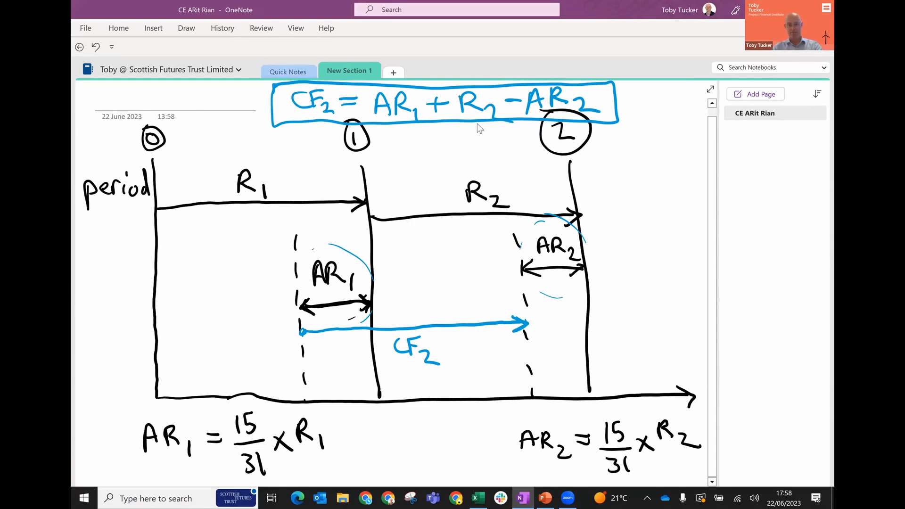
key("alt+Tab")
key("Up")
key("Up")
key("Up")
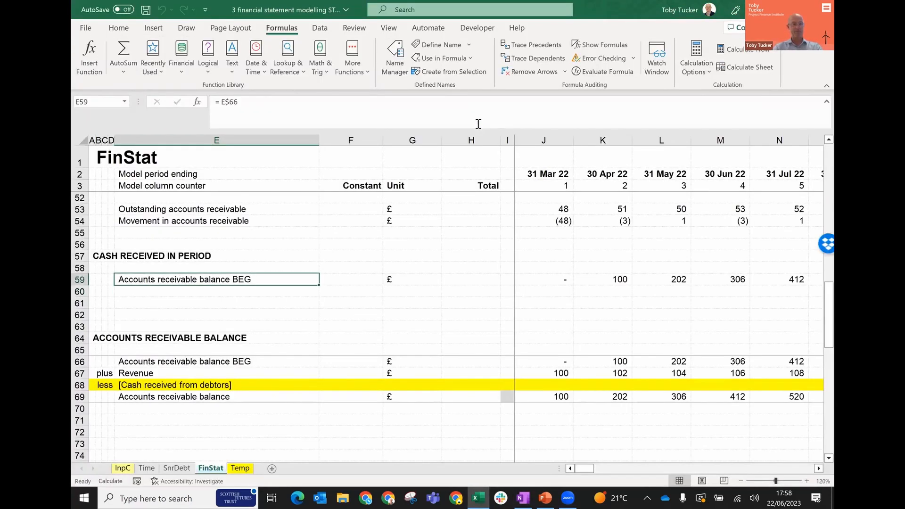
Step: Look through the cash flow and accounts receivable blocks for an existing linked Revenue row to reuse
key("Up")
key("Up")
key("Up")
key("Up")
key("Up")
key("Up")
key("Up")
key("Up")
key("Up")
key("Up")
key("Up")
key("Up")
key("Up")
key("Up")
key("Up")
key("Up")
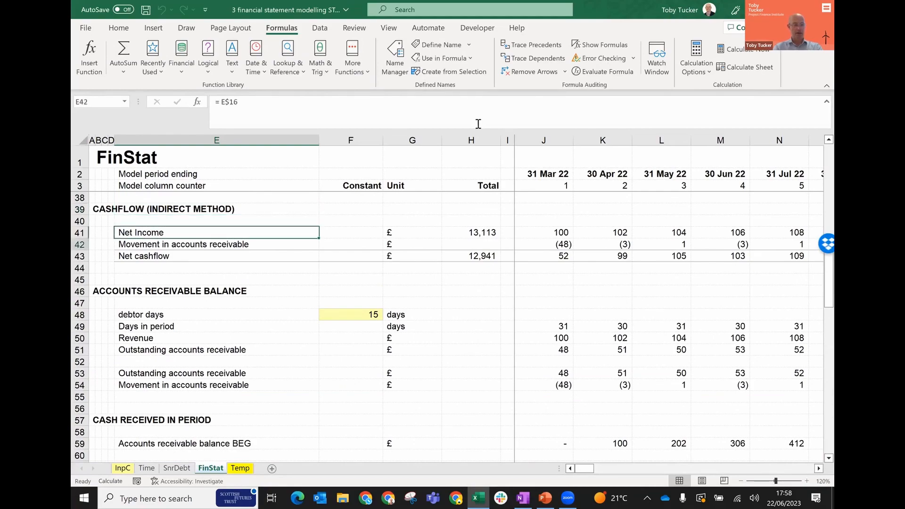
key("Down")
key("Down")
key("Down")
key("Down")
key("Down")
key("Down")
key("Down")
key("Down")
key("Down")
key("Down")
key("Down")
key("Down")
key("Down")
key("Down")
key("Down")
key("Down")
key("Down")
key("Down")
key("Down")
key("Down")
key("Down")
key("Down")
key("Down")
key("Down")
key("Down")
key("Down")
key("Down")
key("Down")
key("Down")
key("Down")
key("Down")
key("Down")
key("Up")
key("Up")
key("Up")
key("Up")
key("Up")
key("Up")
key("Up")
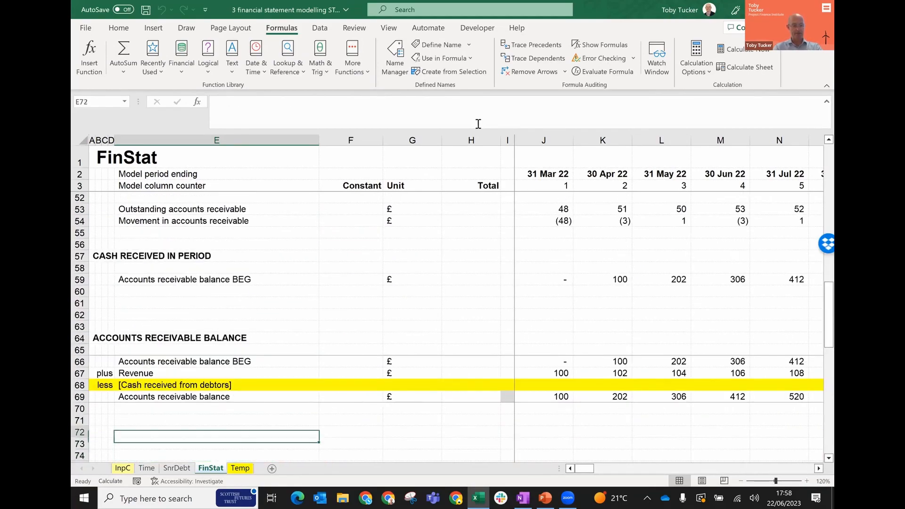
Step: Copy the whole "plus Revenue" row 67 into row 60, beneath the opening balance in the cash received block
key("Down")
key("shift+space")
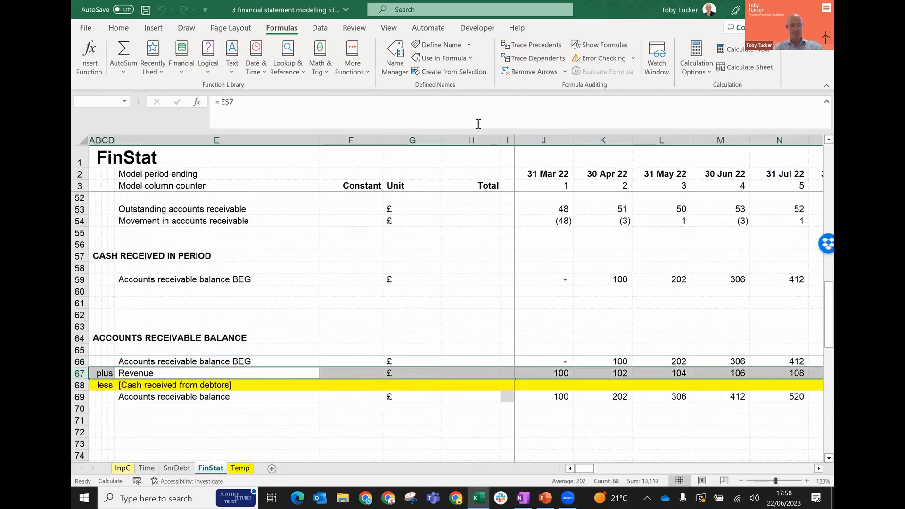
key("ctrl+c")
key("Up")
key("Up")
key("Up")
key("Up")
key("Up")
key("Up")
key("Up")
key("shift+space")
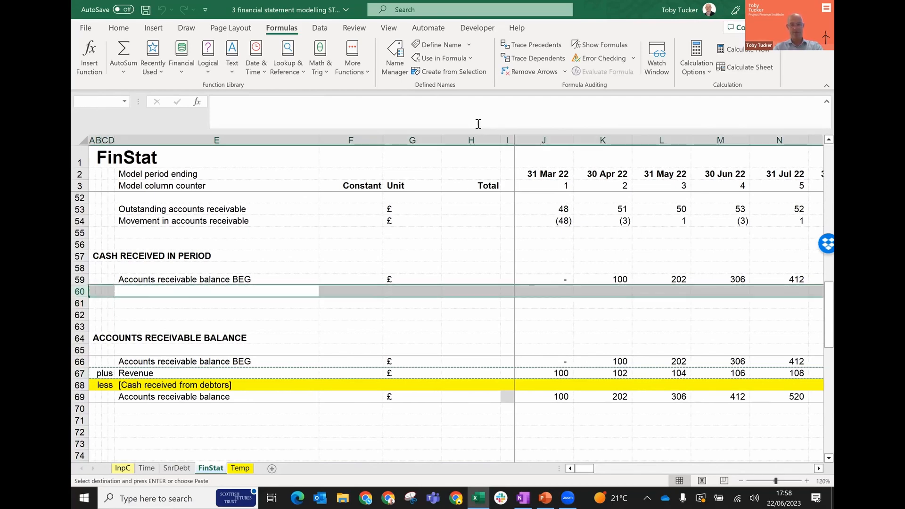
key("Return")
key("Down")
key("Up")
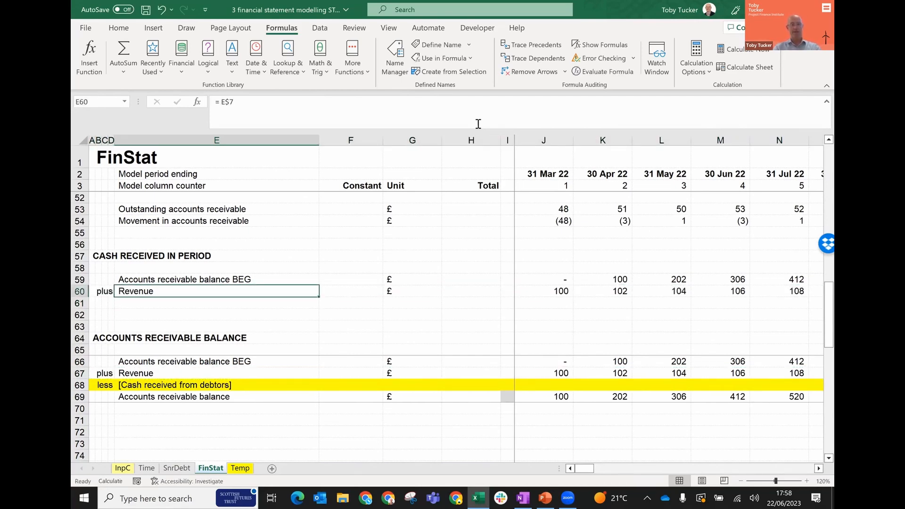
Step: Label row 61 of the cash received block with the prefix "less" in D61
key("Left")
key("Right")
key("Down")
key("Left")
type("les")
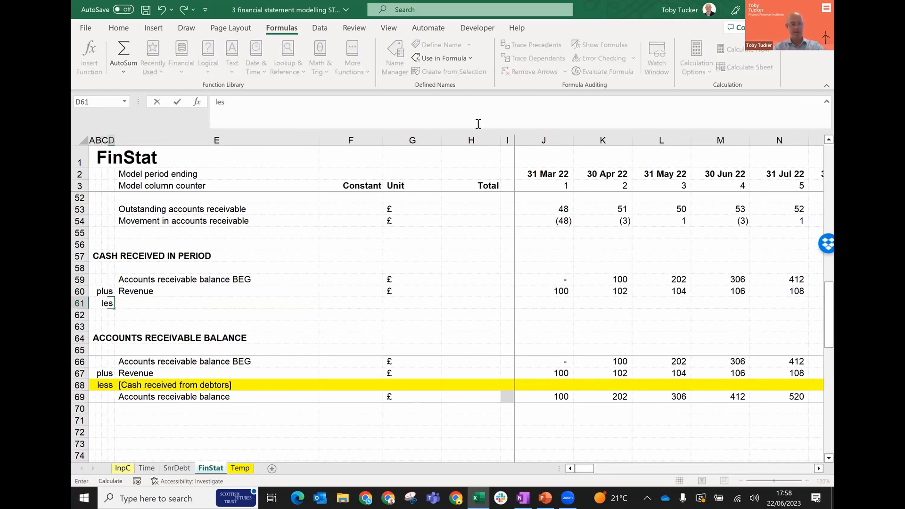
type("s")
Step: Examine the outstanding accounts receivable rows 51 and 53 to identify the original row for the closing receivables link
key("Right")
key("Right")
key("Right")
key("Right")
key("Right")
key("Right")
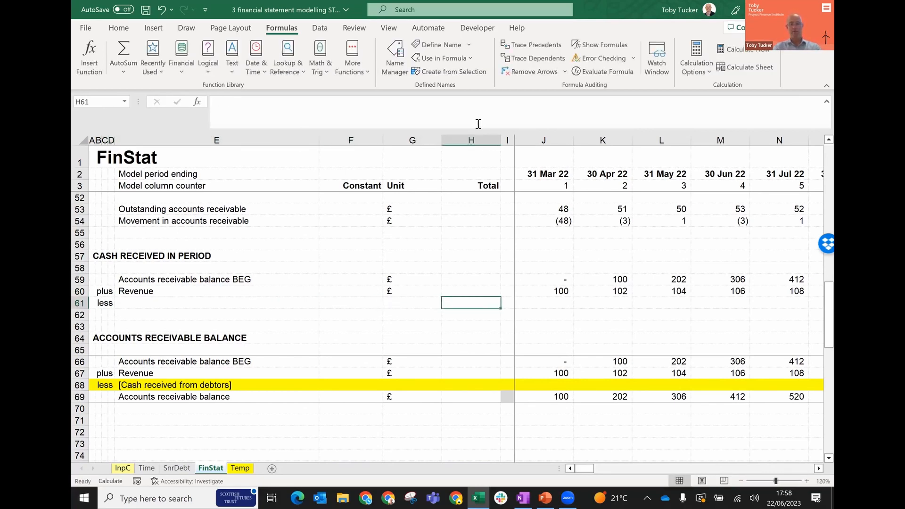
key("Up")
key("Up")
key("Up")
key("Up")
key("Up")
key("Up")
key("Up")
key("Up")
key("Up")
key("Up")
key("Up")
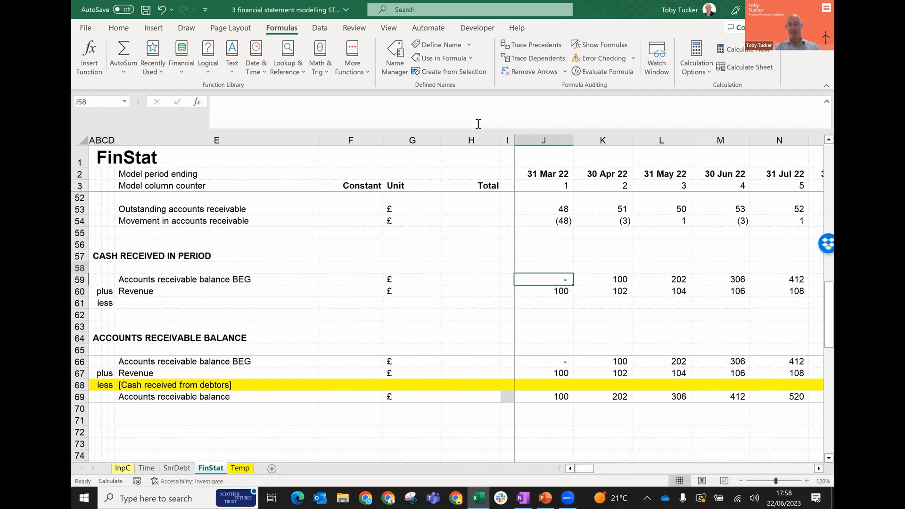
key("Down")
key("Down")
key("Down")
key("Down")
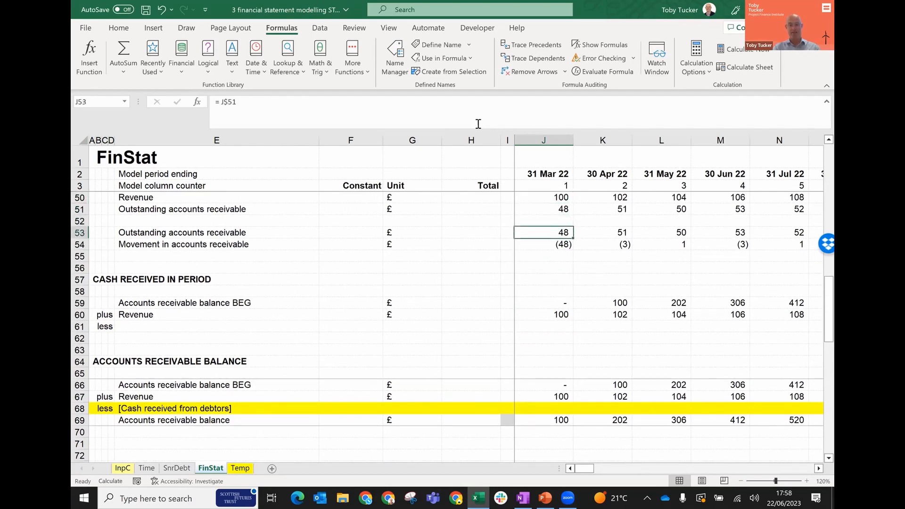
key("Up")
key("Left")
key("Left")
key("Left")
key("Left")
key("Left")
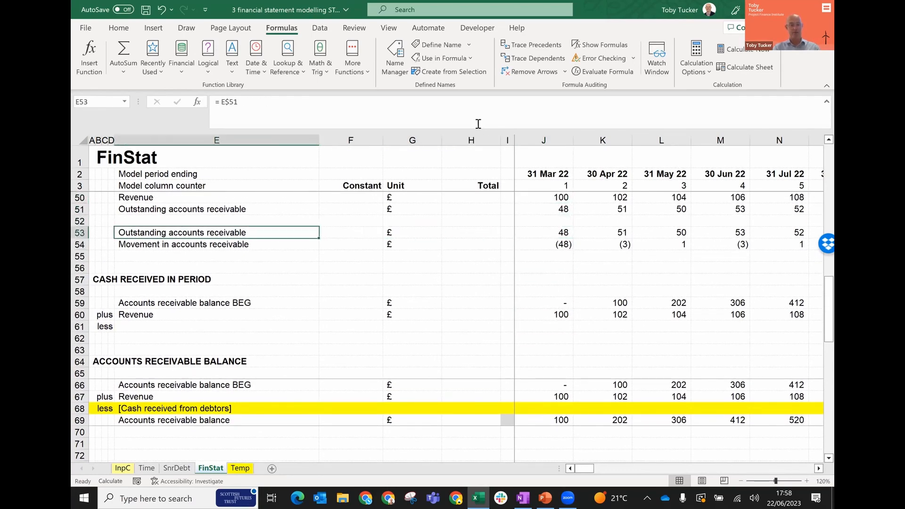
key("Right")
key("Right")
key("Right")
key("Right")
key("Right")
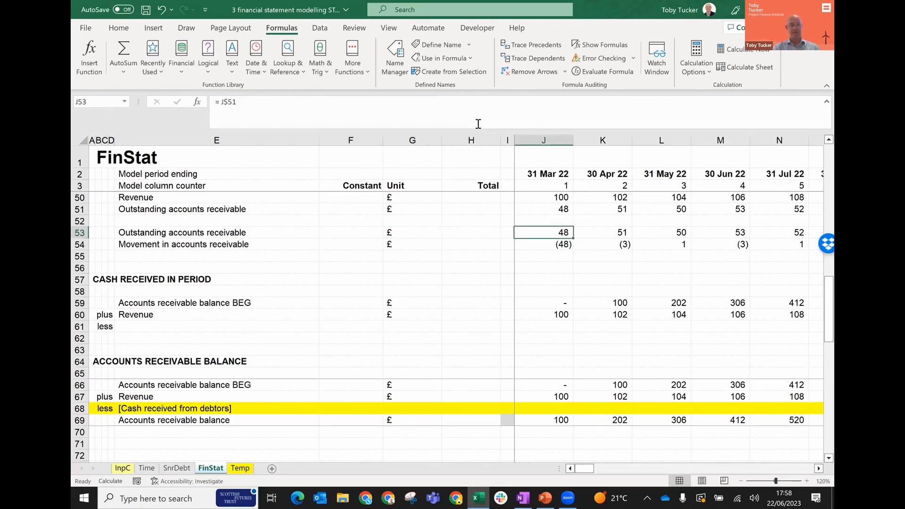
key("Left")
key("Left")
key("Left")
key("Left")
key("Left")
key("Up")
key("Up")
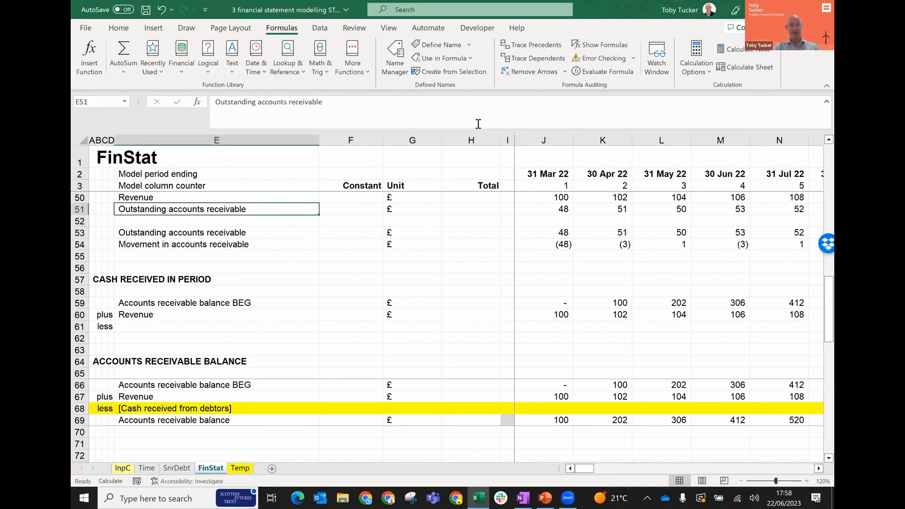
Step: Try linking E61 to the original "Outstanding accounts receivable" label with = $E51
key("Down")
key("Down")
key("Down")
key("Down")
key("Down")
key("Down")
key("Down")
key("Down")
key("Down")
key("Down")
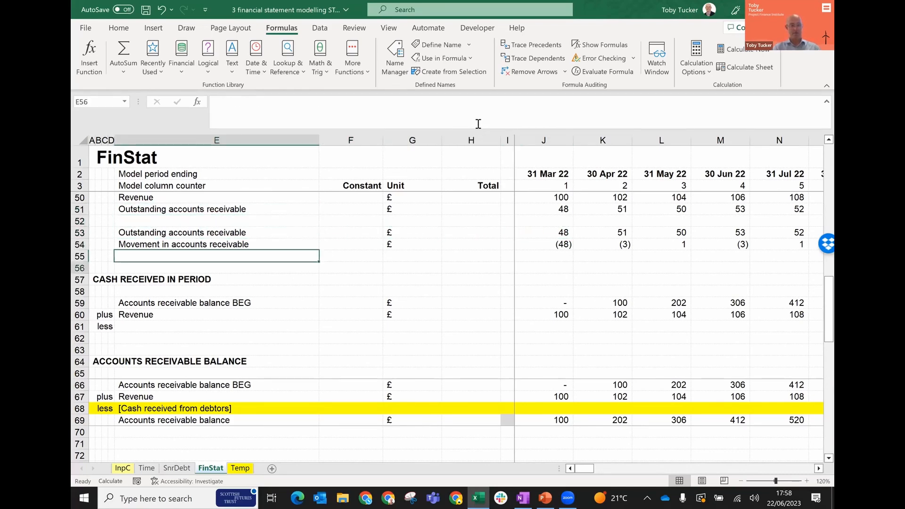
key("F2")
type("=")
key("Up")
key("Up")
key("Up")
key("Up")
key("Up")
key("Up")
key("Up")
key("Up")
key("Up")
key("Up")
key("Up")
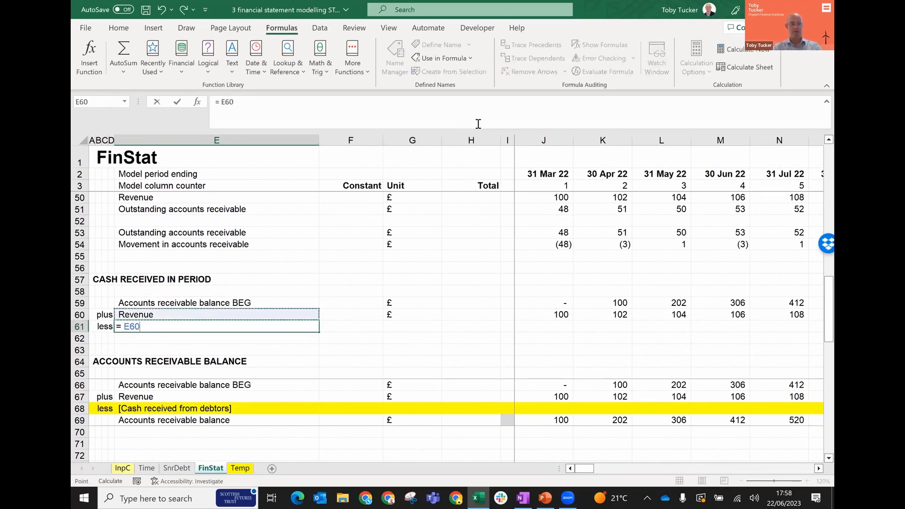
key("Down")
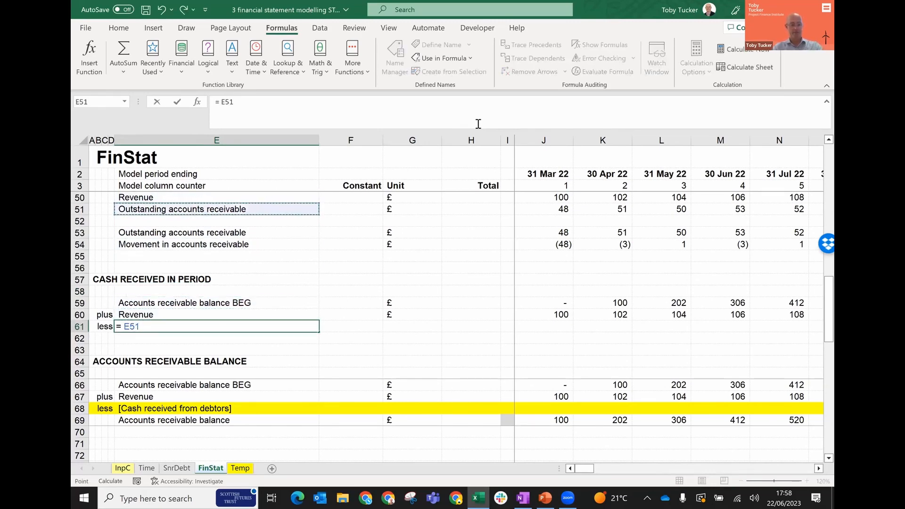
key("F4")
key("F4")
key("F4")
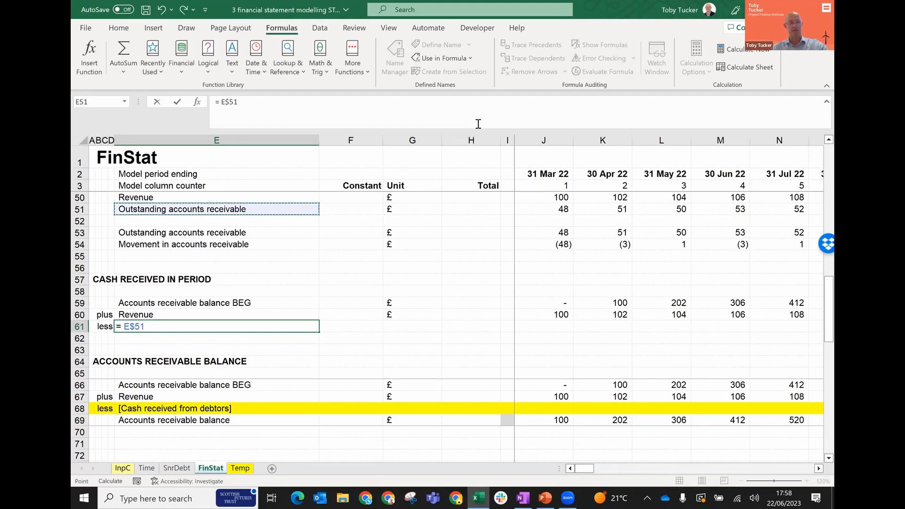
key("ctrl+Return")
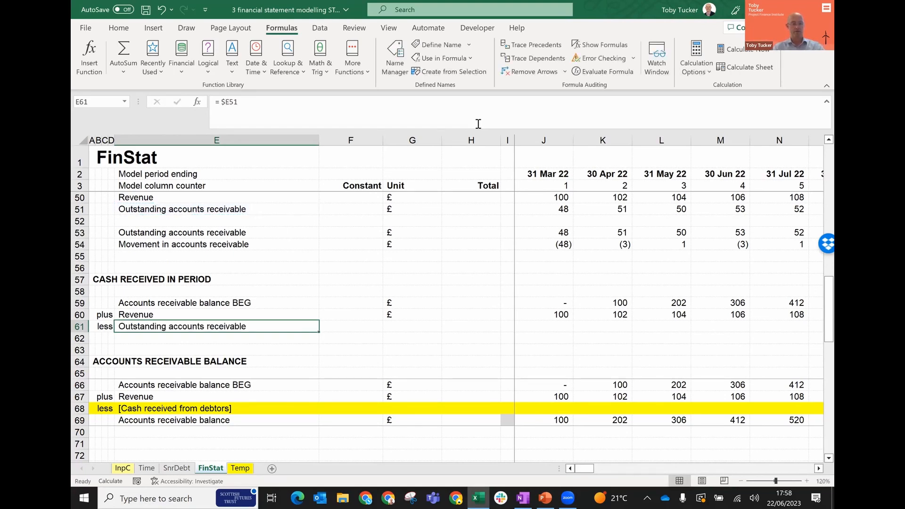
Step: Link E61 to the "Outstanding accounts receivable" label with = E$51, and fill the link across row 61
key("Up")
key("Up")
key("Up")
key("Up")
key("Up")
key("Up")
key("Up")
key("Up")
key("Up")
key("Up")
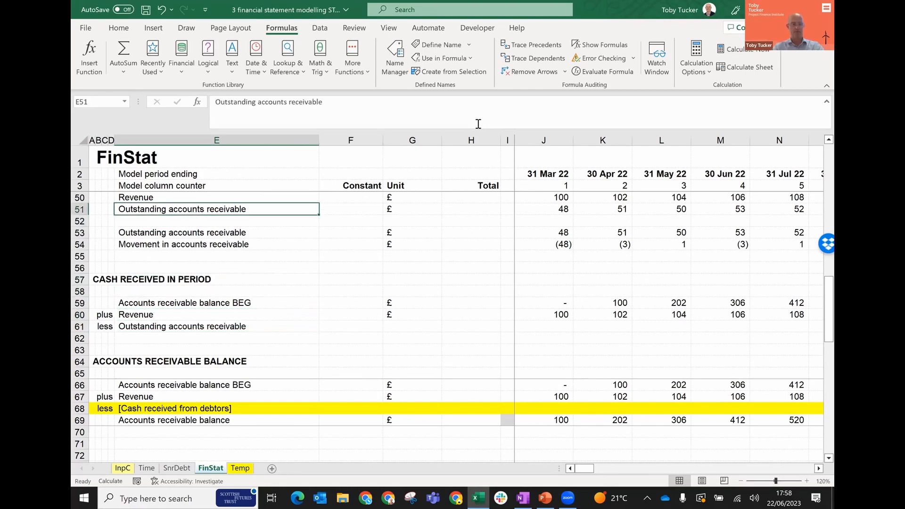
key("ctrl+c")
key("Down")
key("Down")
key("Down")
key("Down")
key("Down")
key("Down")
key("Down")
key("Down")
key("Down")
key("Down")
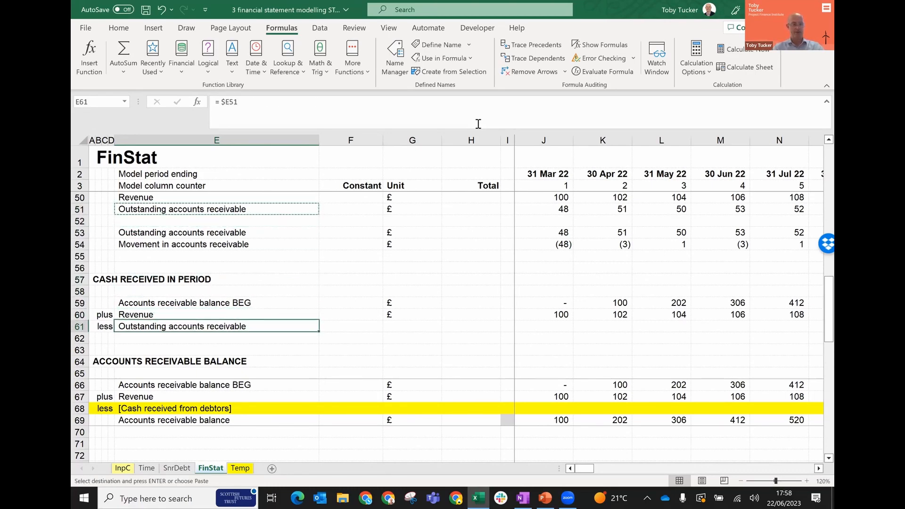
key("Return")
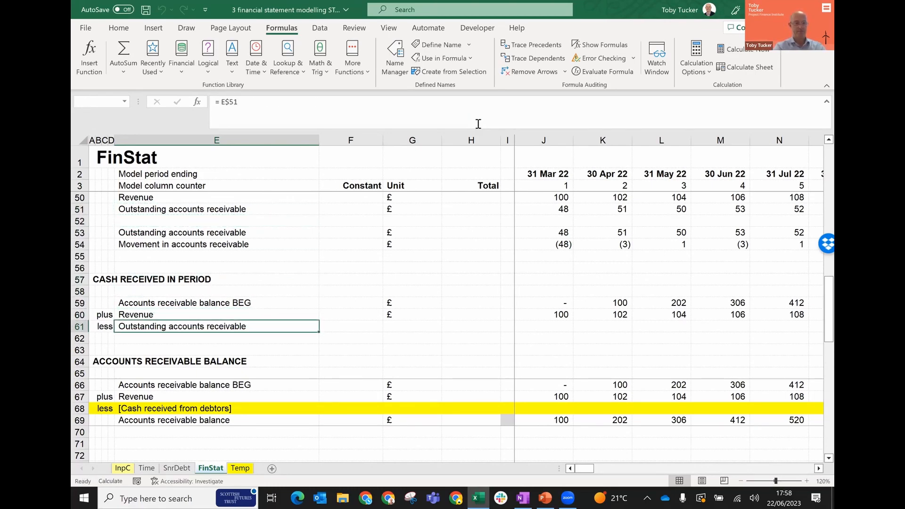
key("ctrl+shift+Right")
key("ctrl+r")
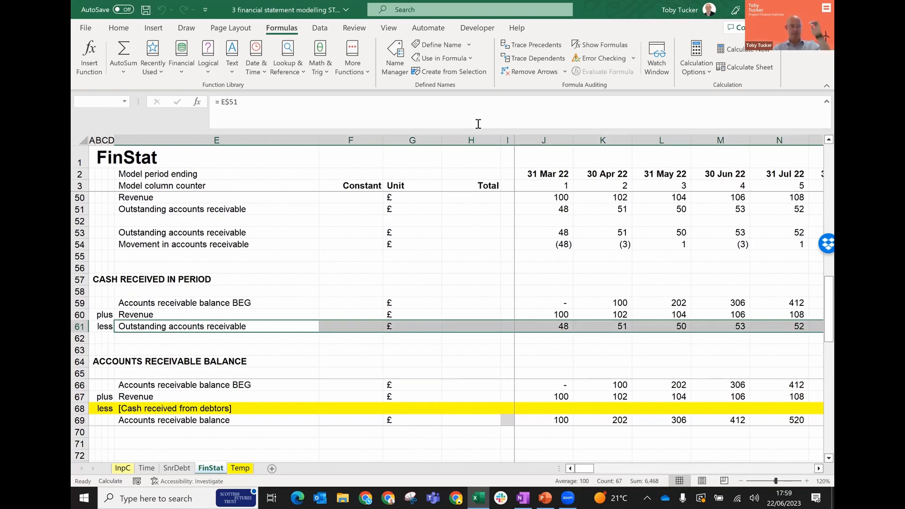
Step: Label E62 "Cash received in period" and set its unit in G62 to £
key("Down")
type("Cash")
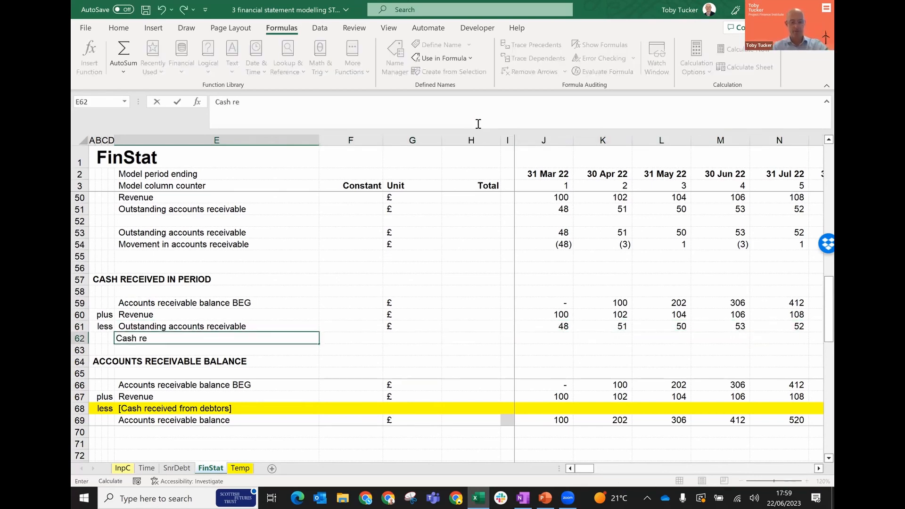
type(" received in period")
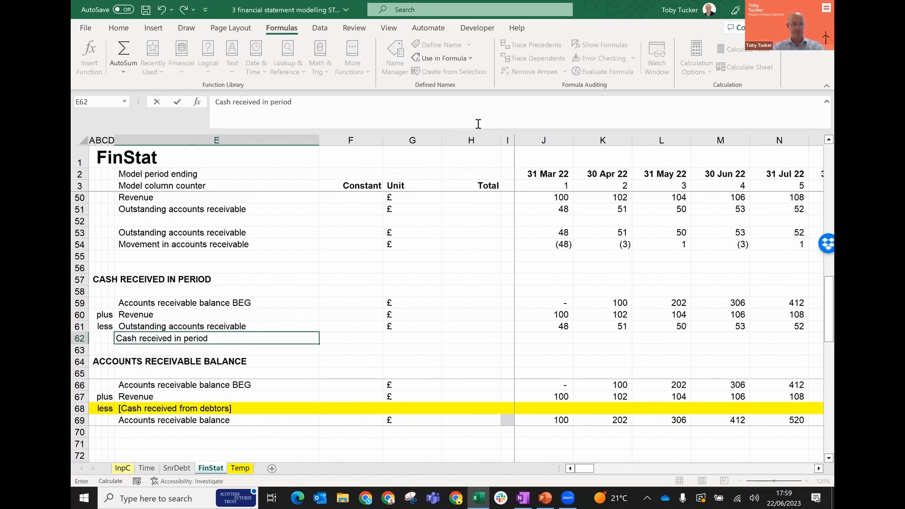
key("Return")
key("Right")
key("Right")
key("Right")
key("Left")
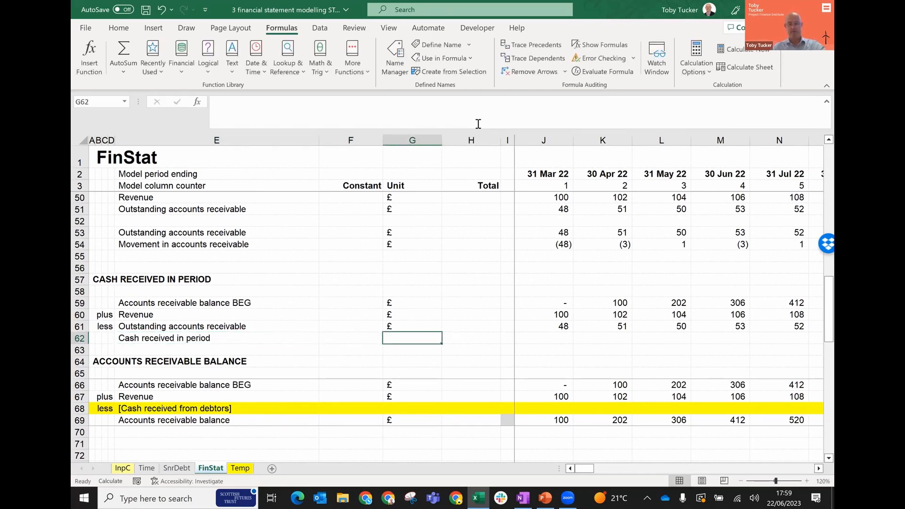
type("£")
Step: Calculate cash received in J62 with = J59 + J60 - J61, and fill the formula across all periods of row 62
key("Right")
key("Right")
key("Right")
type("=")
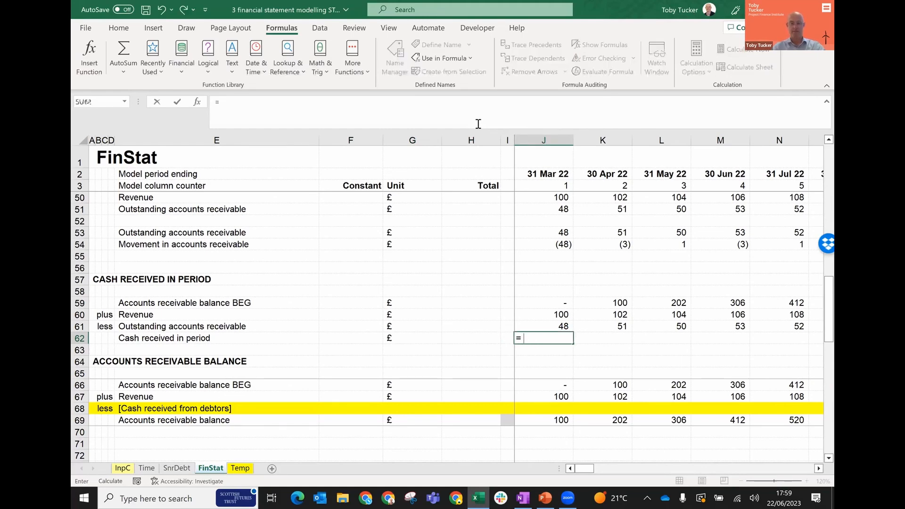
key("Up")
key("Up")
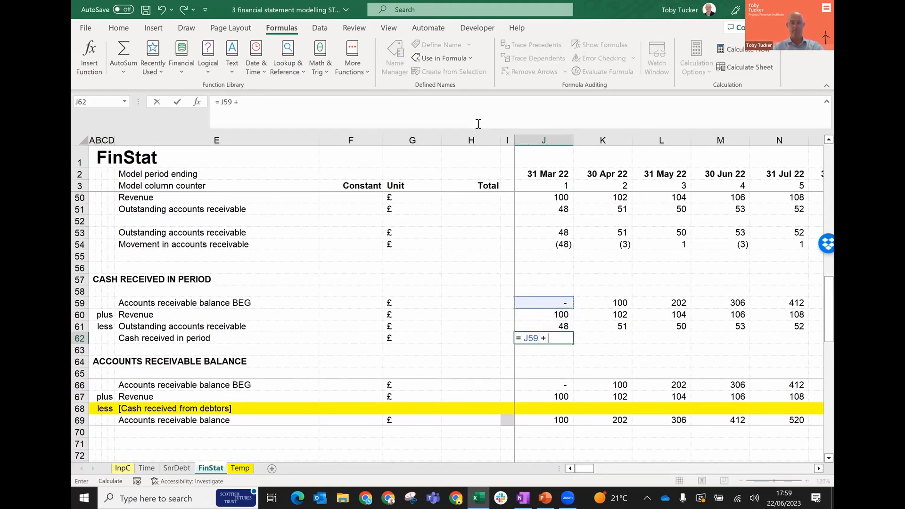
key("Up")
key("Up")
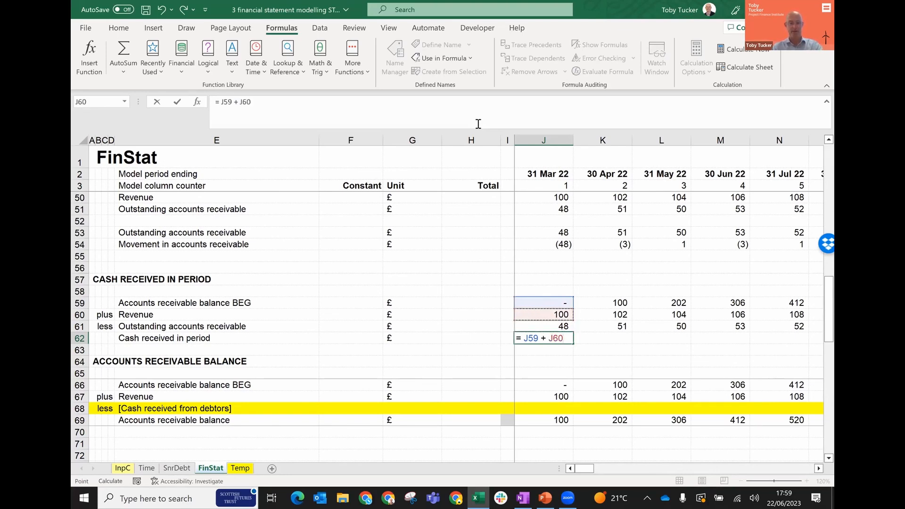
type("-")
key("Up")
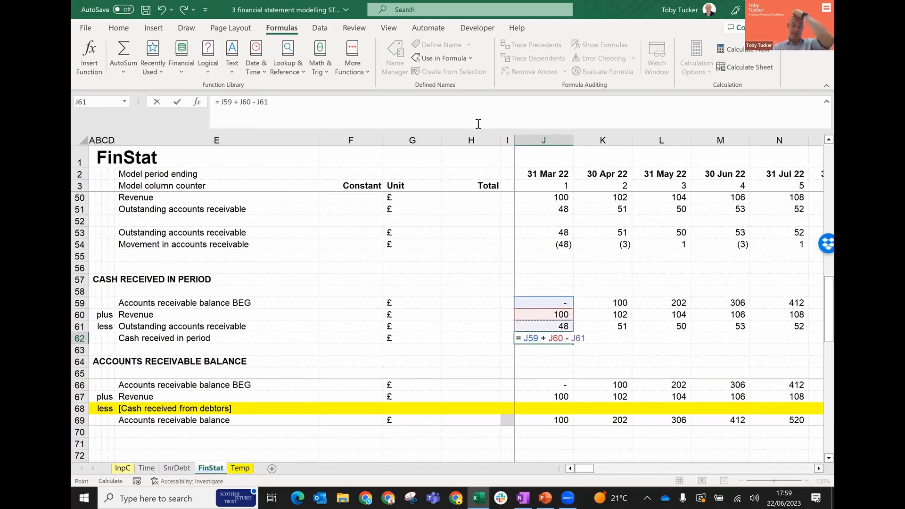
key("ctrl+Return")
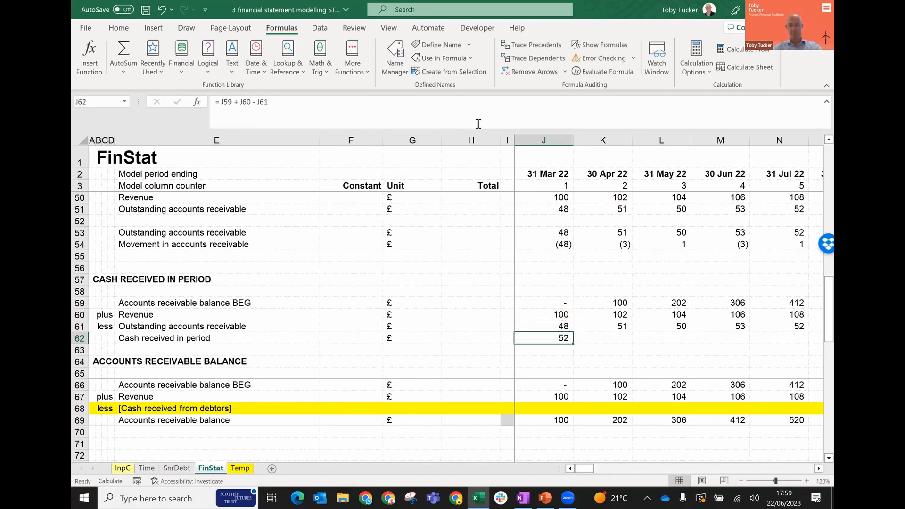
key("ctrl+shift+Right")
key("ctrl+r")
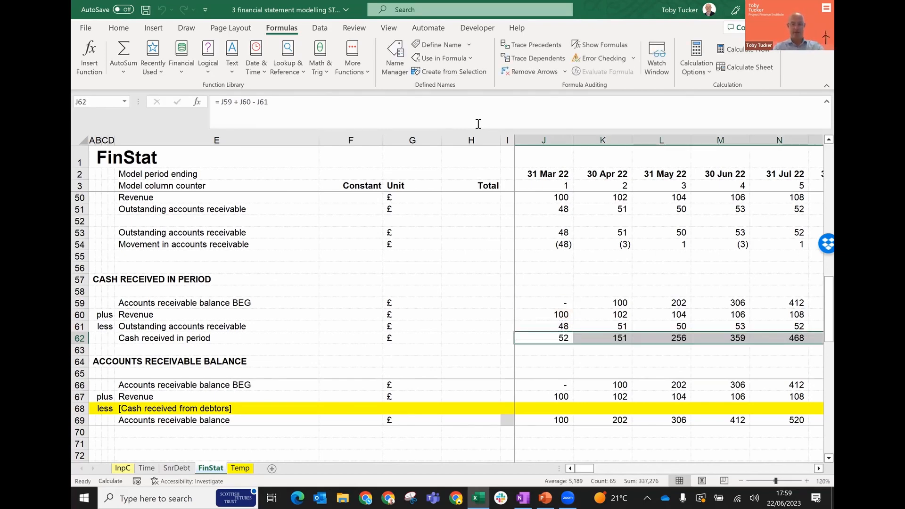
Step: Replace the "[Cash received from debtors]" placeholder in E68 with the link = E$62 to "Cash received in period"
key("Left")
key("Left")
key("Right")
key("Right")
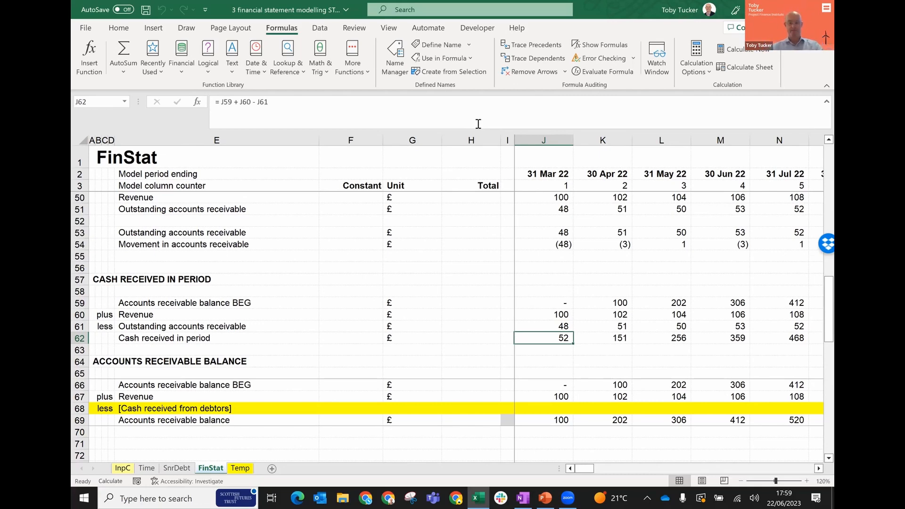
key("Left")
key("Left")
key("Left")
key("Left")
key("Left")
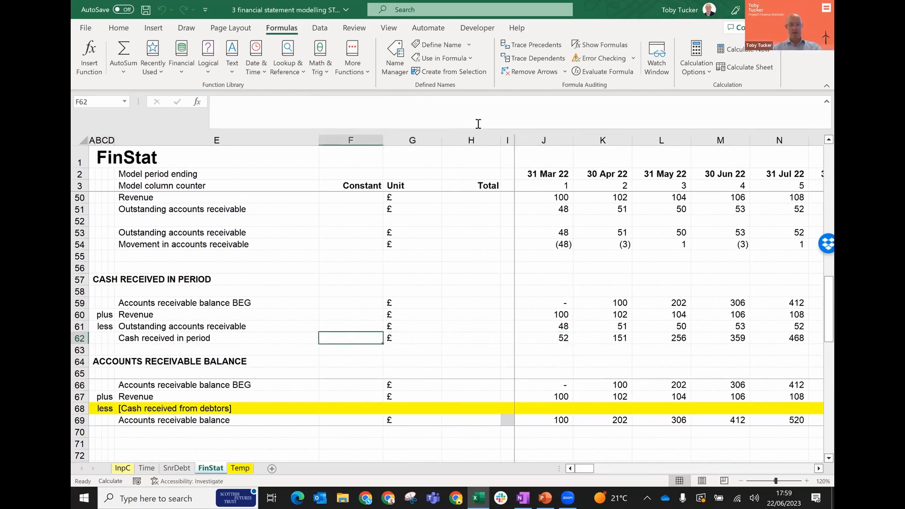
key("ctrl+c")
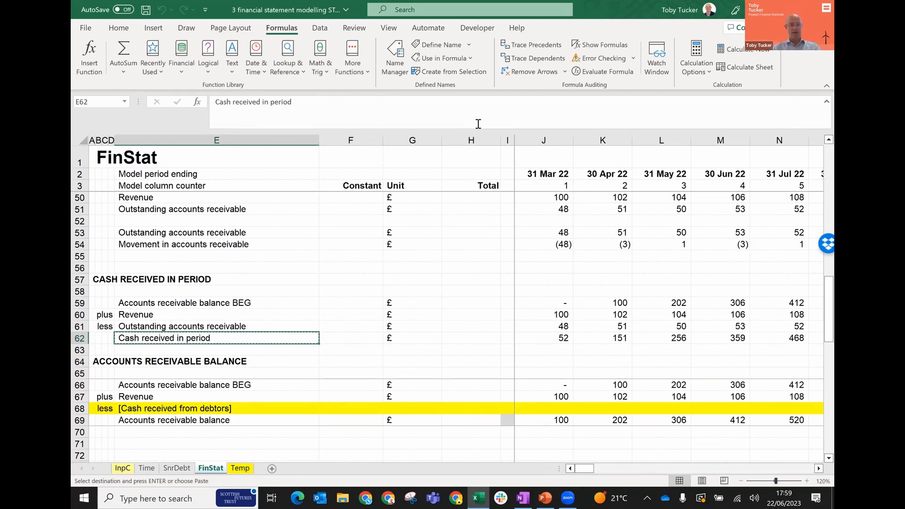
key("Down")
key("Down")
key("Down")
key("Down")
key("Down")
key("Down")
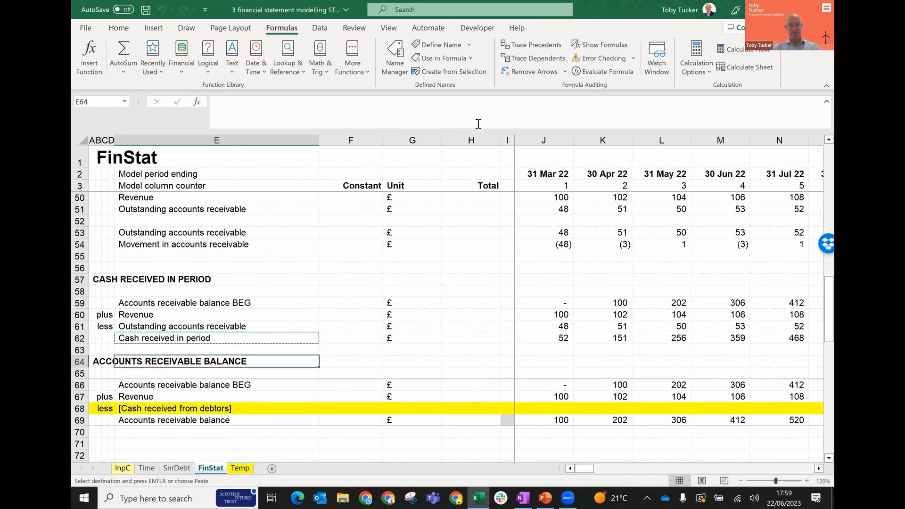
key("Return")
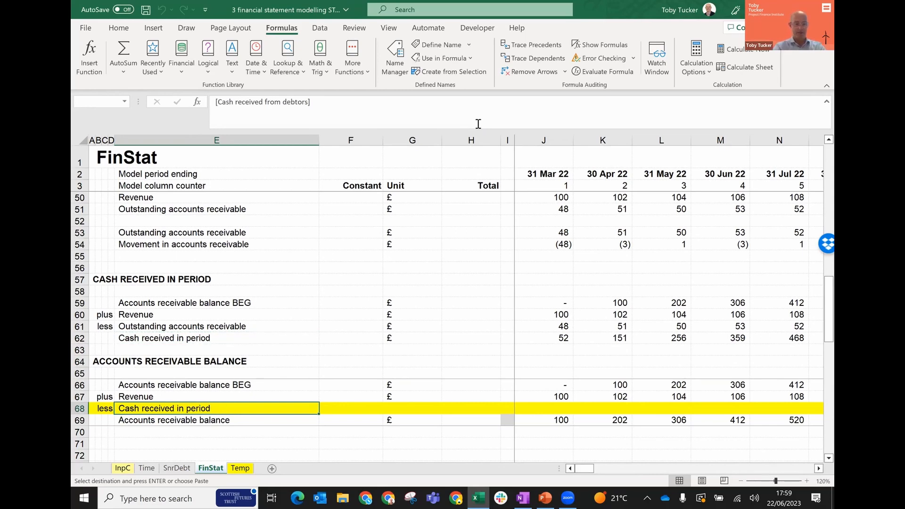
Step: Fill the cash received link across row 68 and remove the row's yellow highlight
key("ctrl+shift+Right")
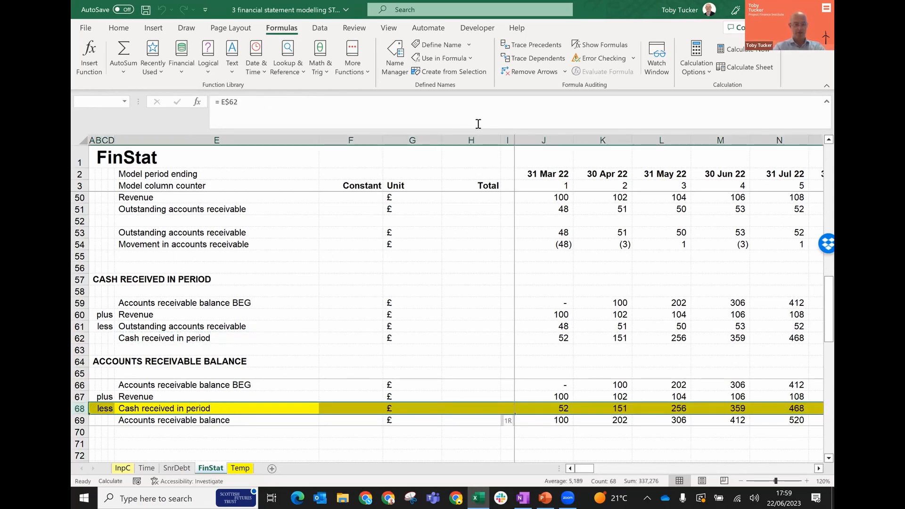
key("Right")
key("Right")
key("Right")
key("Right")
key("Right")
key("Right")
key("Right")
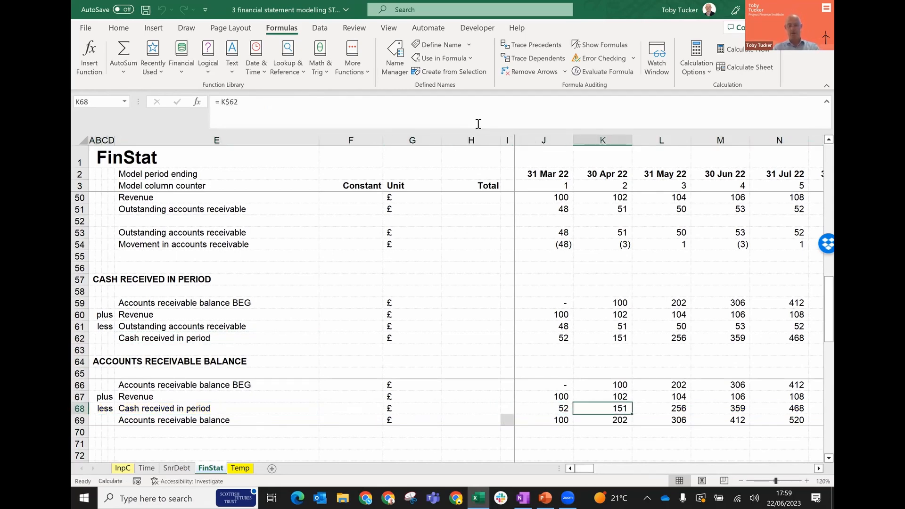
Step: Check the links along row 68 and recalculate the workbook
key("Left")
key("Left")
key("Left")
key("Left")
key("Left")
key("Left")
key("Left")
key("Left")
key("Right")
key("Right")
key("Right")
key("Right")
key("Right")
key("Right")
key("Right")
key("F9")
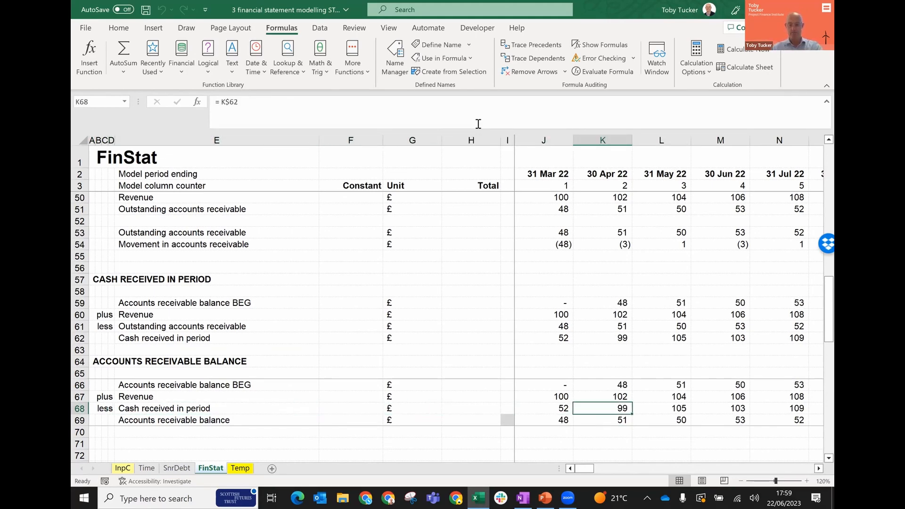
Step: Check the accounts receivable balance formula in J69 and the cash received formula in K62
key("Down")
key("Left")
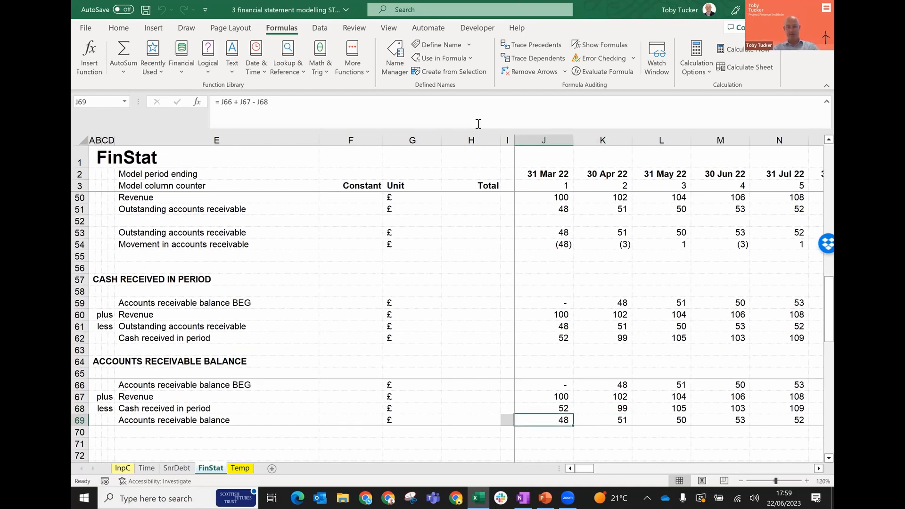
key("Up")
key("Up")
key("Up")
key("Up")
key("Up")
key("Up")
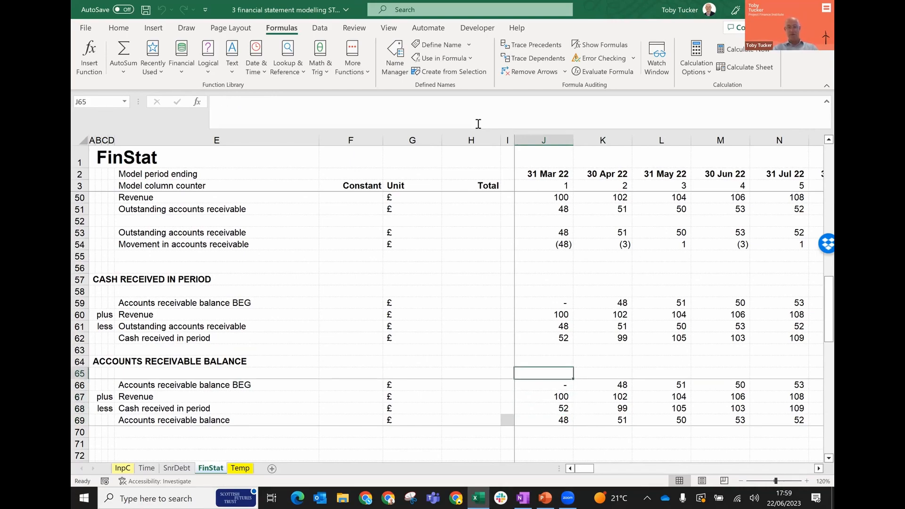
key("Up")
key("Right")
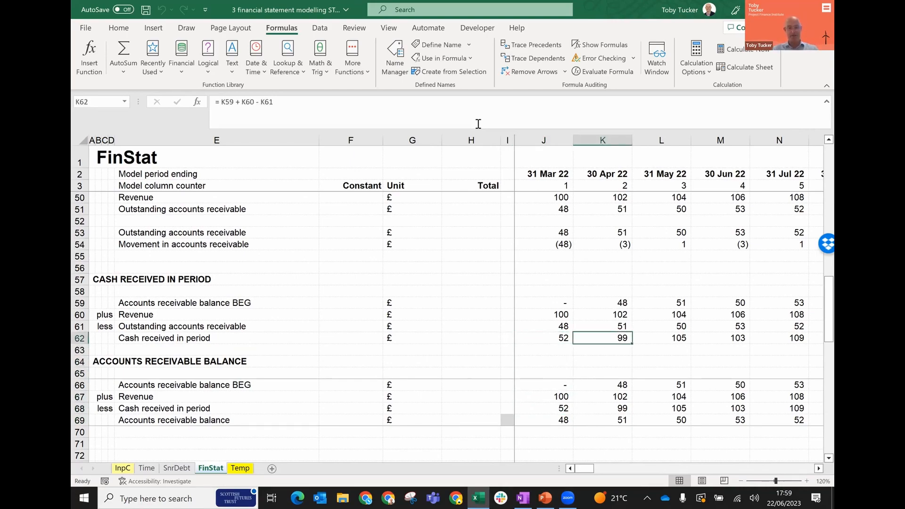
Step: Examine the net income, movement in accounts receivable and net cashflow rows of the indirect cashflow for the first period
key("Left")
key("Up")
key("Up")
key("Up")
key("Up")
key("Up")
key("Up")
key("Up")
key("Up")
key("Up")
key("Up")
key("Up")
key("Up")
key("Up")
key("Up")
key("Up")
key("Up")
key("Up")
key("Up")
key("Up")
key("Up")
key("Up")
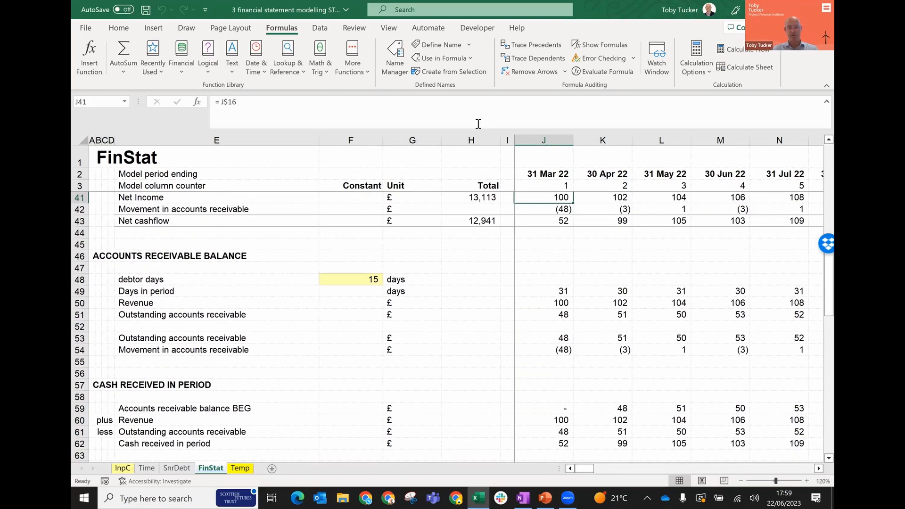
key("Up")
key("Down")
key("Down")
key("Down")
key("Down")
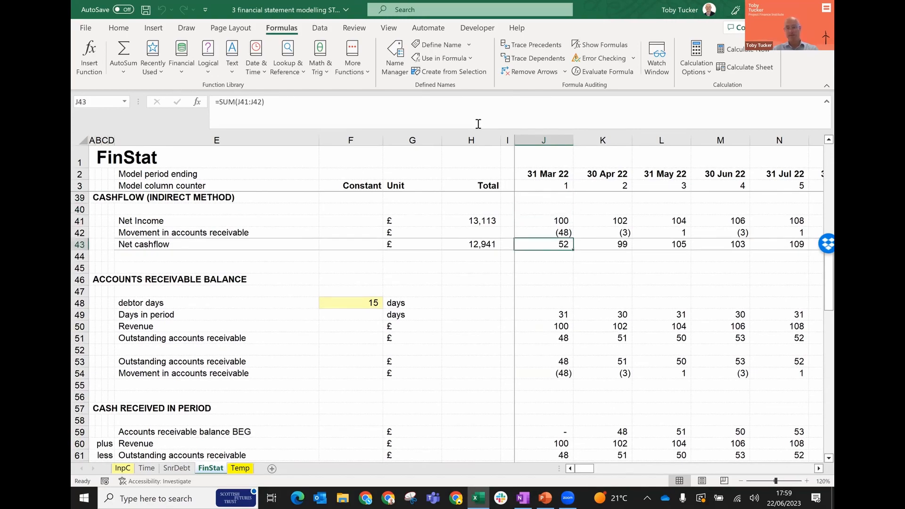
Step: Replace the revenue link in E21 of the direct cash flow cascade with = E$62, linking to "Cash received in period"
key("Down")
key("Down")
key("Down")
key("Down")
key("Down")
key("Down")
key("Down")
key("Down")
key("Down")
key("Down")
key("Down")
key("Down")
key("Down")
key("Down")
key("Down")
key("Down")
key("Down")
key("Down")
key("Down")
key("Down")
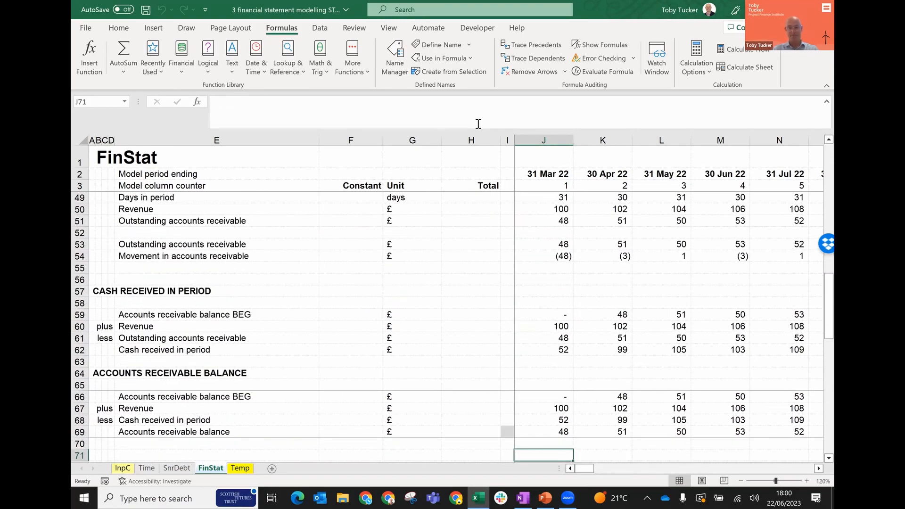
key("Up")
key("Up")
key("Up")
key("Up")
key("Up")
key("Up")
key("Up")
key("Up")
key("Up")
key("Left")
key("Left")
key("Left")
key("Left")
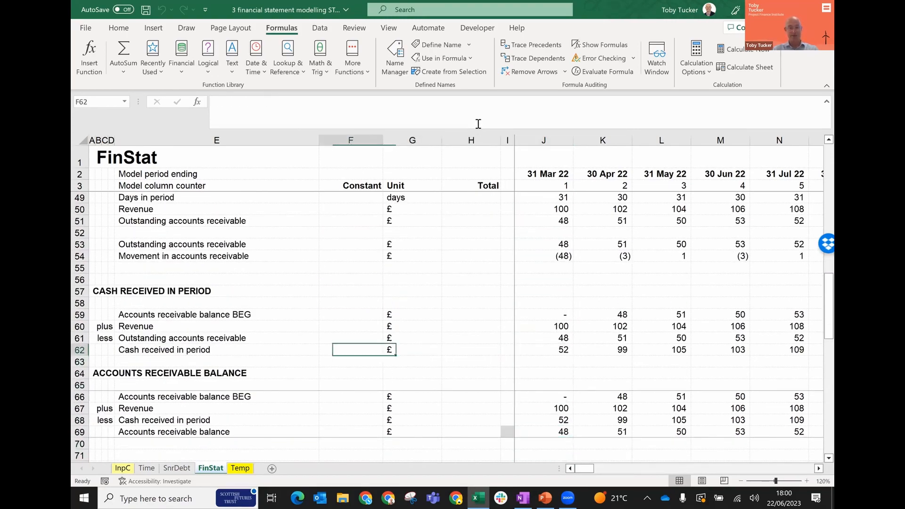
key("Left")
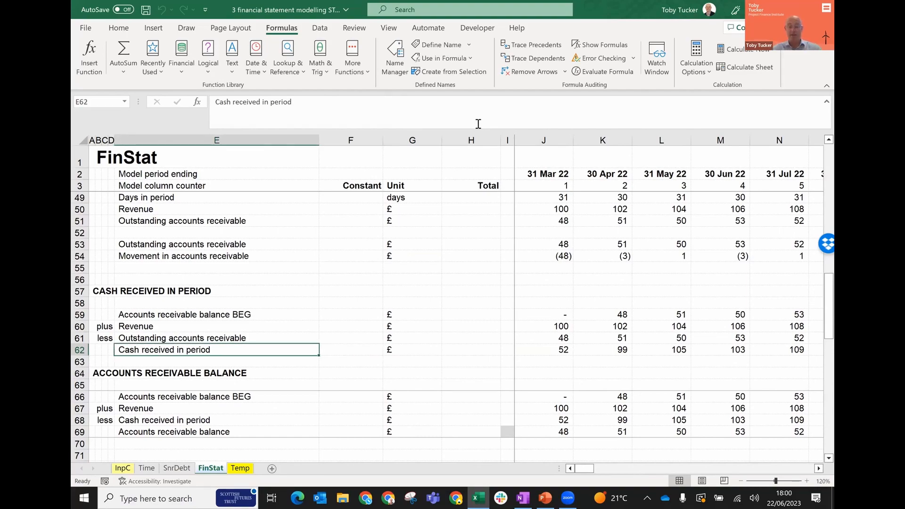
key("ctrl+c")
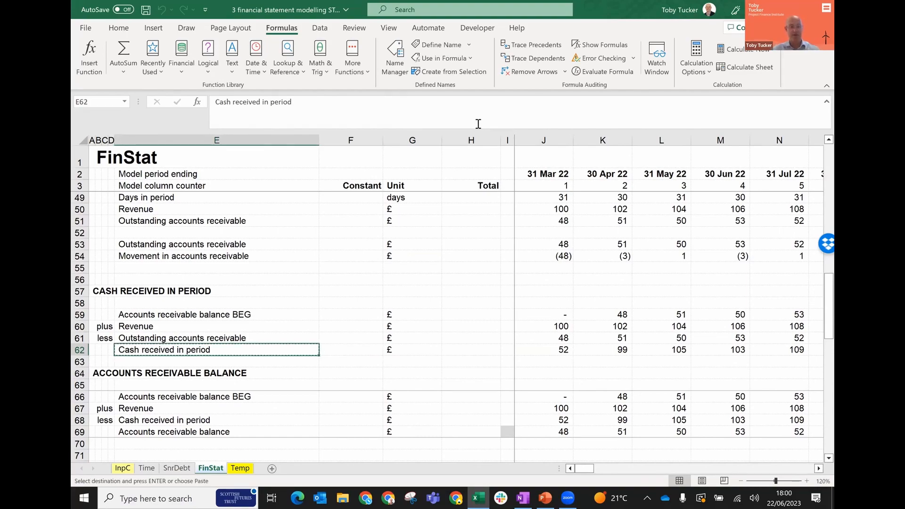
key("Up")
key("Up")
key("Up")
key("Up")
key("Up")
key("Up")
key("Up")
key("Up")
key("Up")
key("Up")
key("Up")
key("Up")
key("Up")
key("Up")
key("Up")
key("Up")
key("Up")
key("Up")
key("Up")
key("Up")
key("Up")
key("Up")
key("Up")
key("Up")
key("Up")
key("Up")
key("Up")
key("Up")
key("Up")
key("Up")
key("Up")
key("Up")
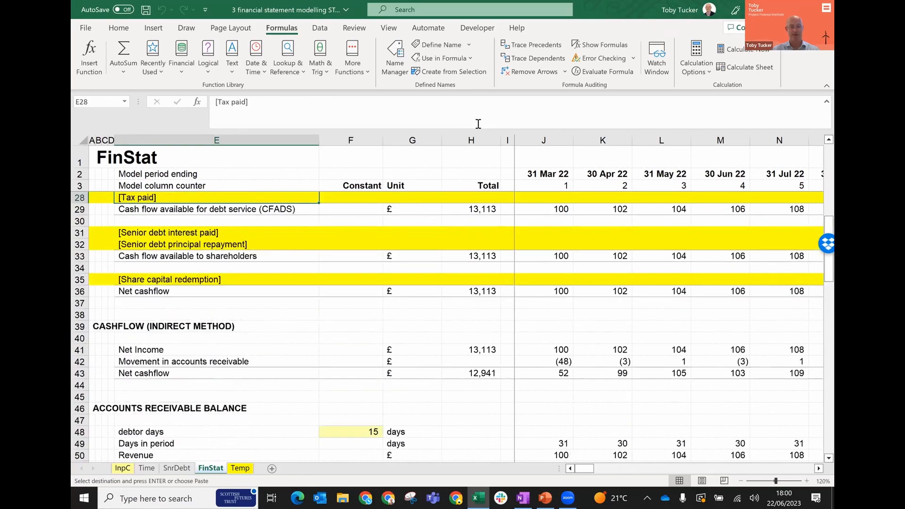
key("Down")
key("Down")
key("Down")
key("Down")
key("Down")
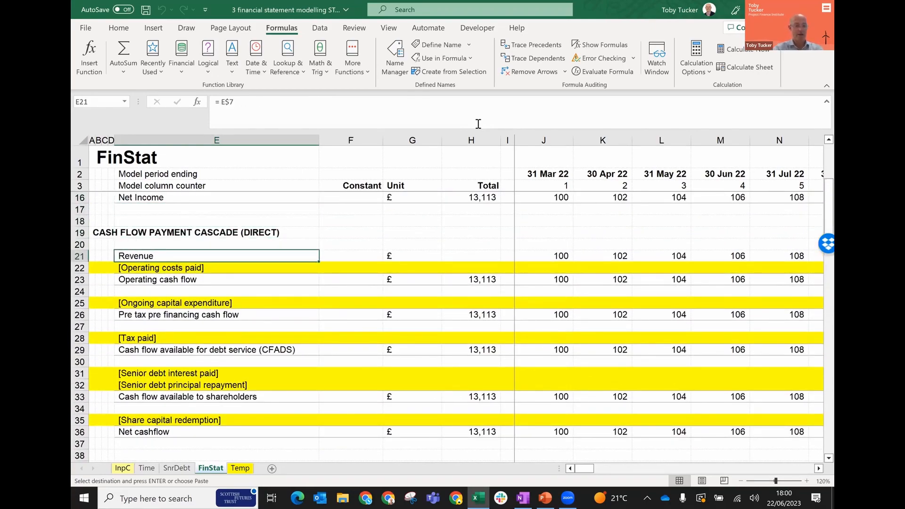
key("Return")
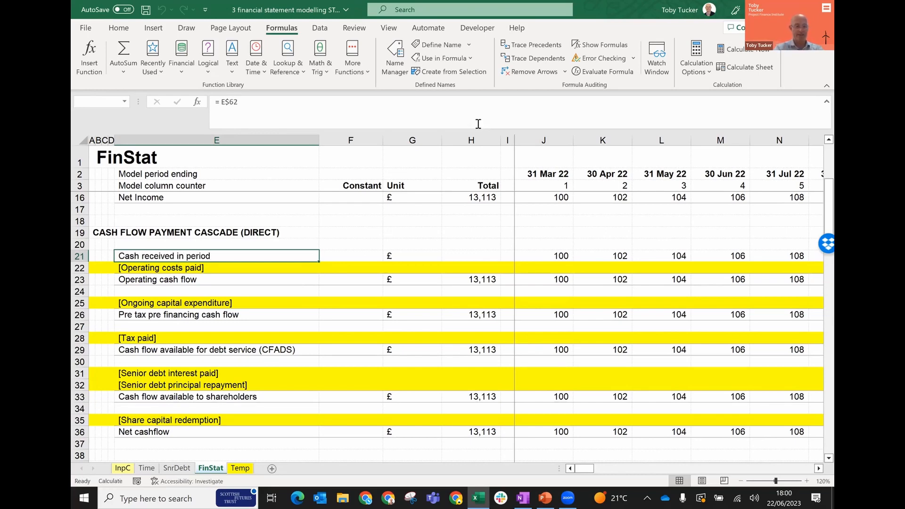
Step: Fill the cash received link across all periods of row 21 and recalculate the workbook
key("ctrl+shift+Right")
key("Right")
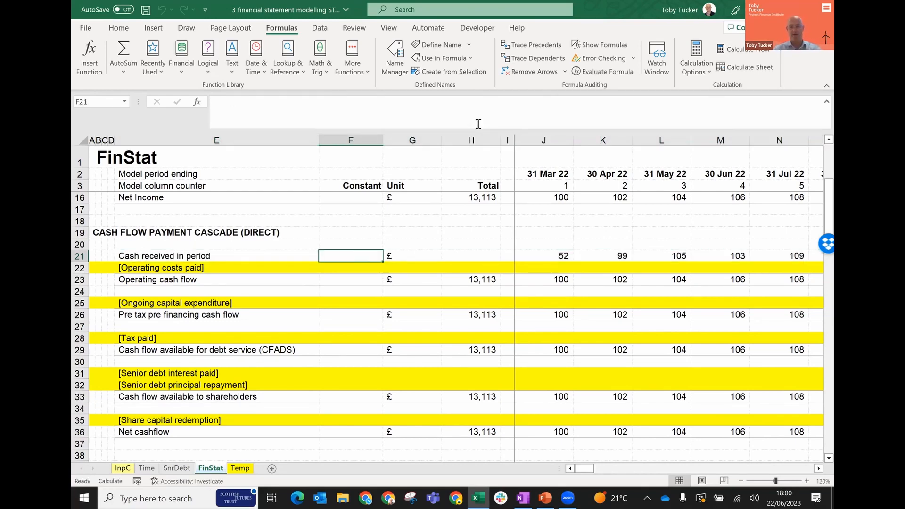
key("F9")
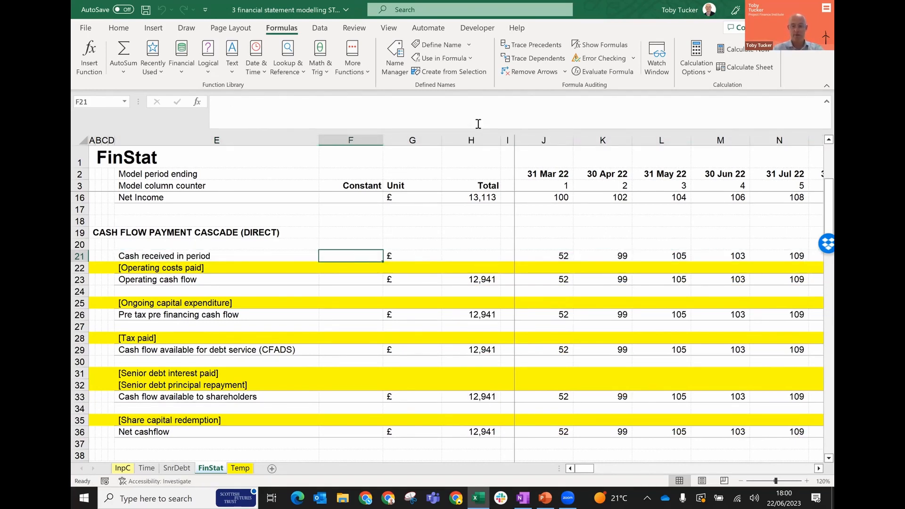
Step: Check the first-period figures of the direct cash flow cascade from cash received in J21 to cash flow available to shareholders in J33
key("Right")
key("ctrl+Right")
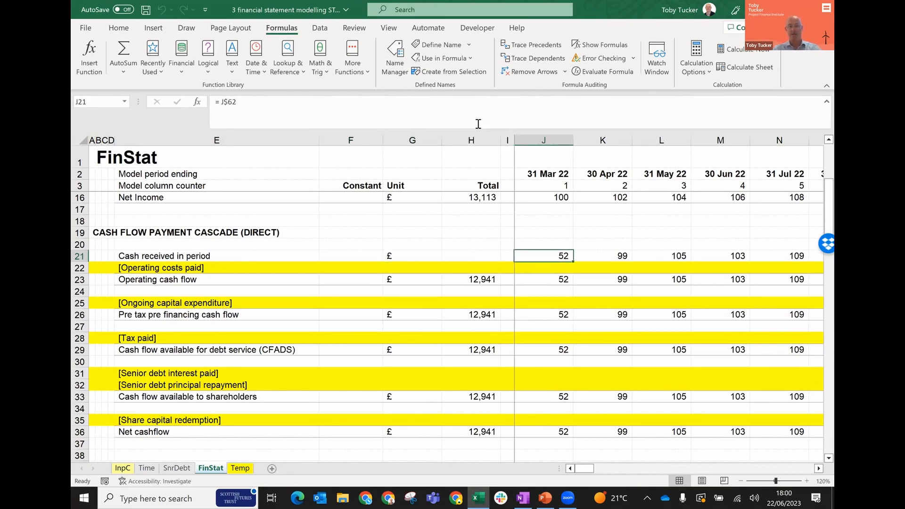
key("Down")
key("Down")
key("Down")
key("Down")
key("Down")
key("Down")
key("Down")
key("Down")
key("Down")
key("Down")
key("Down")
key("Down")
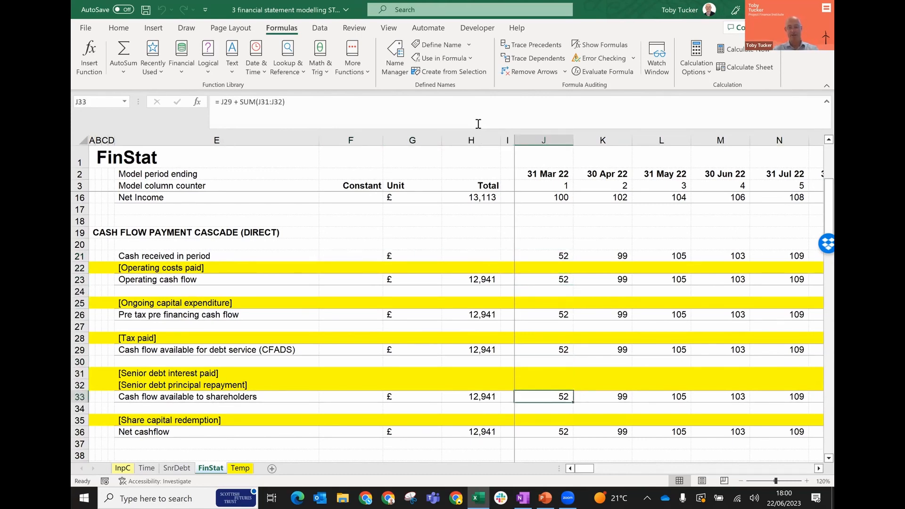
Step: Review the income statement above the cash flow cascade, inspecting the first-period revenue in J7
key("Up")
key("Up")
key("Up")
key("Up")
key("Up")
key("Up")
key("Up")
key("Up")
key("Up")
key("Up")
key("Up")
key("Up")
key("Up")
key("Up")
key("Up")
key("Up")
key("Up")
key("Up")
key("Up")
key("Up")
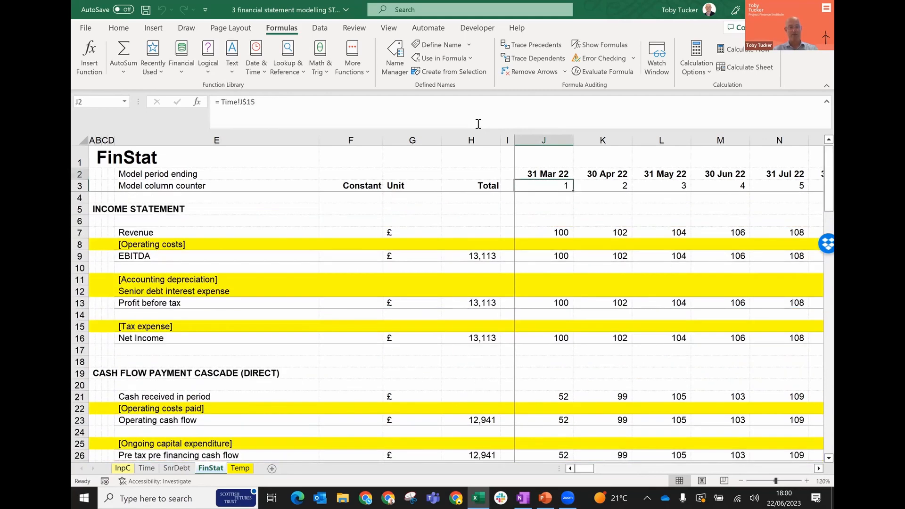
key("Up")
key("Down")
key("Down")
key("Down")
key("Down")
key("Down")
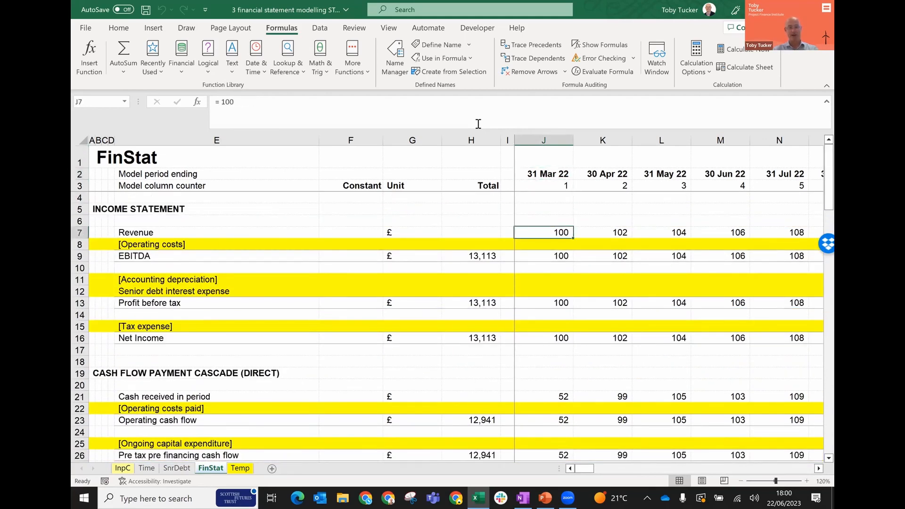
Step: Inspect the cash received in period links for the first two periods in J21 and K21 of the direct cascade
key("Down")
key("Down")
key("Down")
key("Down")
key("Down")
key("Down")
key("Down")
key("Down")
key("Down")
key("Down")
key("Down")
key("Down")
key("Down")
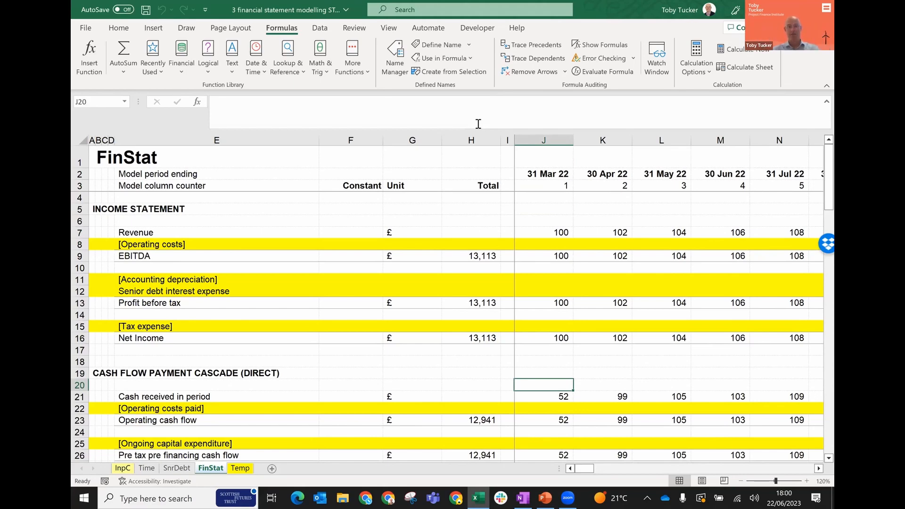
key("Down")
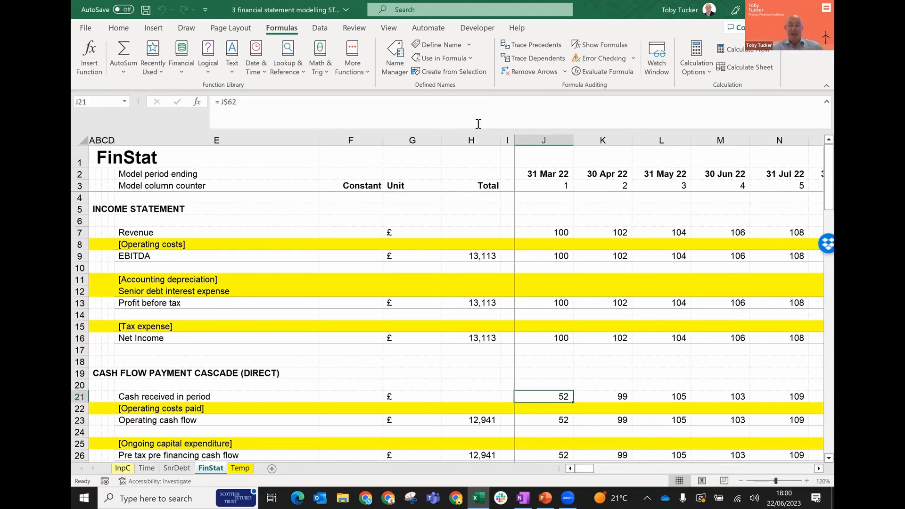
key("Right")
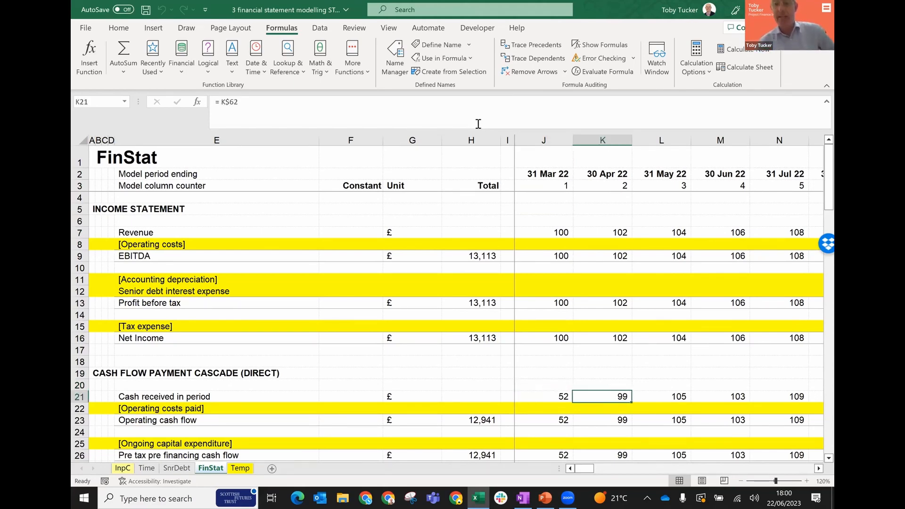
key("Left")
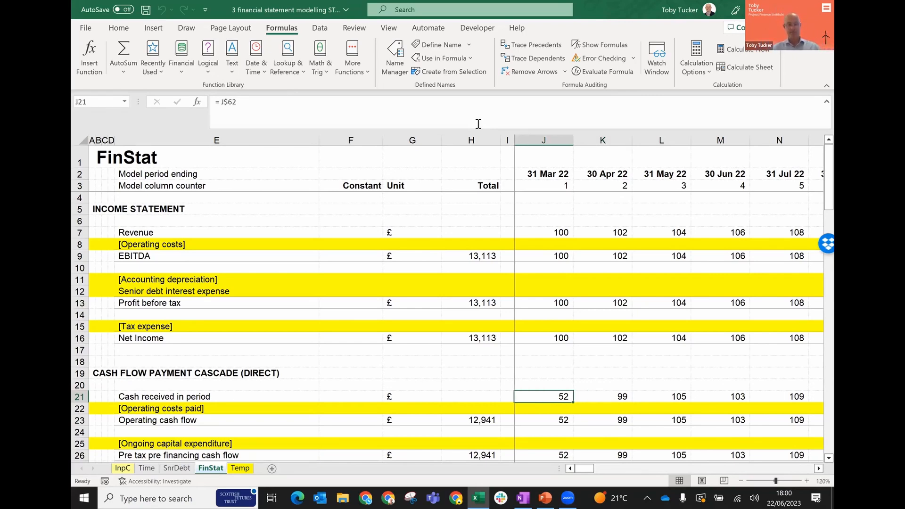
Step: Add a row total for cash received in period in H21, summing all model periods
key("Left")
key("Left")
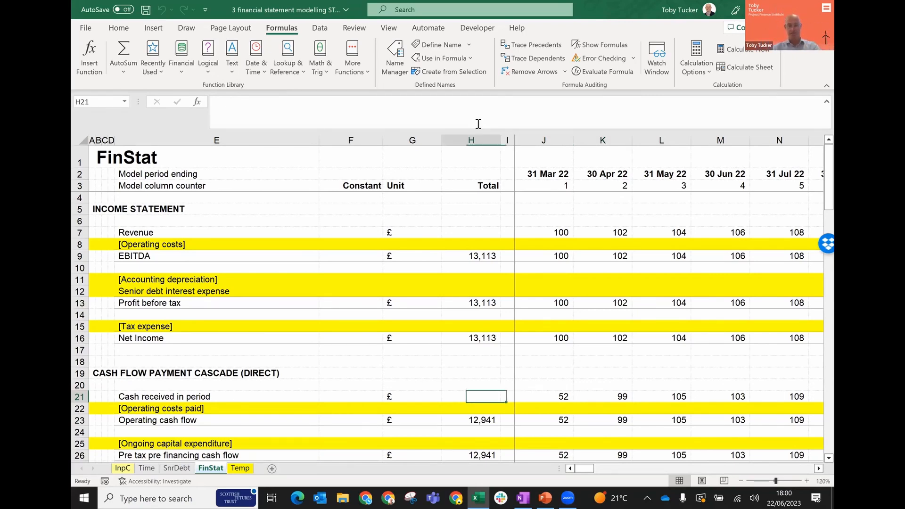
key("ctrl+shift+t")
key("Right")
key("Right")
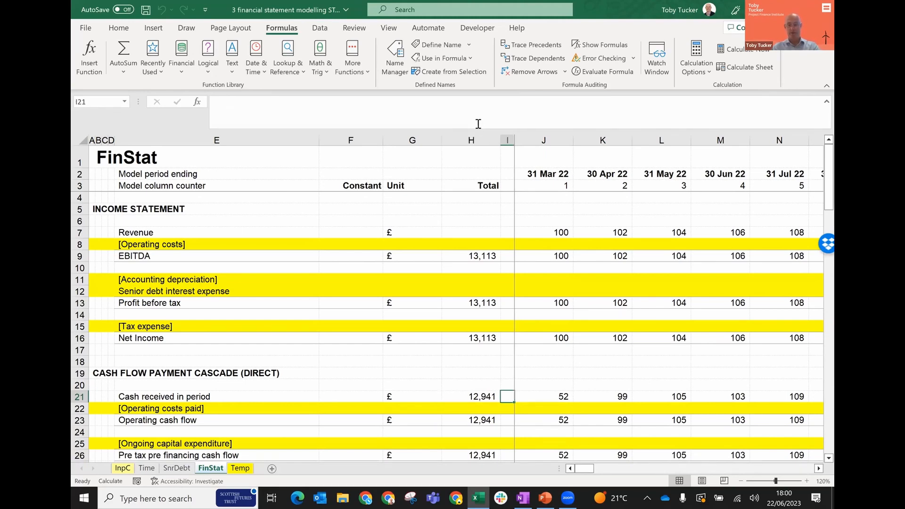
Step: Add the income statement revenue total in H7 with = SUM(J7:BV7)
key("Up")
key("Up")
key("Up")
key("Up")
key("Up")
key("Up")
key("Up")
key("Up")
key("Up")
key("Up")
key("Up")
key("Up")
key("Up")
key("Up")
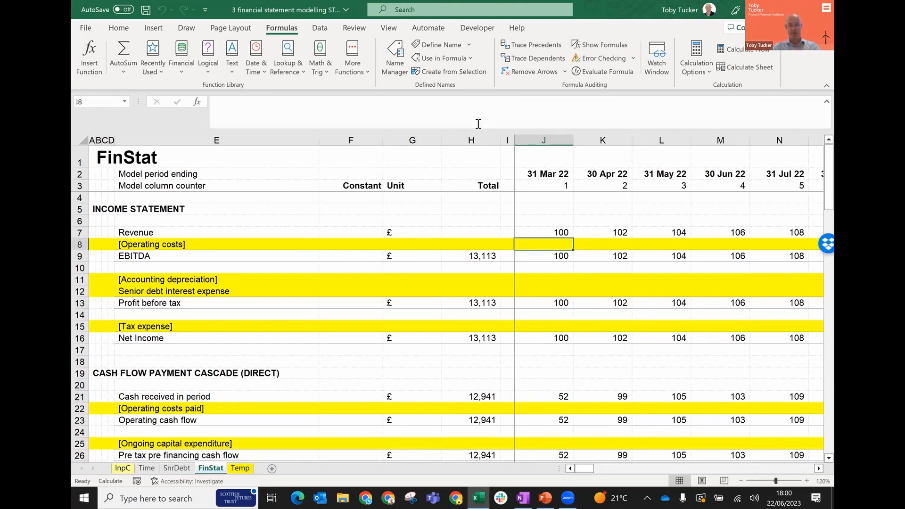
key("Left")
key("Left")
key("ctrl+shift+t")
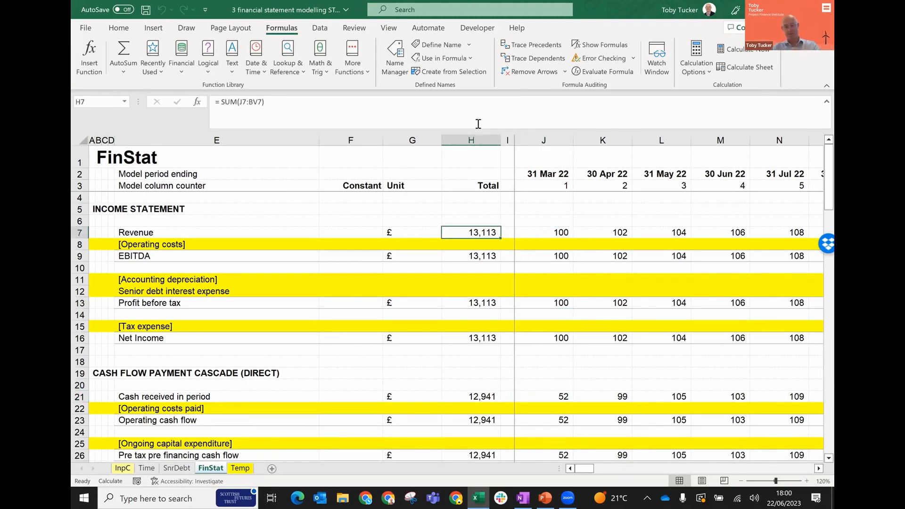
Step: Review the totals down the direct cash flow cascade and inspect the net cashflow formulas in J36 and K36
key("Down")
key("Down")
key("Down")
key("Down")
key("Down")
key("Down")
key("Down")
key("Down")
key("Down")
key("Down")
key("Down")
key("Down")
key("Down")
key("Down")
key("Down")
key("Down")
key("Down")
key("Down")
key("Down")
key("Down")
key("Down")
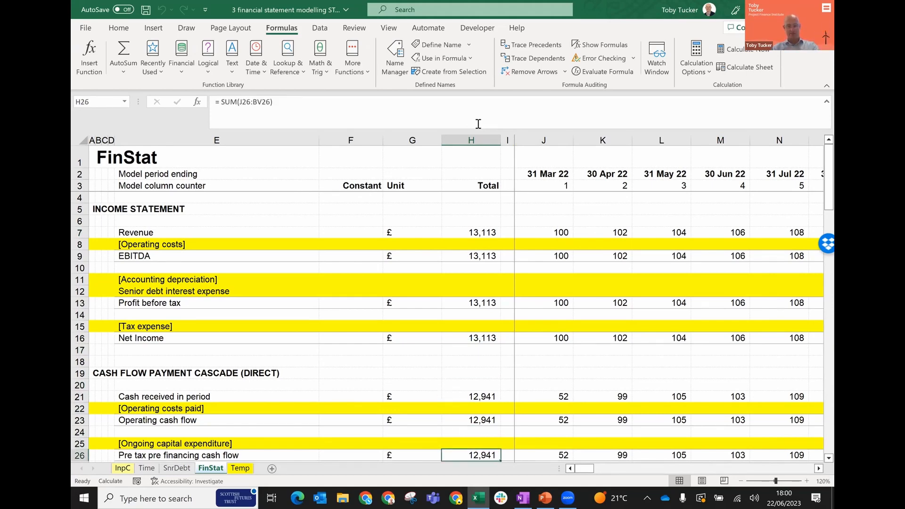
key("Down")
key("Right")
key("Right")
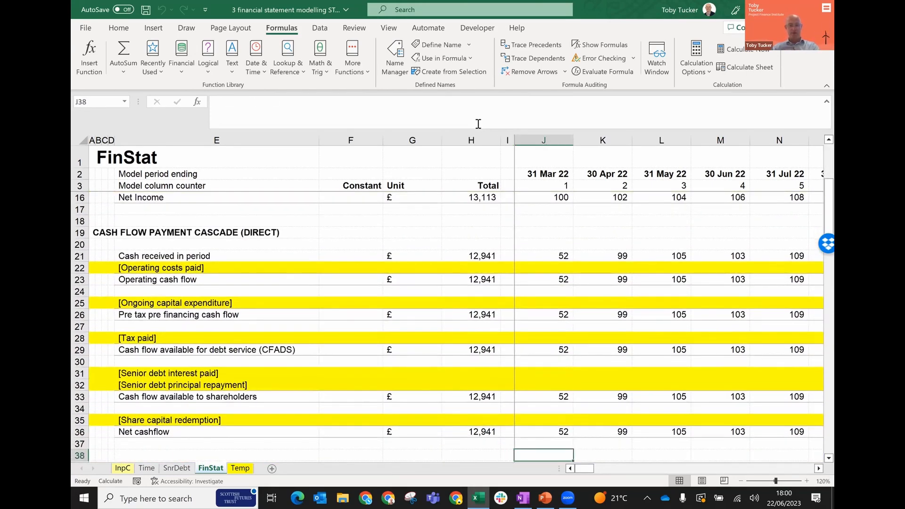
key("Up")
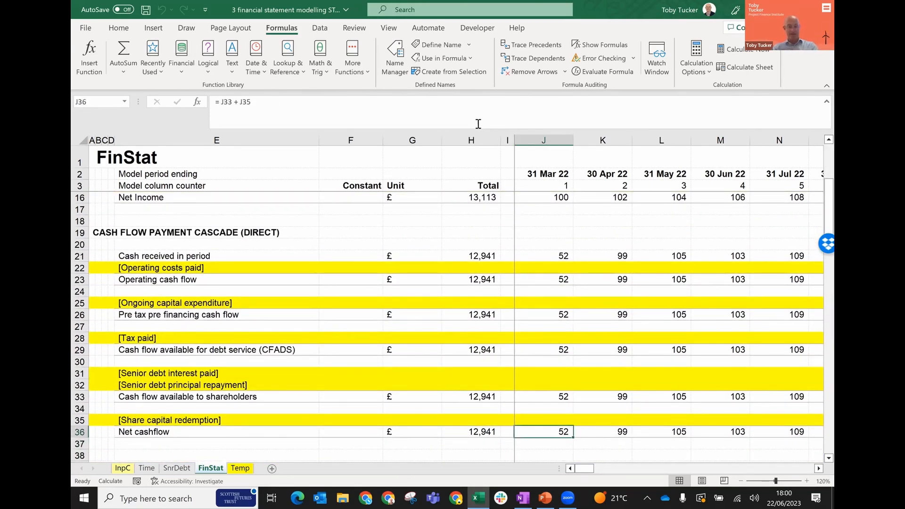
key("Right")
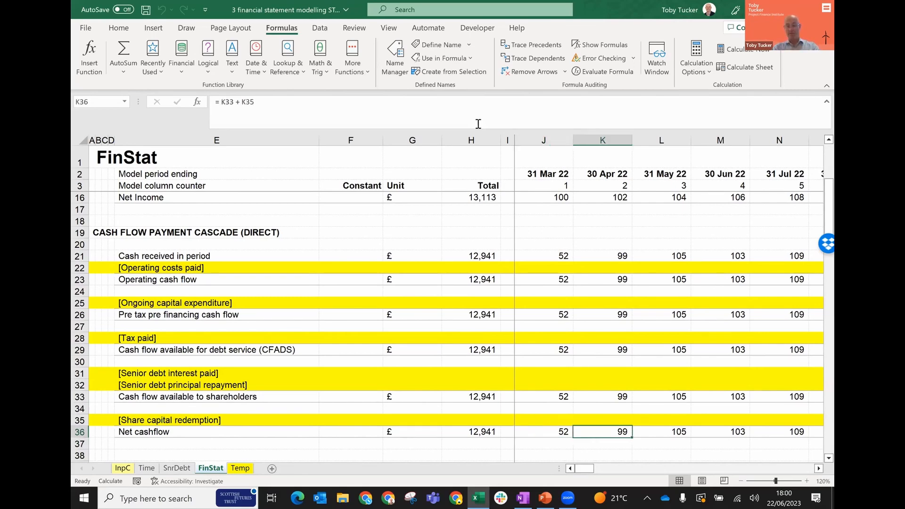
key("Left")
Step: Examine the indirect method cashflow from net income in row 41 to net cashflow in row 43 for the first three periods
key("Right")
key("Down")
key("Down")
key("Down")
key("Down")
key("Down")
key("Down")
key("Down")
key("Down")
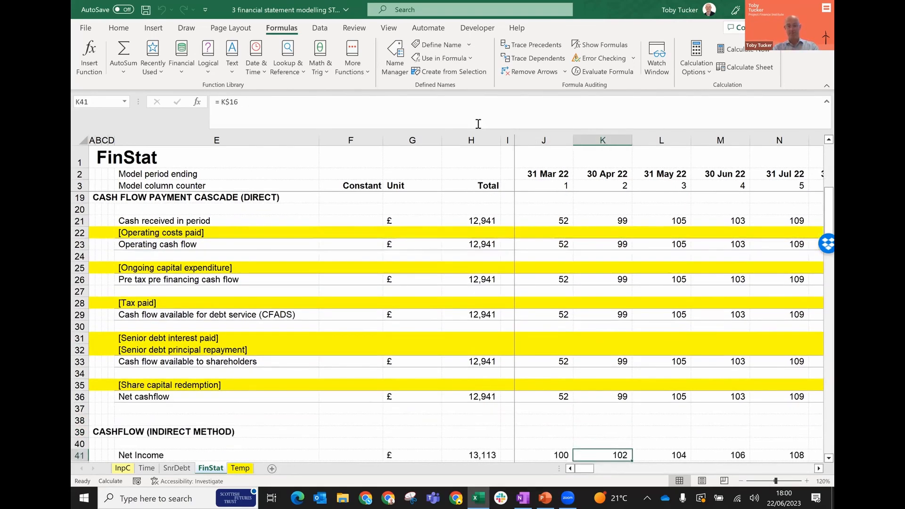
key("Up")
key("Left")
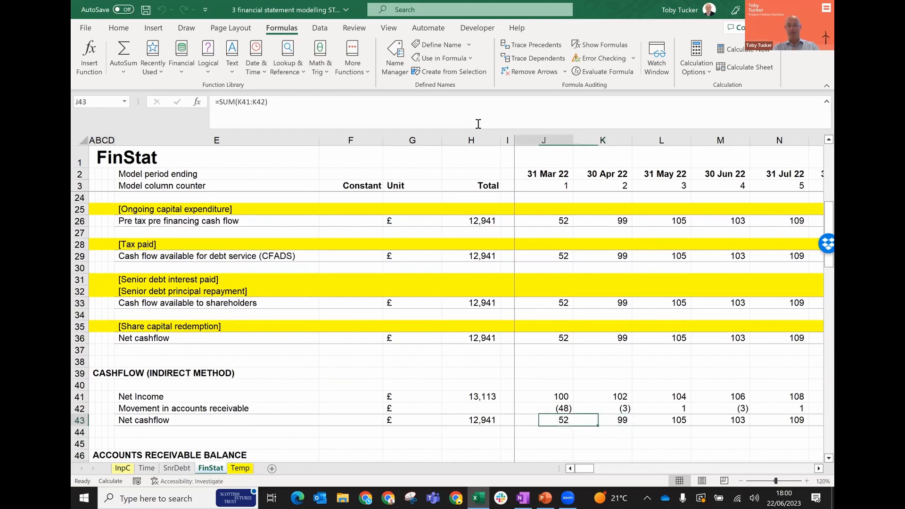
key("Right")
key("Right")
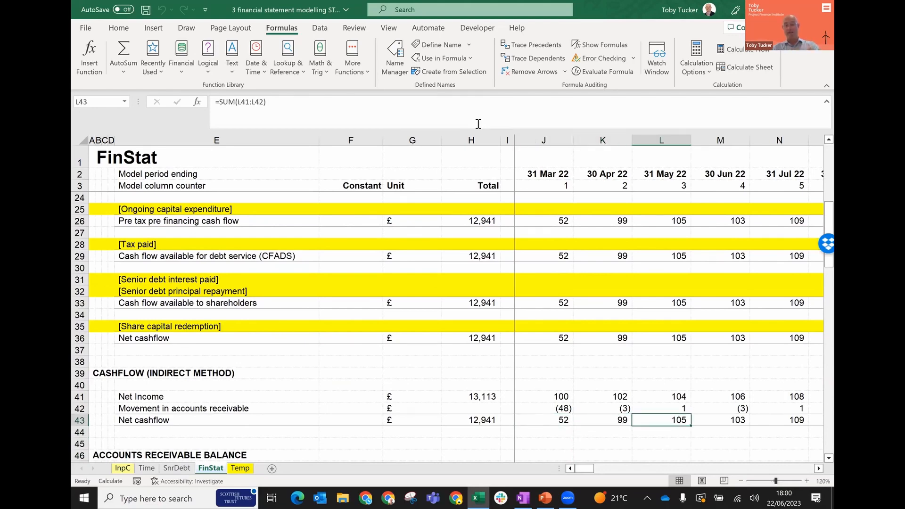
Step: Compare the direct cascade's net cashflow in row 36 with the indirect method's net cashflow across periods and totals
key("Up")
key("Up")
key("Up")
key("Up")
key("Up")
key("Up")
key("Up")
key("Up")
key("Down")
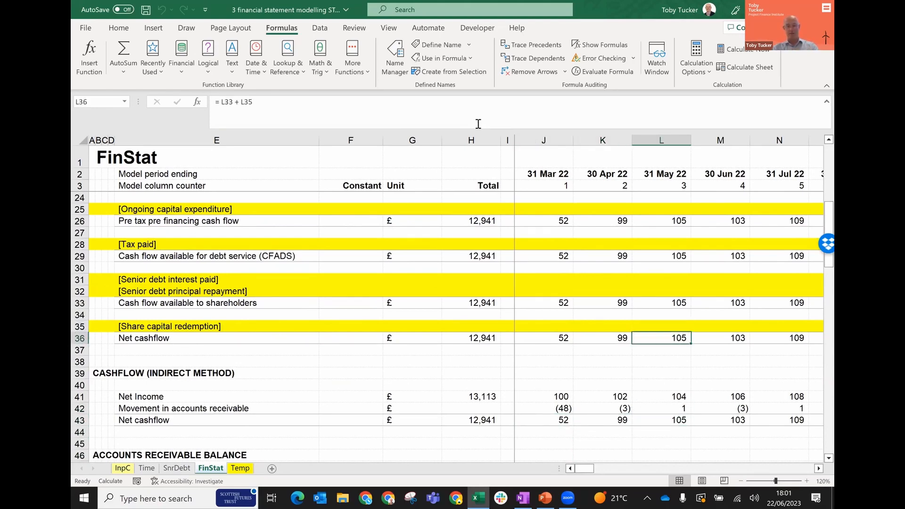
key("Left")
key("Left")
key("Left")
key("Left")
key("Left")
key("Left")
key("Left")
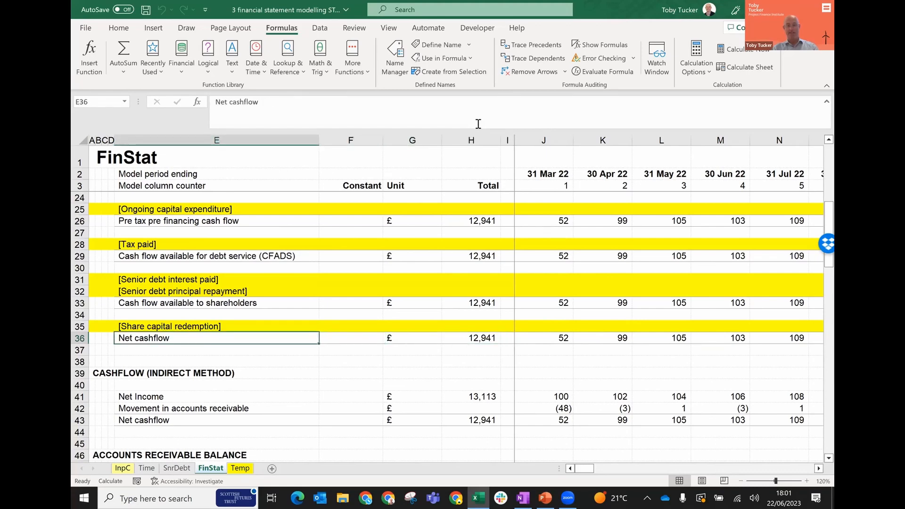
key("Right")
key("Right")
key("Down")
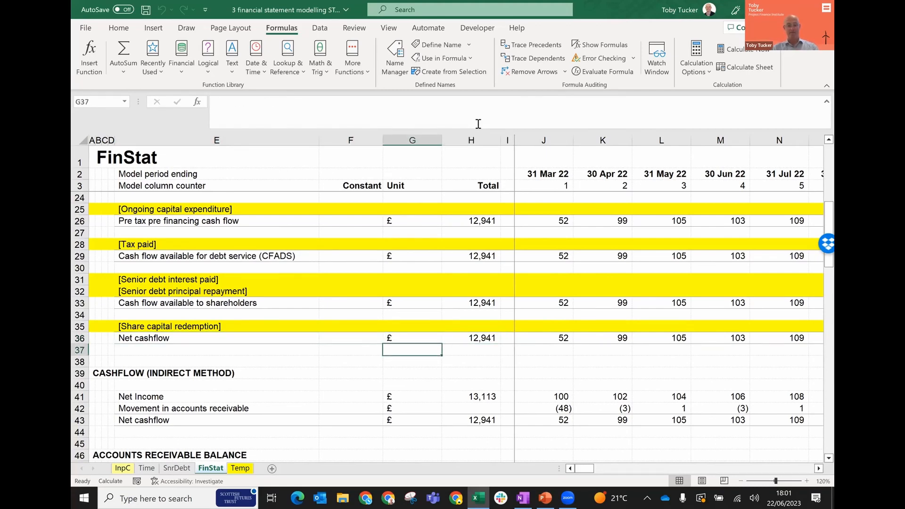
key("Up")
Step: Switch to the PowerPoint presentation and show slide 6, "Comparing direct & indirect cashflows"
key("alt+Tab")
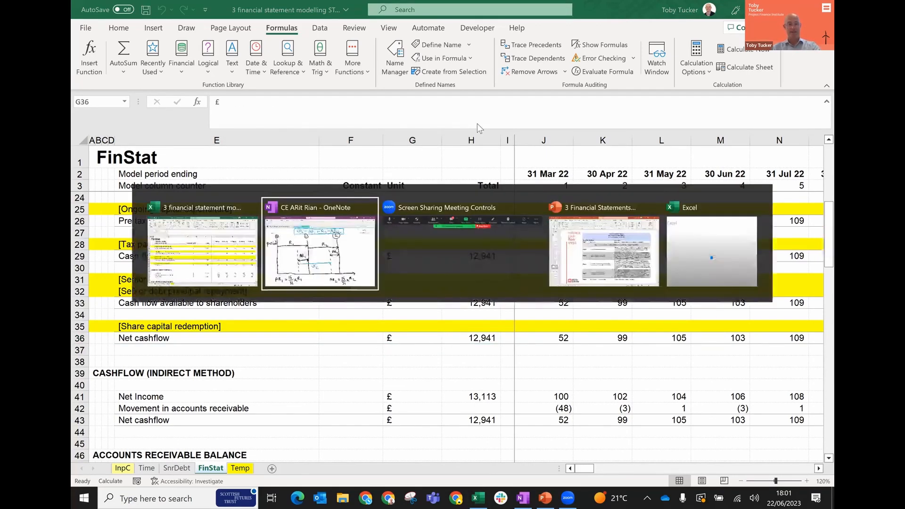
key("alt+Tab")
key("alt+Tab")
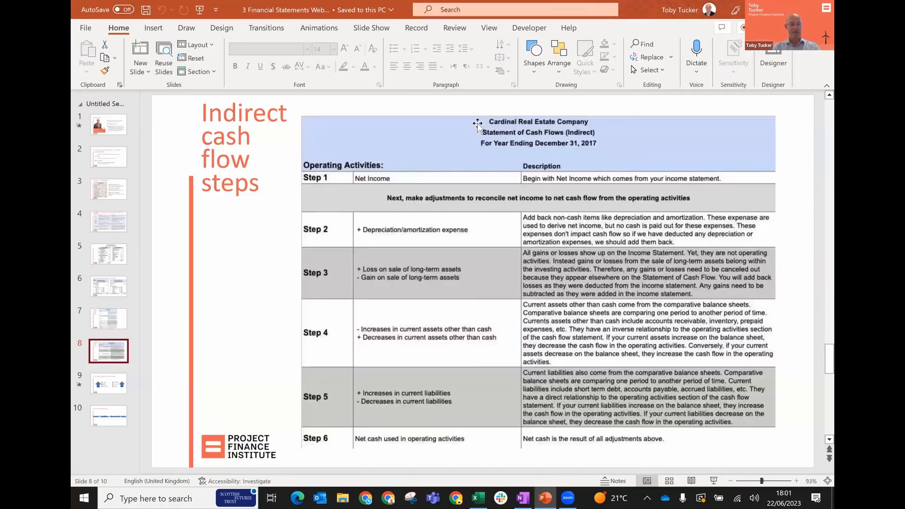
key("Up")
key("Up")
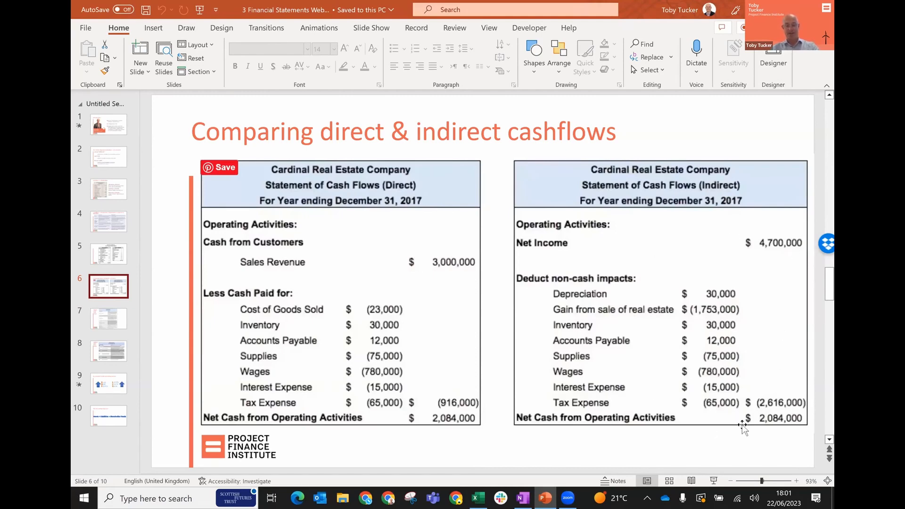
Step: Return to the Excel model and review the accounts receivable and cash received in period calculations down to row 71 of FinStat
key("alt+Tab")
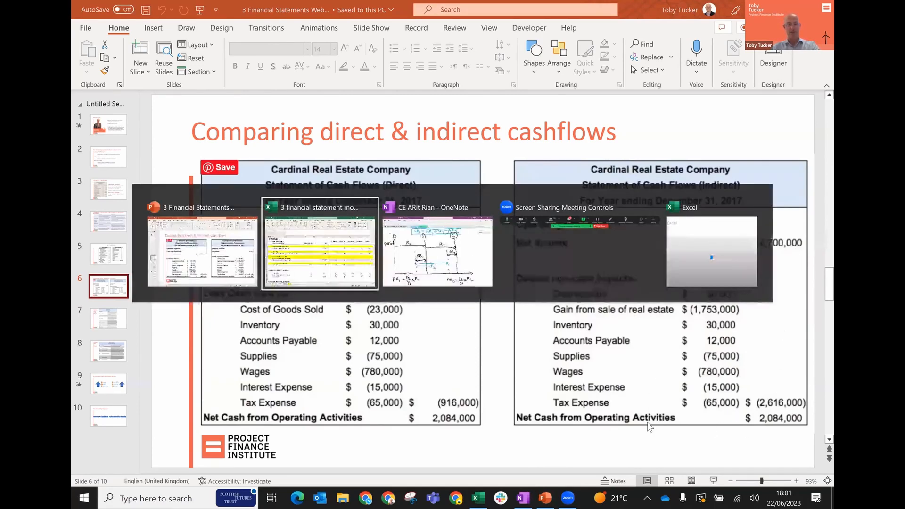
key("Down")
key("Down")
key("Down")
key("Down")
key("Down")
key("Down")
key("Down")
key("Down")
key("Down")
key("Down")
key("Down")
key("Down")
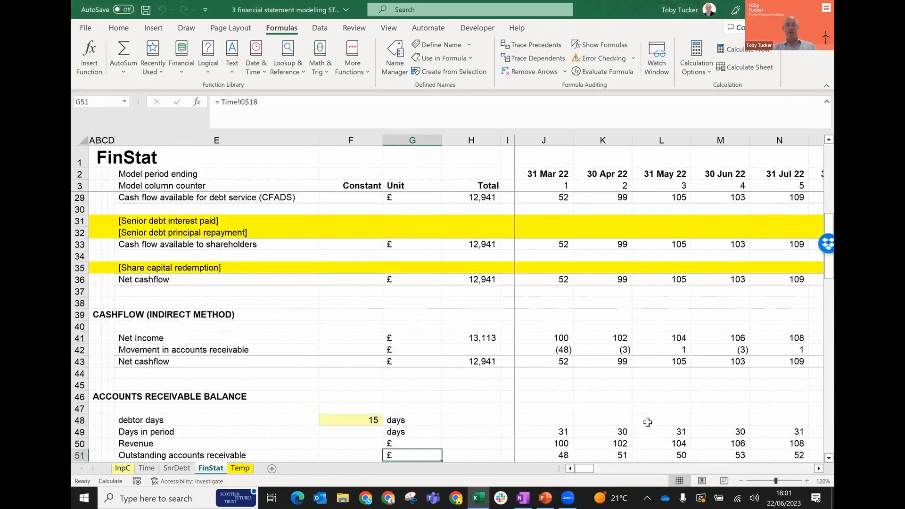
key("Down")
key("Down")
key("Down")
key("Down")
key("Down")
key("Down")
key("Down")
key("Down")
key("Down")
key("Down")
key("Down")
key("Down")
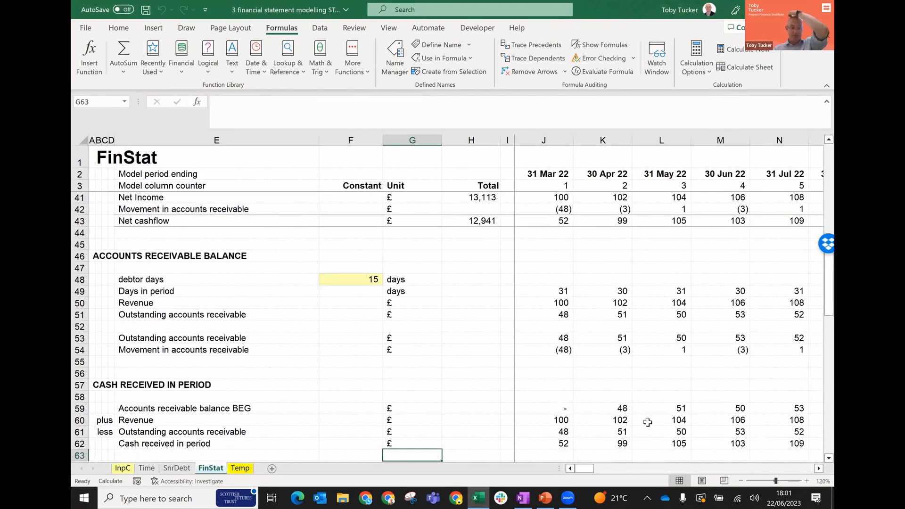
key("Down")
key("Down")
key("Down")
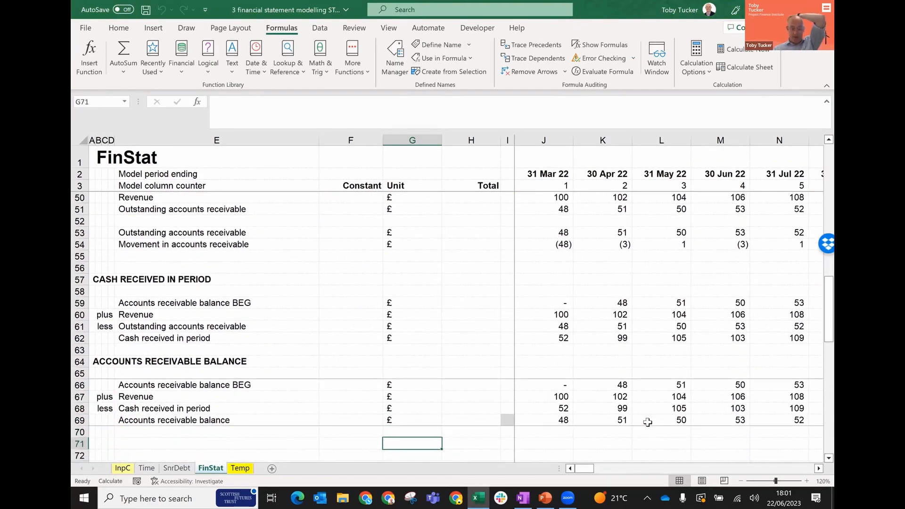
Step: Review FinStat from the accounts receivable balance back up through the indirect and direct cash flow sections to row 22
key("Up")
key("Page_Up")
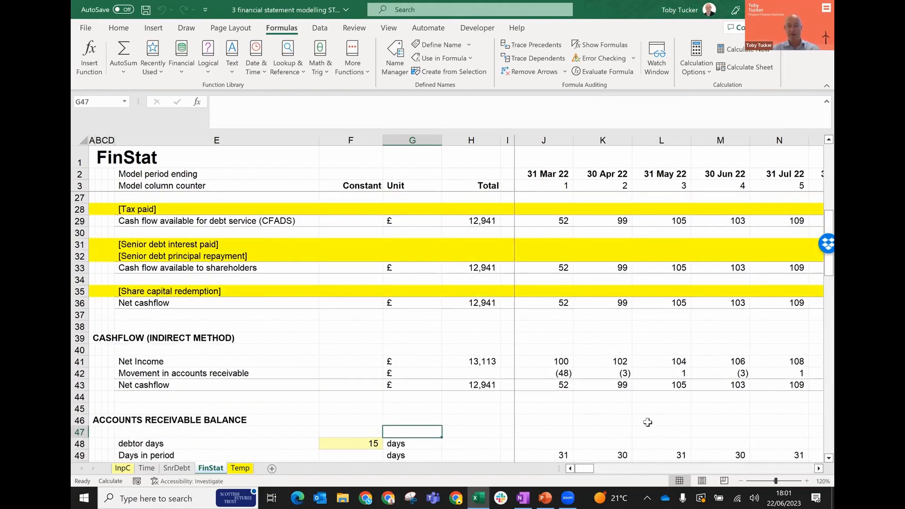
key("Up")
key("Up")
key("Up")
key("Up")
key("Up")
key("Up")
key("Up")
key("Up")
key("Up")
key("Up")
key("Up")
key("Up")
key("Up")
key("Up")
key("Up")
key("Up")
key("Up")
key("Up")
key("Up")
key("Up")
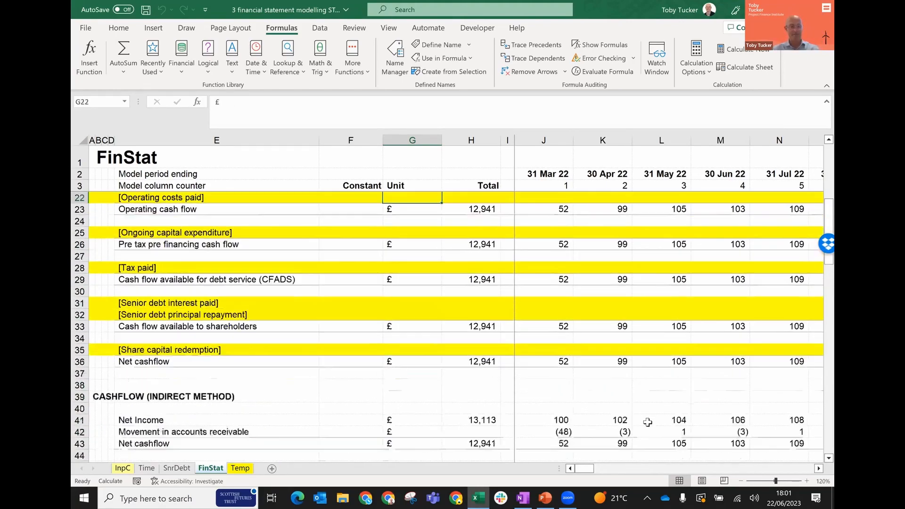
Step: Review the operating cash flow lines and the income statement up to row 5 of FinStat
key("Up")
key("Up")
key("Up")
key("Up")
key("Up")
key("Up")
key("Up")
key("Up")
key("Up")
key("Up")
key("Up")
key("Up")
key("Up")
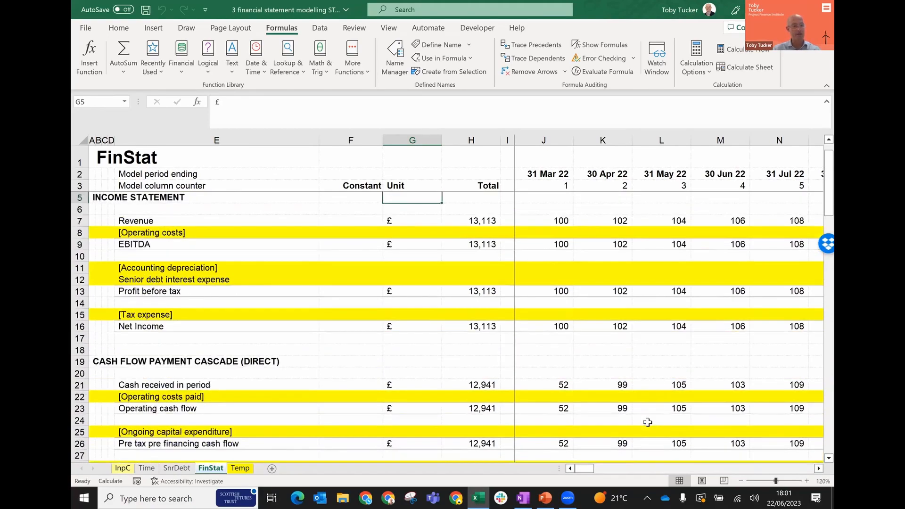
Step: Compare total assets with total liabilities and shareholder funds in the balance sheet, checking the retained cash balance formula
key("Page_Down")
key("Page_Down")
key("Page_Down")
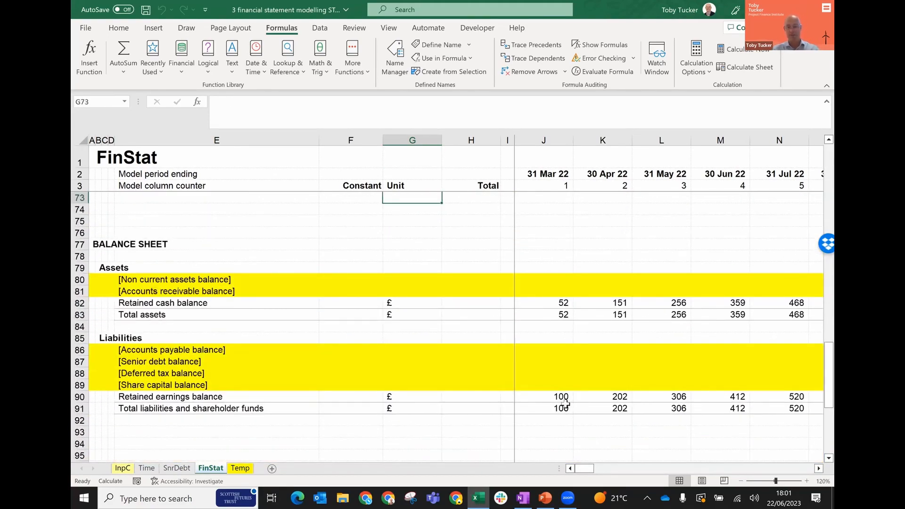
left_click(552, 310)
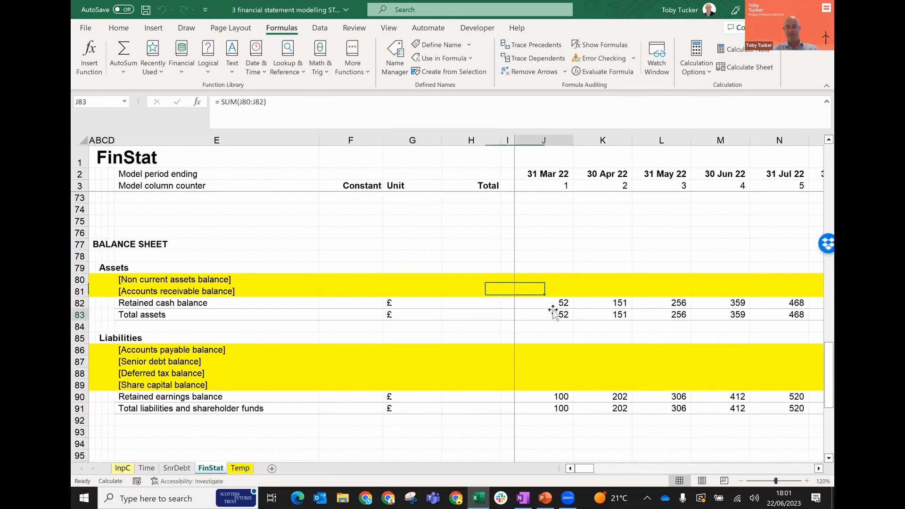
key("Down")
key("Down")
key("Down")
key("Down")
key("Down")
key("Up")
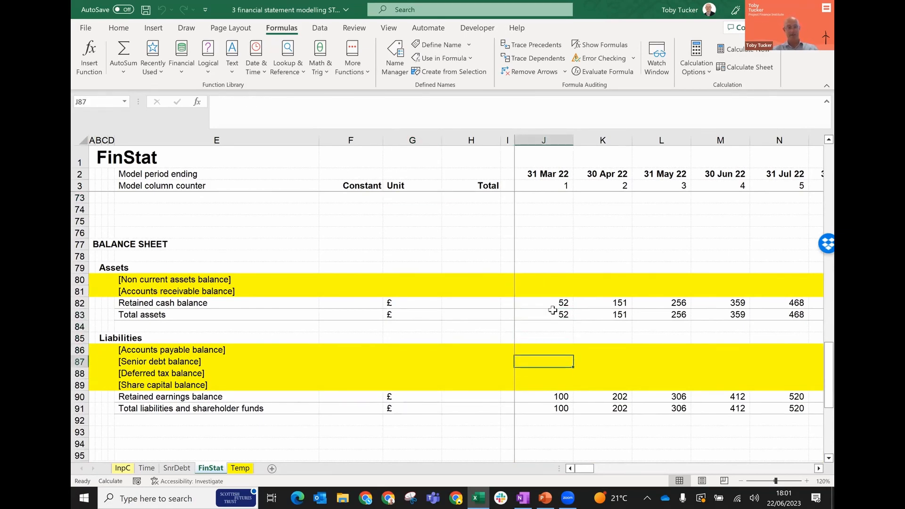
key("Down")
key("Down")
key("Up")
key("Up")
key("Up")
key("Up")
key("Up")
key("Up")
key("Up")
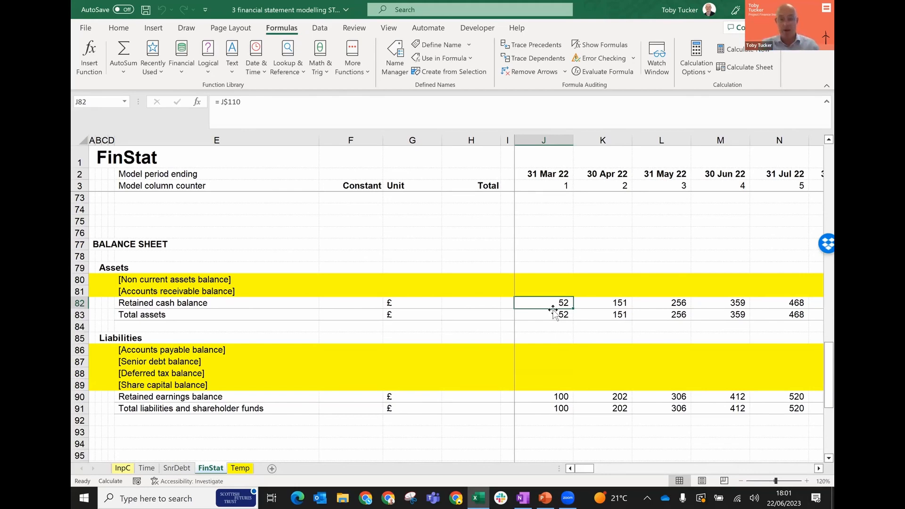
Step: Replace the balance sheet's accounts receivable placeholder in row 81 with a link to row 69, filled across all periods
key("Left")
key("Left")
key("Left")
key("Left")
key("Left")
key("Up")
key("Up")
key("Up")
key("Up")
key("Up")
key("Up")
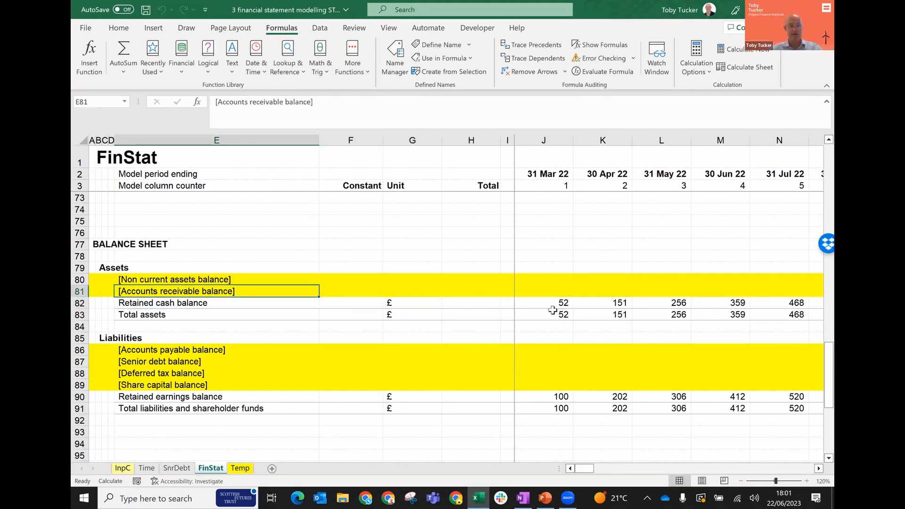
key("Up")
key("Up")
key("Up")
key("Up")
key("Up")
key("Up")
key("Up")
key("Up")
key("Up")
key("Up")
key("Up")
key("Up")
key("Up")
key("Up")
key("Up")
key("Up")
key("Up")
key("Up")
key("Up")
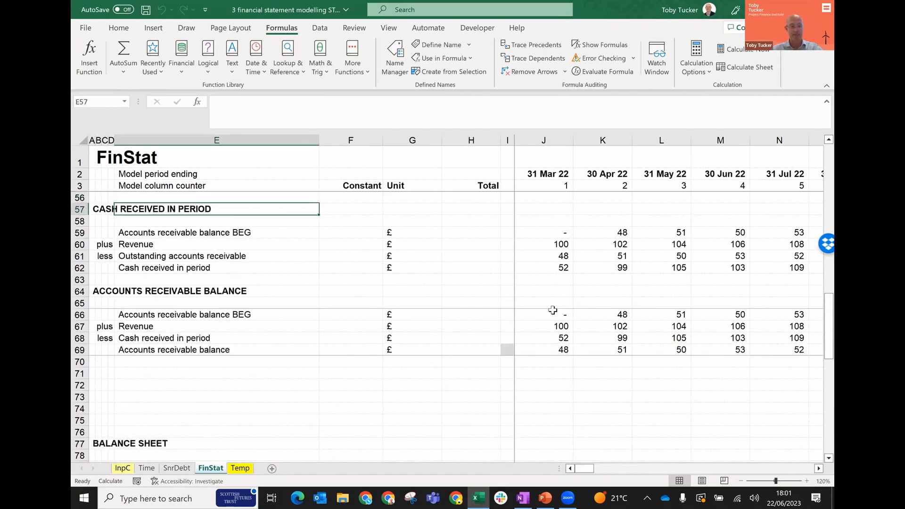
key("Down")
key("Down")
key("Down")
key("Down")
key("Down")
key("Down")
key("Down")
key("Down")
key("Down")
key("Down")
key("Down")
key("Down")
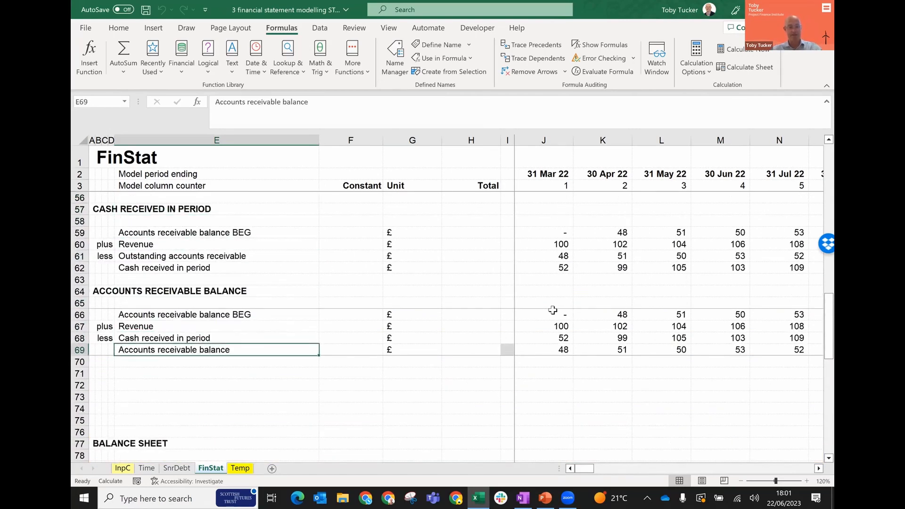
key("ctrl+c")
key("Down")
key("Down")
key("Down")
key("Down")
key("Down")
key("Down")
key("Down")
key("Down")
key("Down")
key("Down")
key("Down")
key("Down")
key("Down")
key("Down")
key("Down")
key("Down")
key("Down")
key("Down")
key("Down")
key("Down")
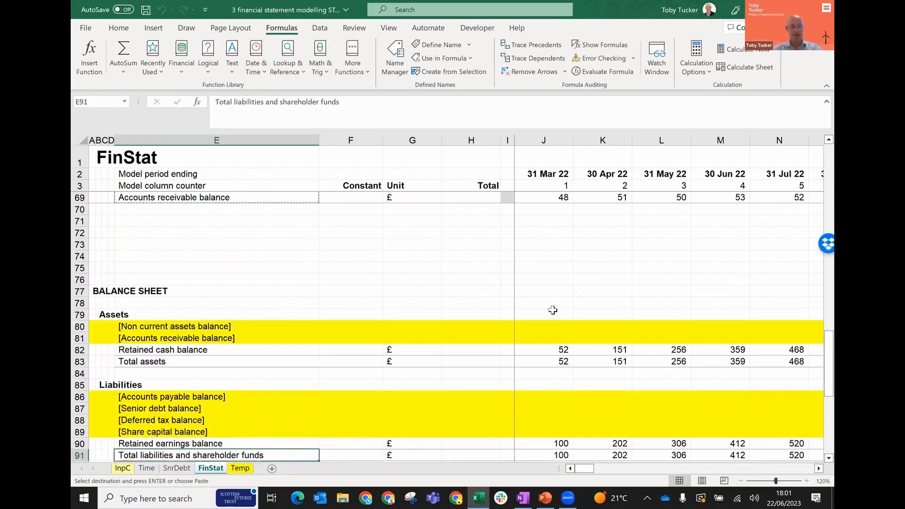
key("Up")
key("Up")
key("Up")
key("Up")
key("Up")
key("Up")
key("Up")
key("Up")
key("Up")
key("Up")
key("Up")
key("Down")
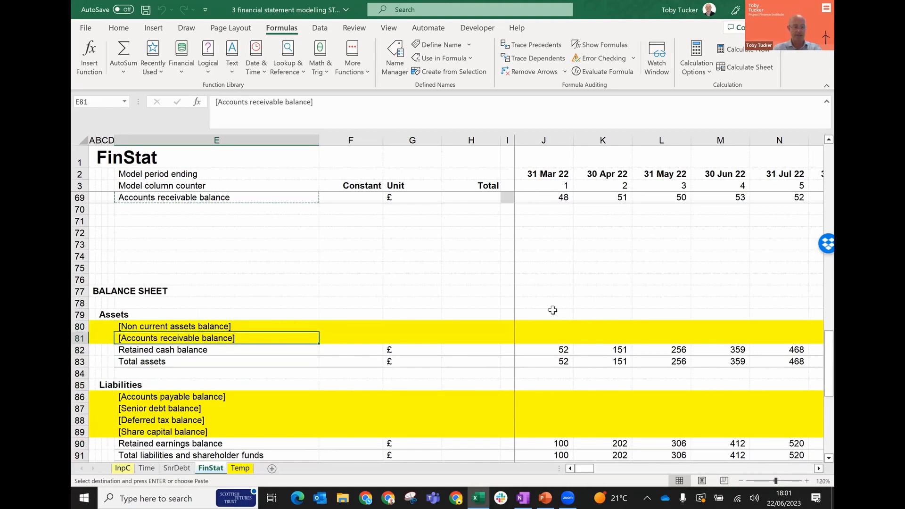
key("Return")
key("ctrl+shift+Right")
key("ctrl+r")
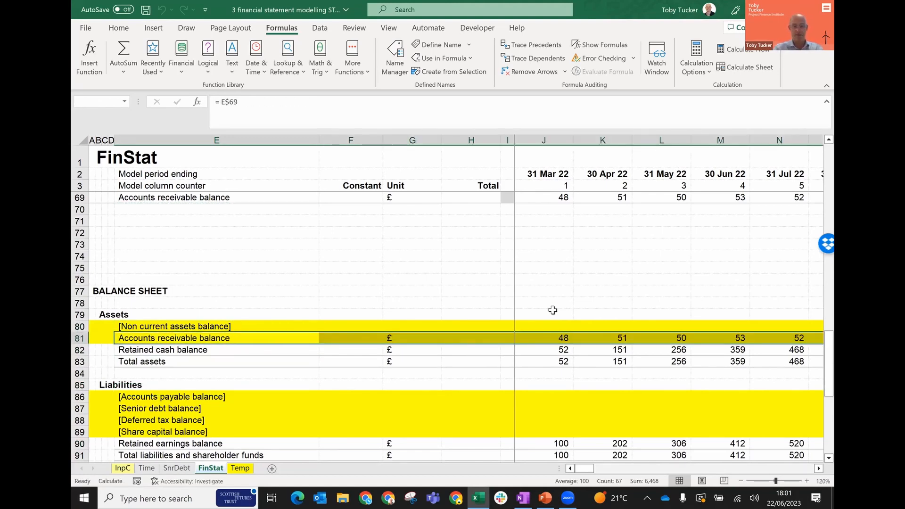
Step: Remove the yellow fill from the accounts receivable balance row 81 and recalculate the model
key("shift+space")
key("alt+h")
key("h")
key("n")
key("Down")
key("Down")
key("Down")
key("Down")
key("Down")
key("Down")
key("Down")
key("Down")
key("Down")
key("Down")
key("Down")
key("Down")
key("Down")
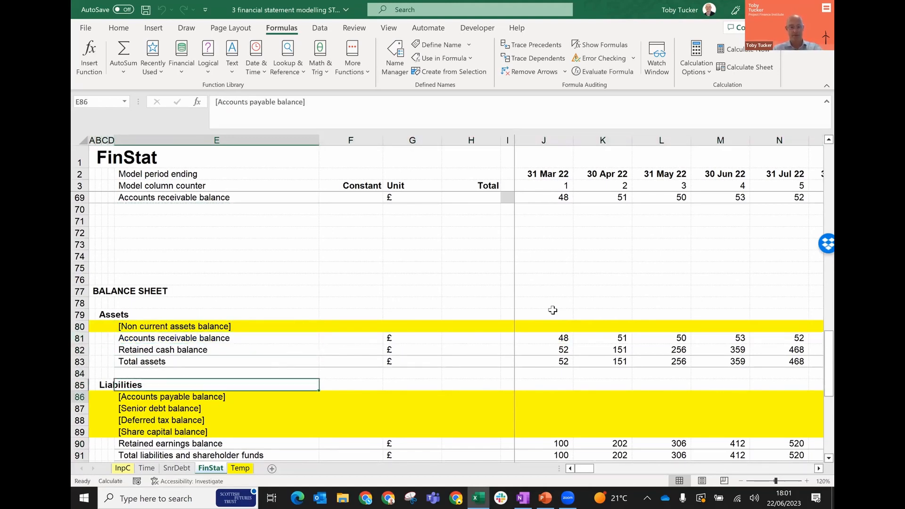
key("F9")
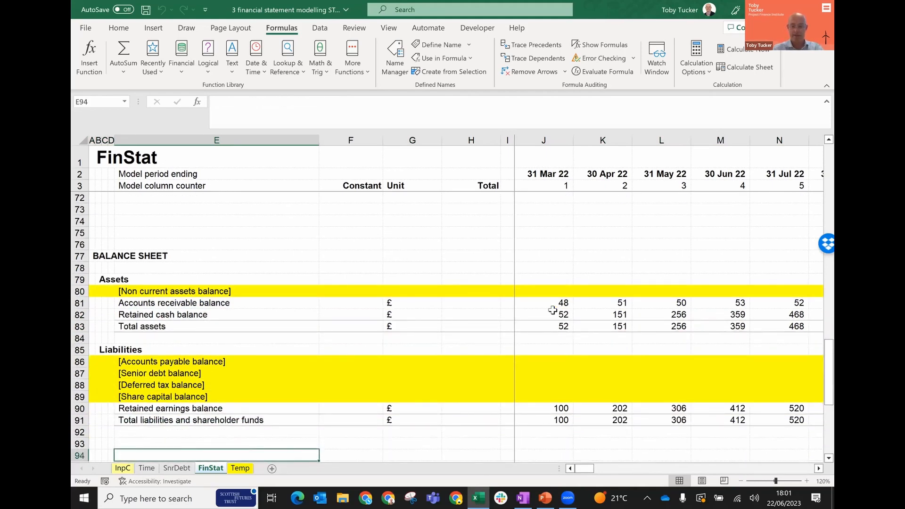
scroll(552, 310, "down", 1)
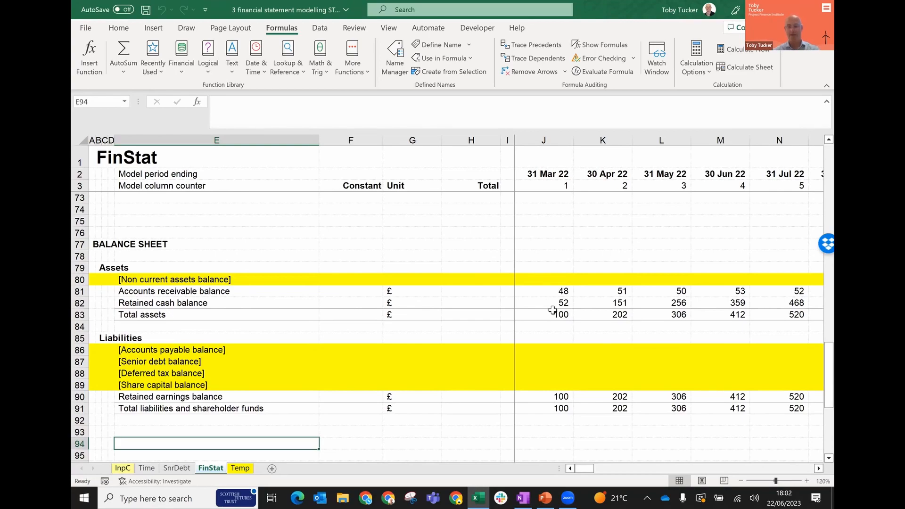
Step: Delete the five empty rows 71 to 75 between the accounts receivable balance block and the balance sheet
key("Up")
key("Up")
key("Up")
key("Up")
key("Up")
key("Up")
key("Up")
key("Up")
key("Up")
key("Up")
key("Up")
key("Up")
key("Up")
key("Up")
key("Up")
key("Up")
key("Up")
key("Up")
key("Up")
key("Up")
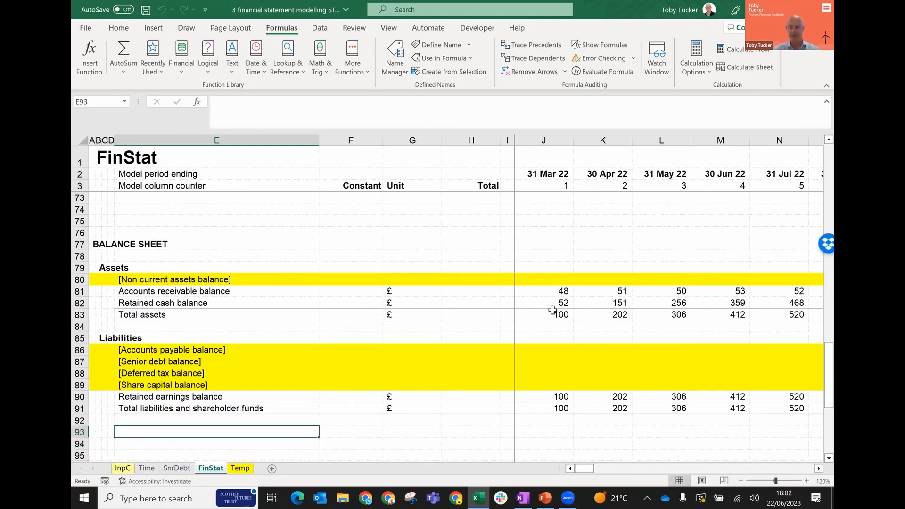
key("Down")
key("Down")
key("Down")
key("Down")
key("Down")
key("Down")
key("Down")
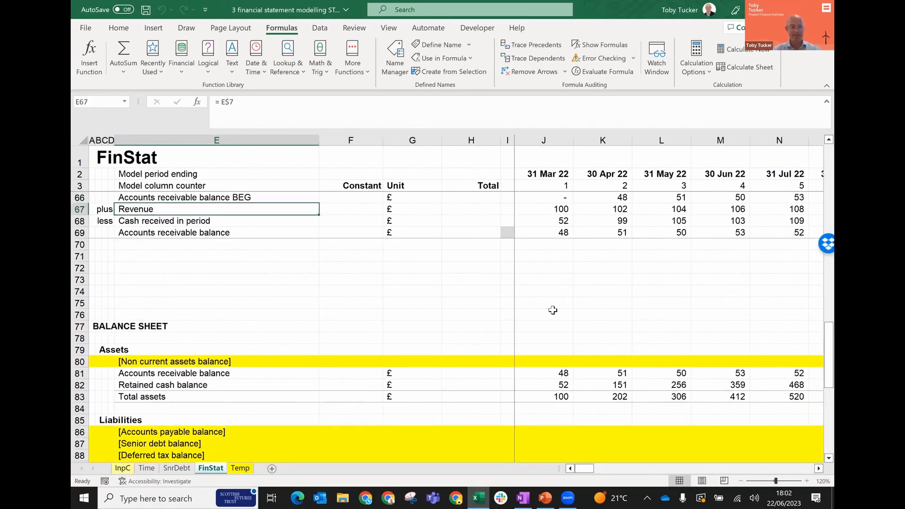
key("Up")
key("Up")
key("shift+space")
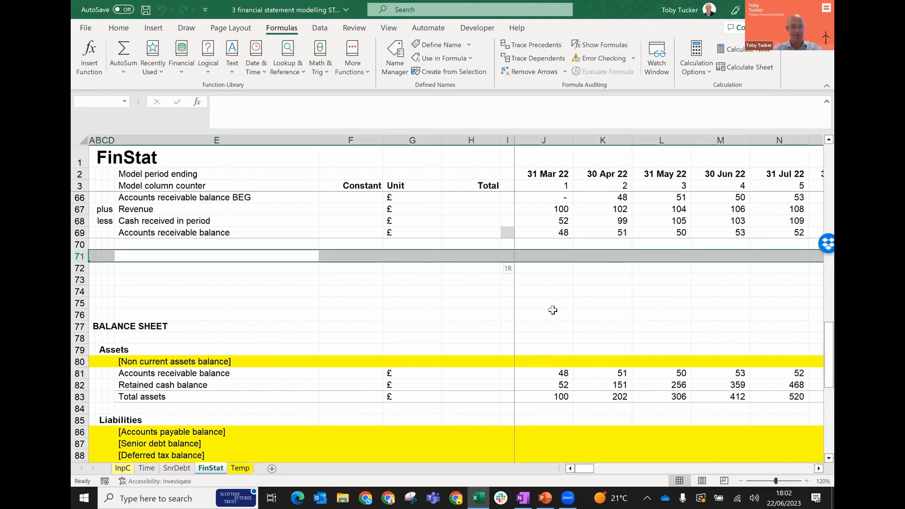
key("shift+Down")
key("shift+Down")
key("shift+Down")
key("shift+Down")
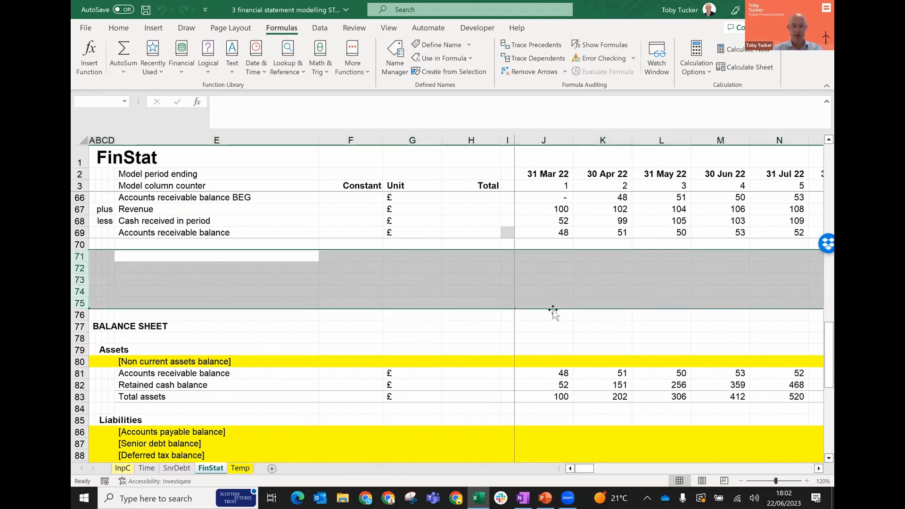
key("ctrl+minus")
key("shift+BackSpace")
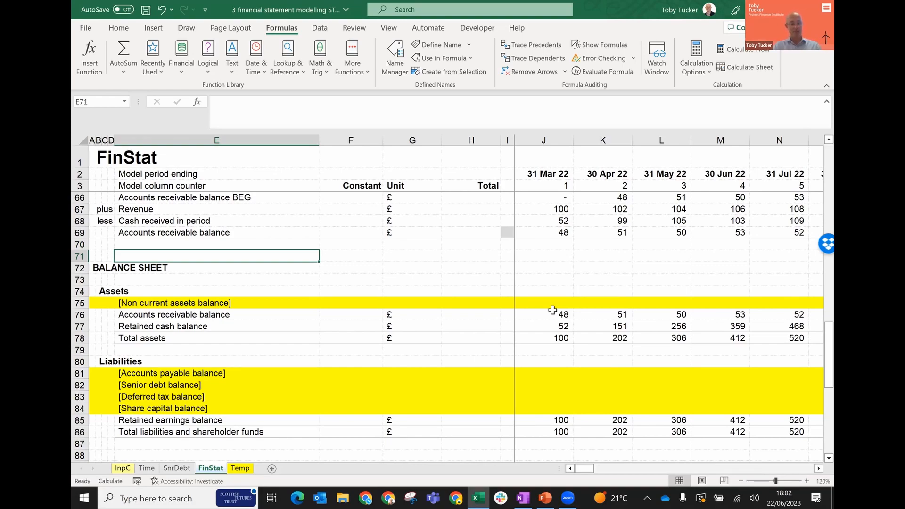
Step: Review the accounts receivable and cash received calculations up to the indirect-method cashflow section of FinStat
key("Up")
key("Up")
key("Up")
key("Up")
key("Up")
key("Up")
key("Up")
key("Up")
key("Up")
key("Up")
key("Up")
key("Up")
key("Up")
key("Up")
key("Up")
key("Up")
key("Up")
key("Up")
key("Up")
key("Up")
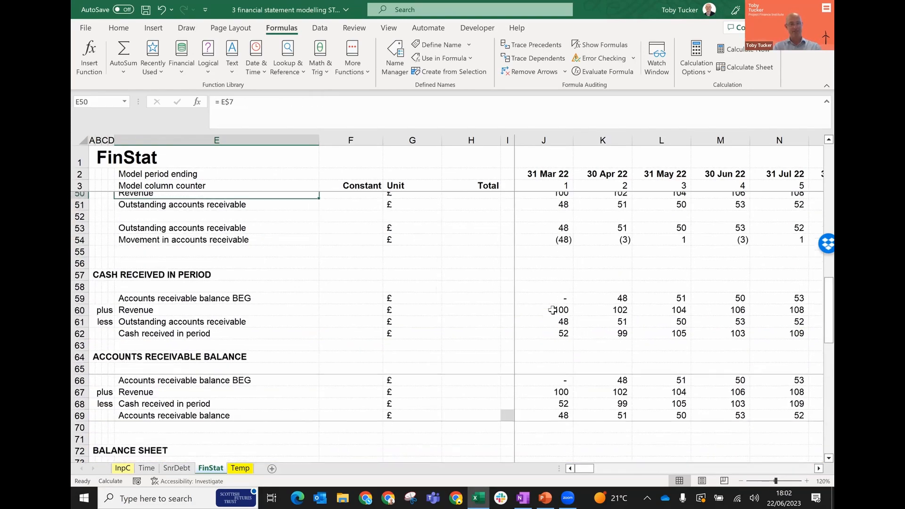
key("Up")
key("Up")
key("Up")
key("Up")
key("Up")
key("Up")
key("Up")
key("Up")
key("Up")
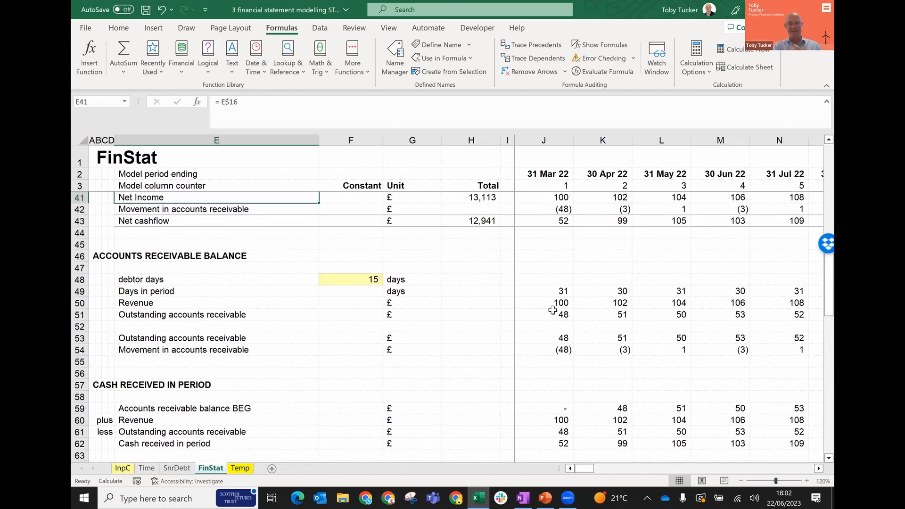
key("Up")
key("Up")
key("Up")
key("Up")
key("Down")
key("Down")
key("Down")
key("Down")
key("Down")
key("Down")
key("Down")
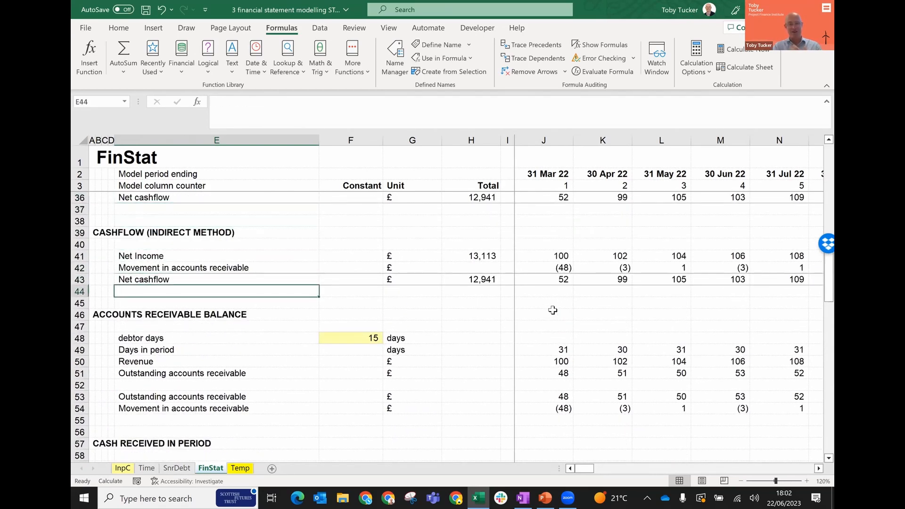
Step: Inspect the indirect-method net cashflow formula for 31 Mar 22 in J43 and switch to Zoom
key("Up")
key("Right")
key("Right")
key("Right")
key("Right")
key("Right")
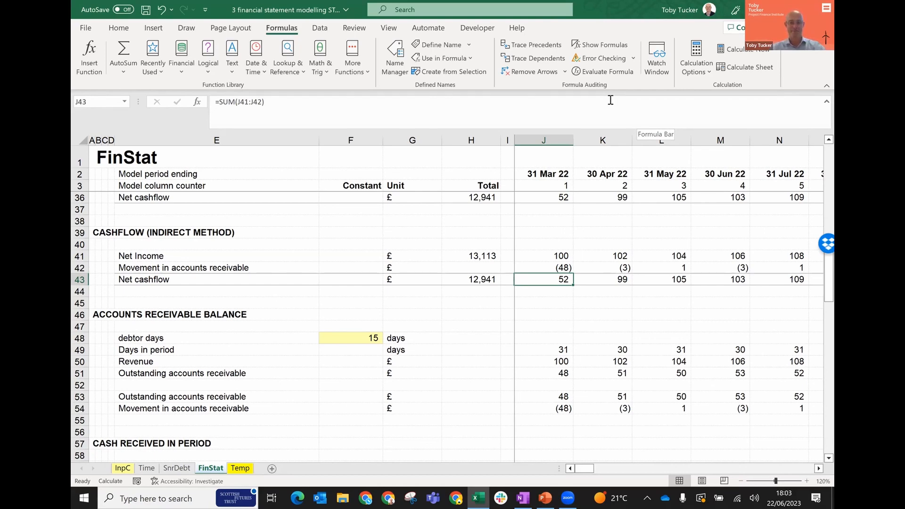
key("alt+Tab")
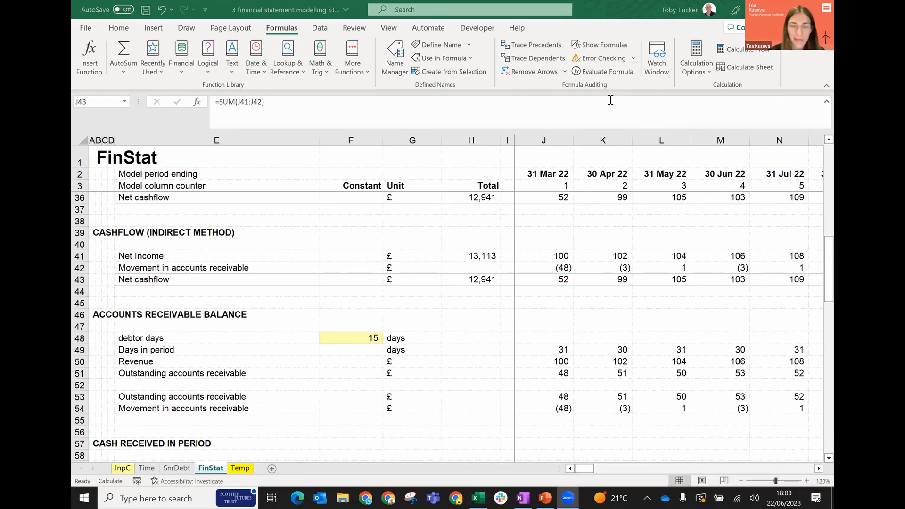